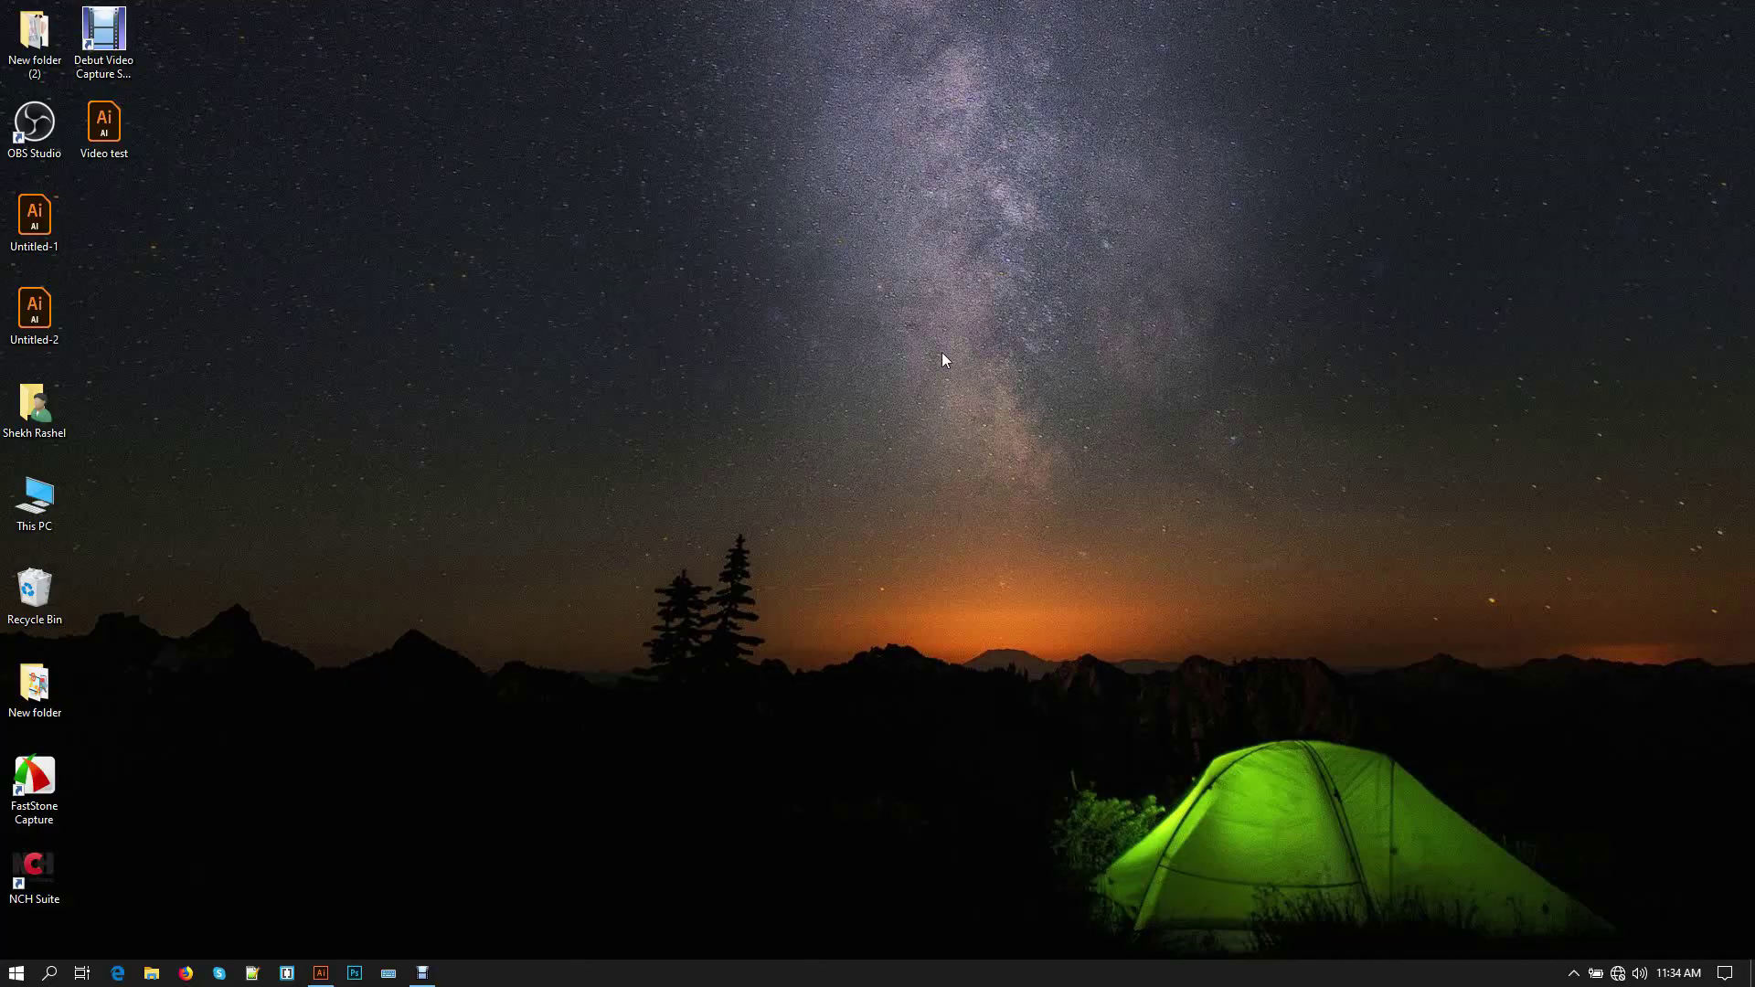
- Switch to Adobe Illustrator and open the "Video test" file from the Desktop
{"action": "right_click", "coordinate": [841, 234]}
{"action": "left_click", "coordinate": [921, 282]}
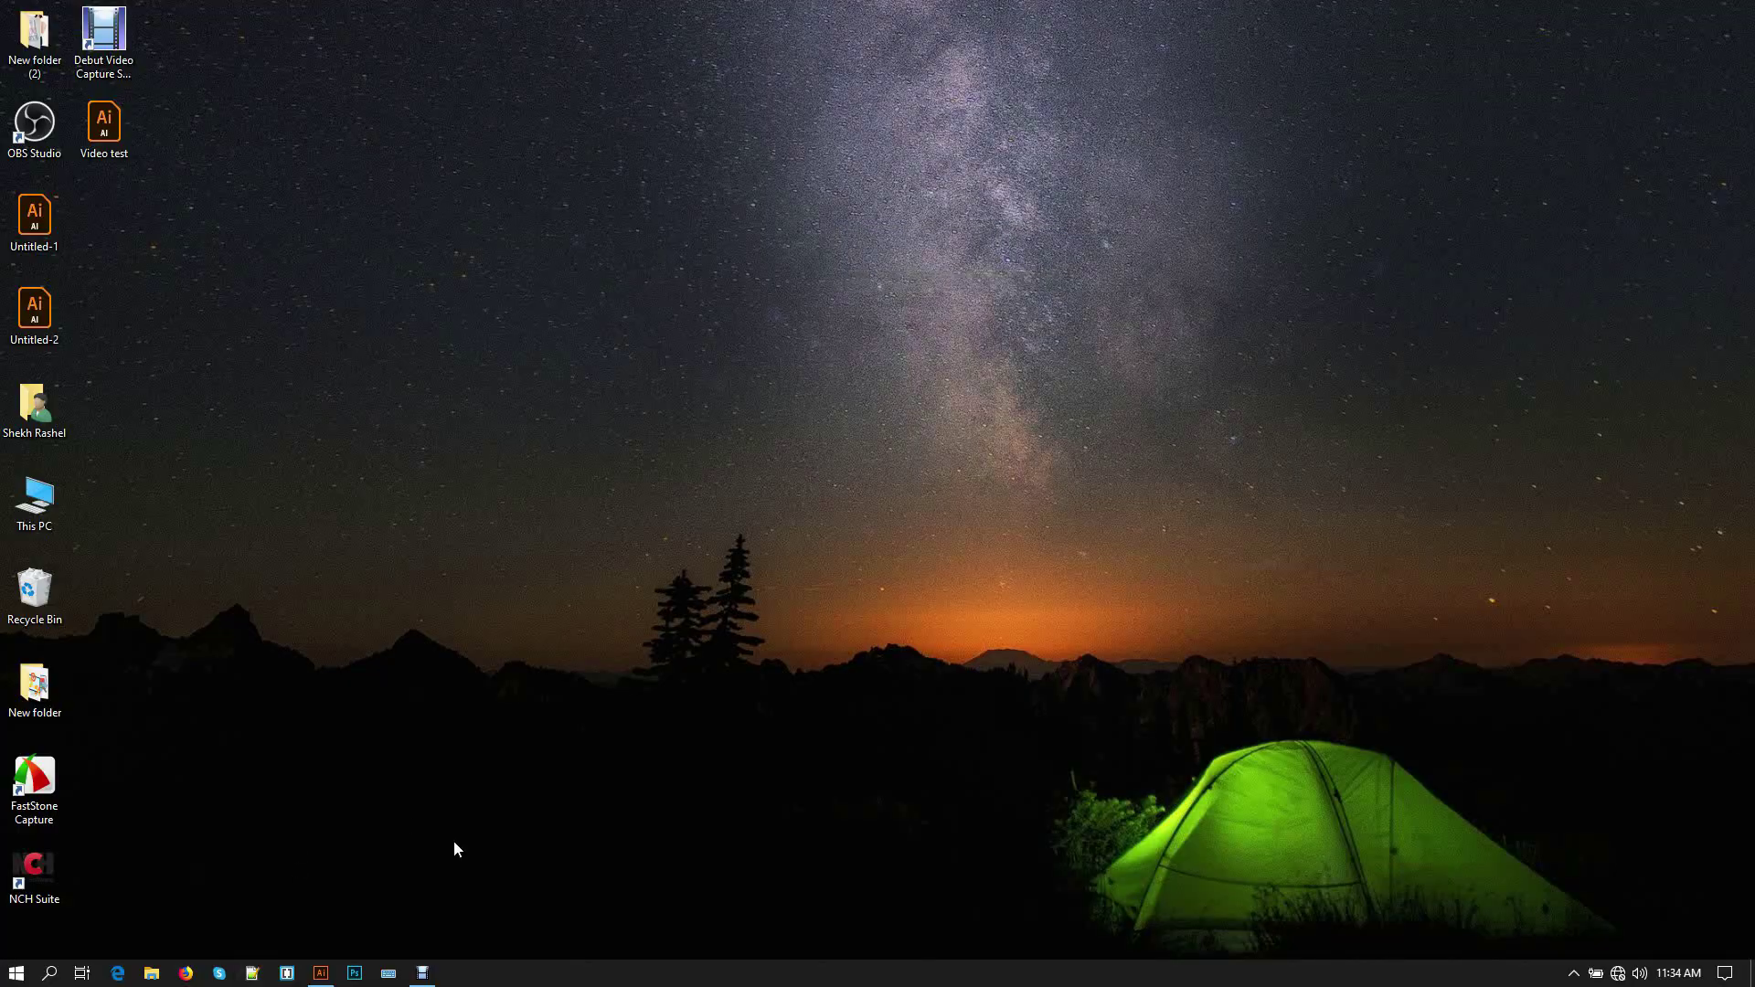
{"action": "left_click", "coordinate": [324, 975]}
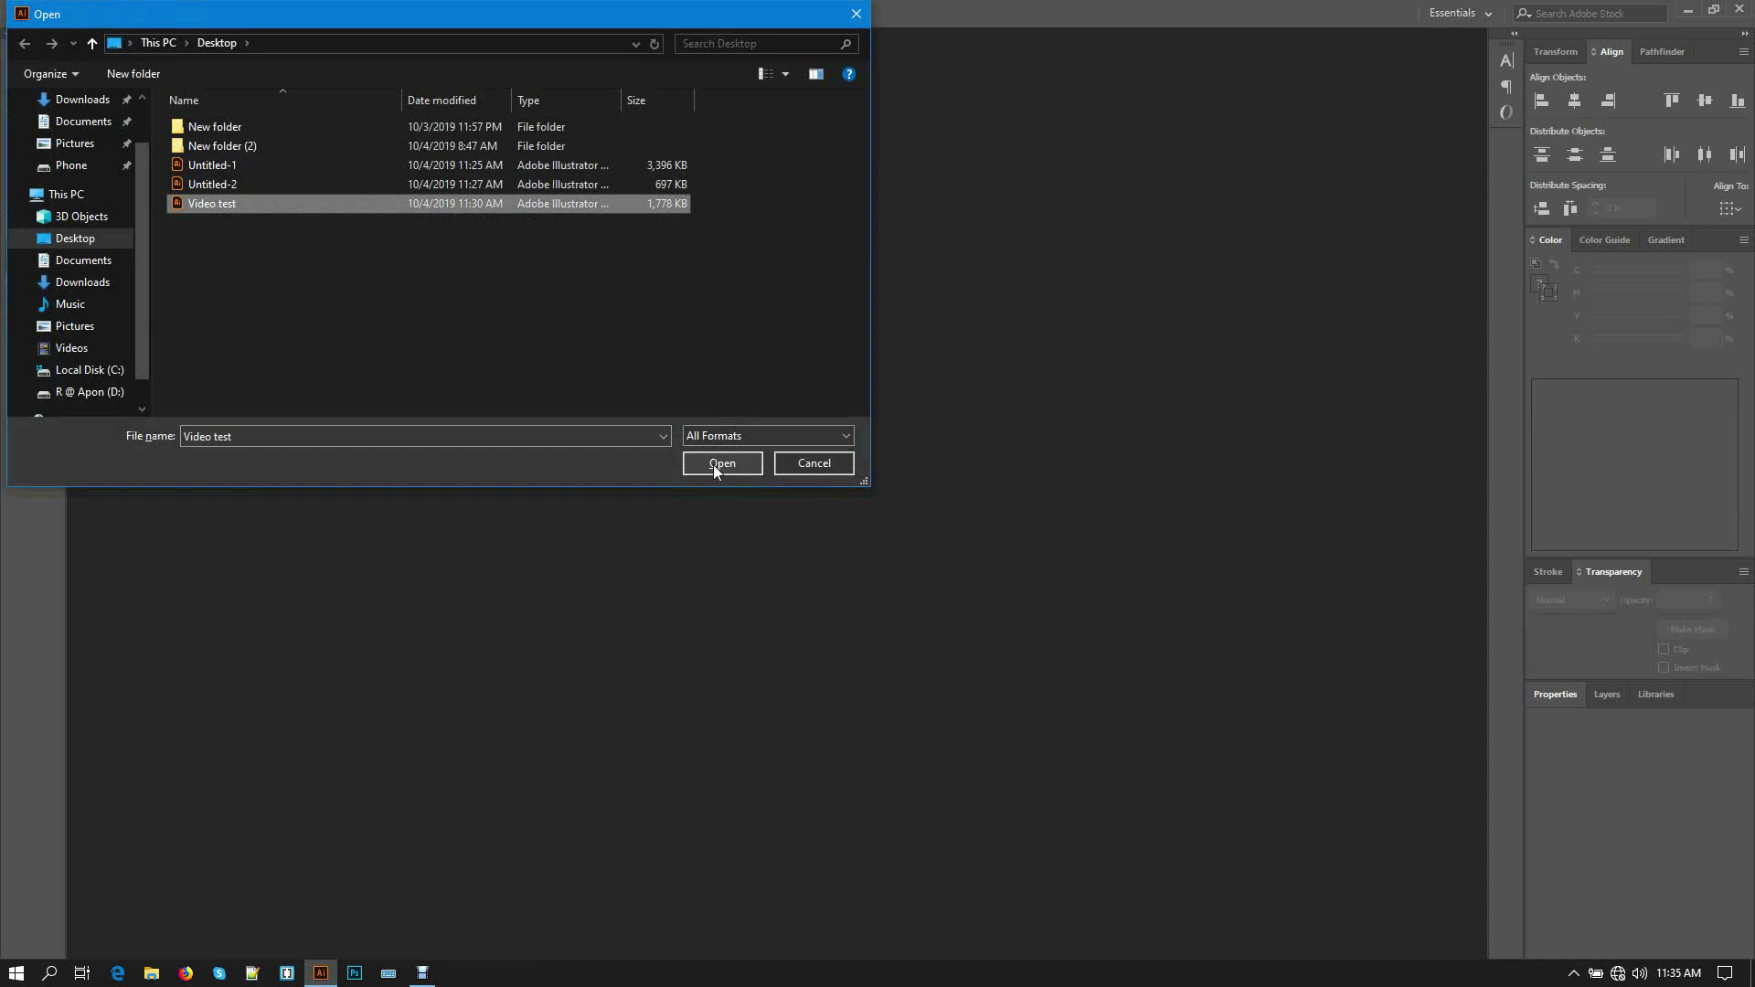
{"action": "left_click", "coordinate": [722, 463]}
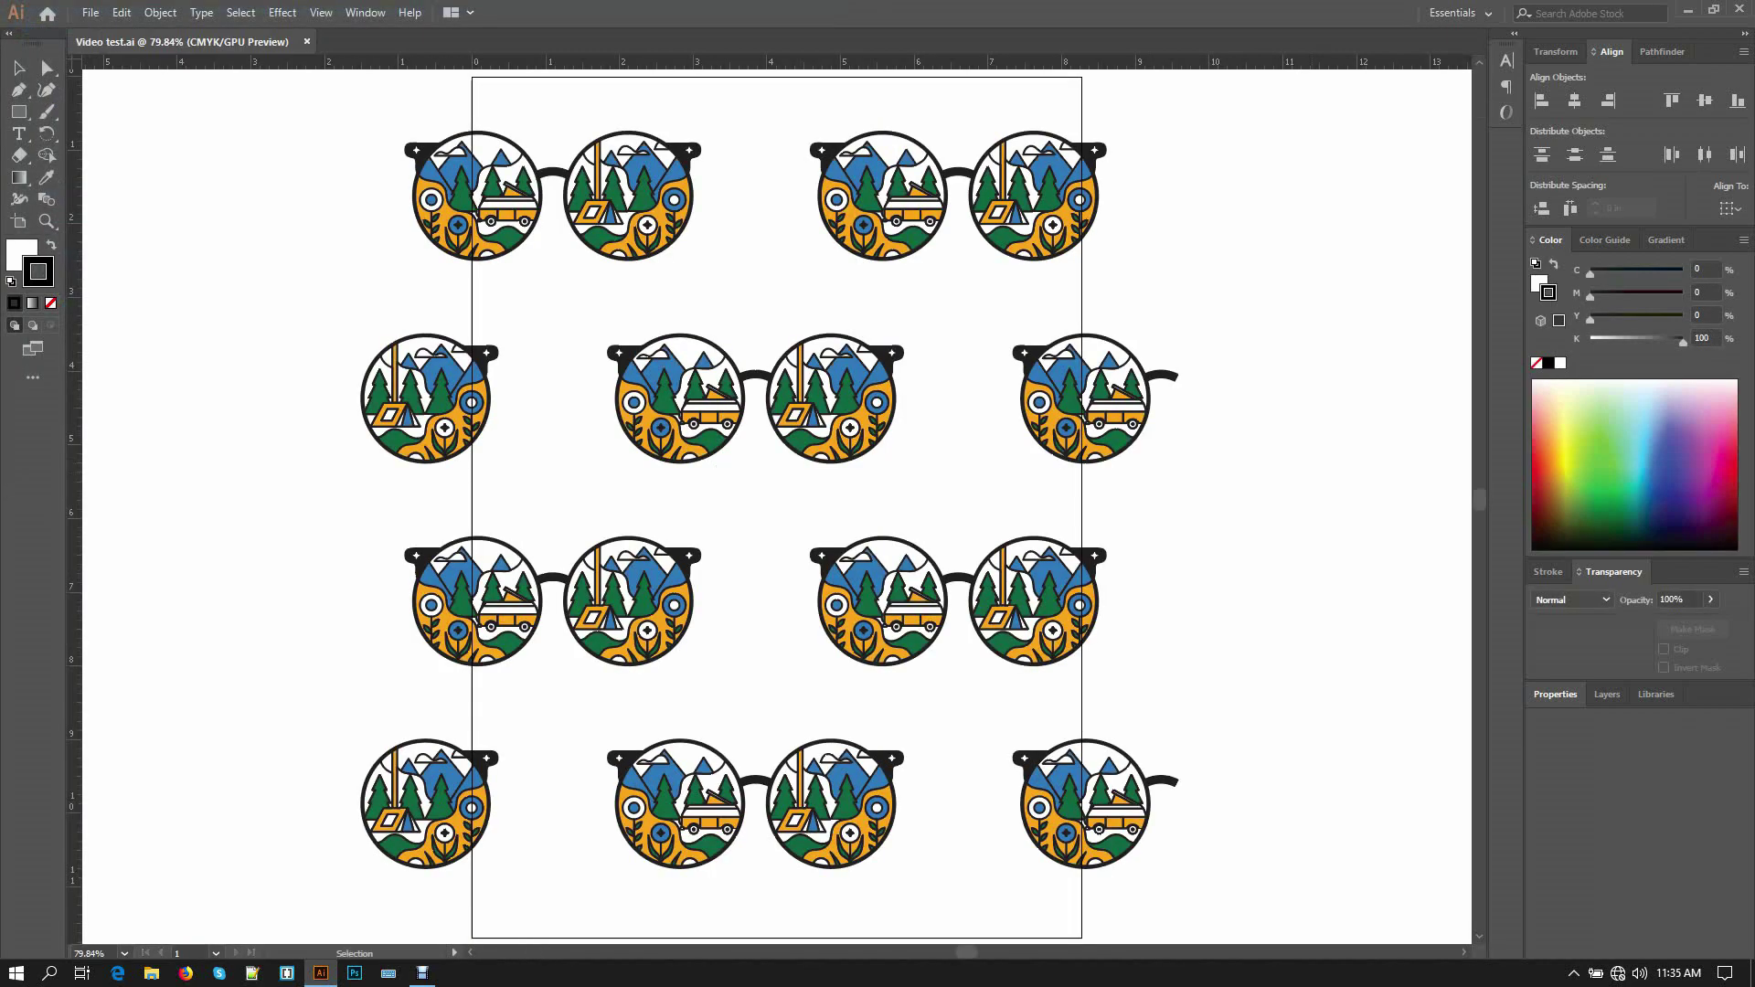
- Cut the upper-right glasses artwork from the pattern and close the document without saving
{"action": "key", "text": "ctrl+space"}
{"action": "left_click_drag", "start_coordinate": [755, 431], "coordinate": [841, 431]}
{"action": "scroll", "coordinate": [731, 421], "scroll_direction": "up", "scroll_amount": 1}
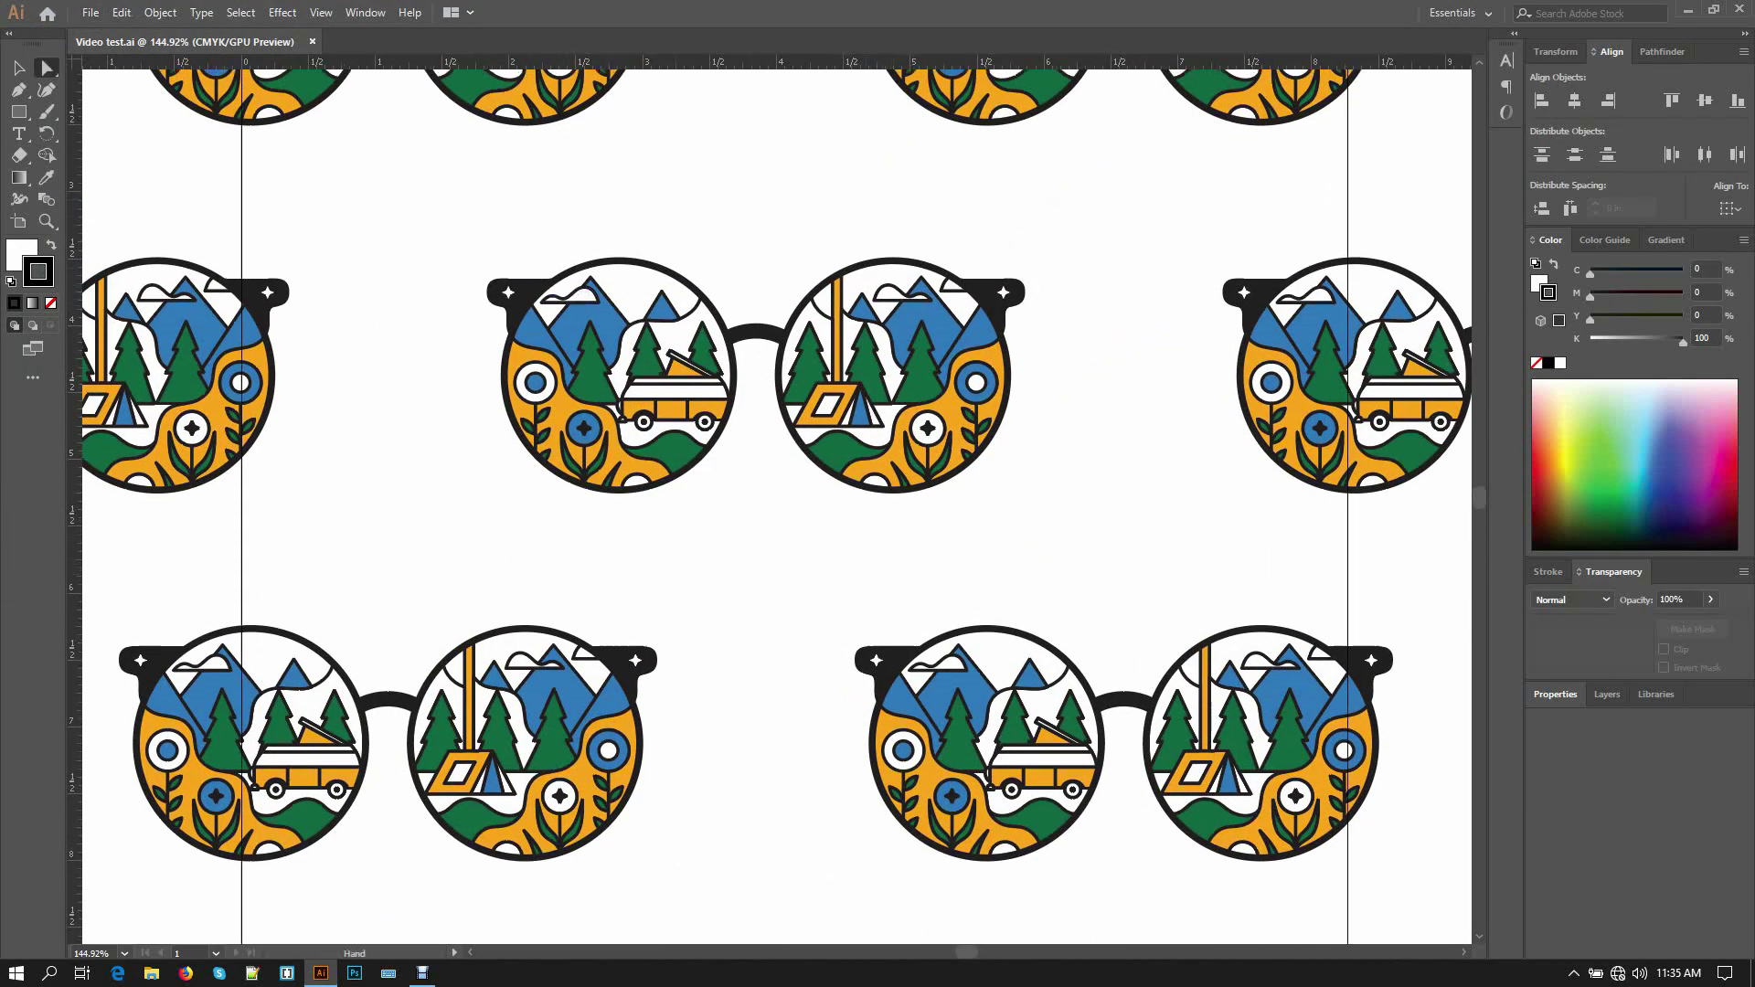
{"action": "key", "text": "space"}
{"action": "left_click_drag", "start_coordinate": [868, 183], "coordinate": [856, 523]}
{"action": "left_click", "coordinate": [951, 284]}
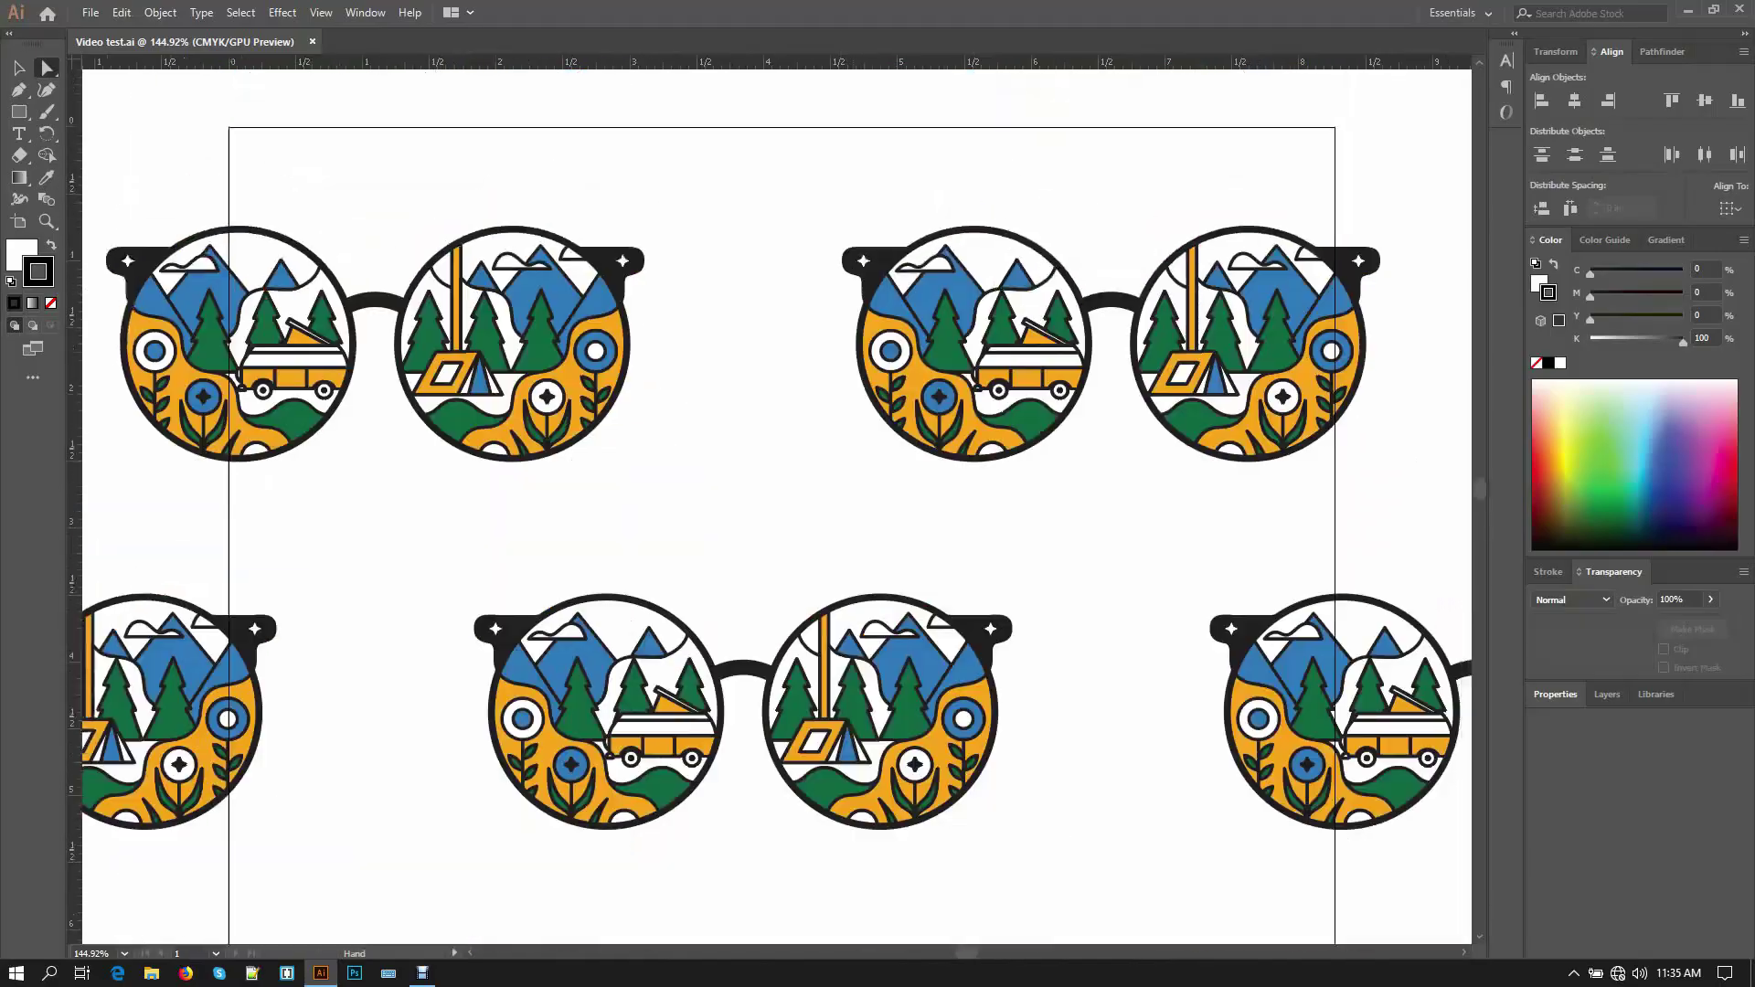
{"action": "left_click", "coordinate": [946, 315]}
{"action": "key", "text": "Delete"}
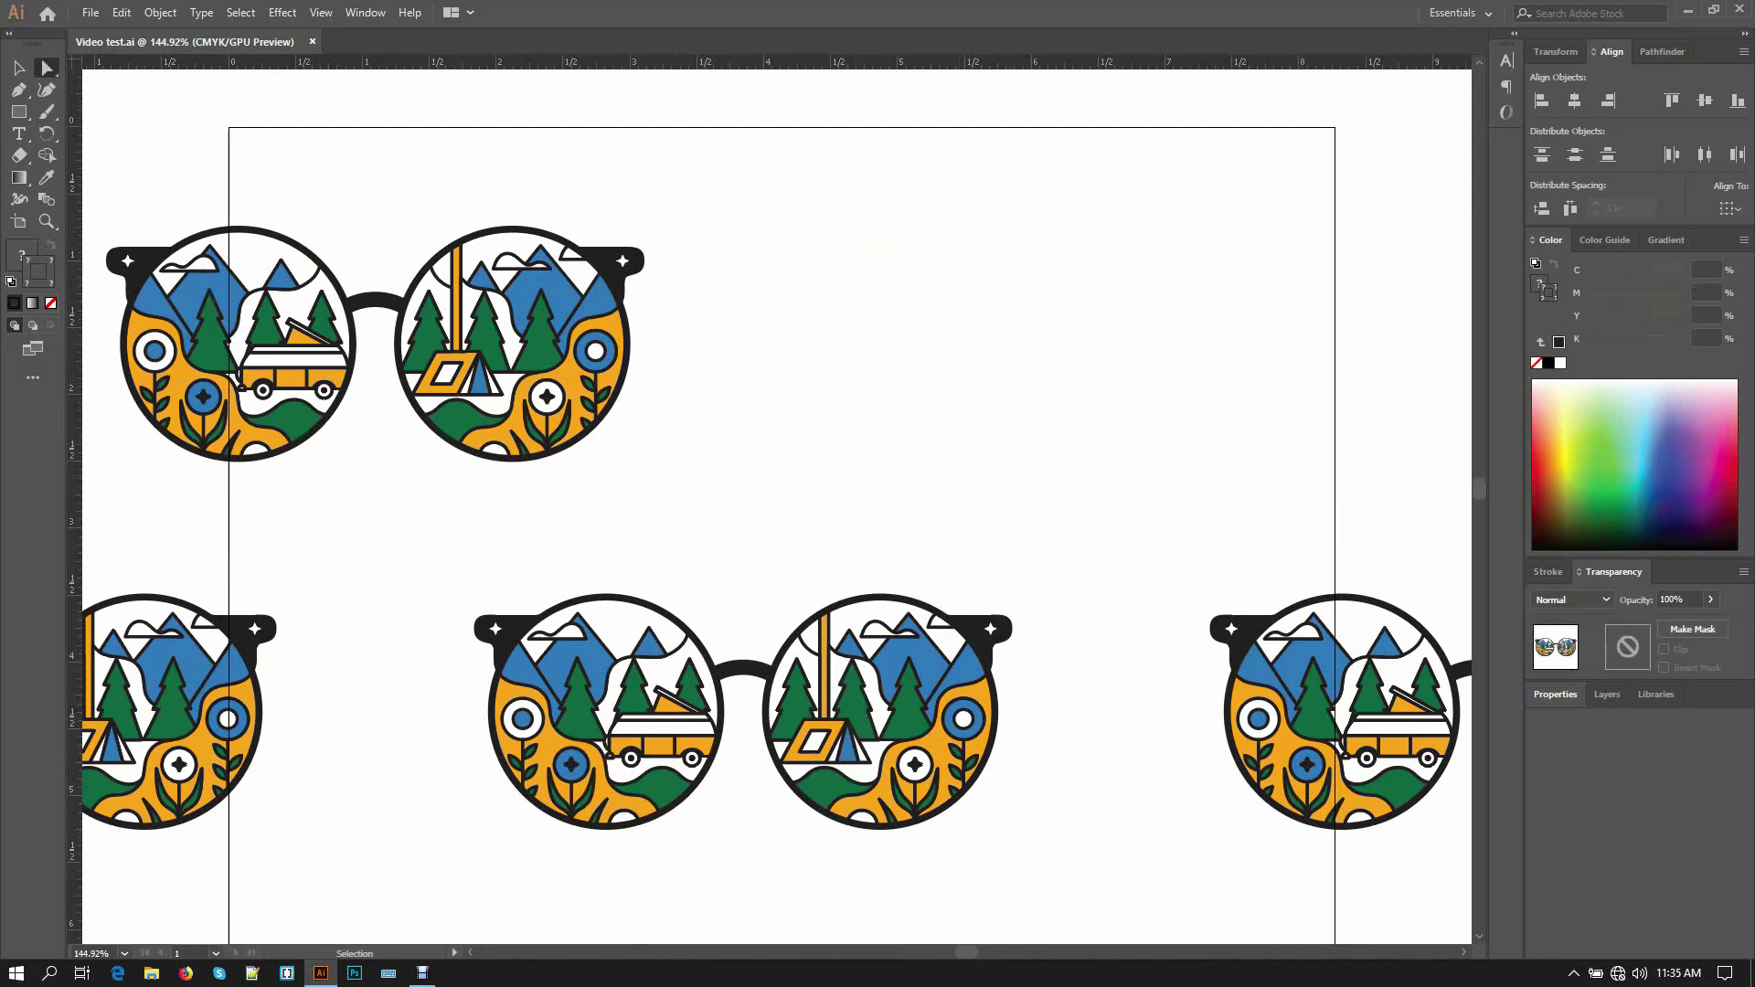
{"action": "key", "text": "ctrl+w"}
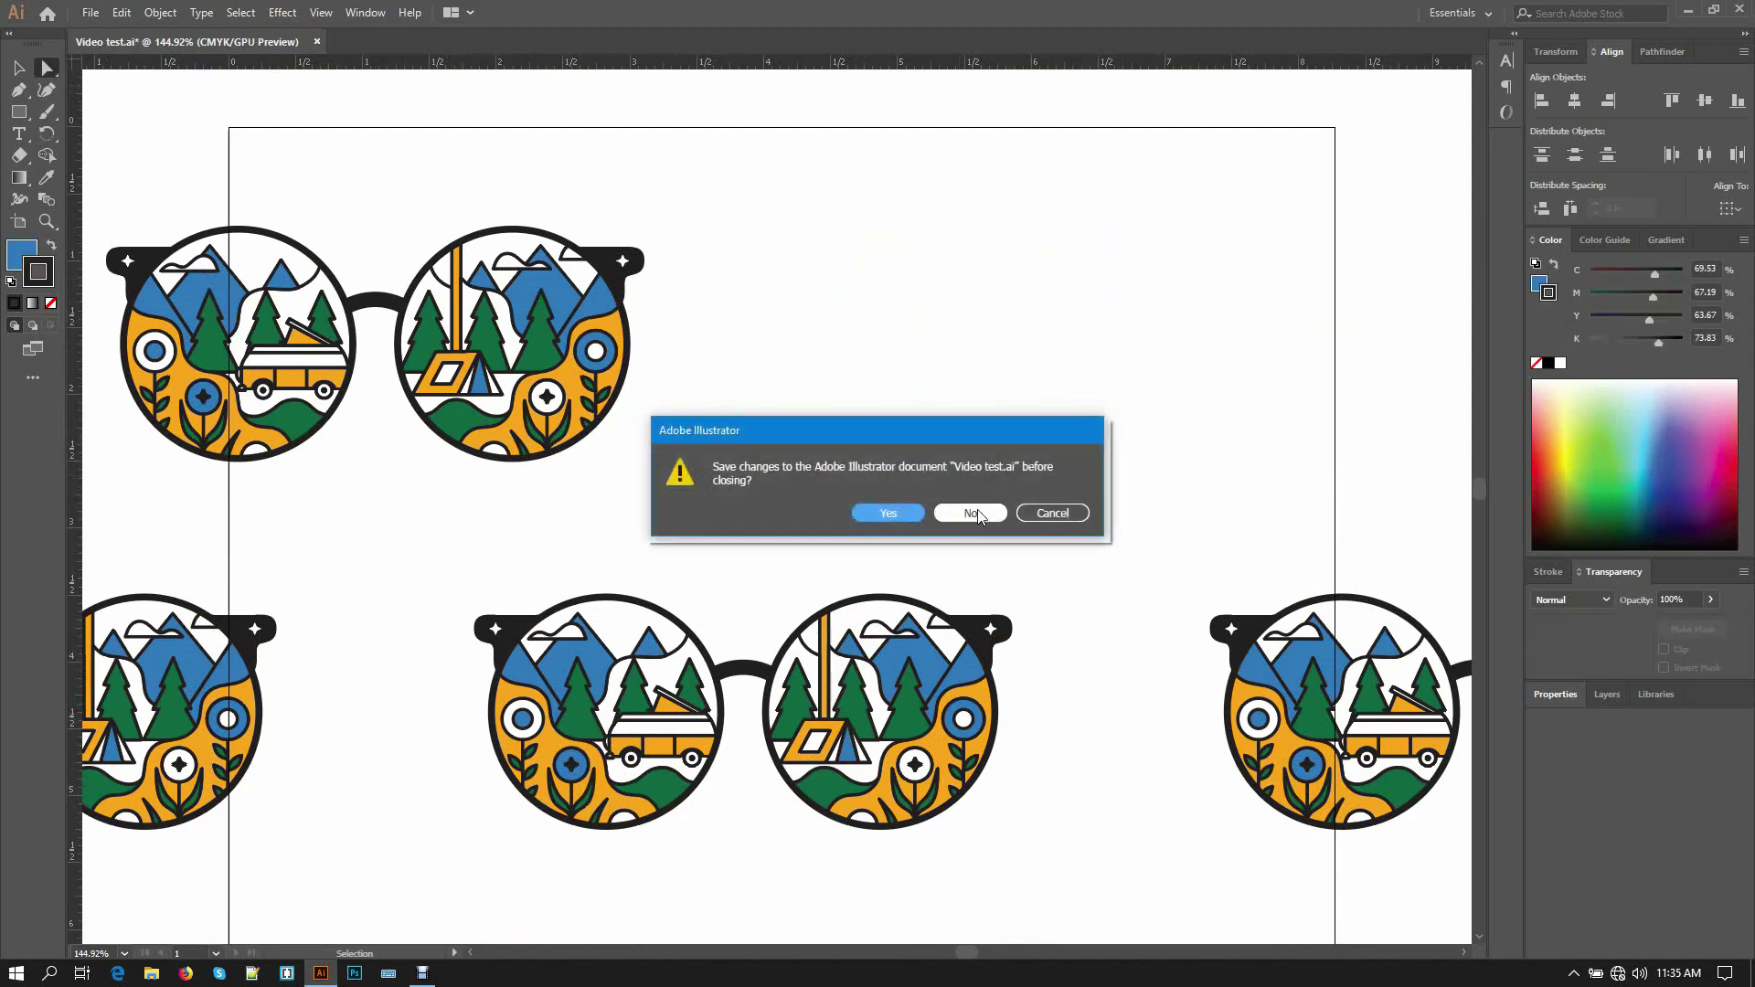
{"action": "left_click", "coordinate": [971, 513]}
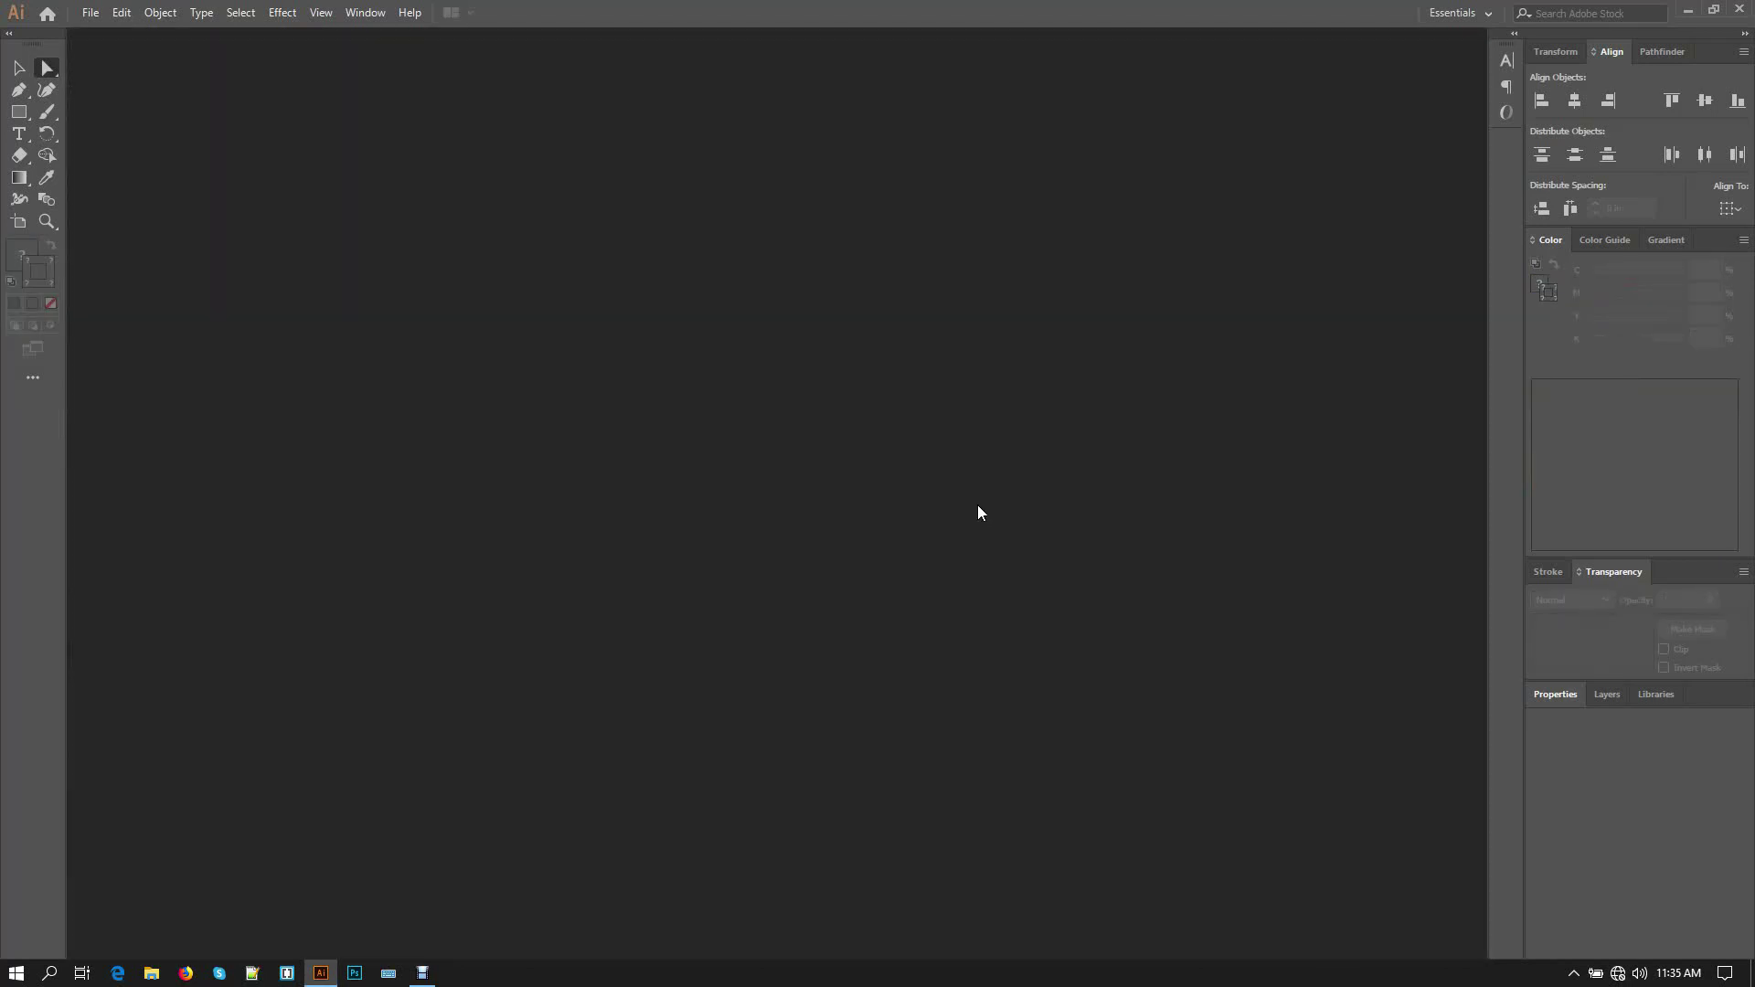
- Create a new document with the default settings and paste the glasses artwork onto its artboard
{"action": "key", "text": "ctrl+n"}
{"action": "key", "text": "Return"}
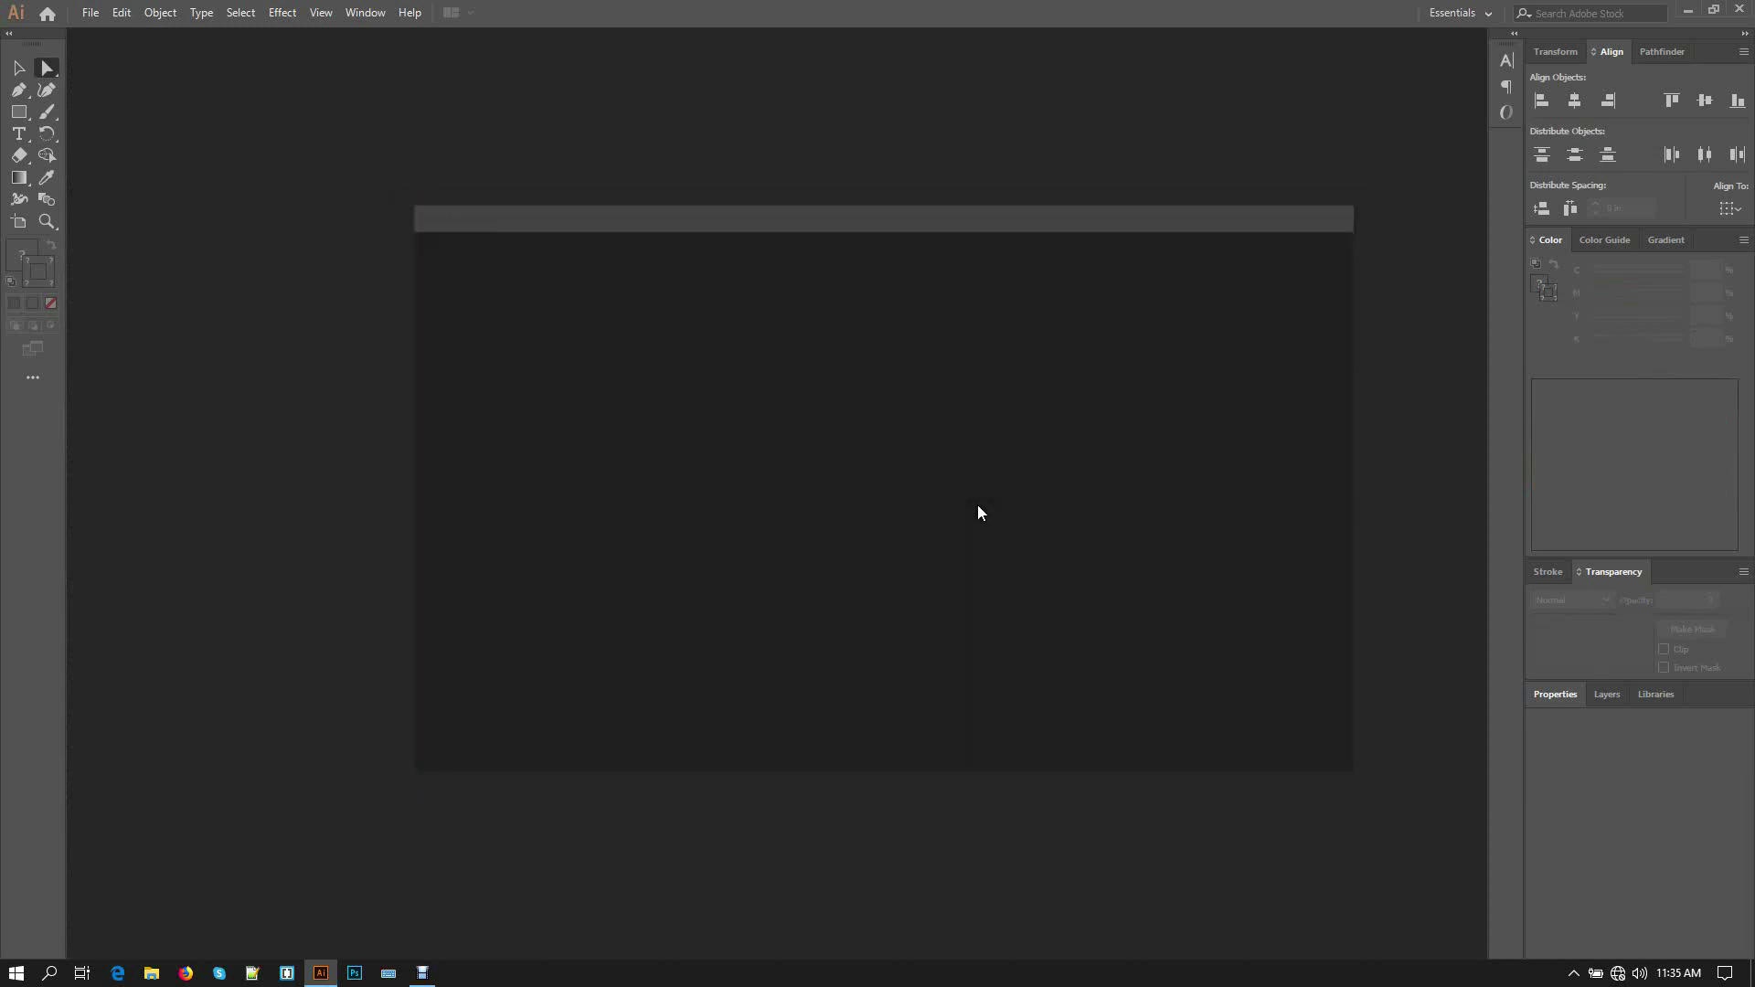
{"action": "key", "text": "ctrl+r"}
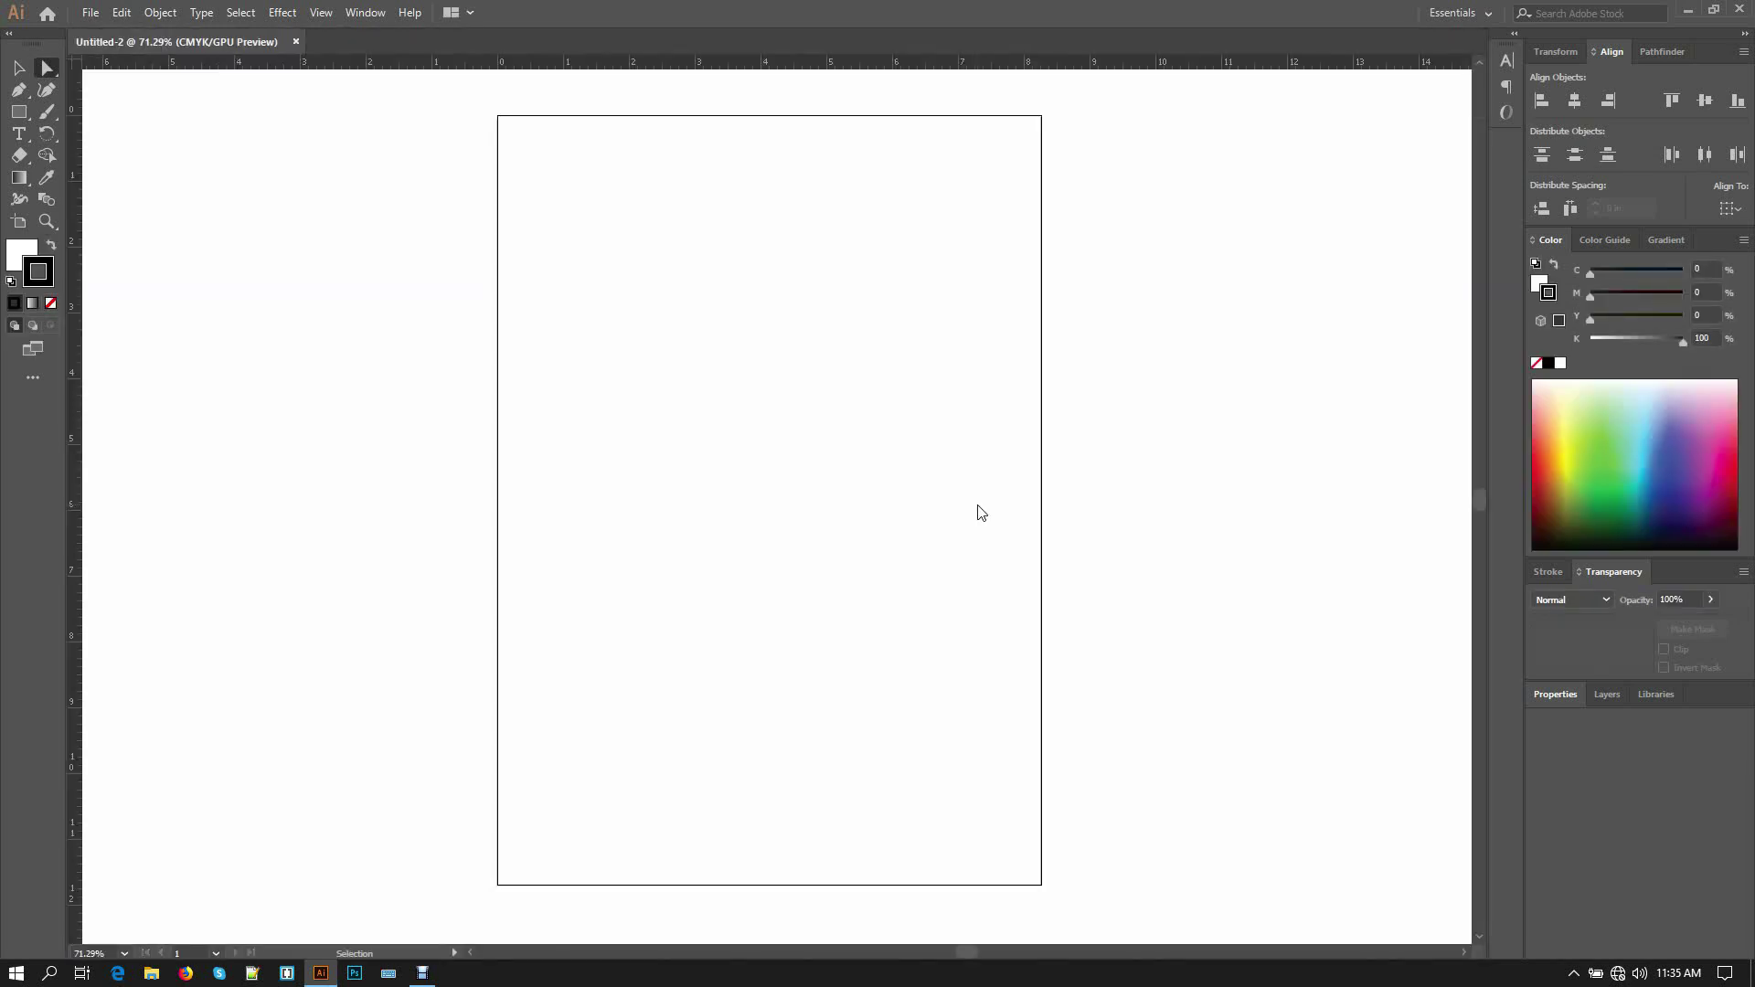
{"action": "key", "text": "ctrl+0"}
{"action": "key", "text": "ctrl+v"}
{"action": "key", "text": "ctrl+shift+a"}
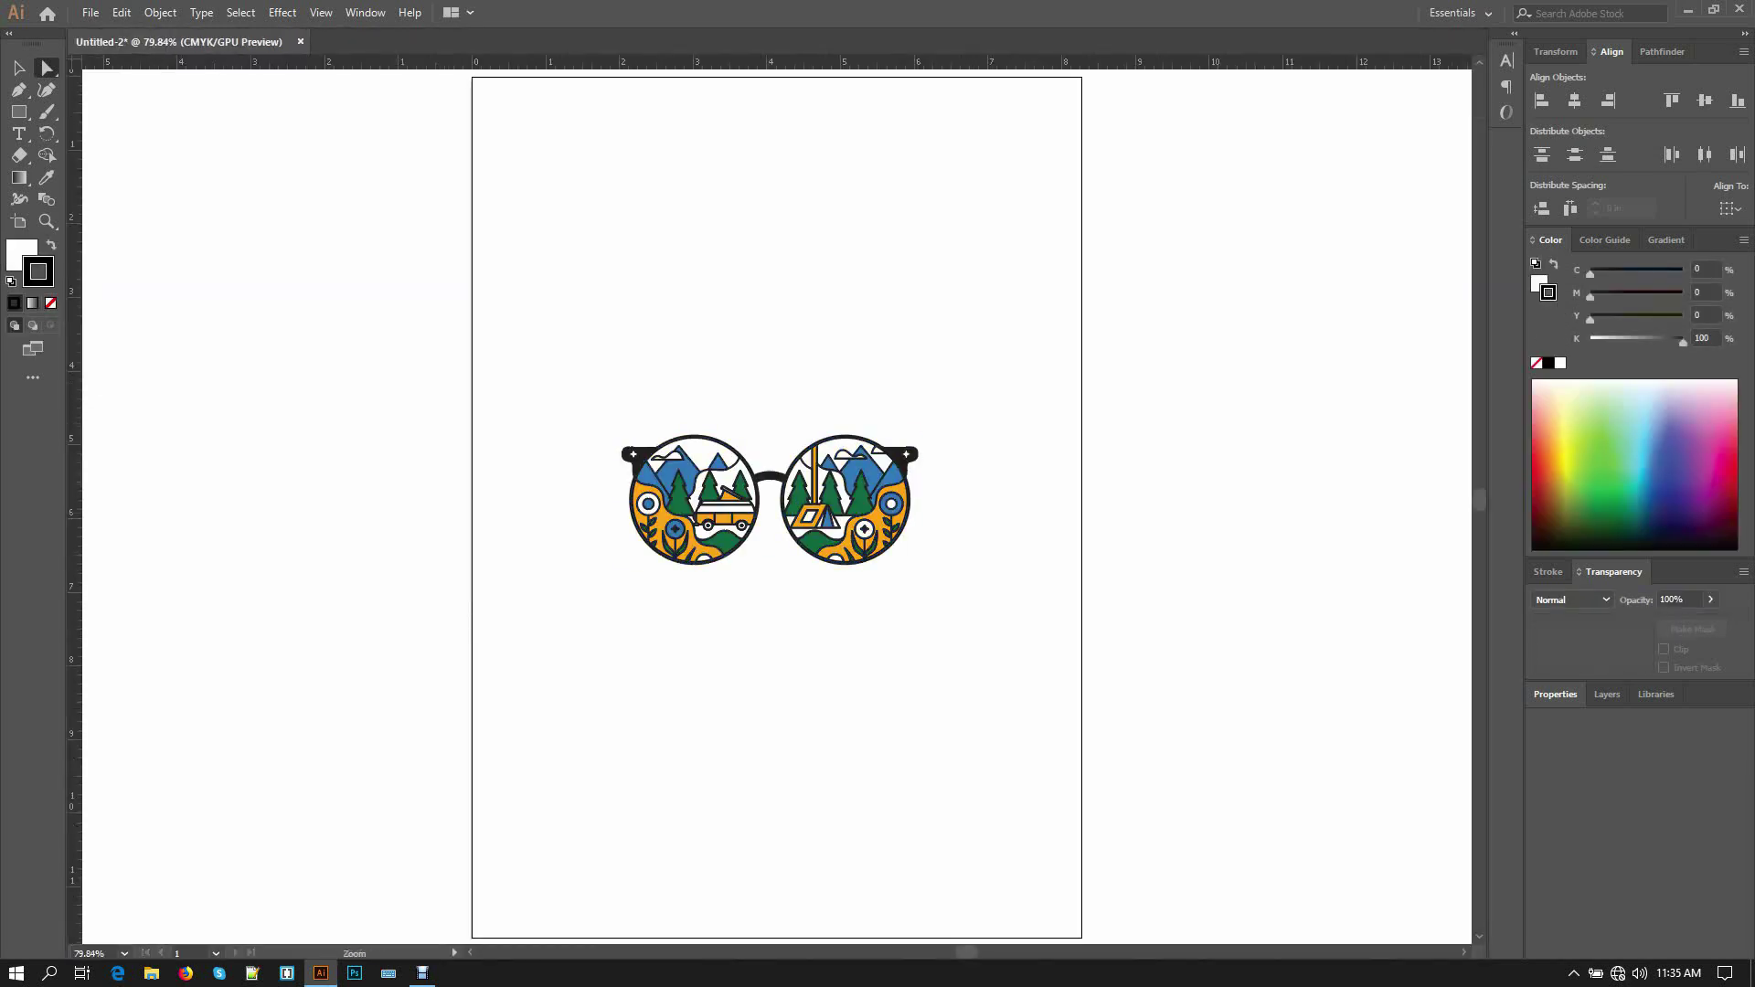
{"action": "left_click_drag", "start_coordinate": [783, 497], "coordinate": [900, 498]}
{"action": "key", "text": "v"}
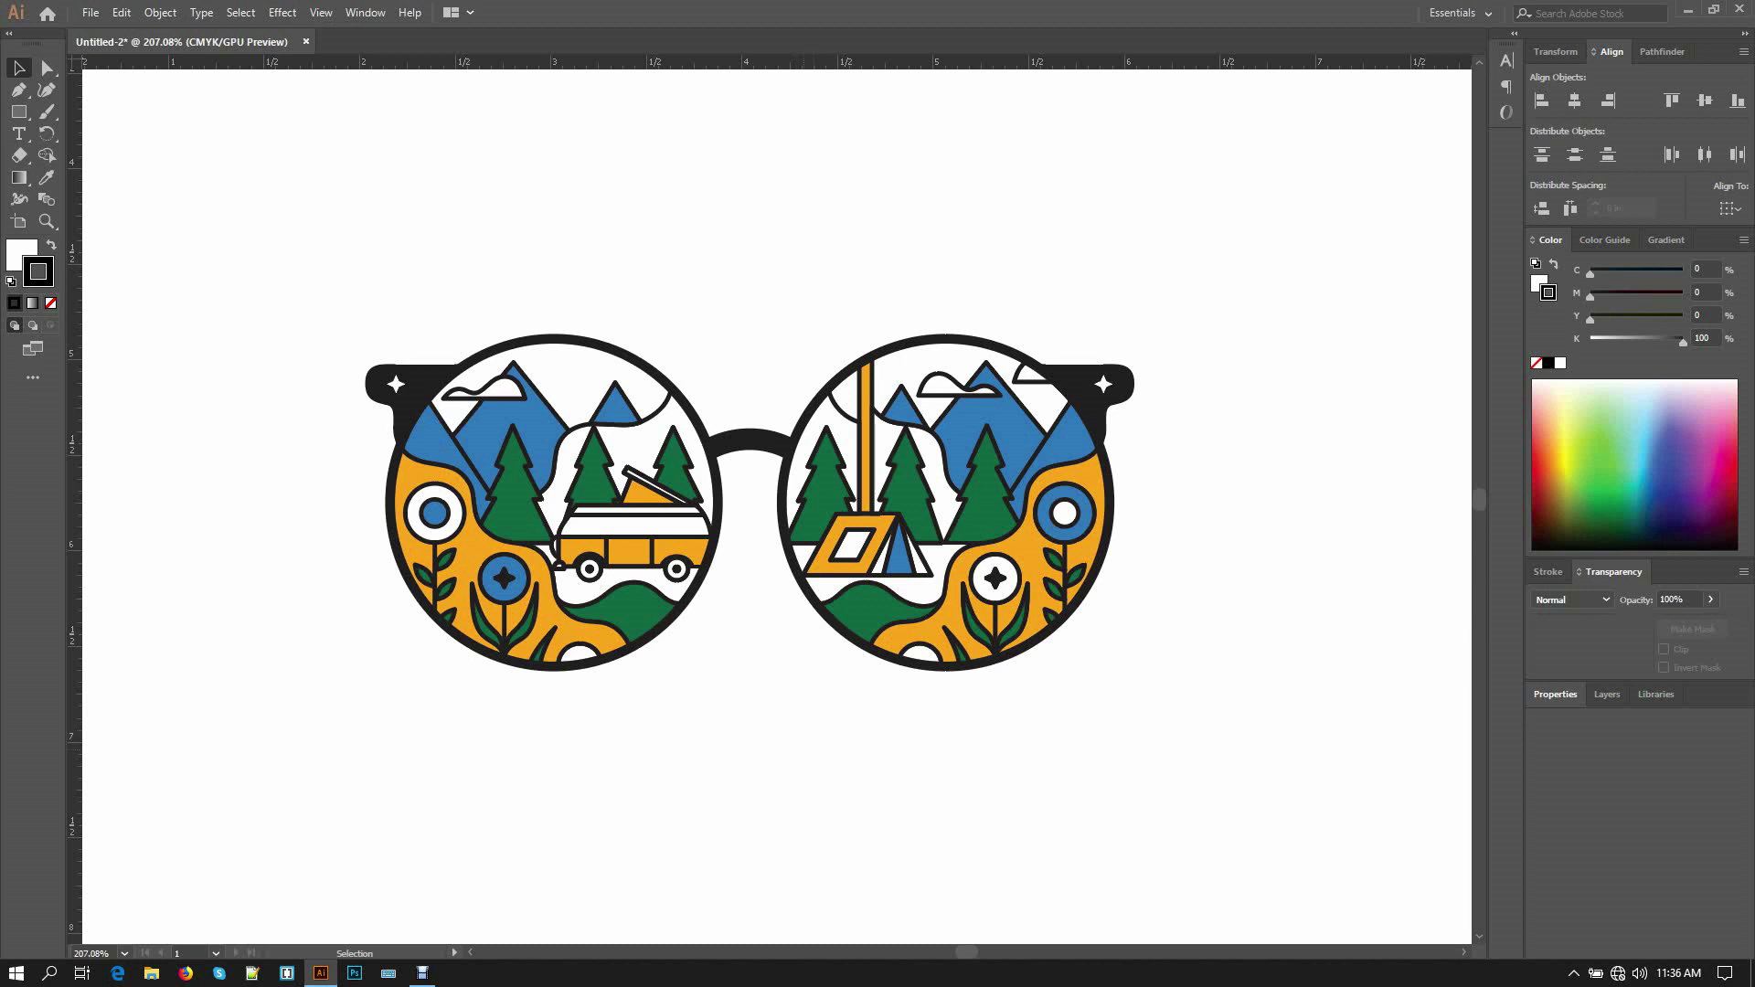
{"action": "left_click_drag", "start_coordinate": [332, 236], "coordinate": [1219, 737]}
{"action": "key", "text": "ctrl+shift+a"}
{"action": "left_click_drag", "start_coordinate": [777, 503], "coordinate": [714, 497]}
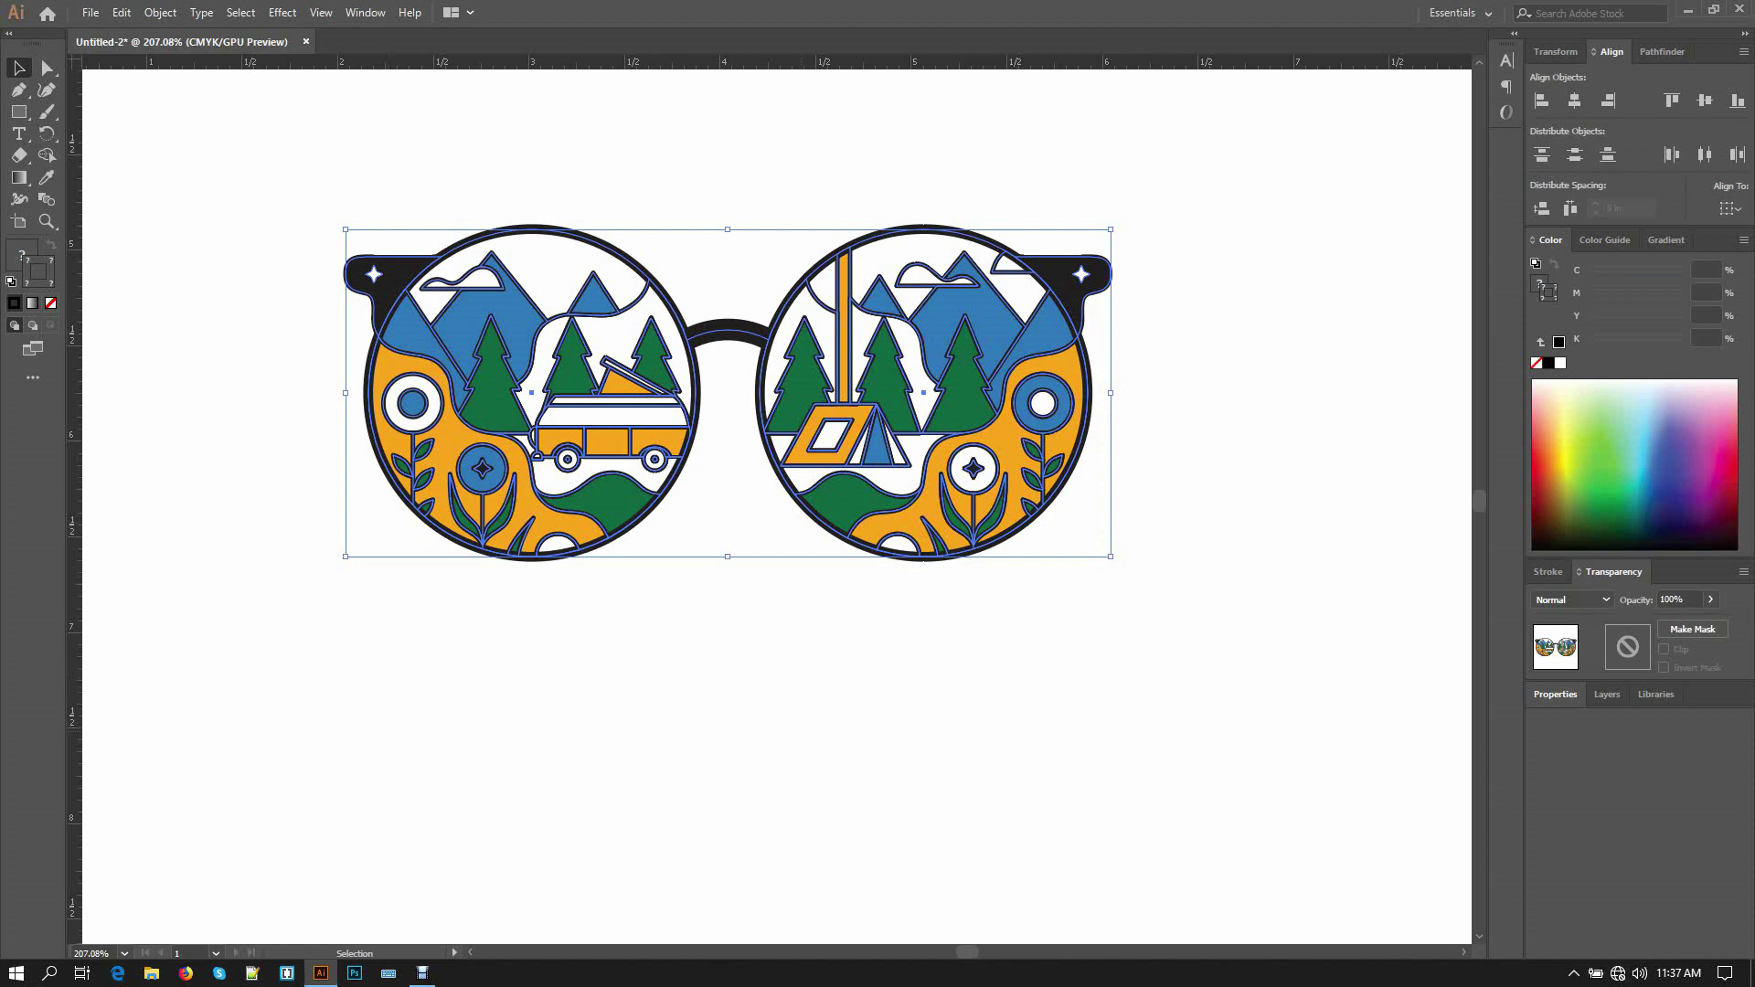
{"action": "key", "text": "a"}
{"action": "key", "text": "v"}
{"action": "key", "text": "ctrl+shift+a"}
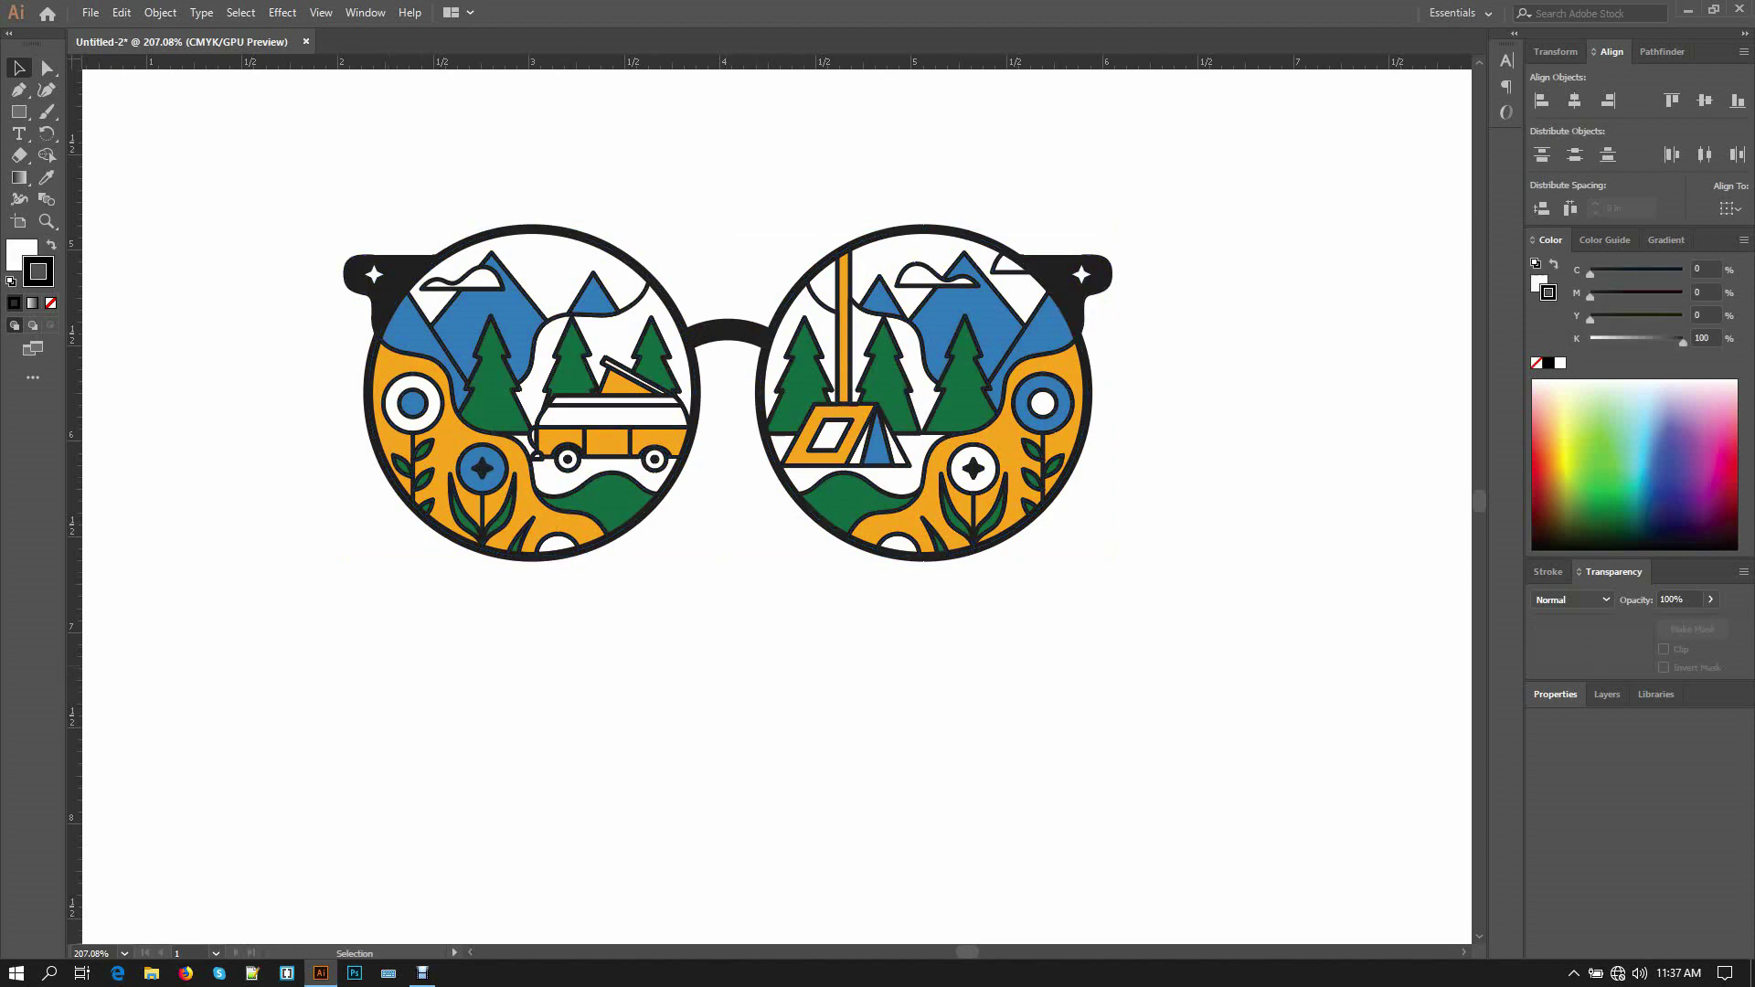
- Draw a vertical line about 0.34 in long above the glasses, cross it with a copy rotated 90°, and group both lines
{"action": "left_click_drag", "start_coordinate": [1160, 352], "coordinate": [1253, 600]}
{"action": "key", "text": "space"}
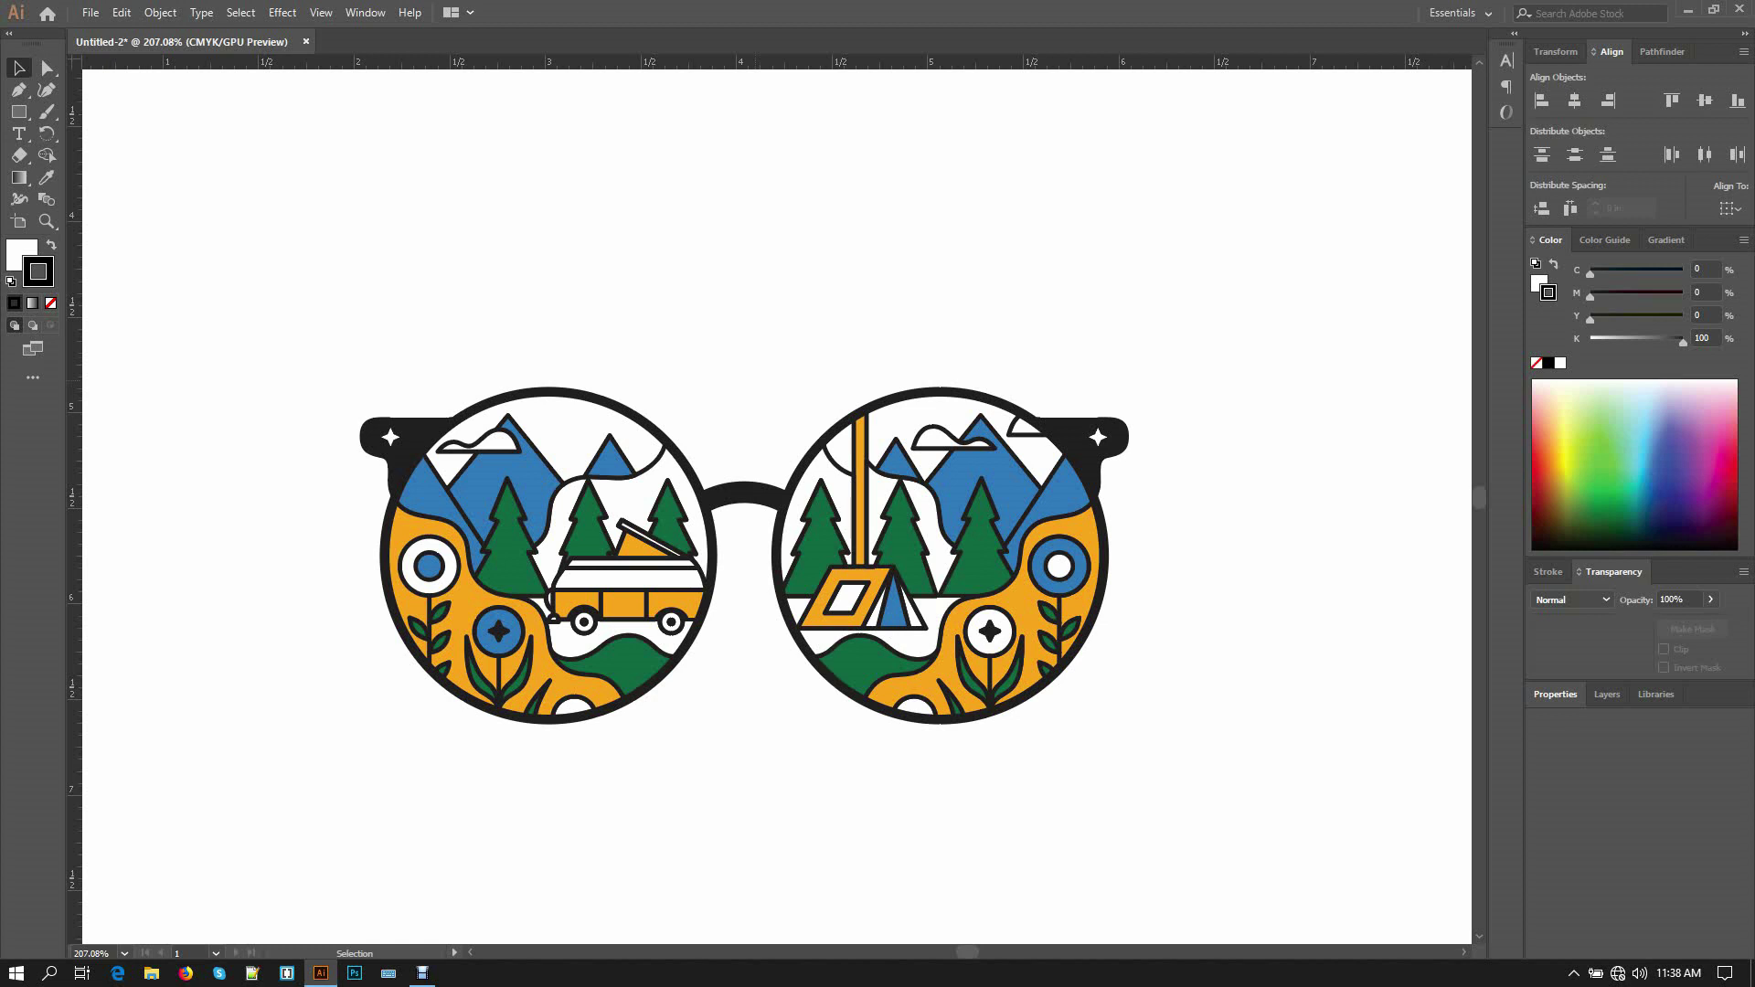
{"action": "left_click", "coordinate": [748, 302]}
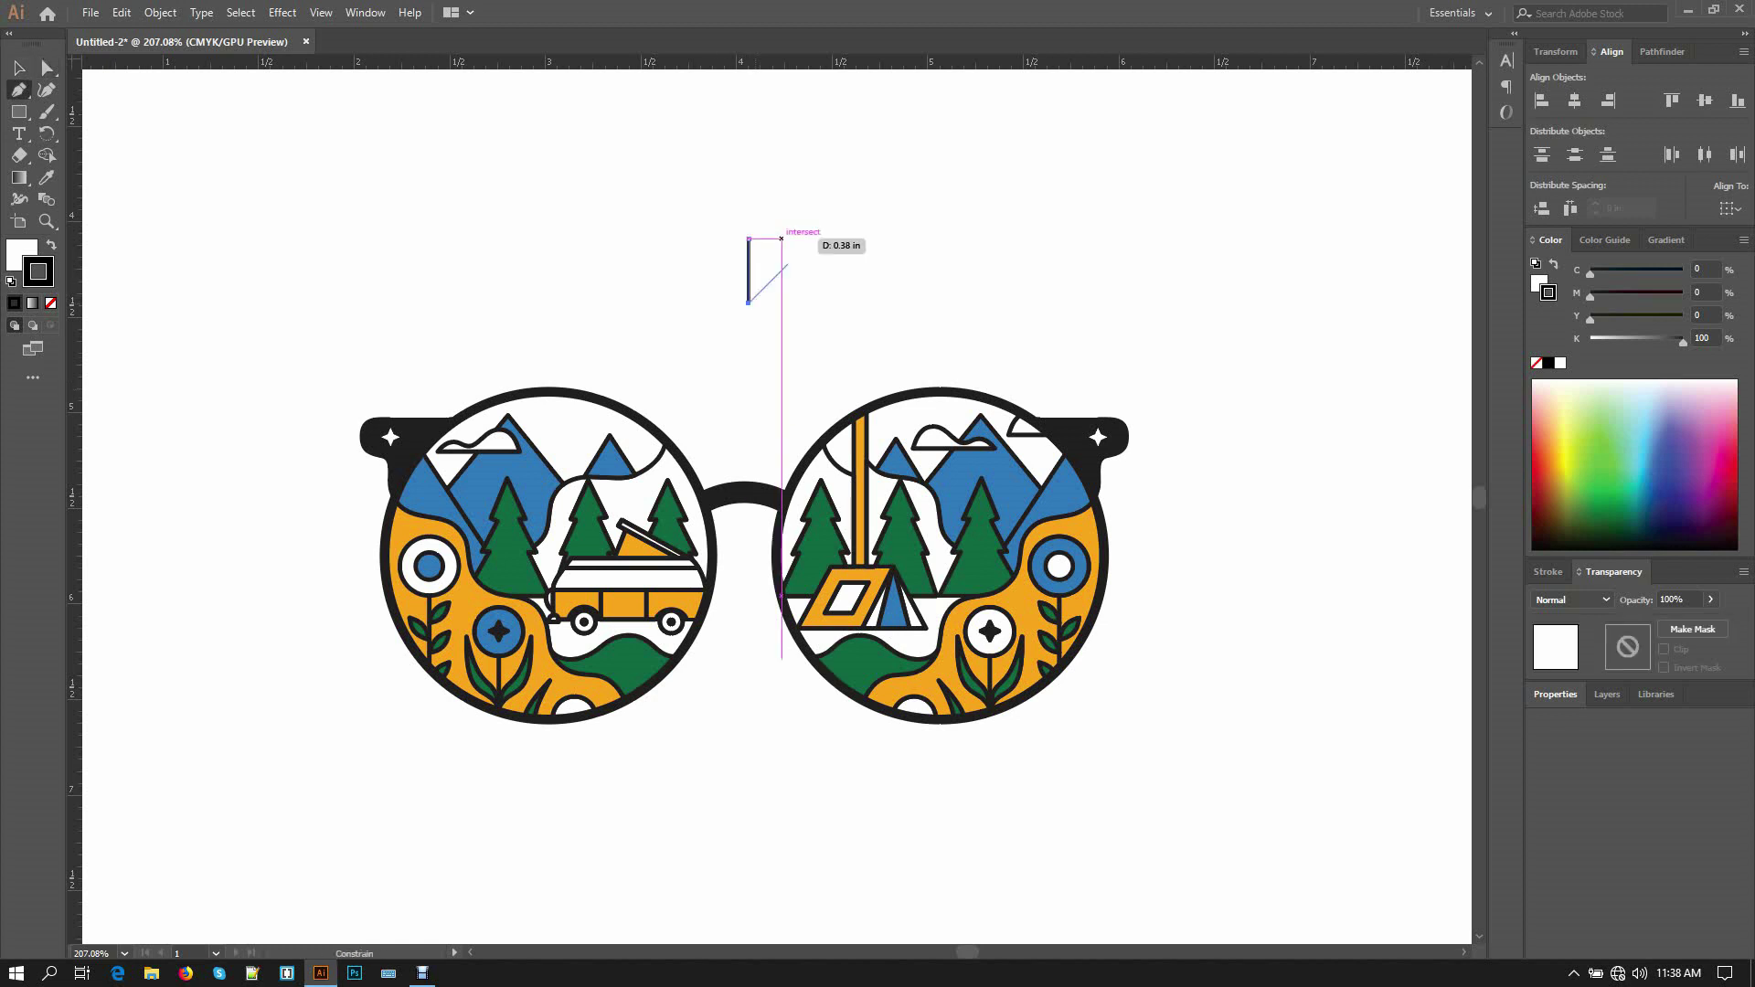
{"action": "key", "text": "r"}
{"action": "left_click_drag", "start_coordinate": [825, 251], "coordinate": [824, 250]}
{"action": "key", "text": "v"}
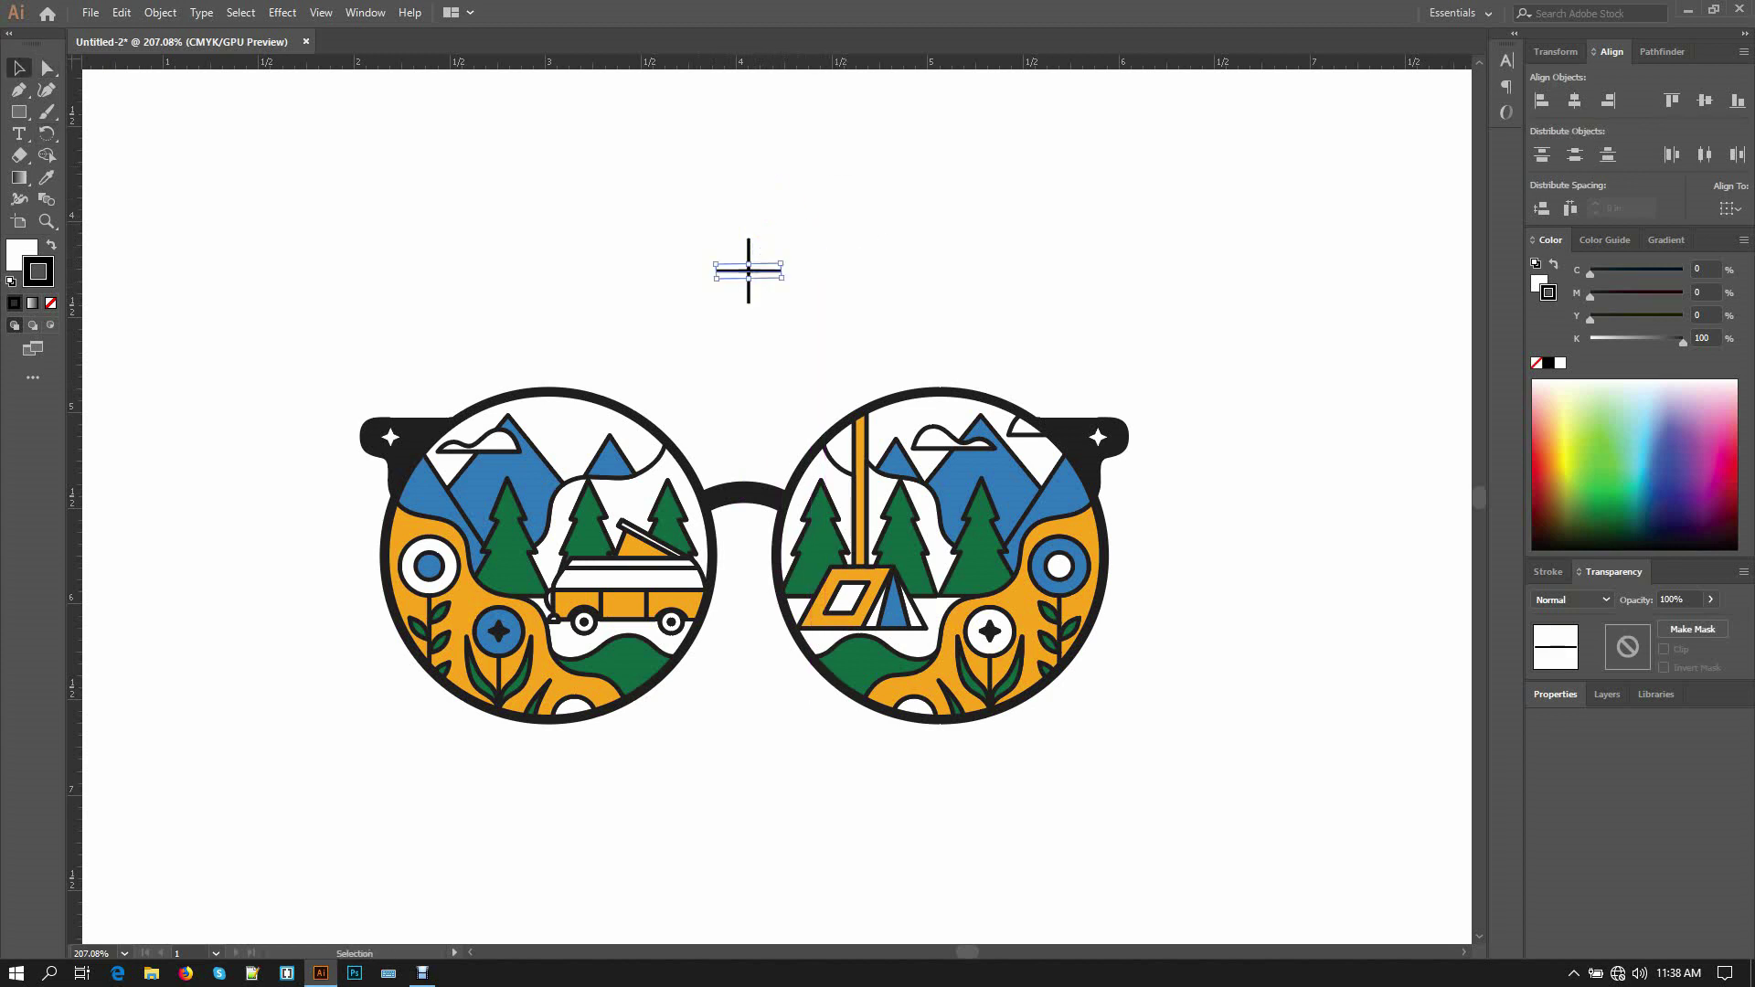
{"action": "left_click_drag", "start_coordinate": [842, 167], "coordinate": [718, 327]}
{"action": "key", "text": "ctrl+g"}
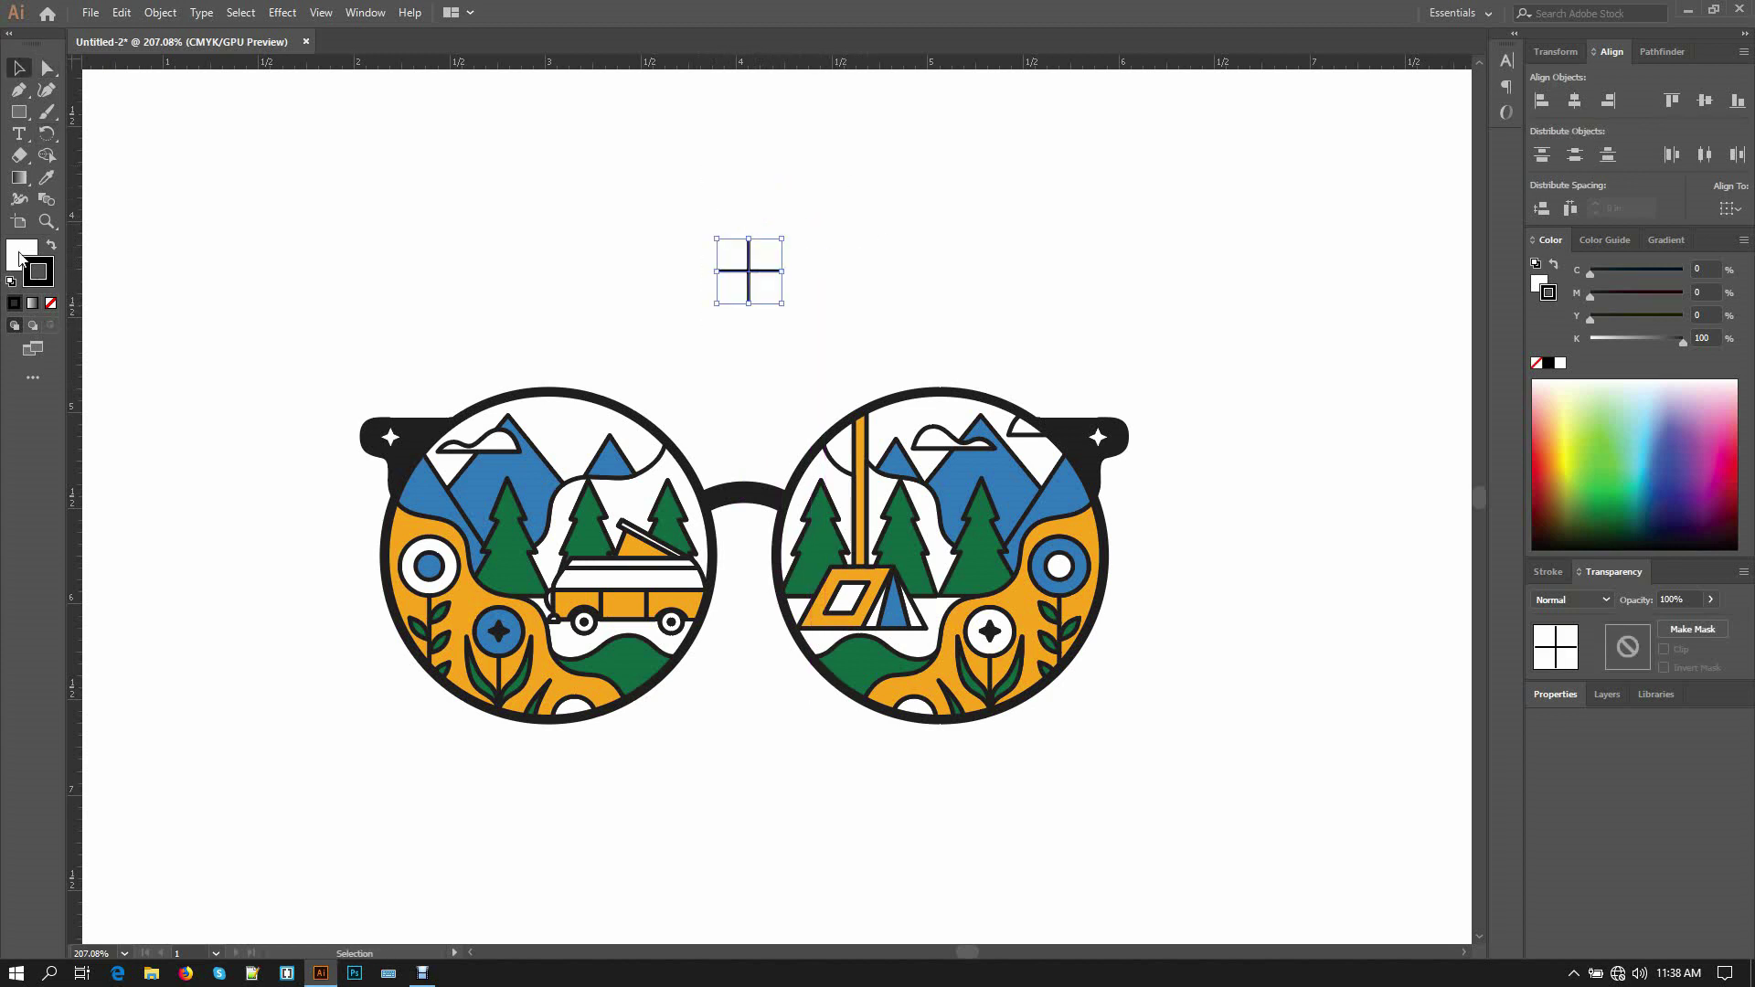
- Remove the cross mark's fill and set its stroke weight to 0.5 pt
{"action": "left_click", "coordinate": [19, 259]}
{"action": "left_click", "coordinate": [50, 303]}
{"action": "left_click", "coordinate": [39, 271]}
{"action": "left_click", "coordinate": [1548, 572]}
{"action": "left_click", "coordinate": [1623, 599]}
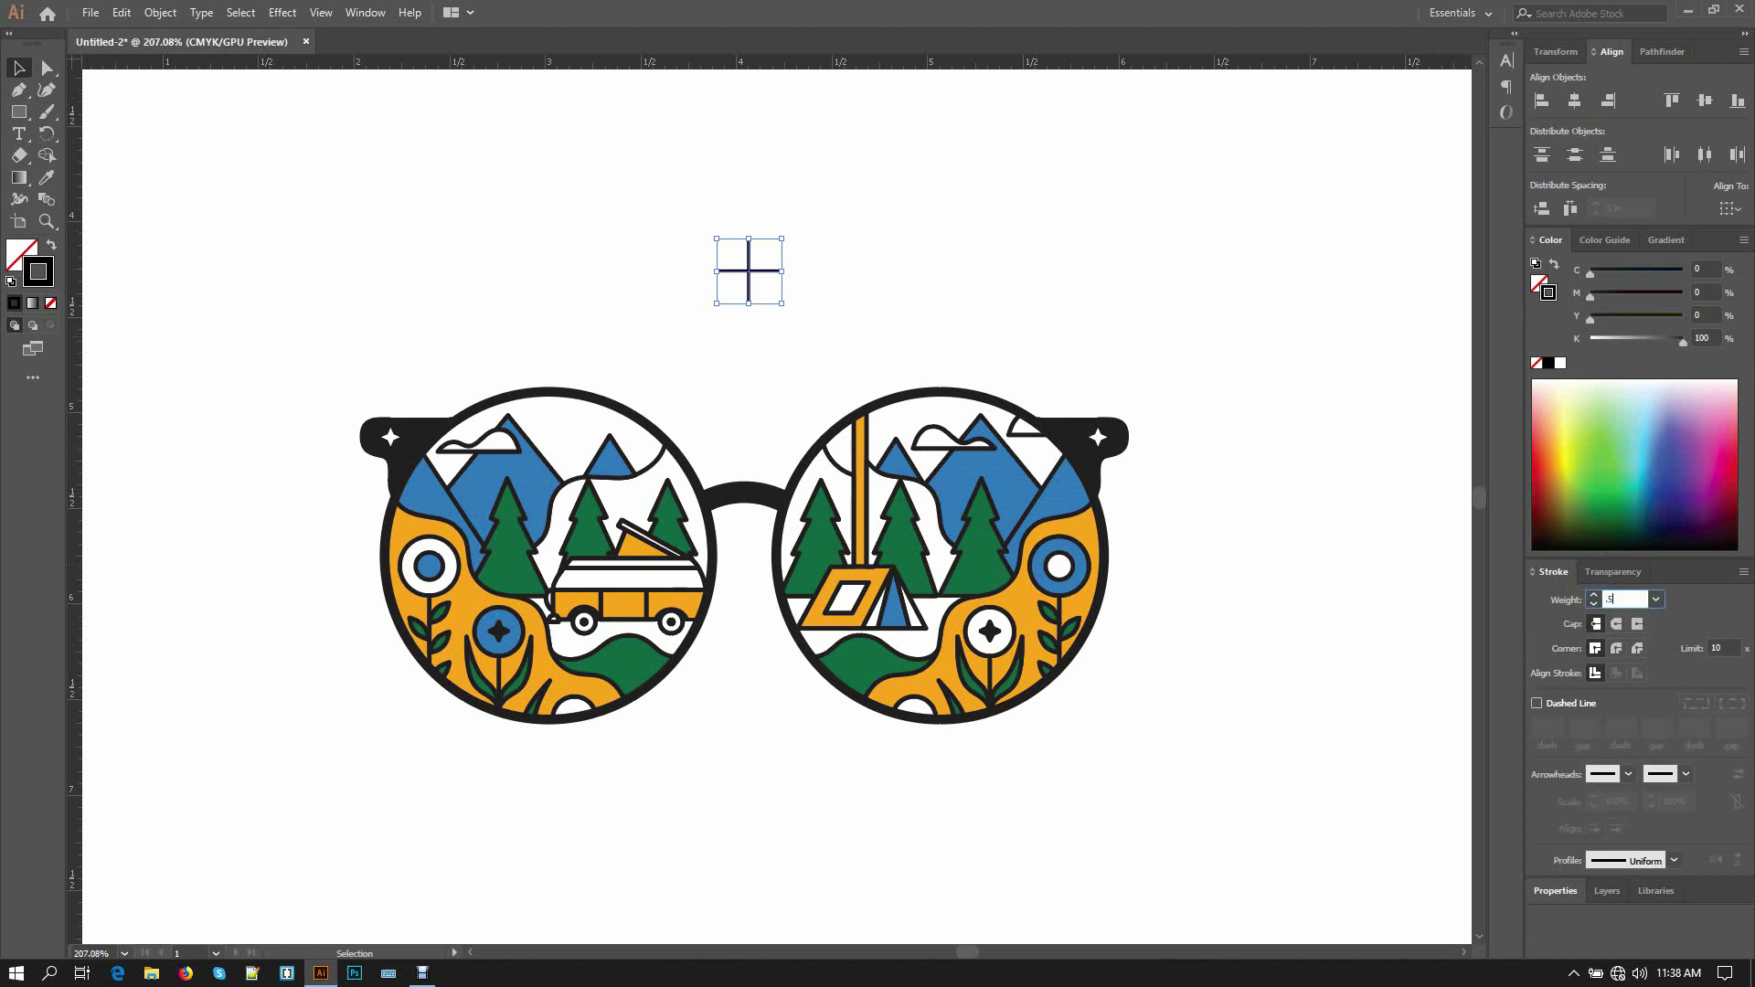
{"action": "type", "text": ".5"}
{"action": "key", "text": "Return"}
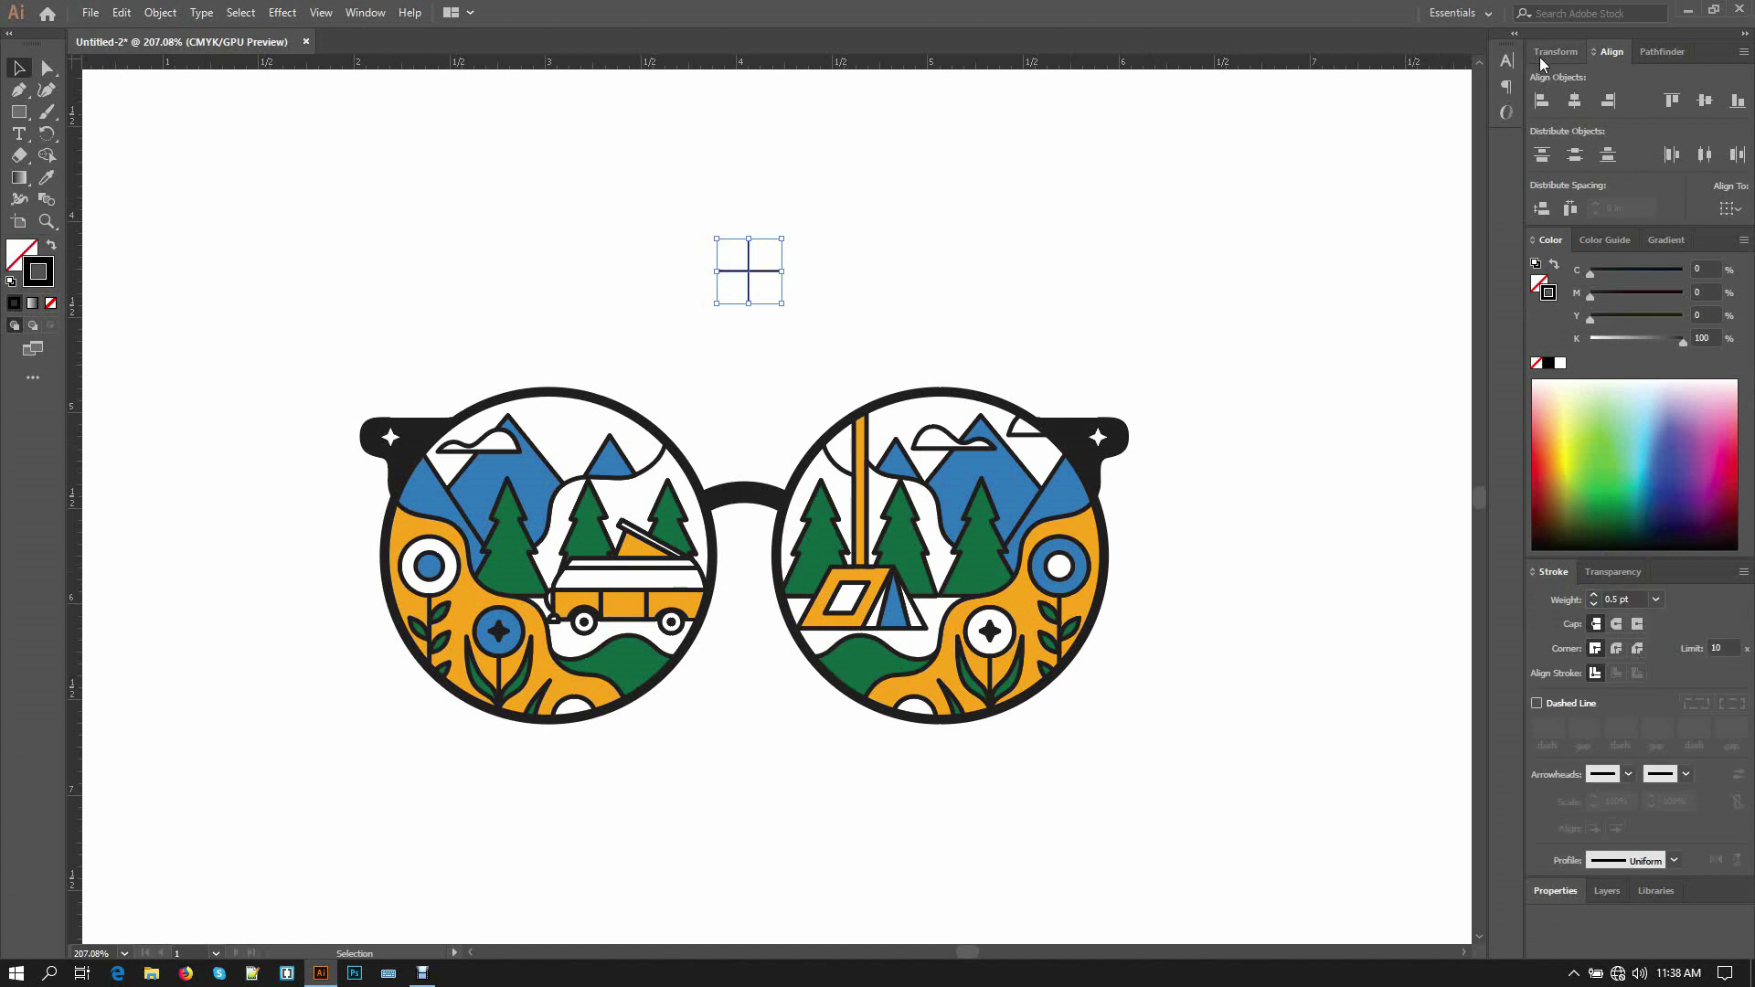
- Set the cross mark's width and height to 0.25 in and deselect it
{"action": "left_click", "coordinate": [1543, 53]}
{"action": "left_click", "coordinate": [1650, 103]}
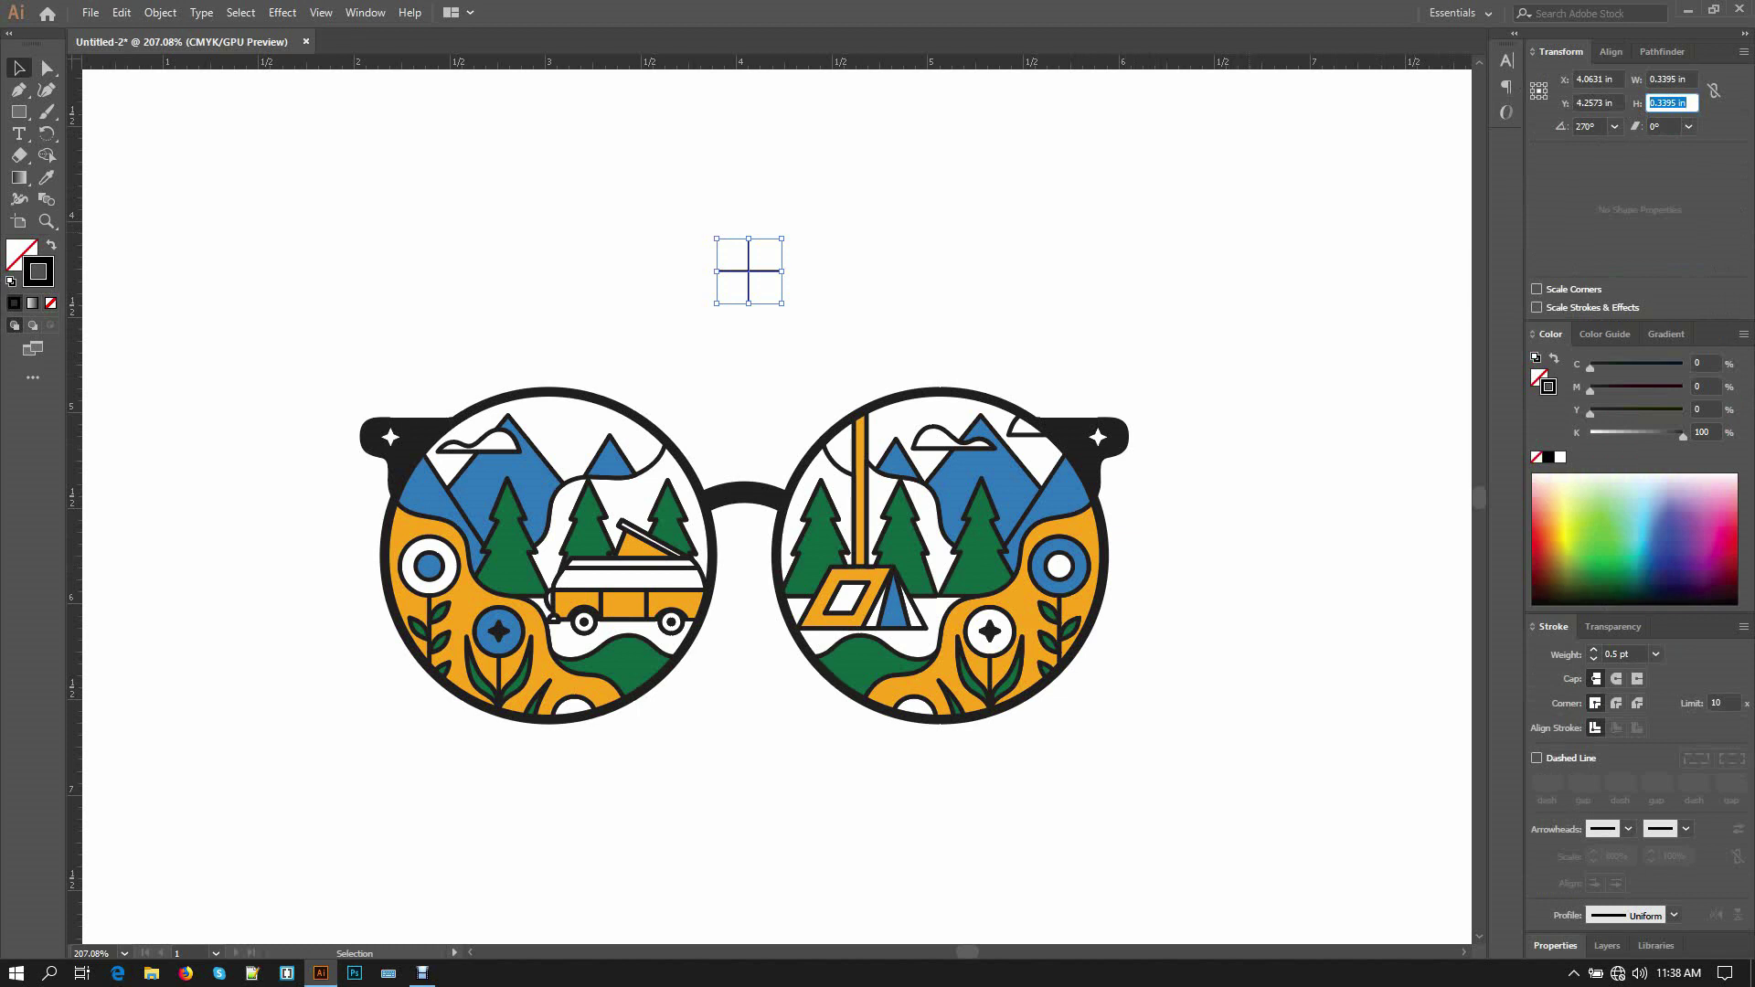
{"action": "key", "text": "ctrl+Return"}
{"action": "key", "text": "Tab"}
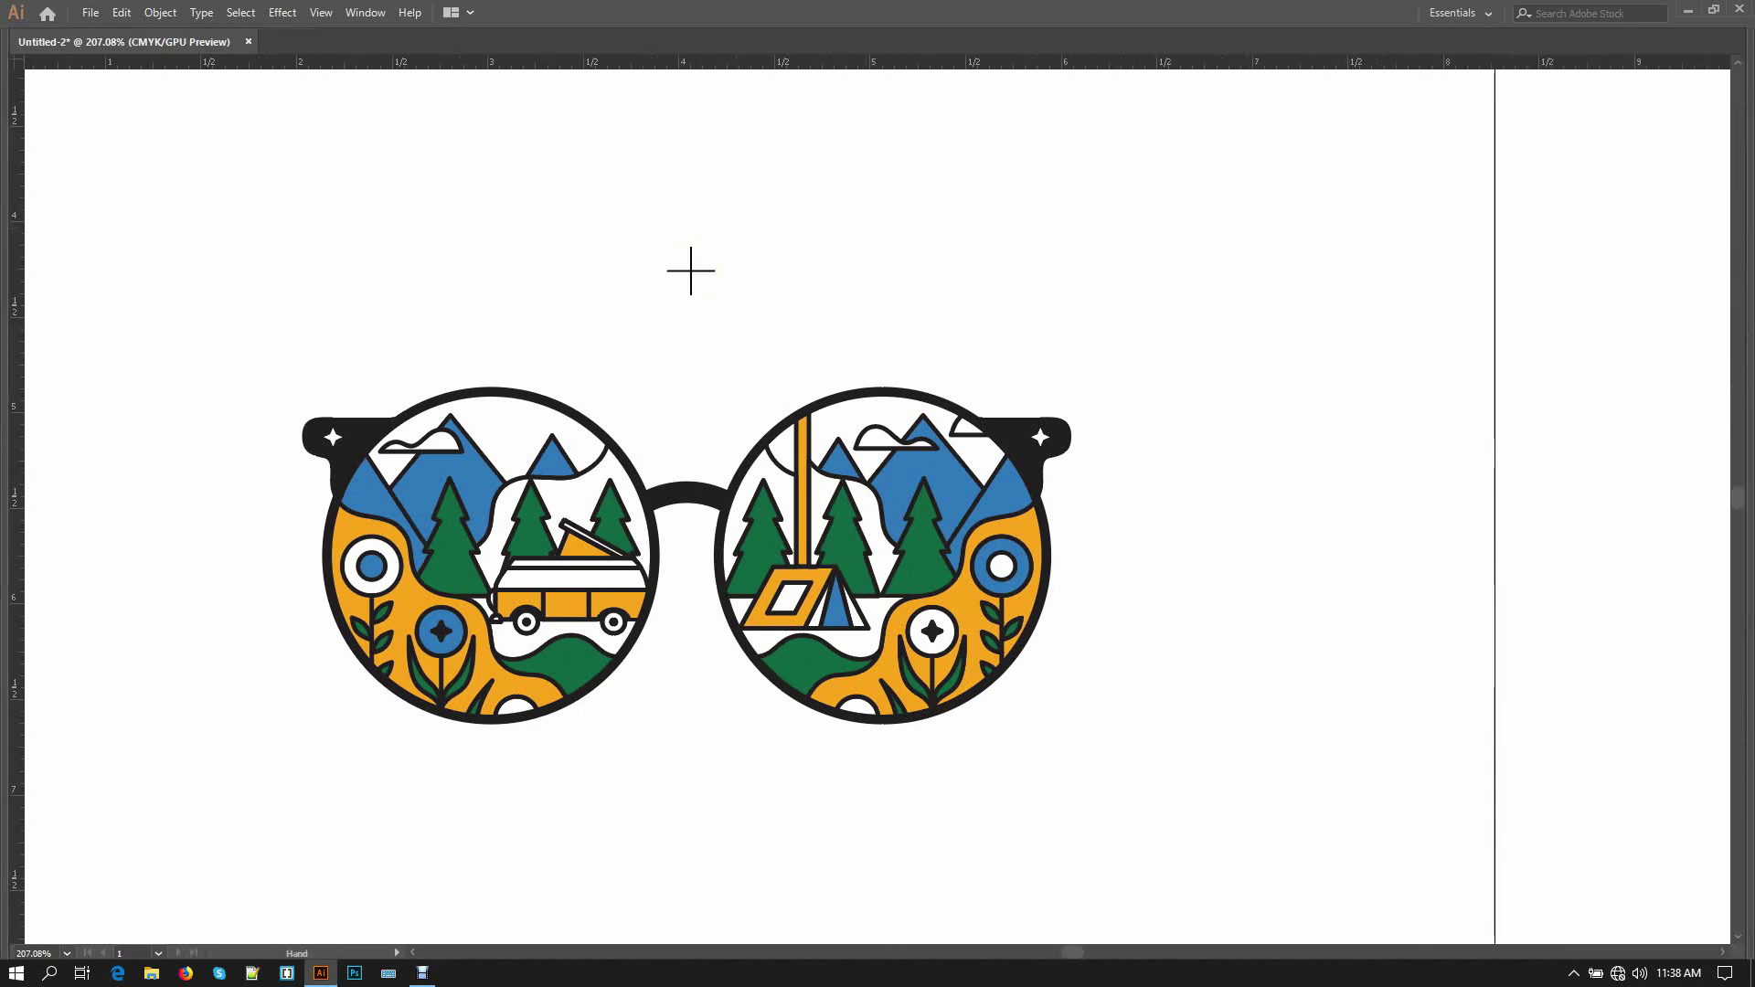
{"action": "key", "text": "Tab"}
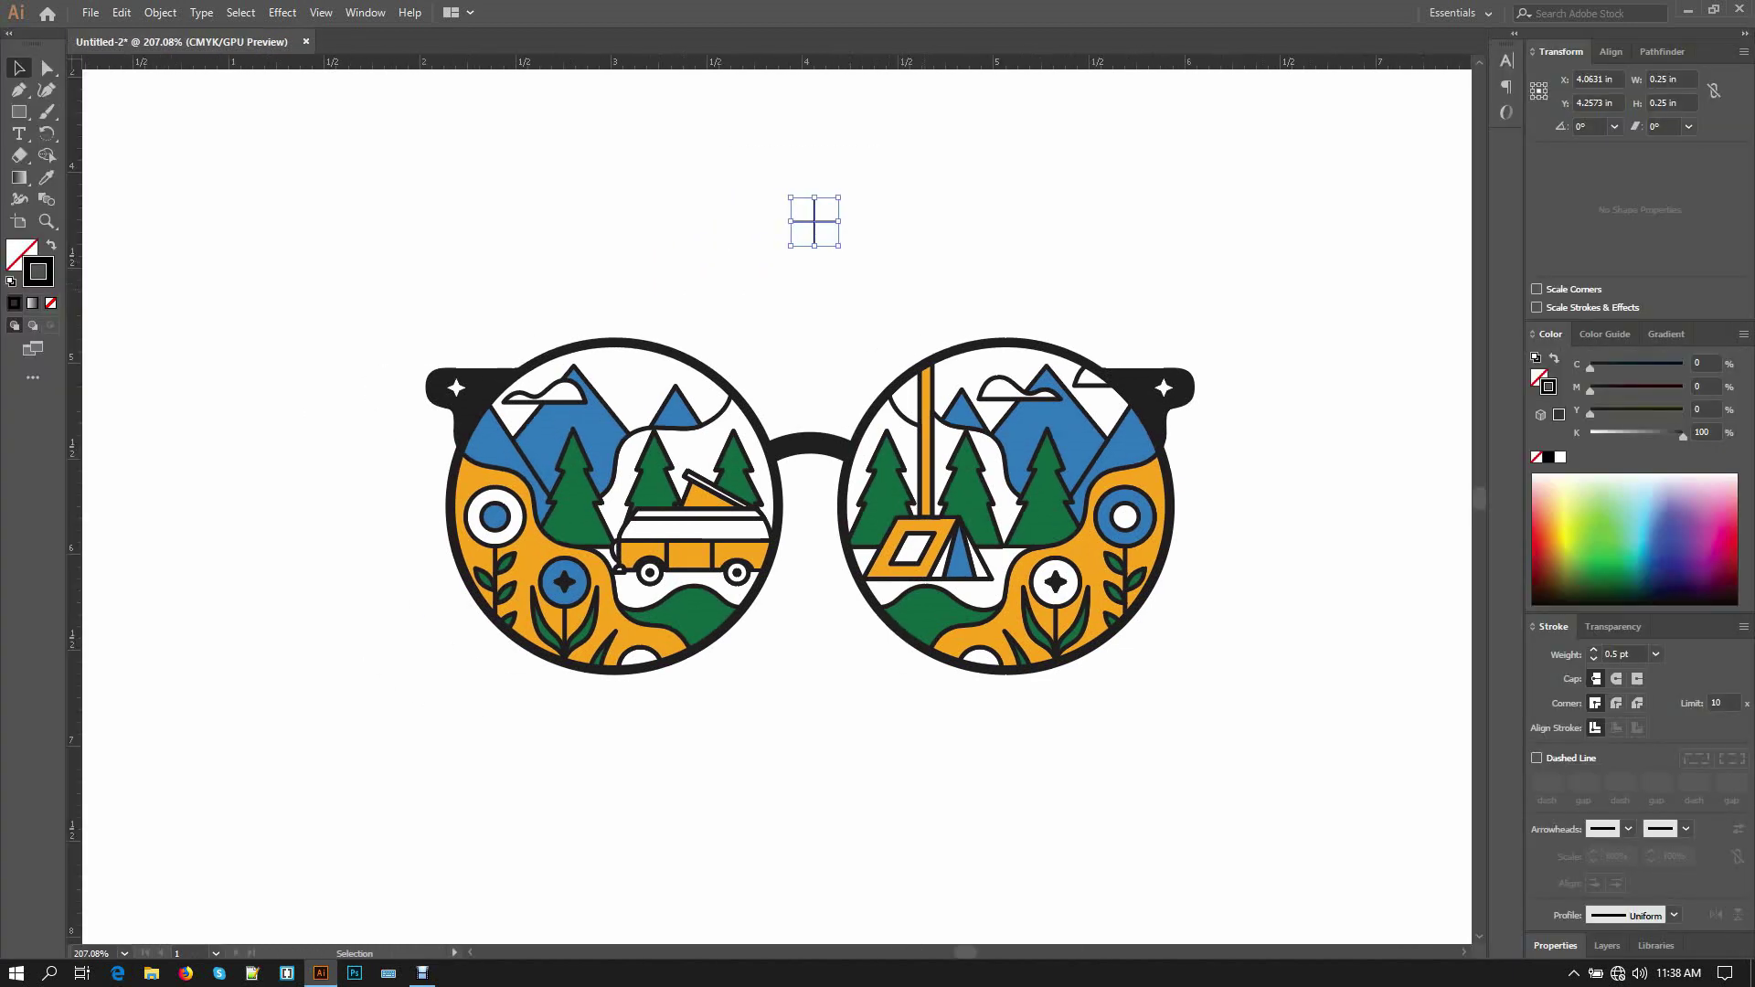
{"action": "key", "text": "ctrl+shift+a"}
- Draw a square about 0.1 in wide beside the cross mark, with a black fill and no stroke
{"action": "key", "text": "m"}
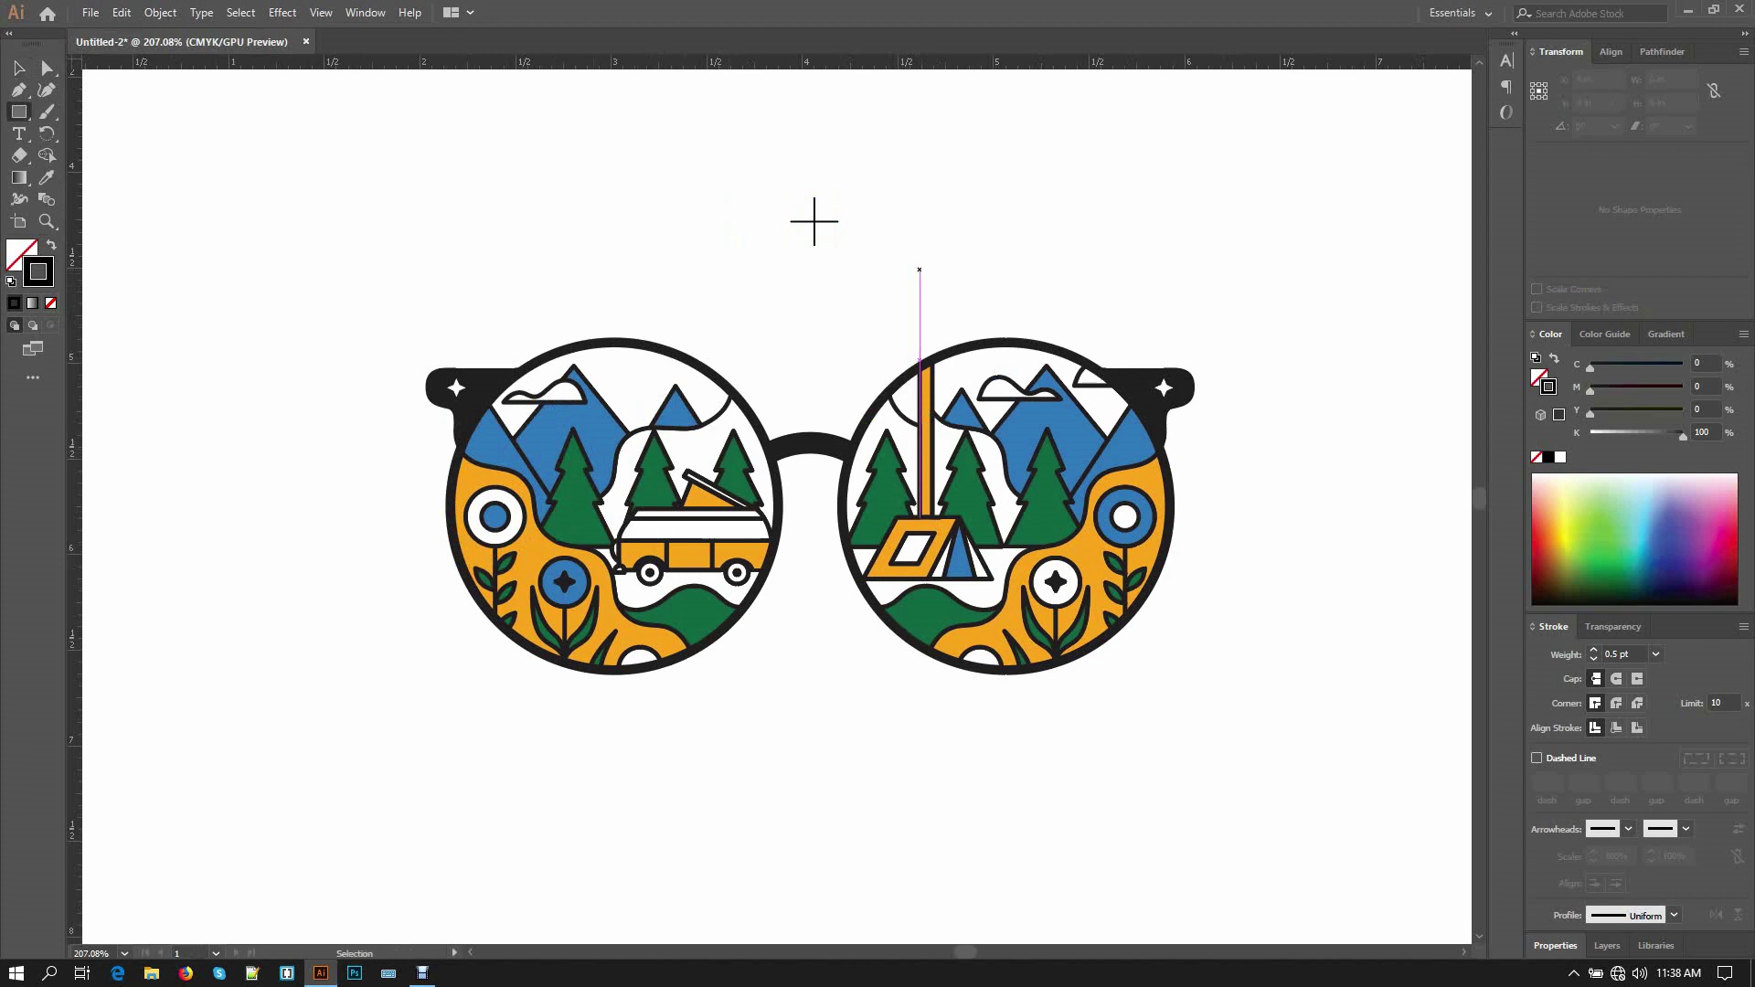
{"action": "left_click_drag", "start_coordinate": [683, 284], "coordinate": [821, 411]}
{"action": "left_click_drag", "start_coordinate": [921, 360], "coordinate": [944, 359]}
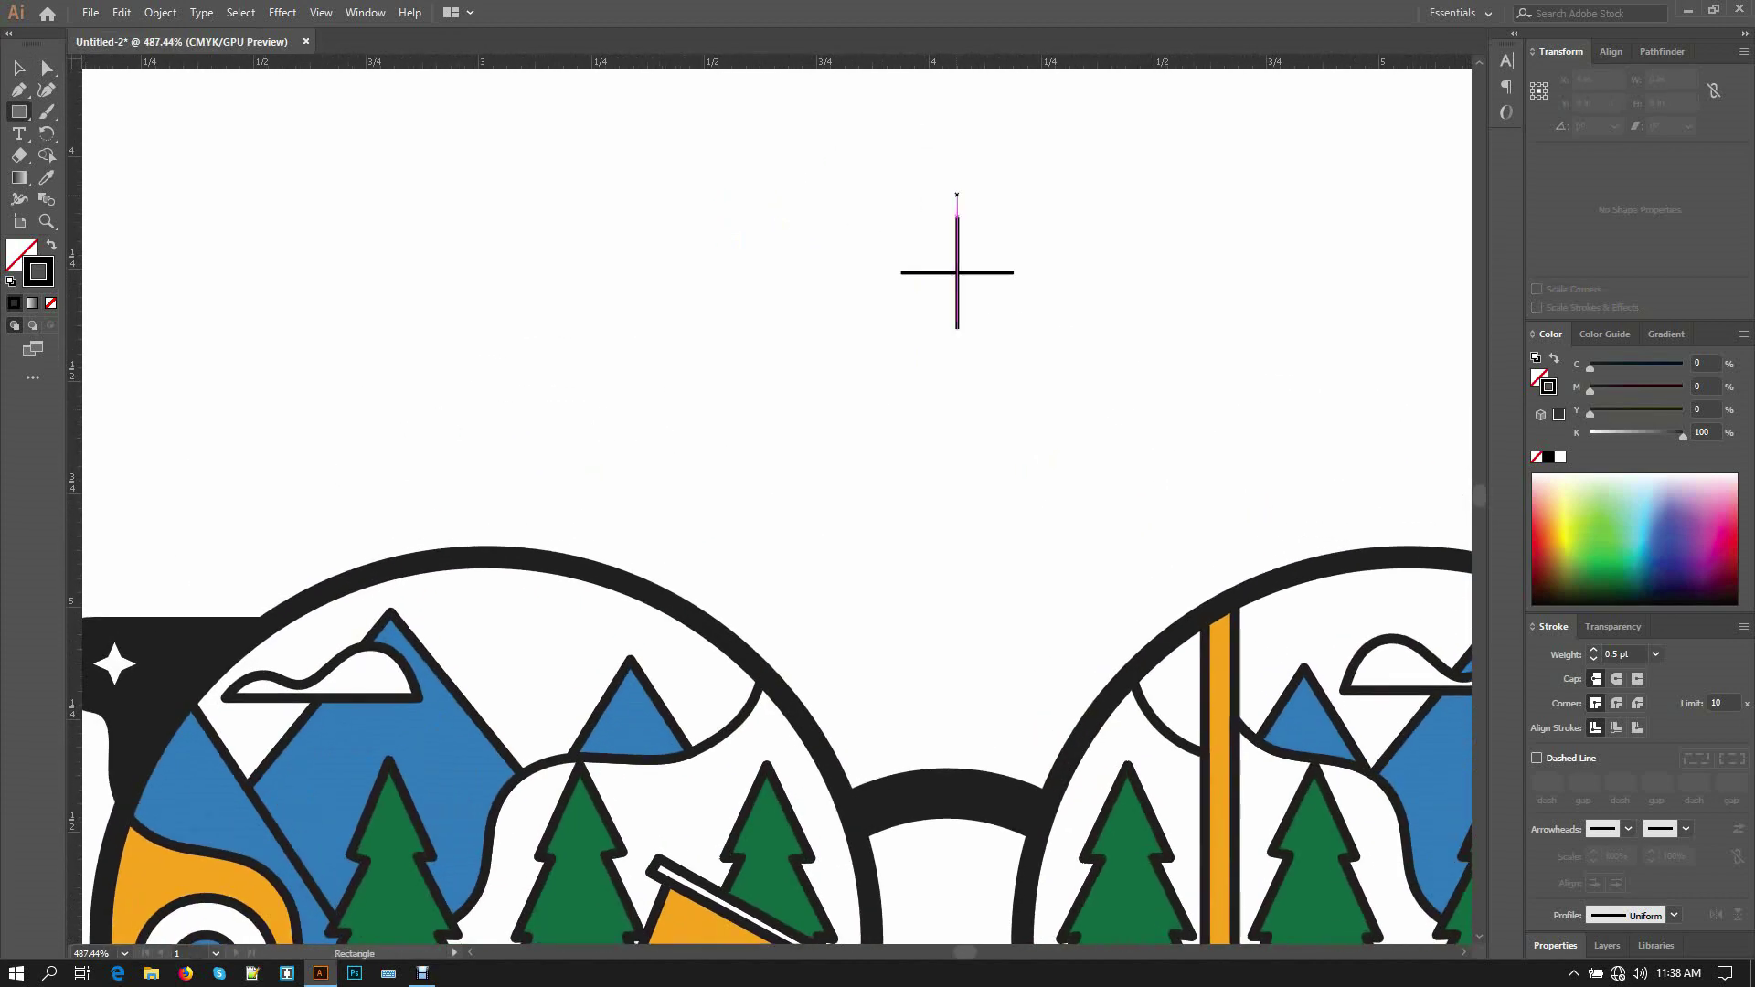
{"action": "mouse_move", "coordinate": [917, 235]}
{"action": "left_mouse_down"}
{"action": "mouse_move", "coordinate": [940, 259]}
{"action": "mouse_move", "coordinate": [728, 345]}
{"action": "left_mouse_up"}
{"action": "key", "text": "shift+x"}
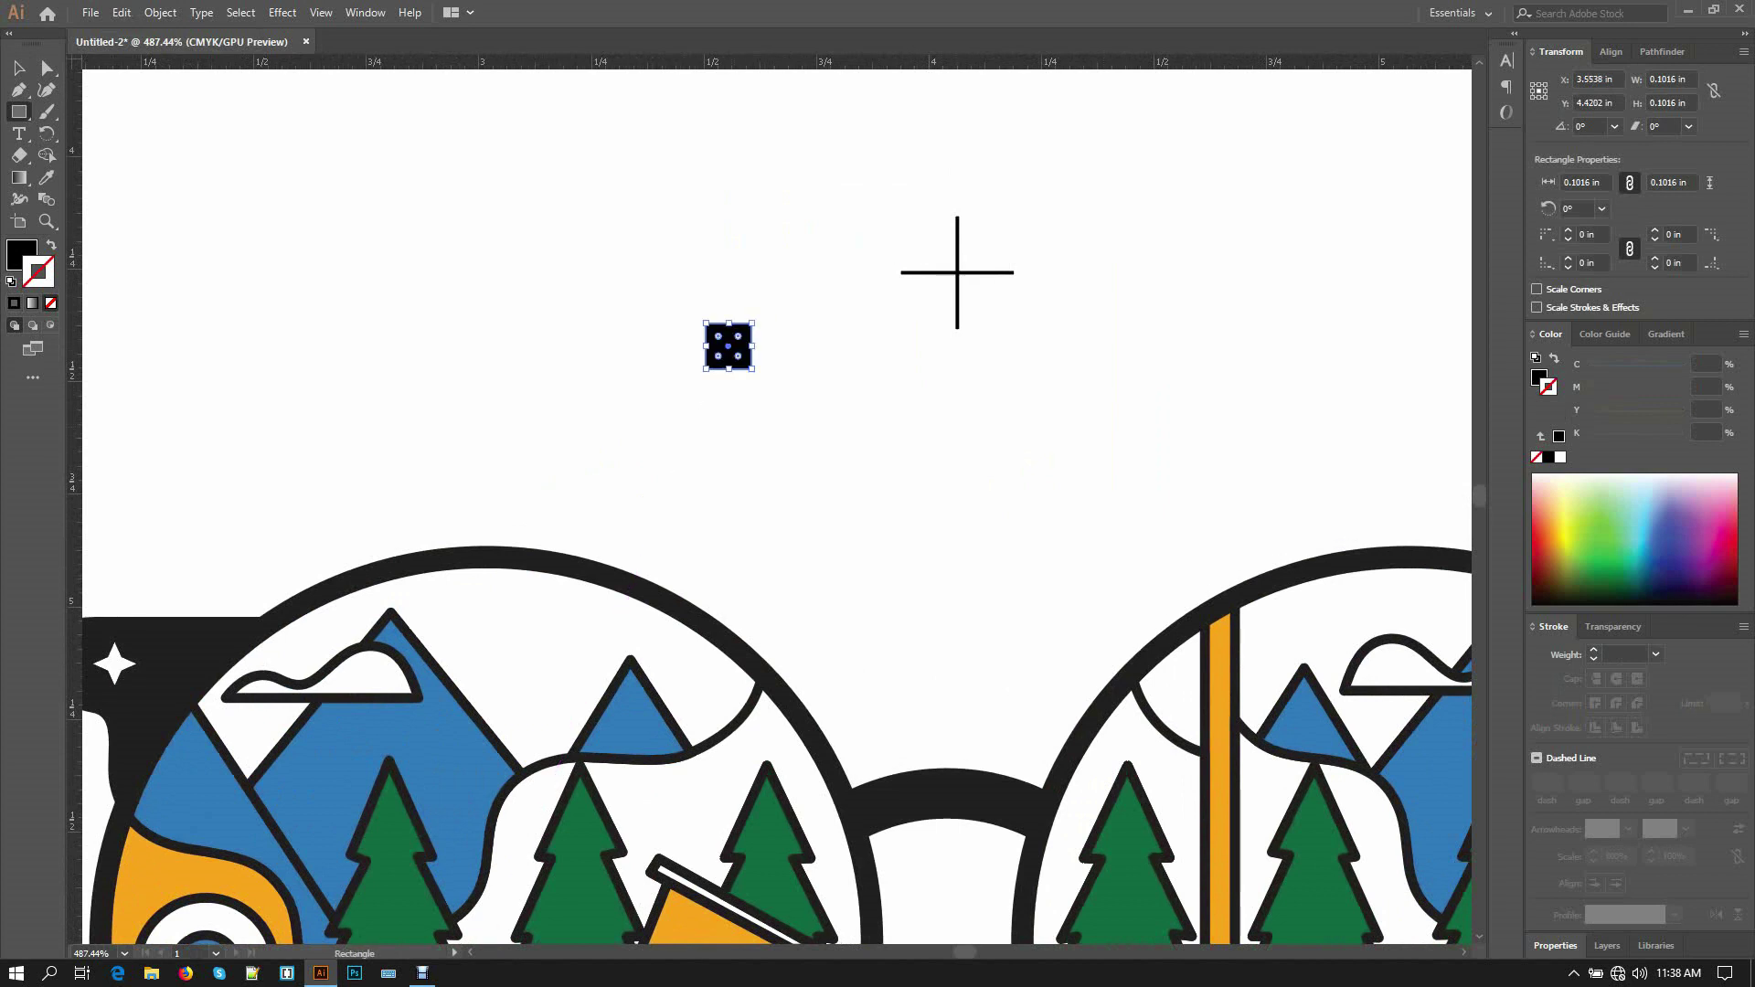
{"action": "key", "text": "x"}
- Add the text "1" just below the black square and set its font size to 10 pt
{"action": "key", "text": "t"}
{"action": "key", "text": "ctrl+shift+a"}
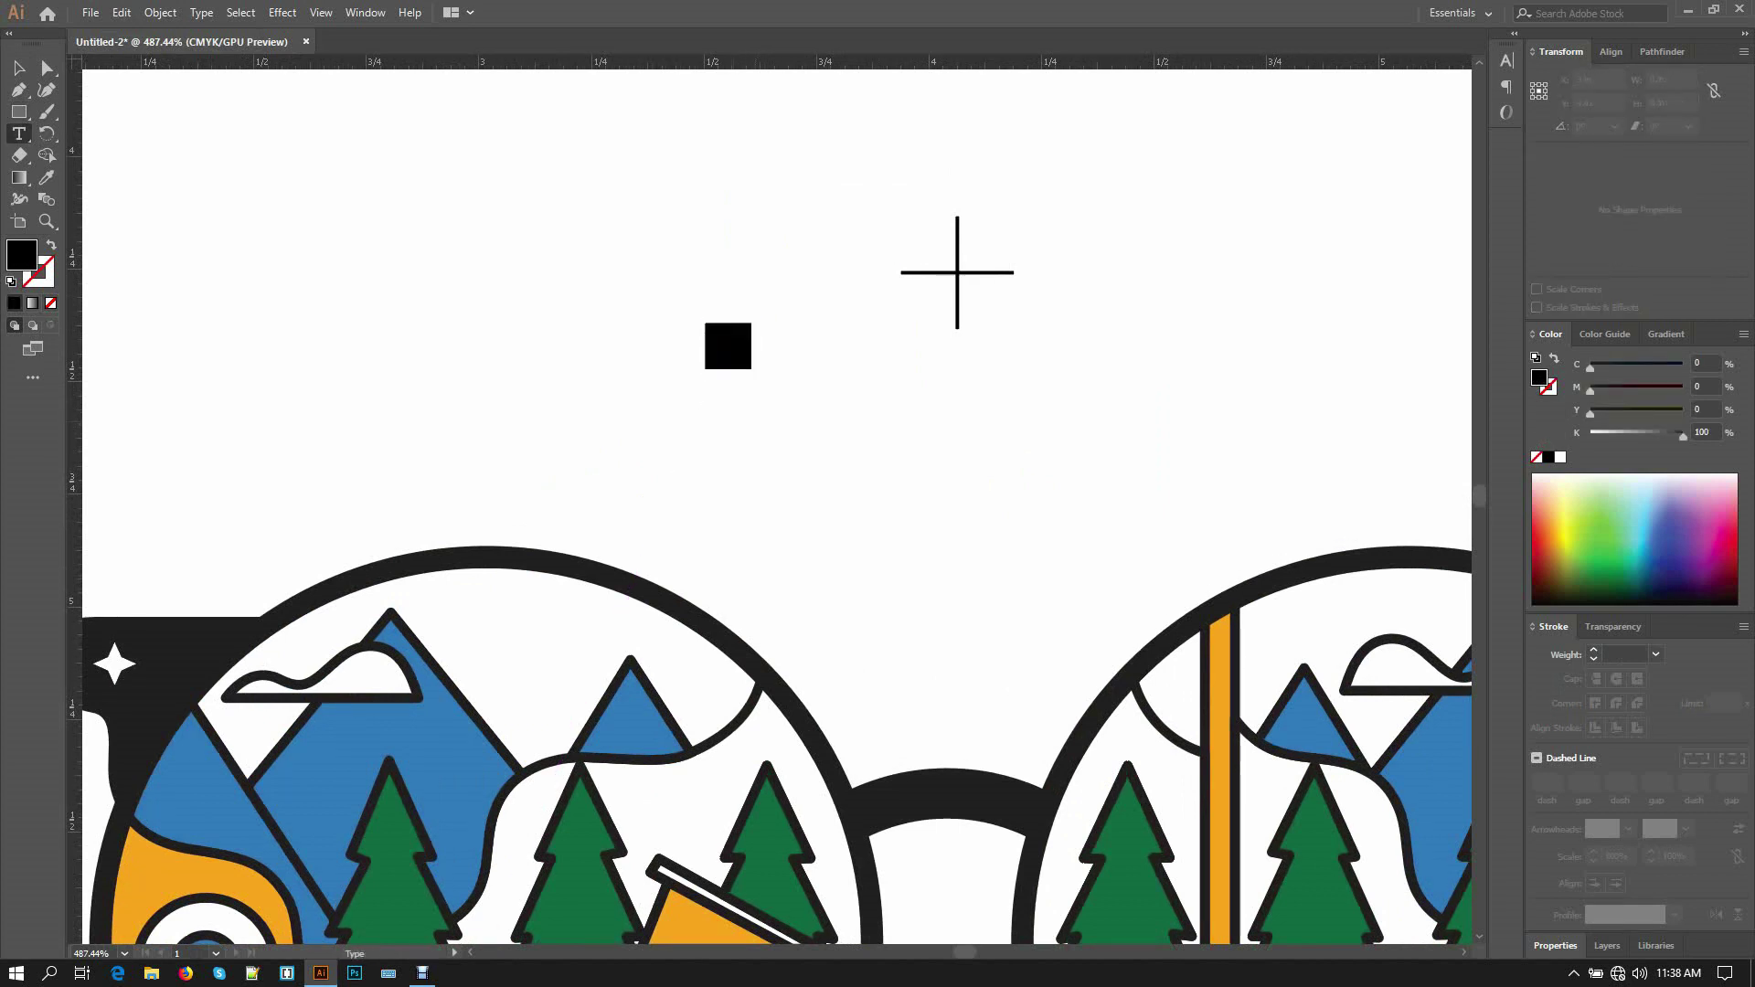
{"action": "left_click", "coordinate": [734, 428]}
{"action": "type", "text": "1"}
{"action": "key", "text": "Escape"}
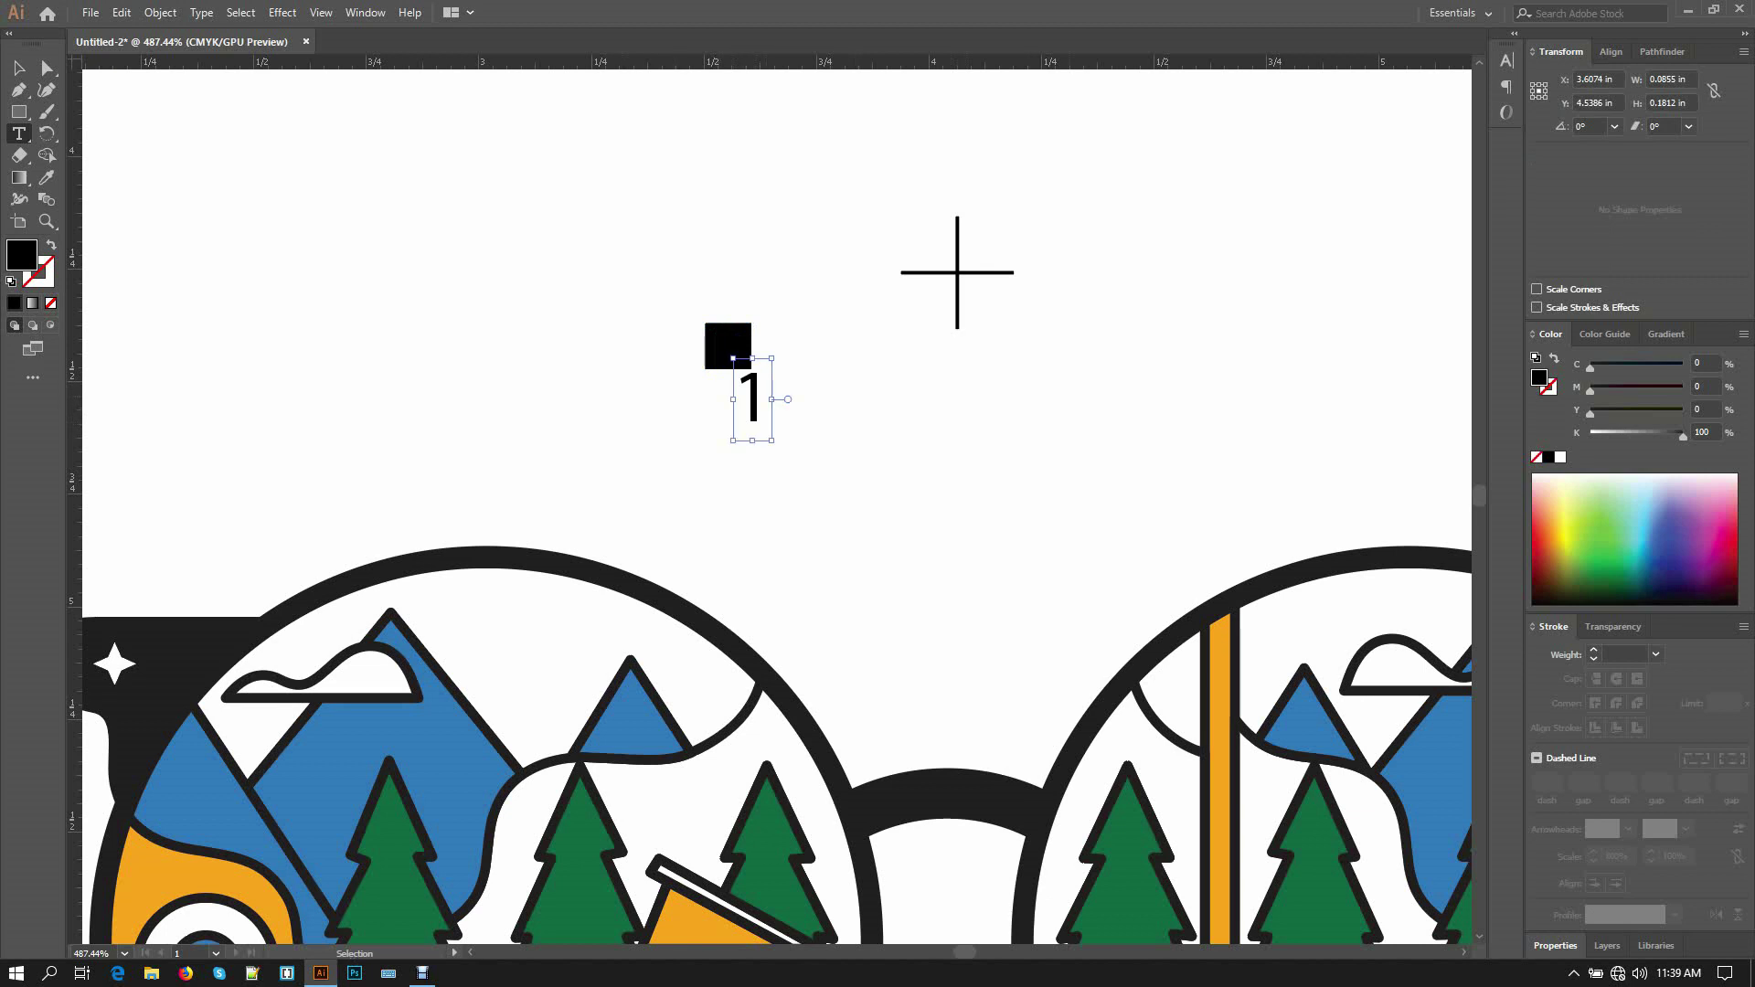
{"action": "left_click", "coordinate": [1507, 60]}
{"action": "double_click", "coordinate": [1337, 134]}
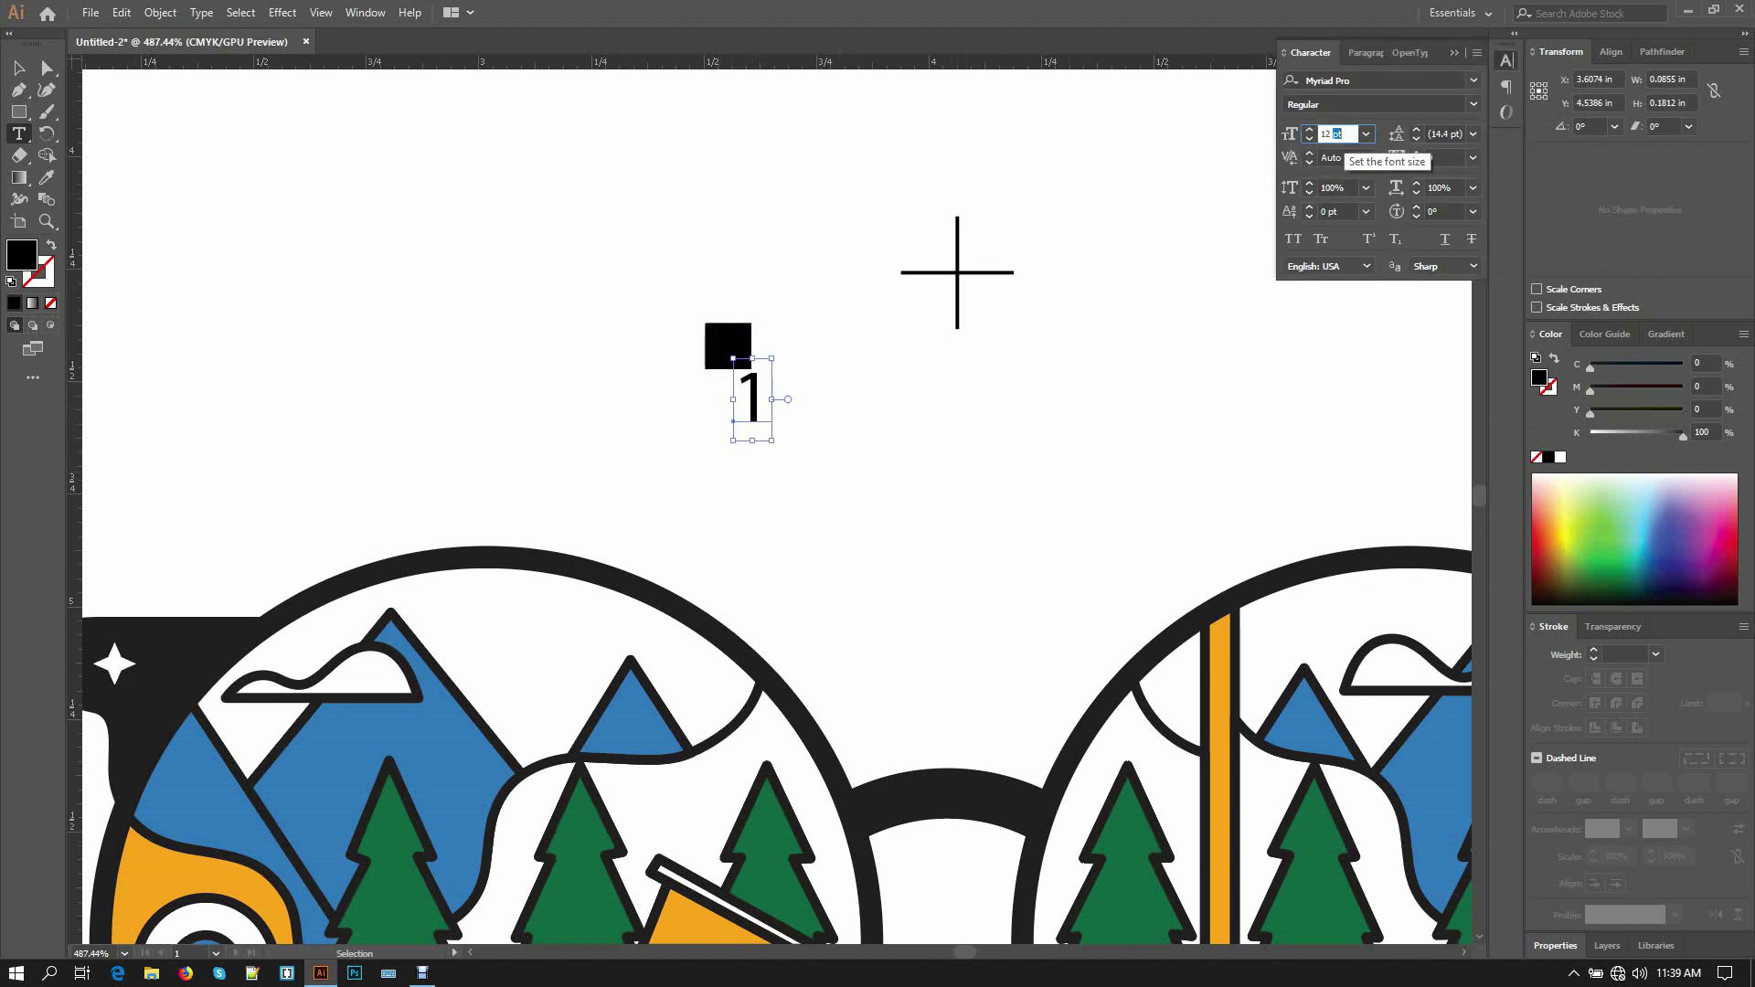
{"action": "type", "text": "10"}
{"action": "key", "text": "Return"}
- Resize the black square proportionally to a width of 0.15 in
{"action": "key", "text": "a"}
{"action": "left_click", "coordinate": [727, 346]}
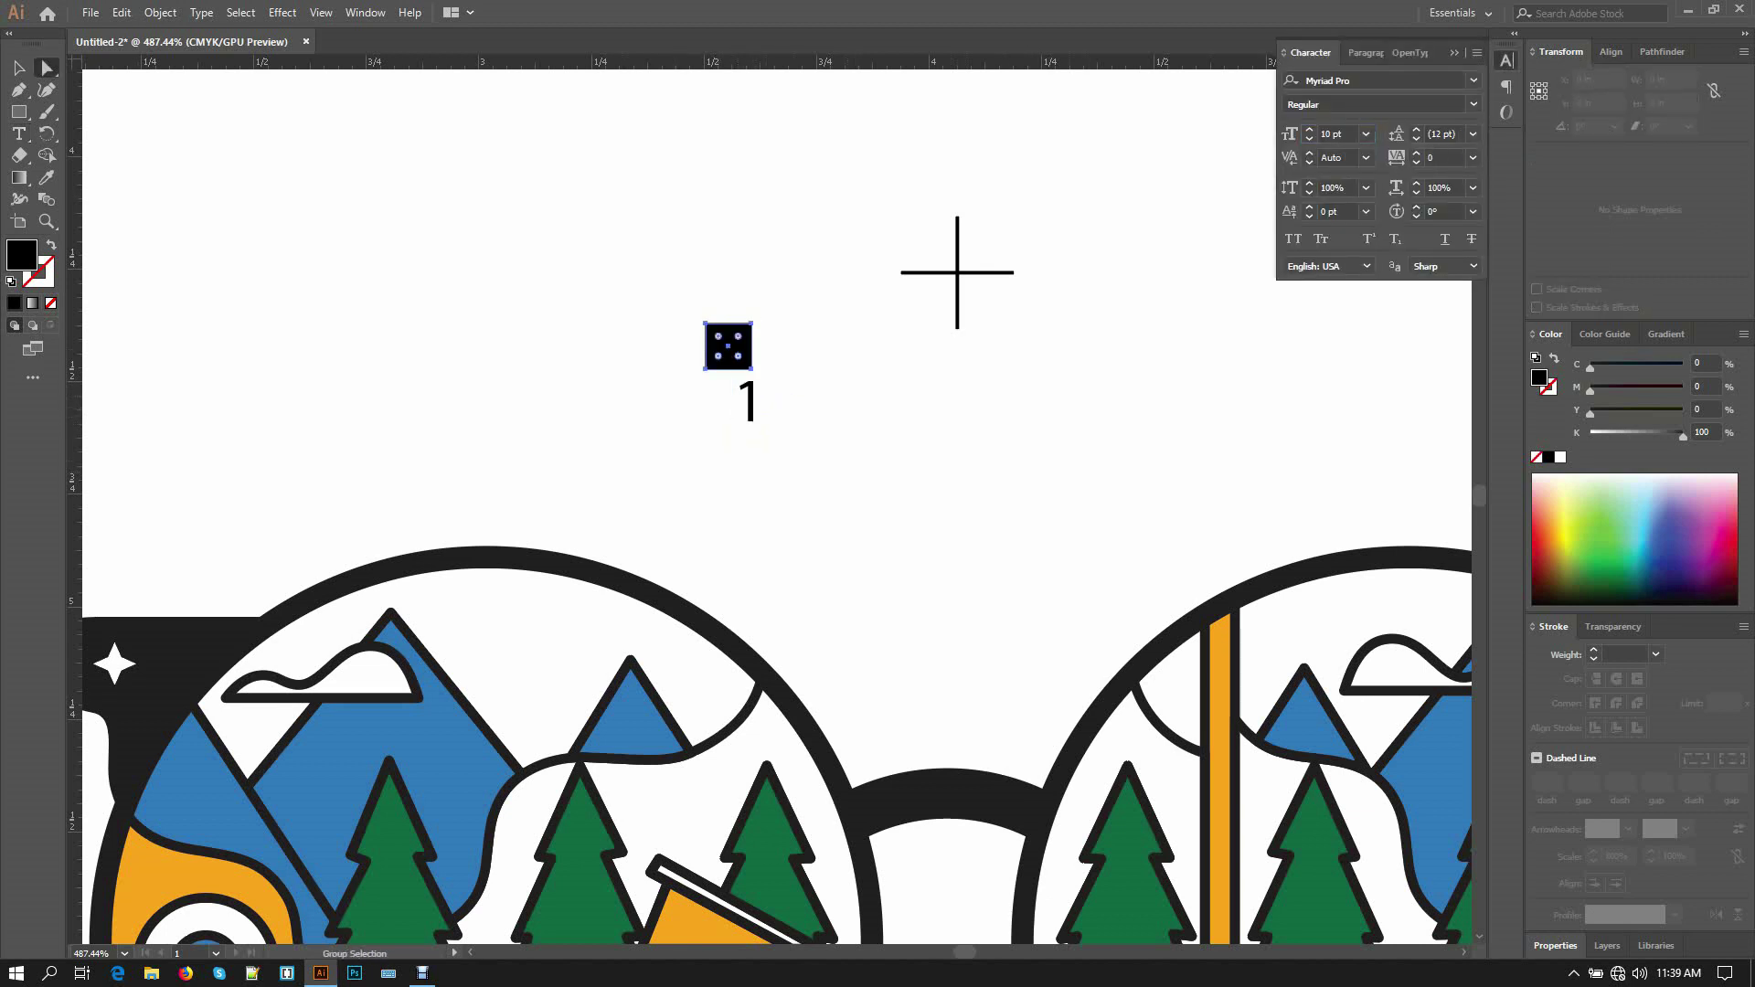
{"action": "left_click", "coordinate": [1641, 82]}
{"action": "type", "text": ".15"}
{"action": "key", "text": "ctrl+Return"}
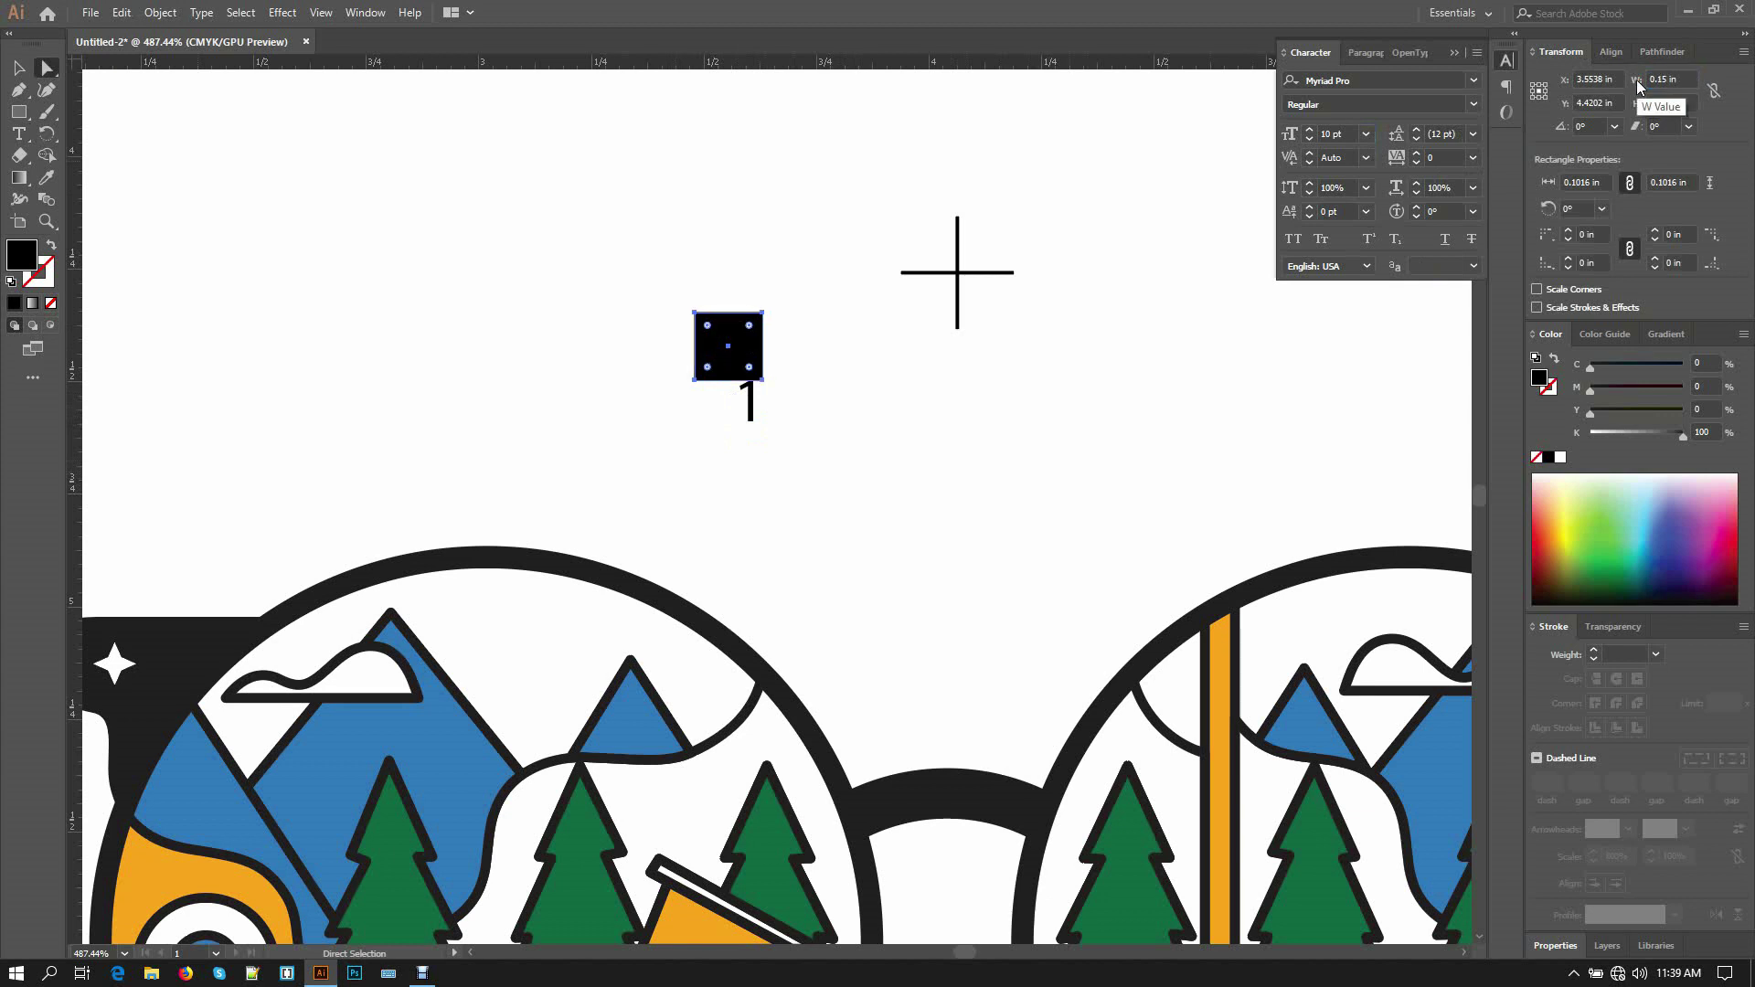
- Keep the number 1 in the Regular style, move it onto the black square and colour it white
{"action": "left_click", "coordinate": [747, 402]}
{"action": "left_click", "coordinate": [1470, 107]}
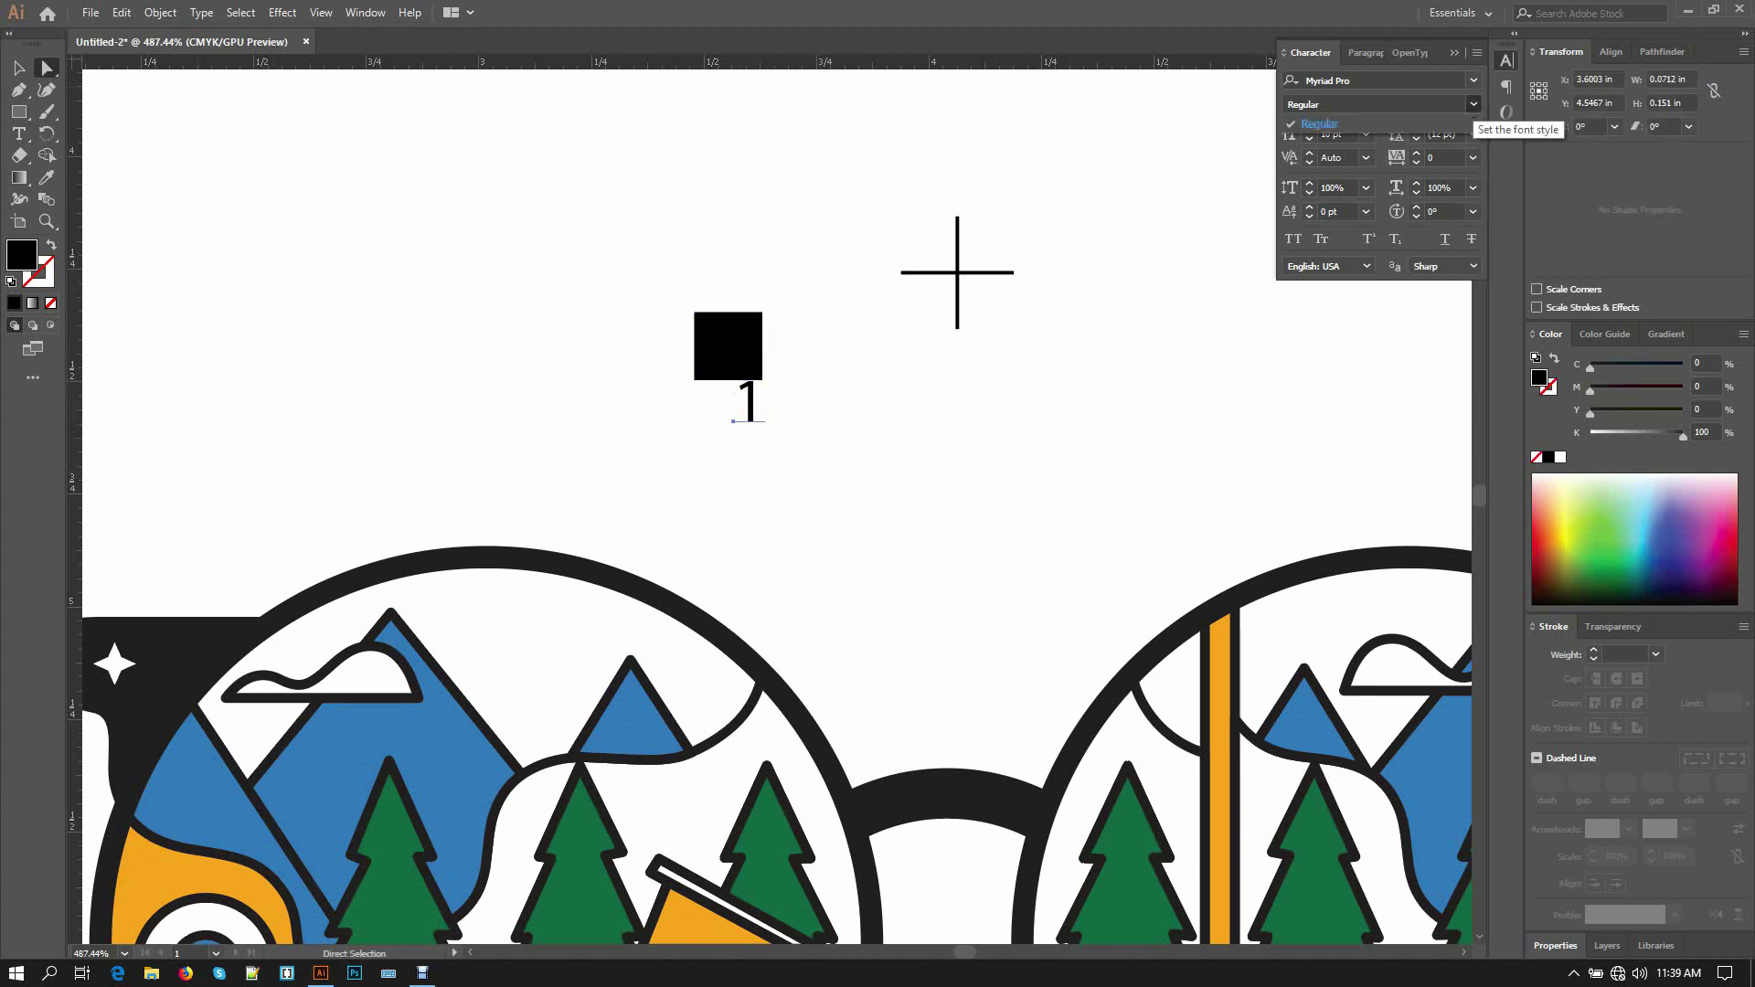
{"action": "left_click", "coordinate": [1369, 119]}
{"action": "key", "text": "ctrl"}
{"action": "left_click_drag", "start_coordinate": [748, 402], "coordinate": [730, 346]}
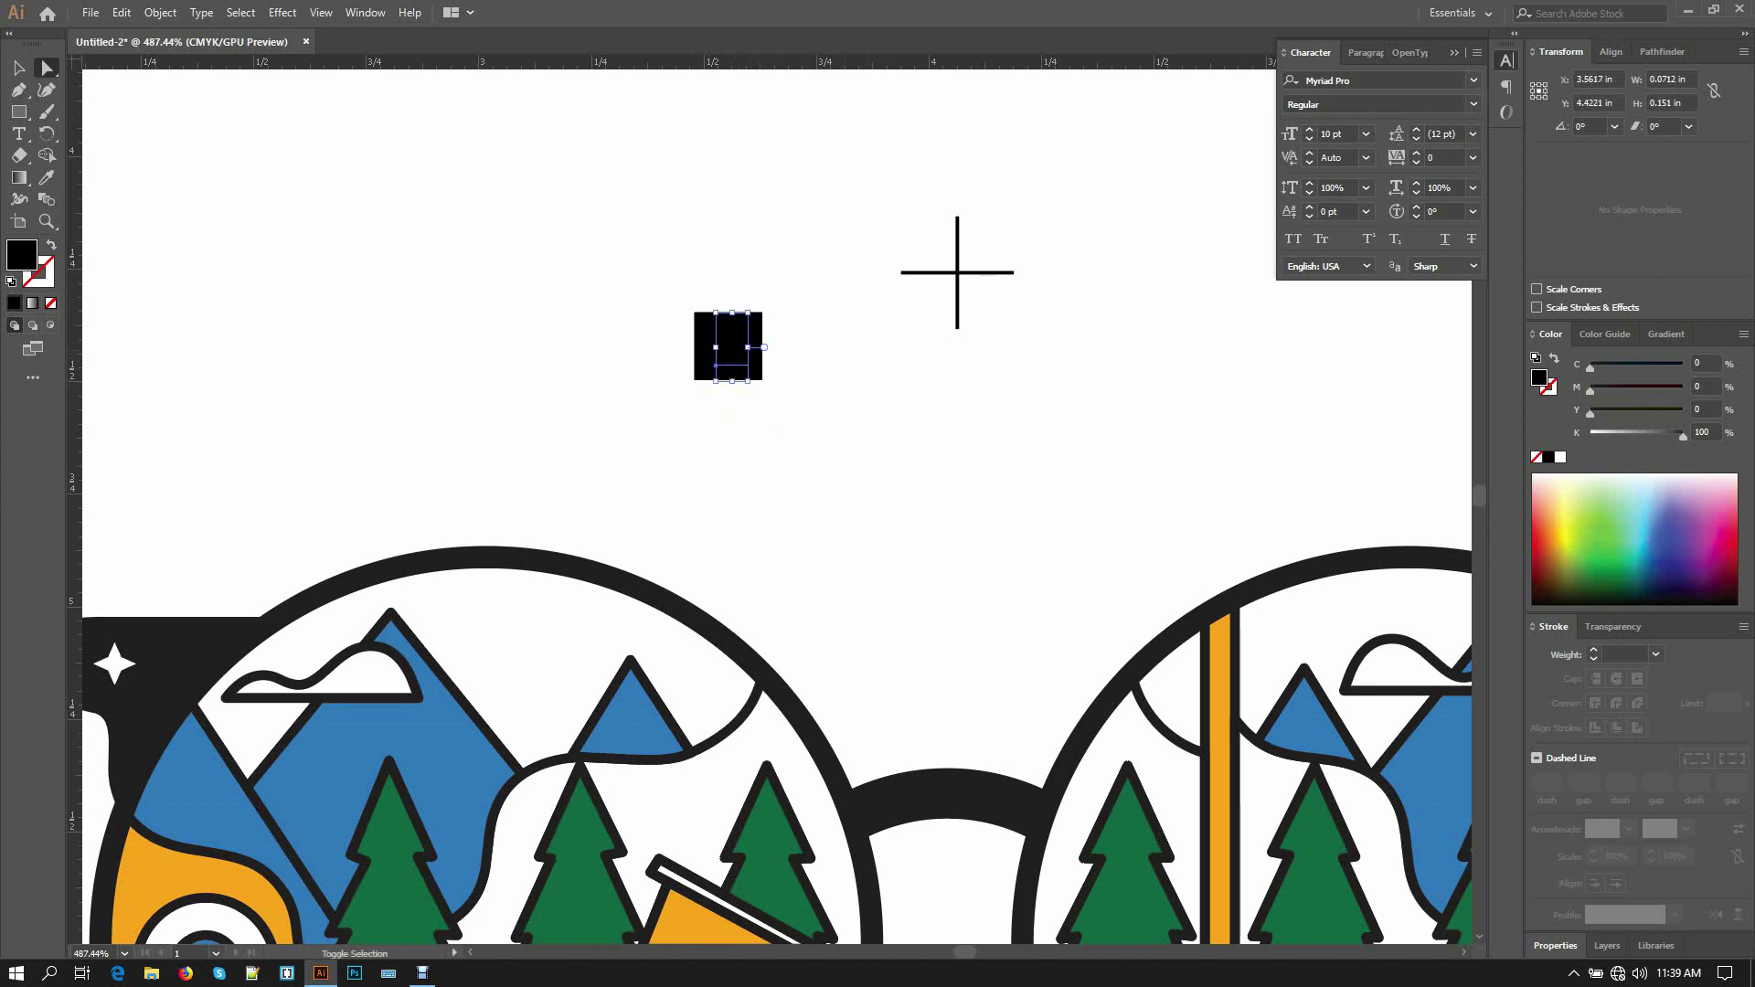
{"action": "key", "text": "i"}
{"action": "key", "text": "ctrl+shift+a"}
{"action": "key", "text": "v"}
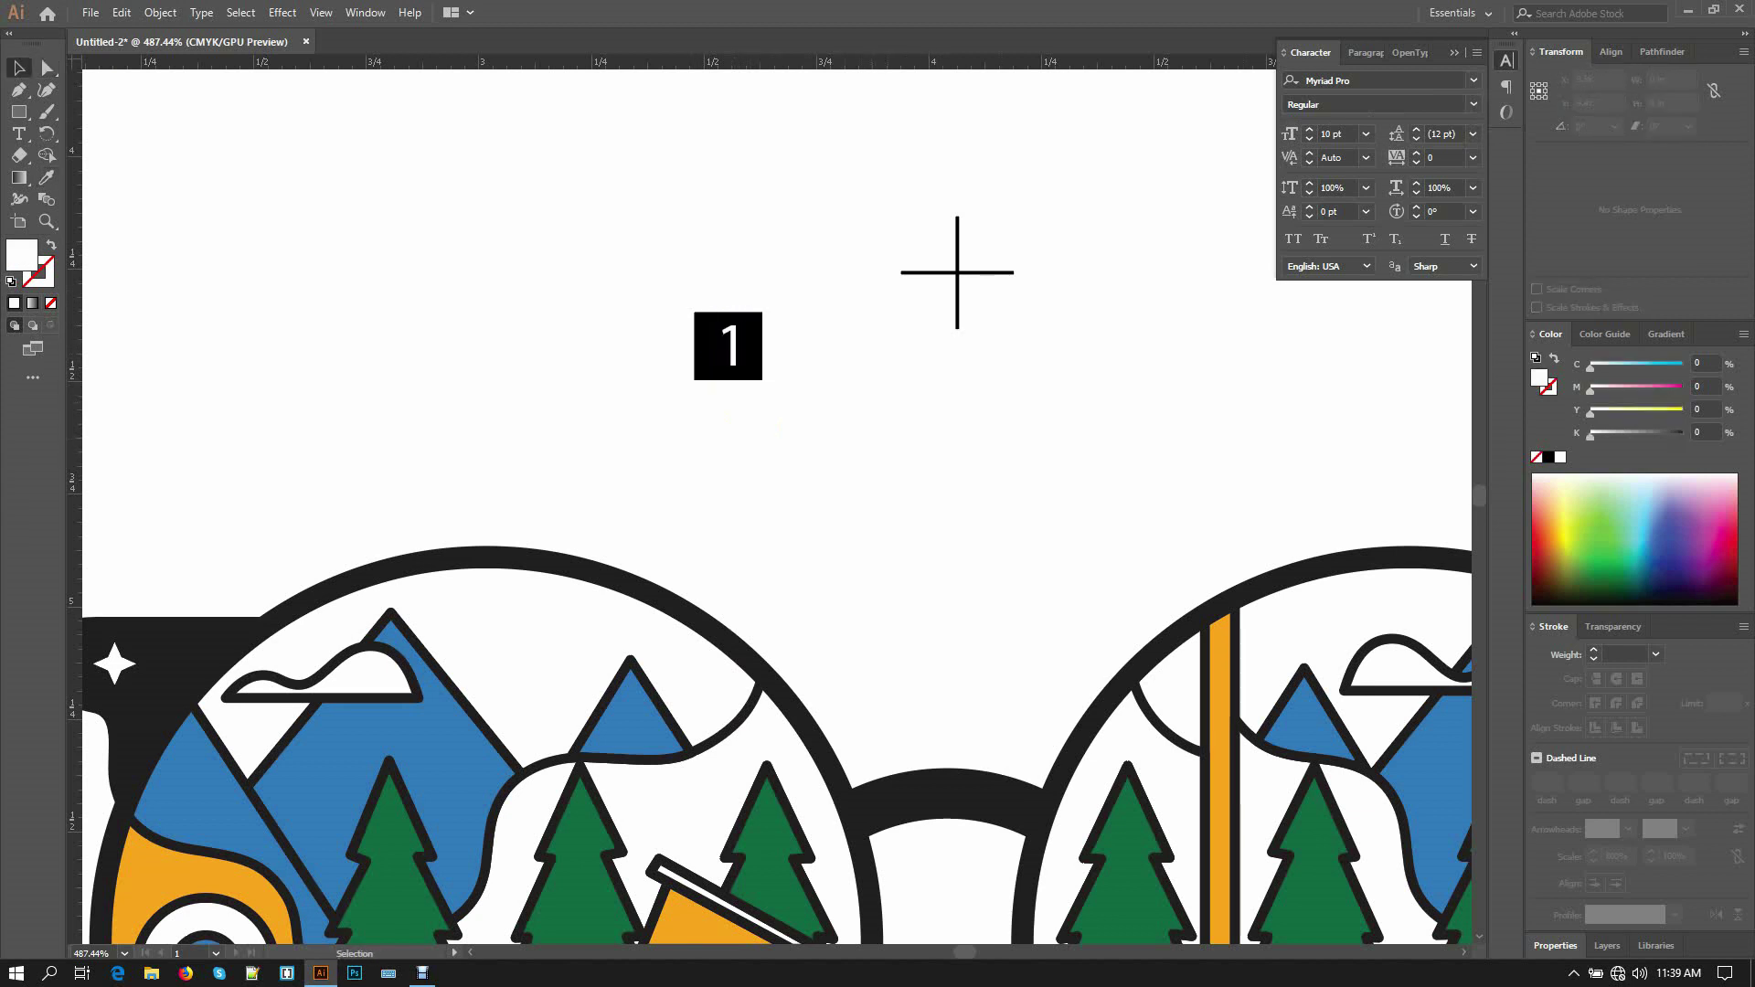
- Centre the number 1 and the black square on each other horizontally and vertically
{"action": "left_click_drag", "start_coordinate": [860, 393], "coordinate": [691, 268]}
{"action": "left_click", "coordinate": [1611, 51]}
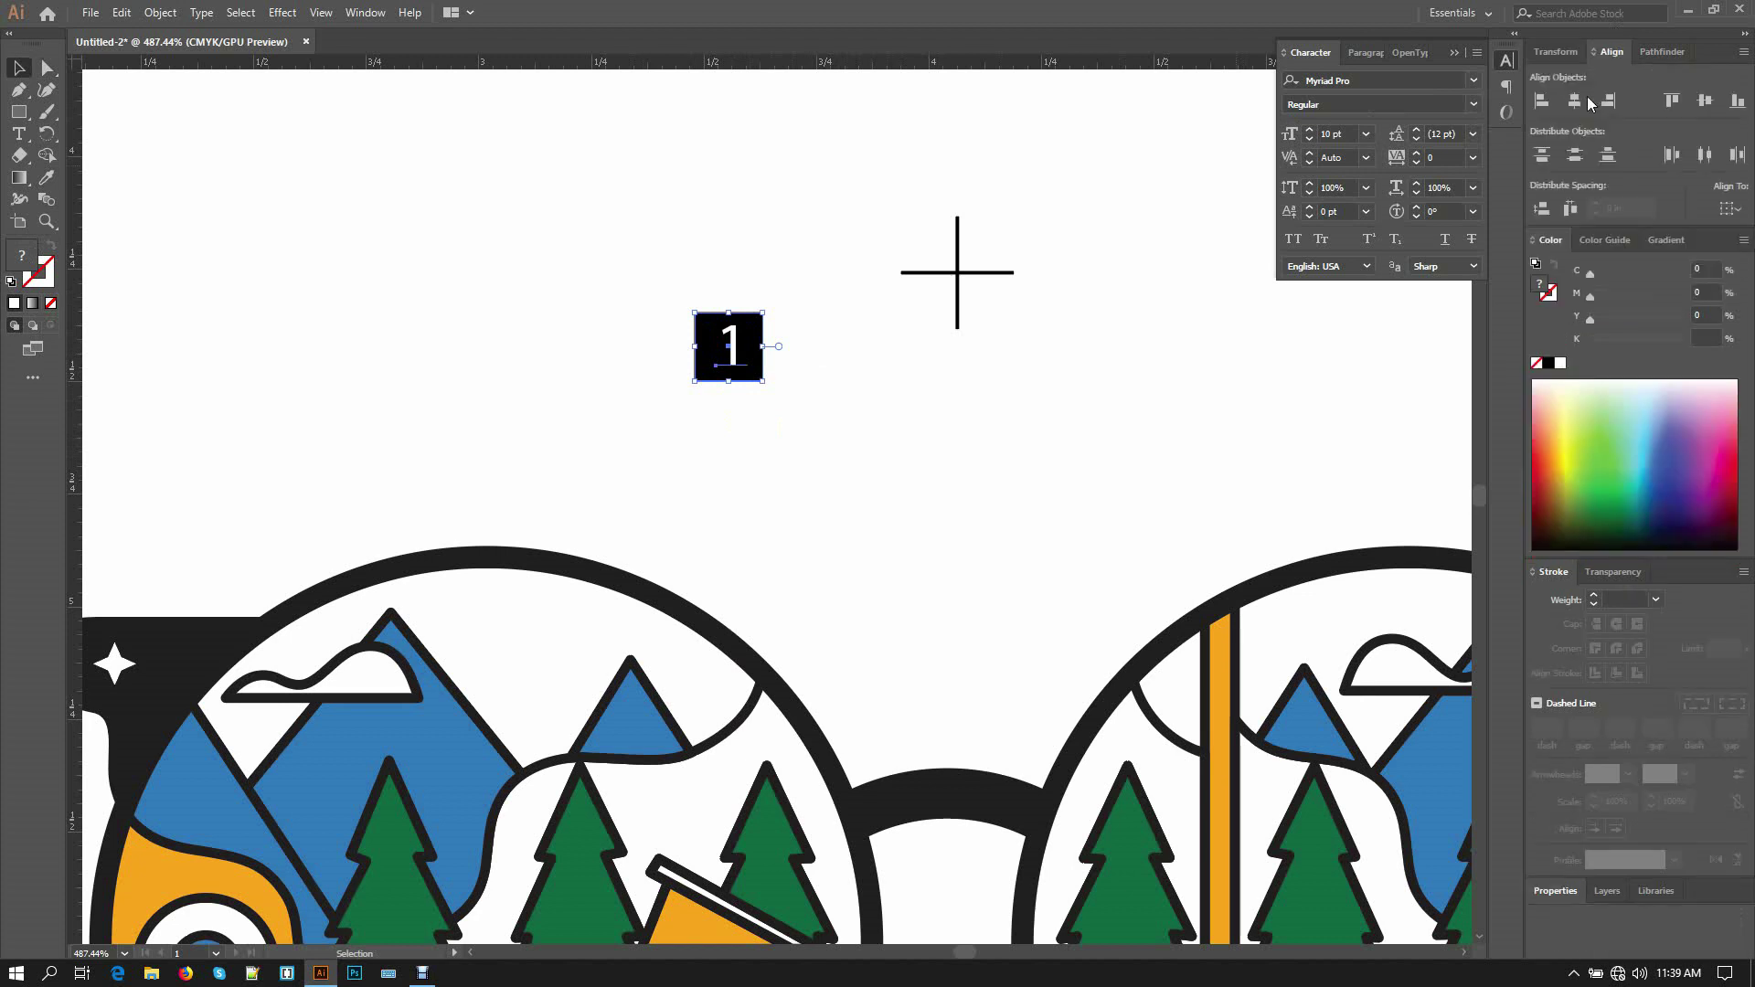
{"action": "left_click", "coordinate": [1575, 101]}
{"action": "left_click", "coordinate": [1704, 100]}
{"action": "left_click", "coordinate": [1558, 52]}
{"action": "left_click_drag", "start_coordinate": [795, 393], "coordinate": [695, 311]}
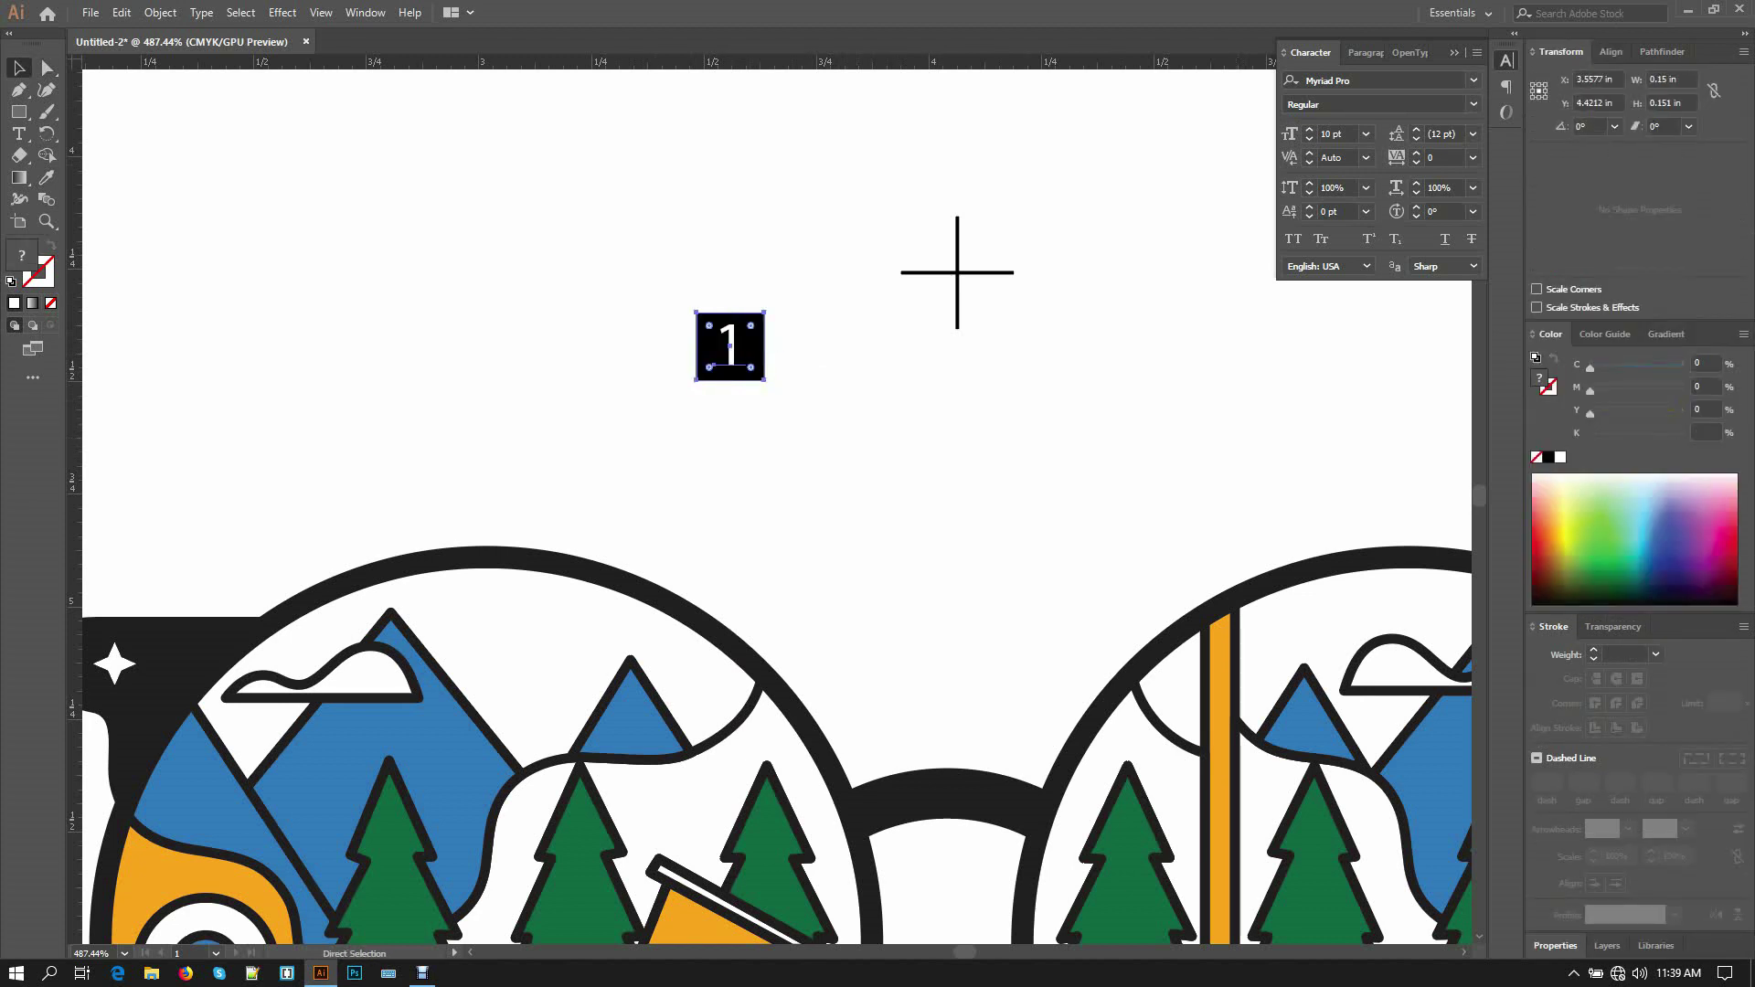
- Select only the number 1 inside the label and set its paragraph alignment to centred
{"action": "key", "text": "ctrl+shift+a"}
{"action": "key", "text": "a"}
{"action": "left_click_drag", "start_coordinate": [816, 422], "coordinate": [821, 364]}
{"action": "left_click", "coordinate": [734, 298]}
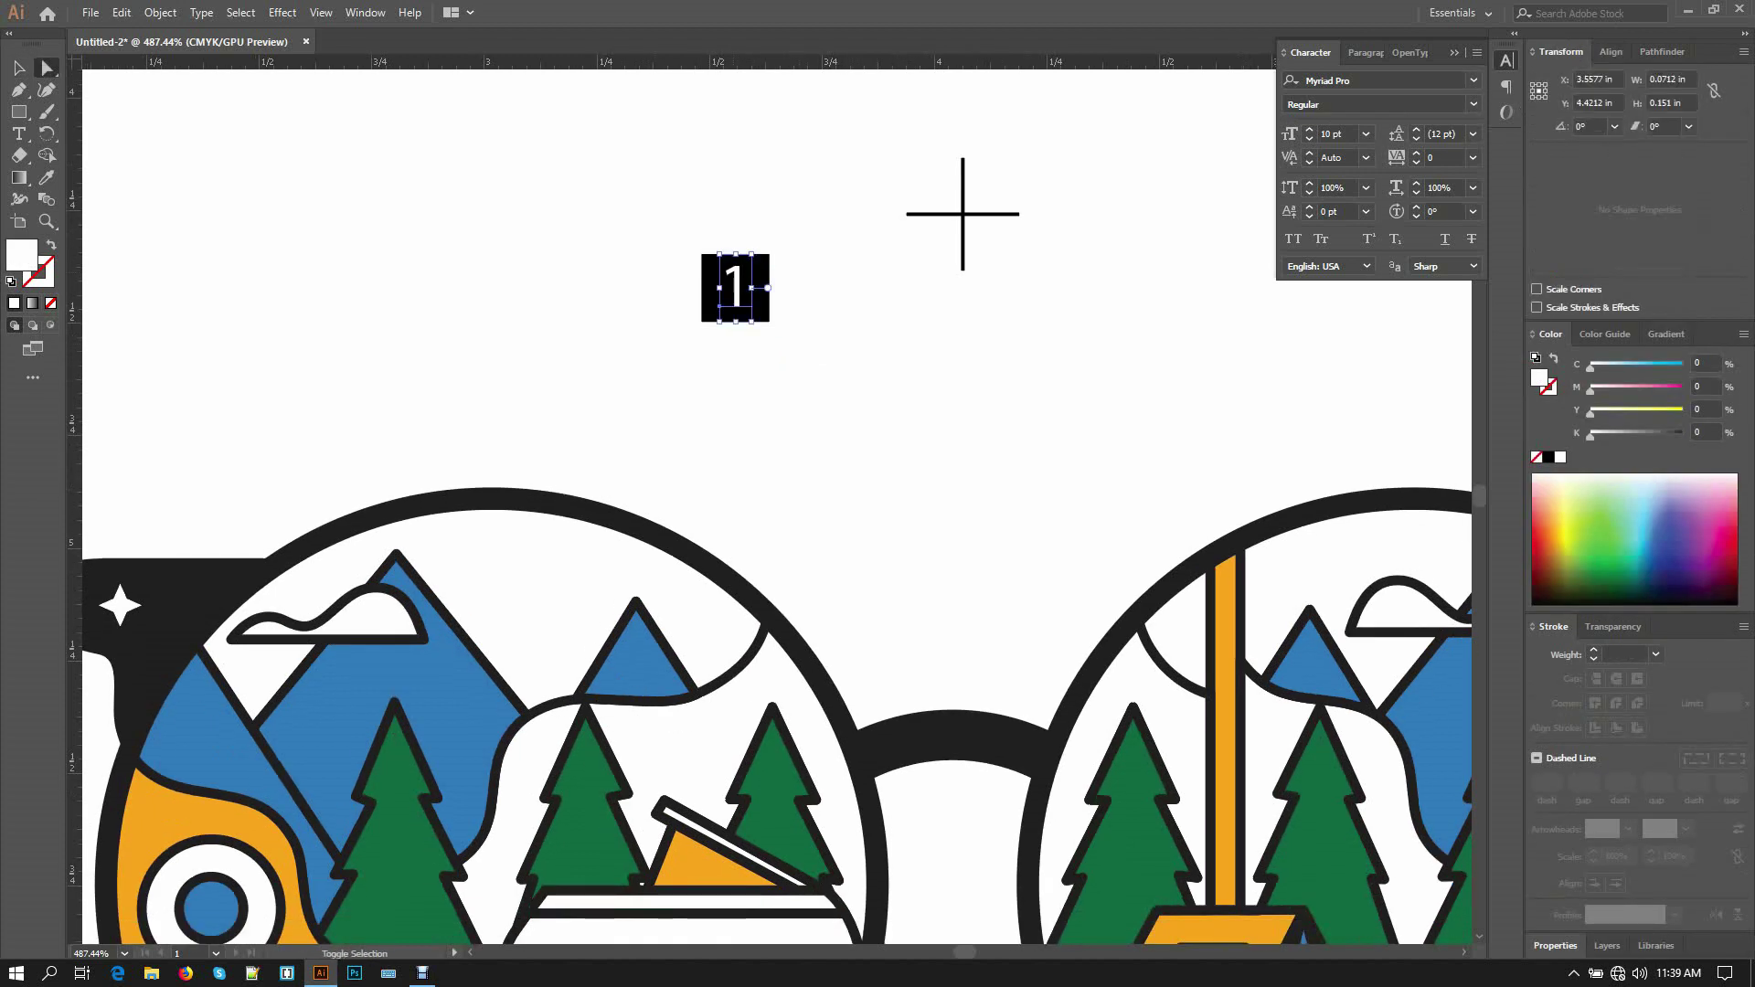
{"action": "key", "text": "ctrl+shift+c"}
- Ungroup the label and realign the number 1 to the horizontal and vertical centre of the black square
{"action": "key", "text": "ctrl+shift+a"}
{"action": "key", "text": "v"}
{"action": "left_click", "coordinate": [741, 291]}
{"action": "right_click", "coordinate": [801, 215]}
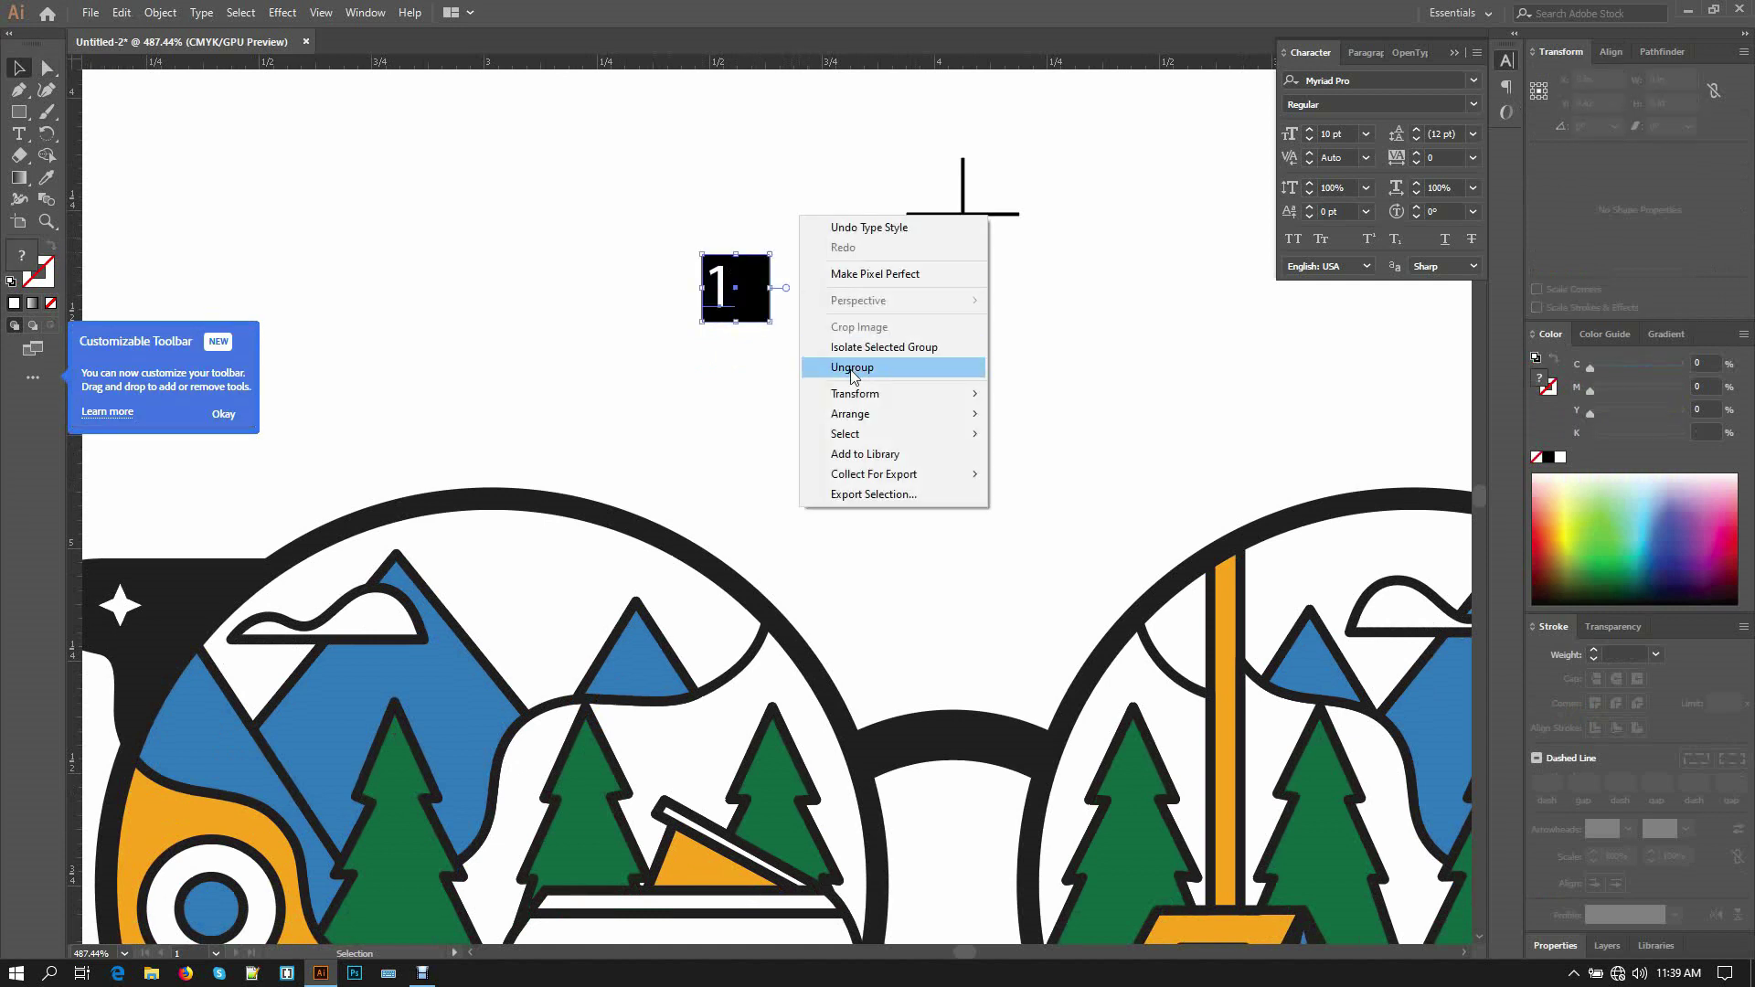
{"action": "left_click", "coordinate": [854, 370]}
{"action": "left_click_drag", "start_coordinate": [804, 346], "coordinate": [693, 206]}
{"action": "left_click", "coordinate": [1610, 52]}
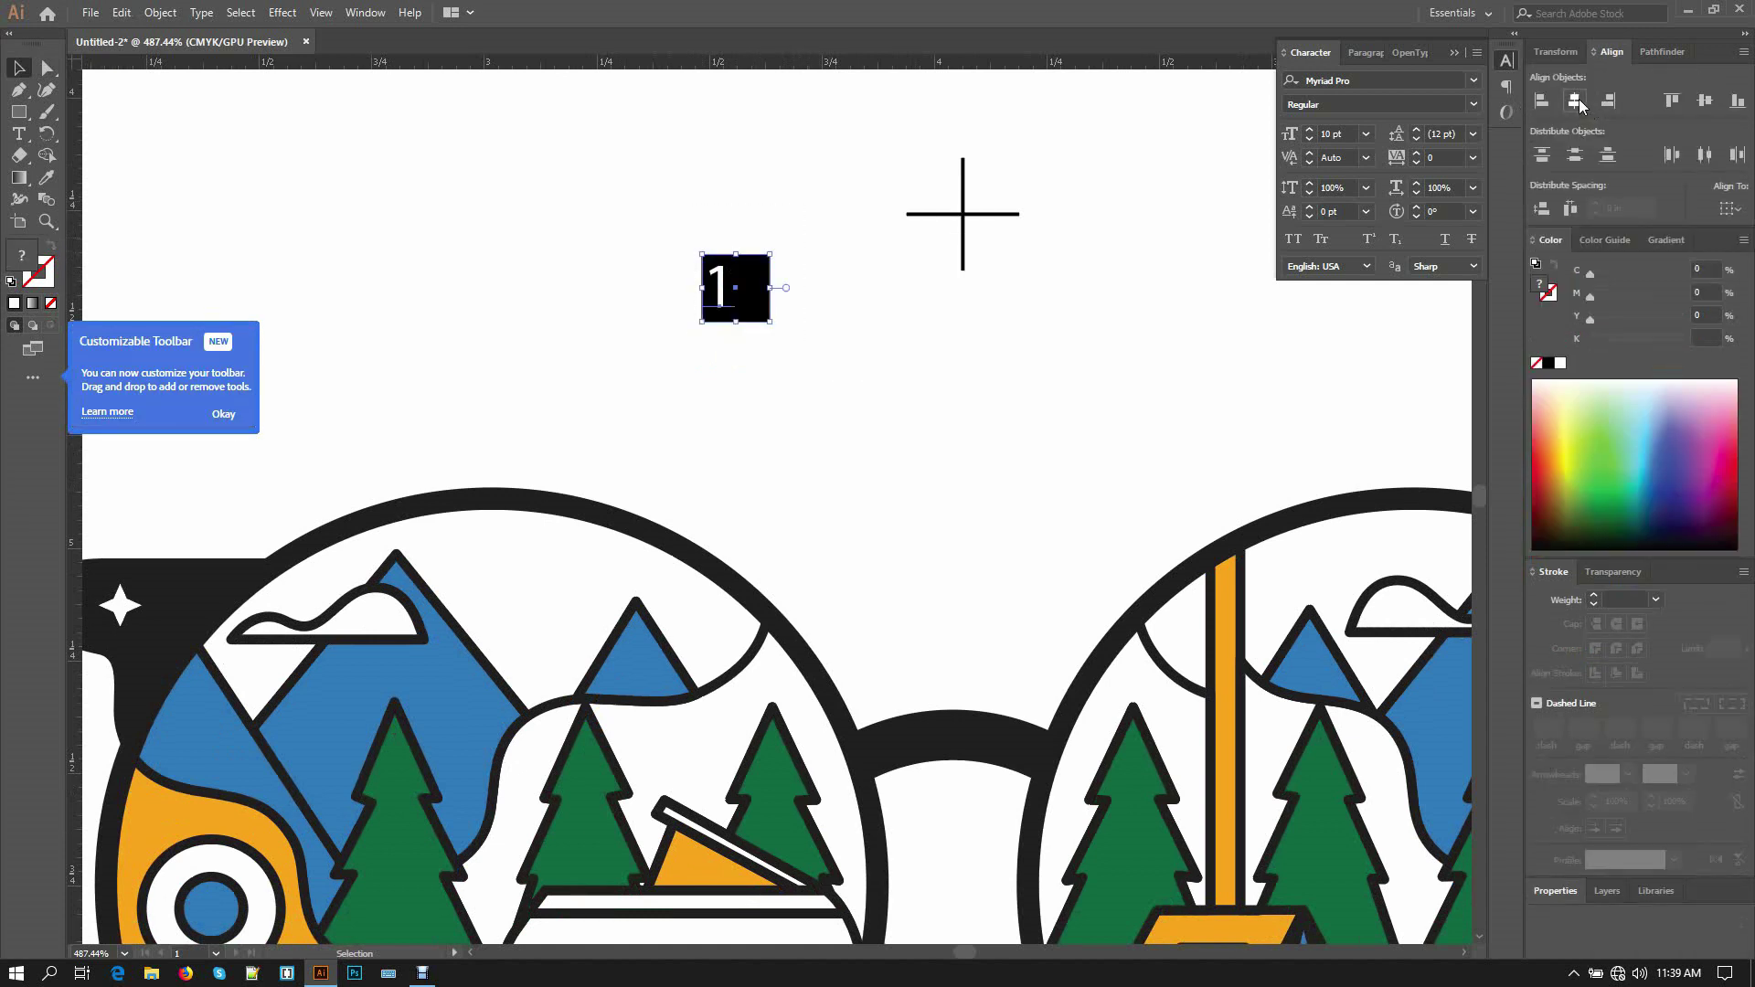
{"action": "left_click", "coordinate": [1574, 103]}
{"action": "left_click", "coordinate": [1704, 101]}
- Try duplicating the black square beside the label and giving the numbered square the glasses frame's dark fill without a stroke
{"action": "left_click_drag", "start_coordinate": [752, 279], "coordinate": [838, 271]}
{"action": "left_click", "coordinate": [963, 214]}
{"action": "key", "text": "a"}
{"action": "left_click", "coordinate": [737, 284]}
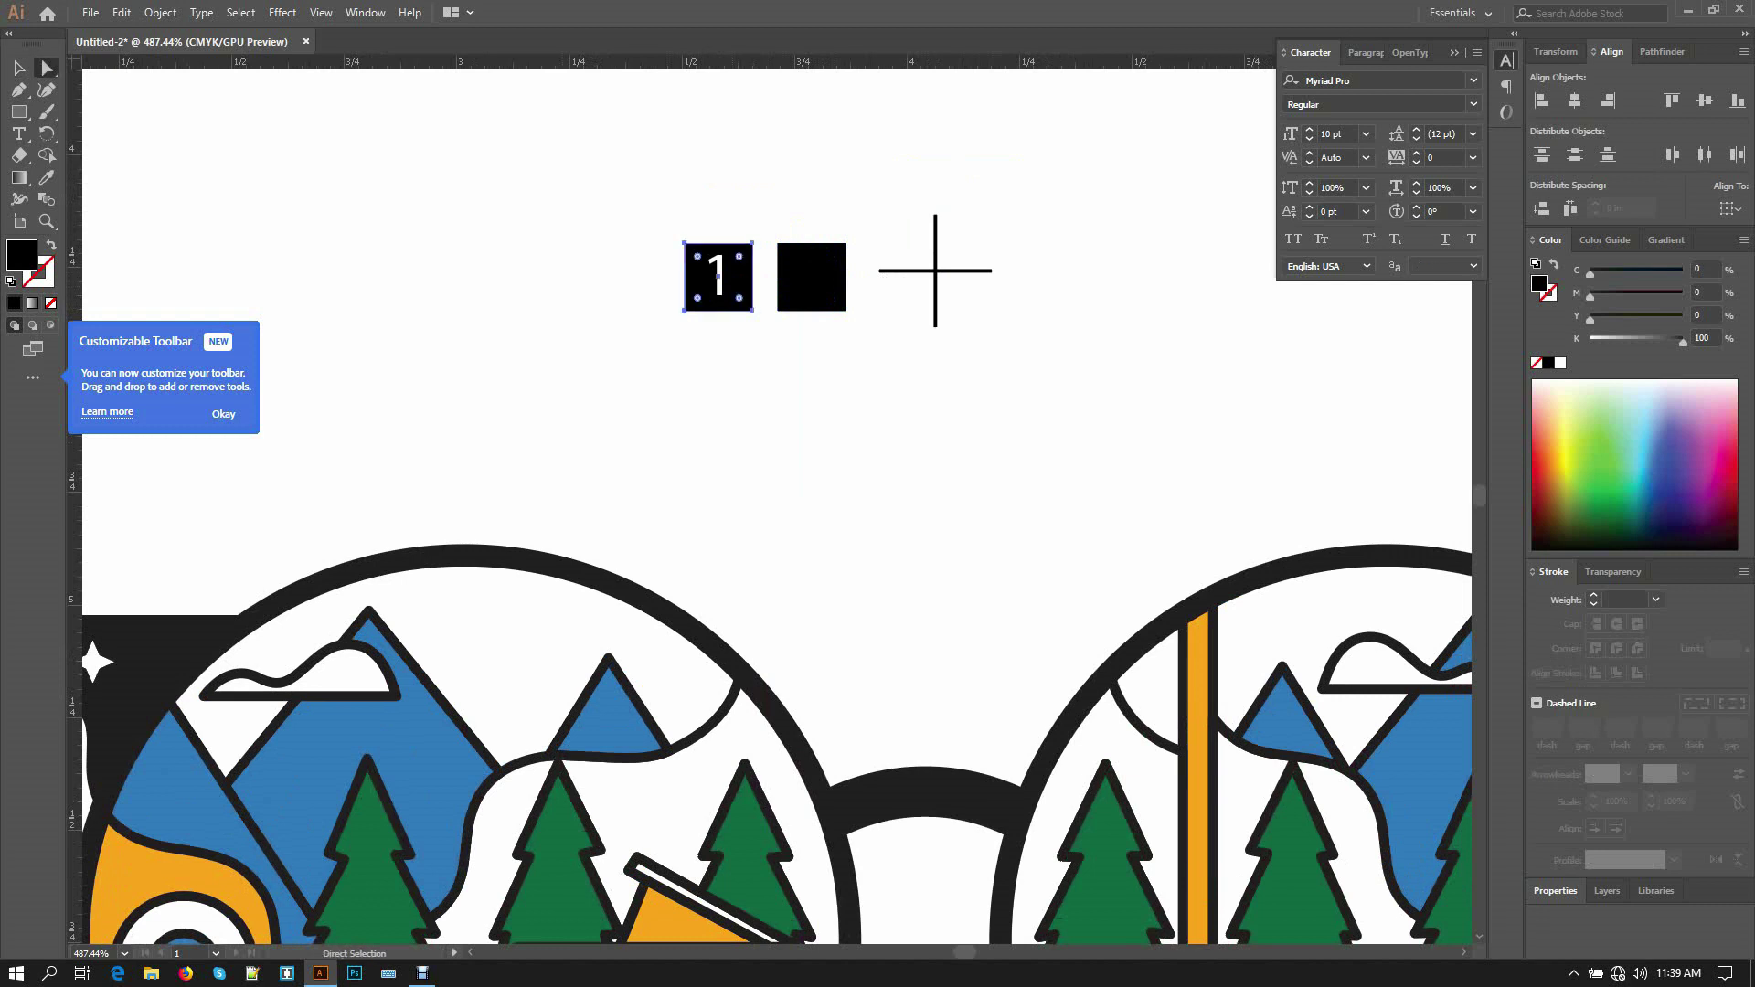
{"action": "key", "text": "i"}
{"action": "left_click", "coordinate": [155, 661]}
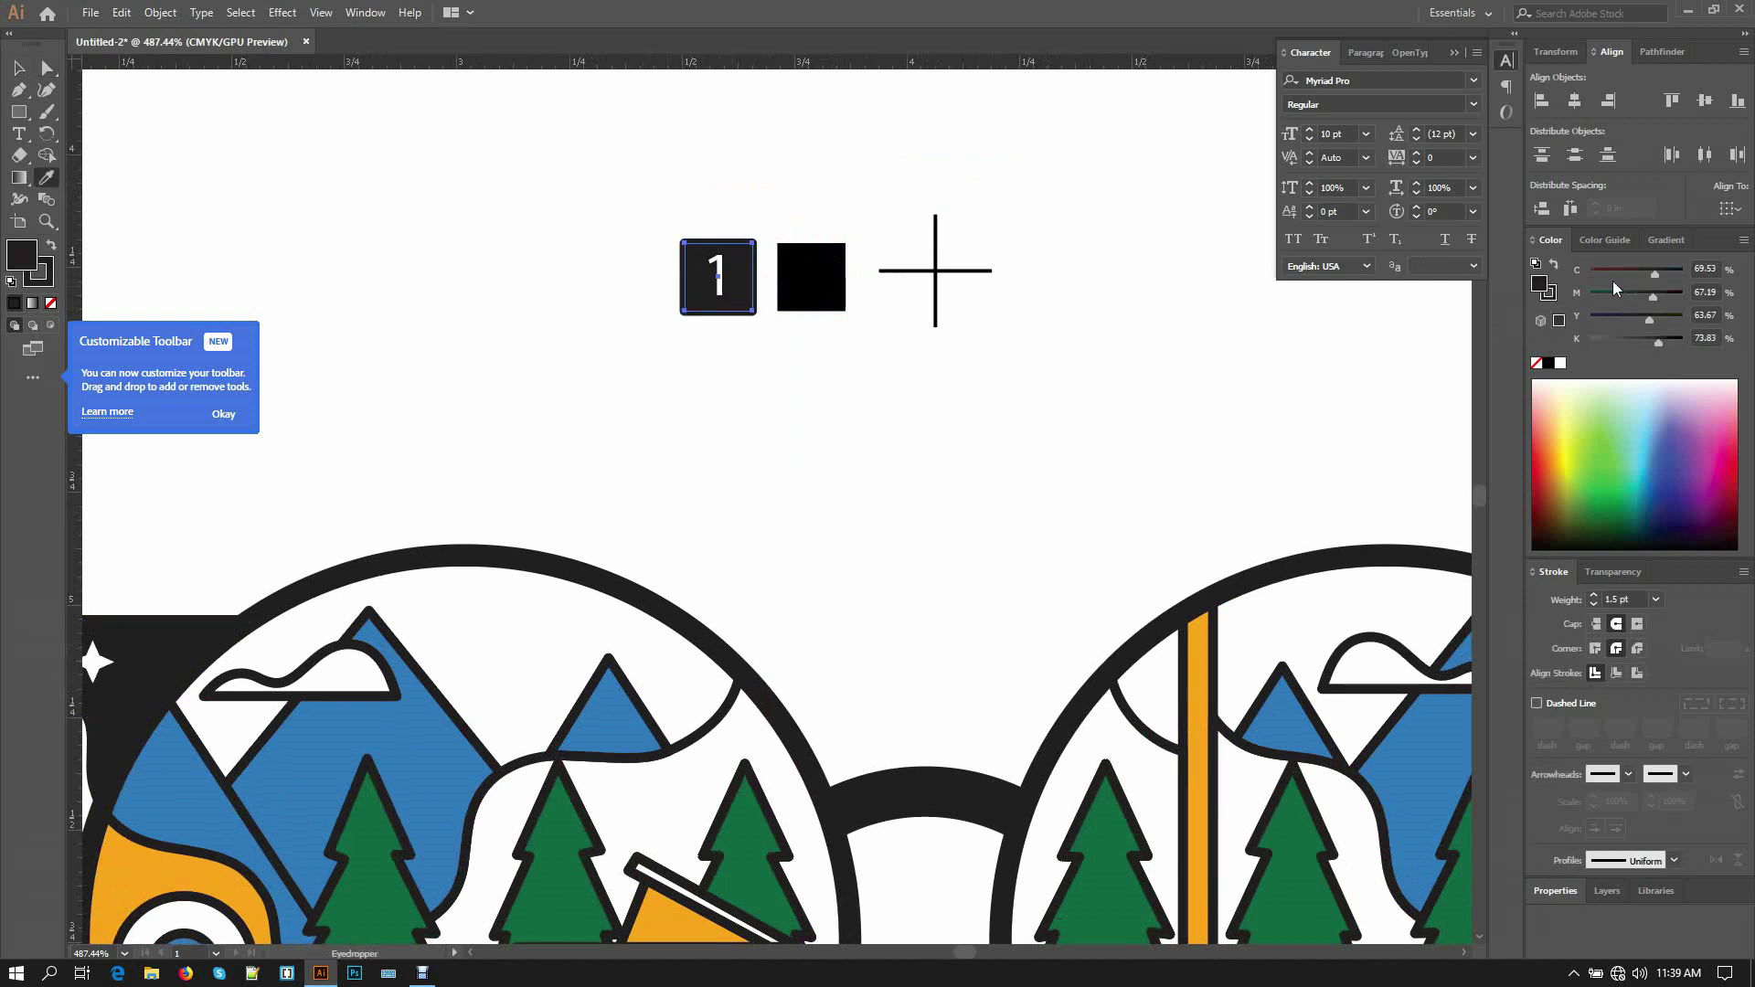
{"action": "left_click", "coordinate": [1549, 294]}
{"action": "left_click", "coordinate": [1537, 362]}
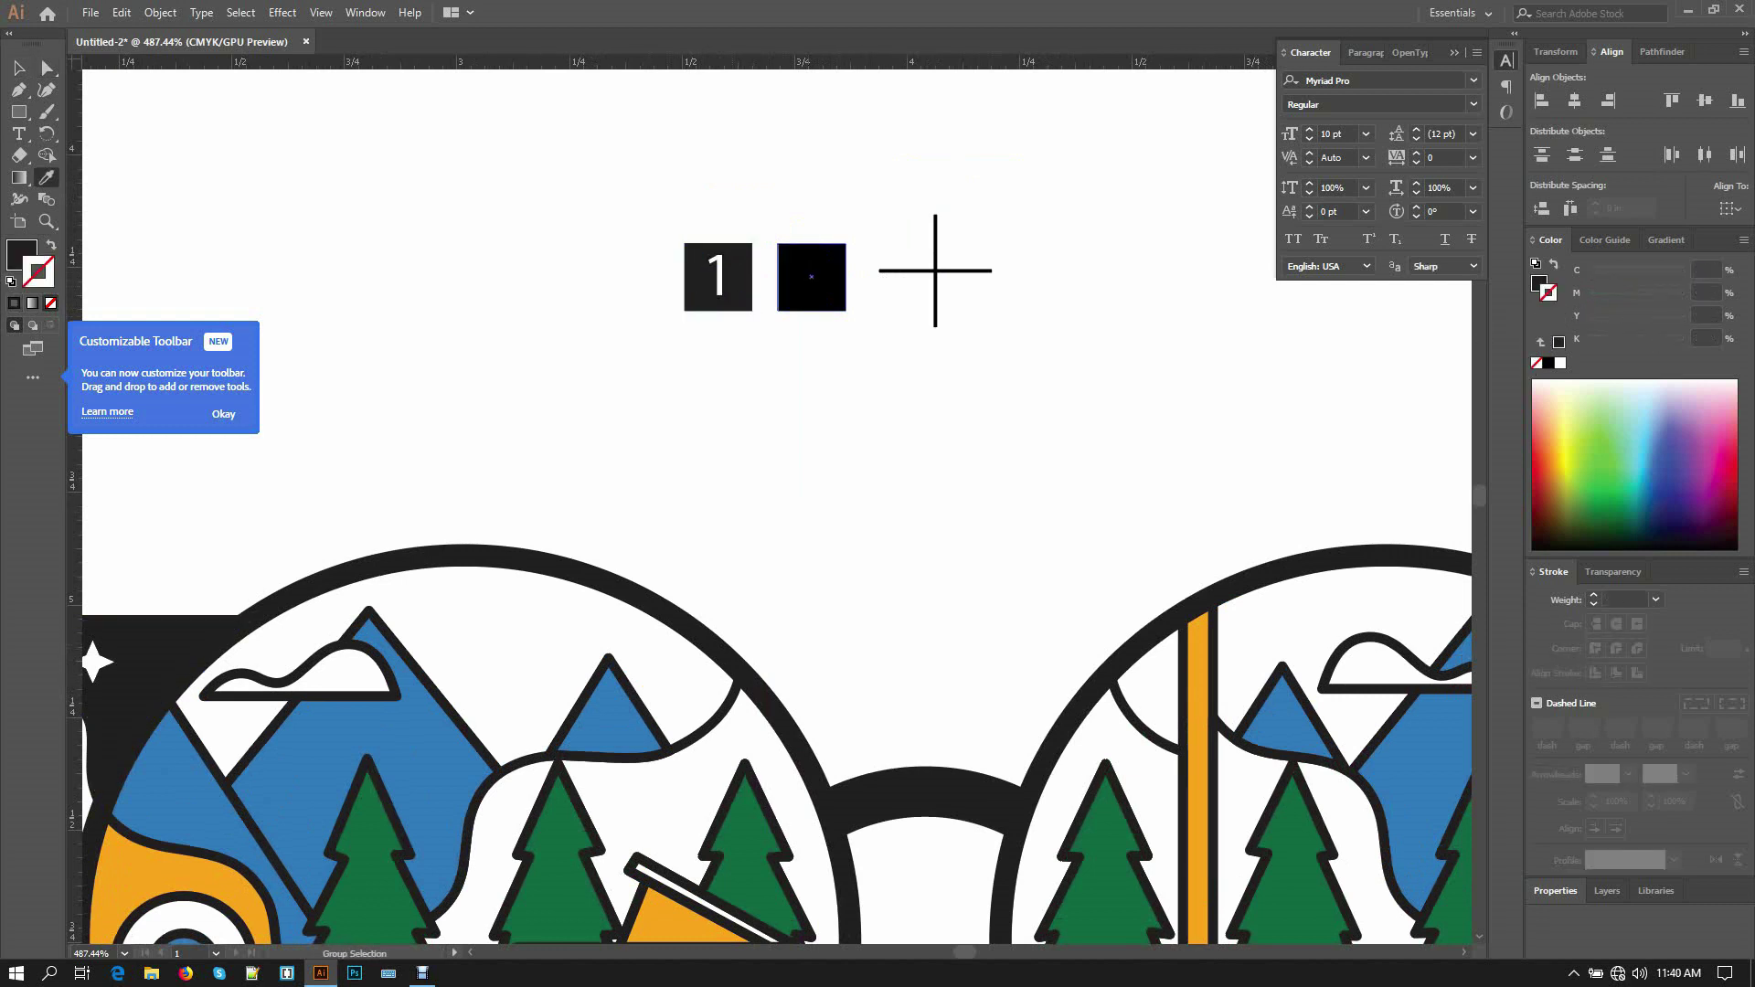
- Undo the recolouring of the numbered square and remove the duplicated blank square by undoing
{"action": "left_click", "coordinate": [810, 277], "text": "ctrl"}
{"action": "key", "text": "ctrl+z"}
{"action": "key", "text": "ctrl+z"}
{"action": "key", "text": "ctrl+z"}
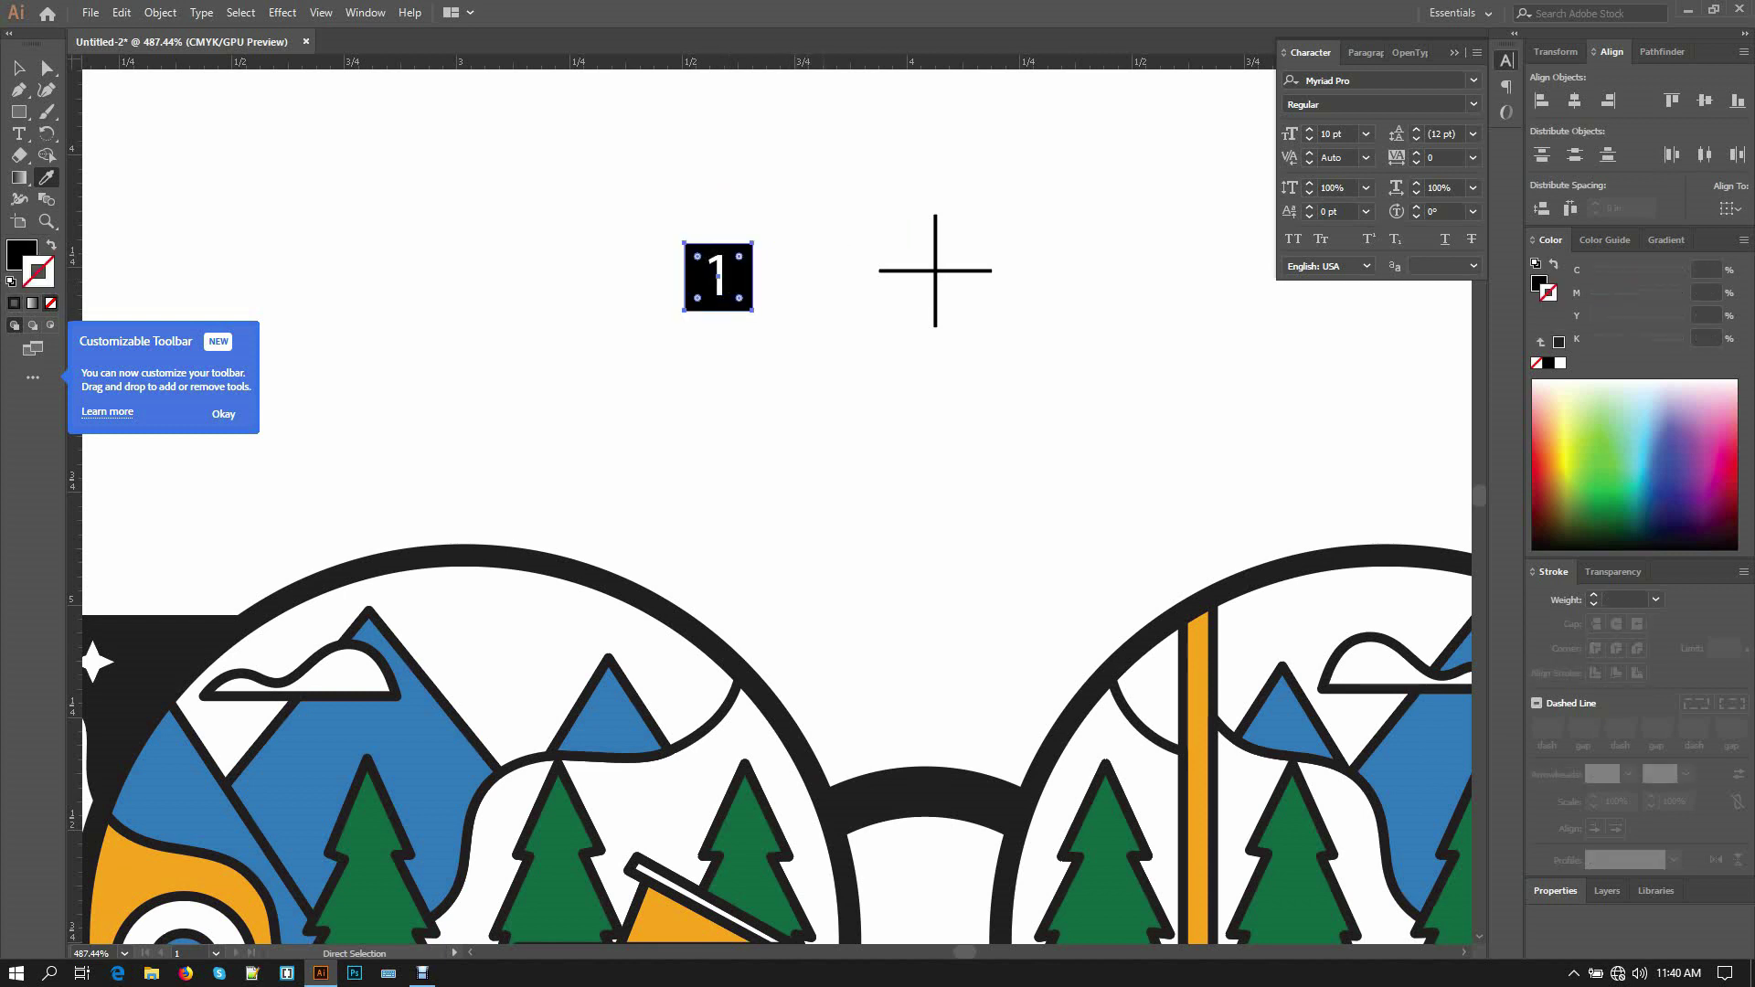
- Duplicate the black square with its number between the first label and the cross mark, and change the copy's number to 2
{"action": "left_click_drag", "start_coordinate": [804, 197], "coordinate": [685, 352]}
{"action": "left_click_drag", "start_coordinate": [737, 271], "coordinate": [824, 276]}
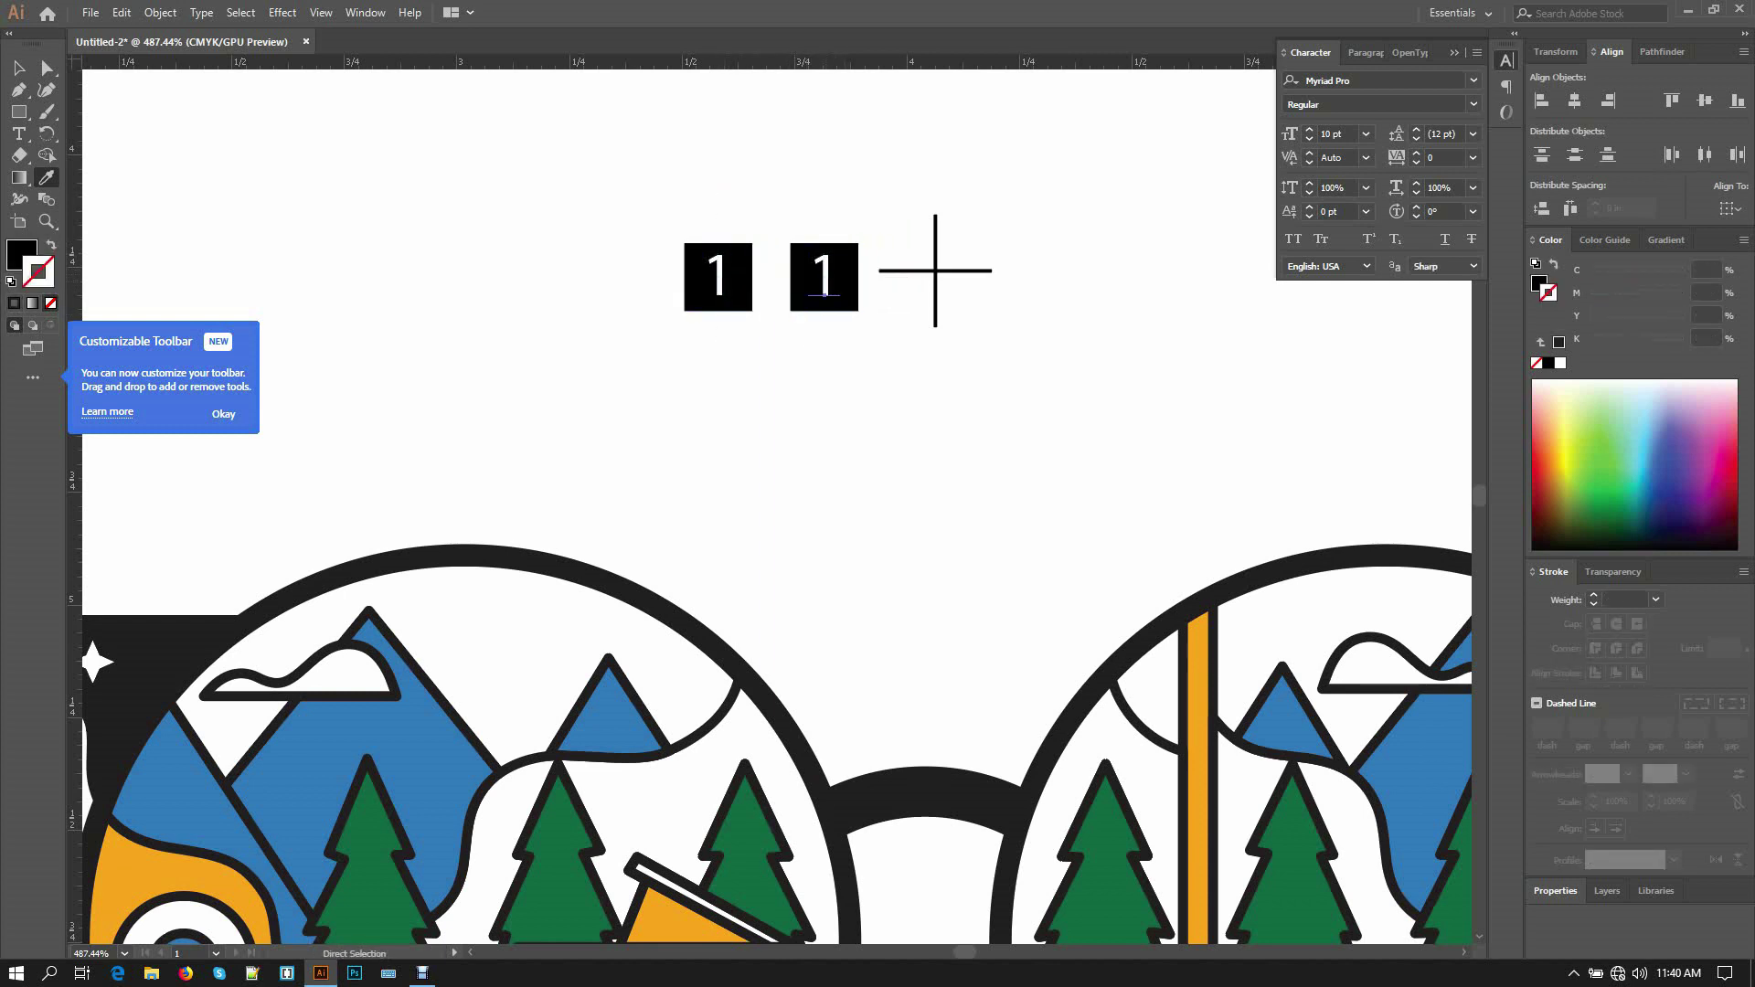
{"action": "double_click", "coordinate": [824, 276]}
{"action": "double_click", "coordinate": [824, 276]}
{"action": "type", "text": "2"}
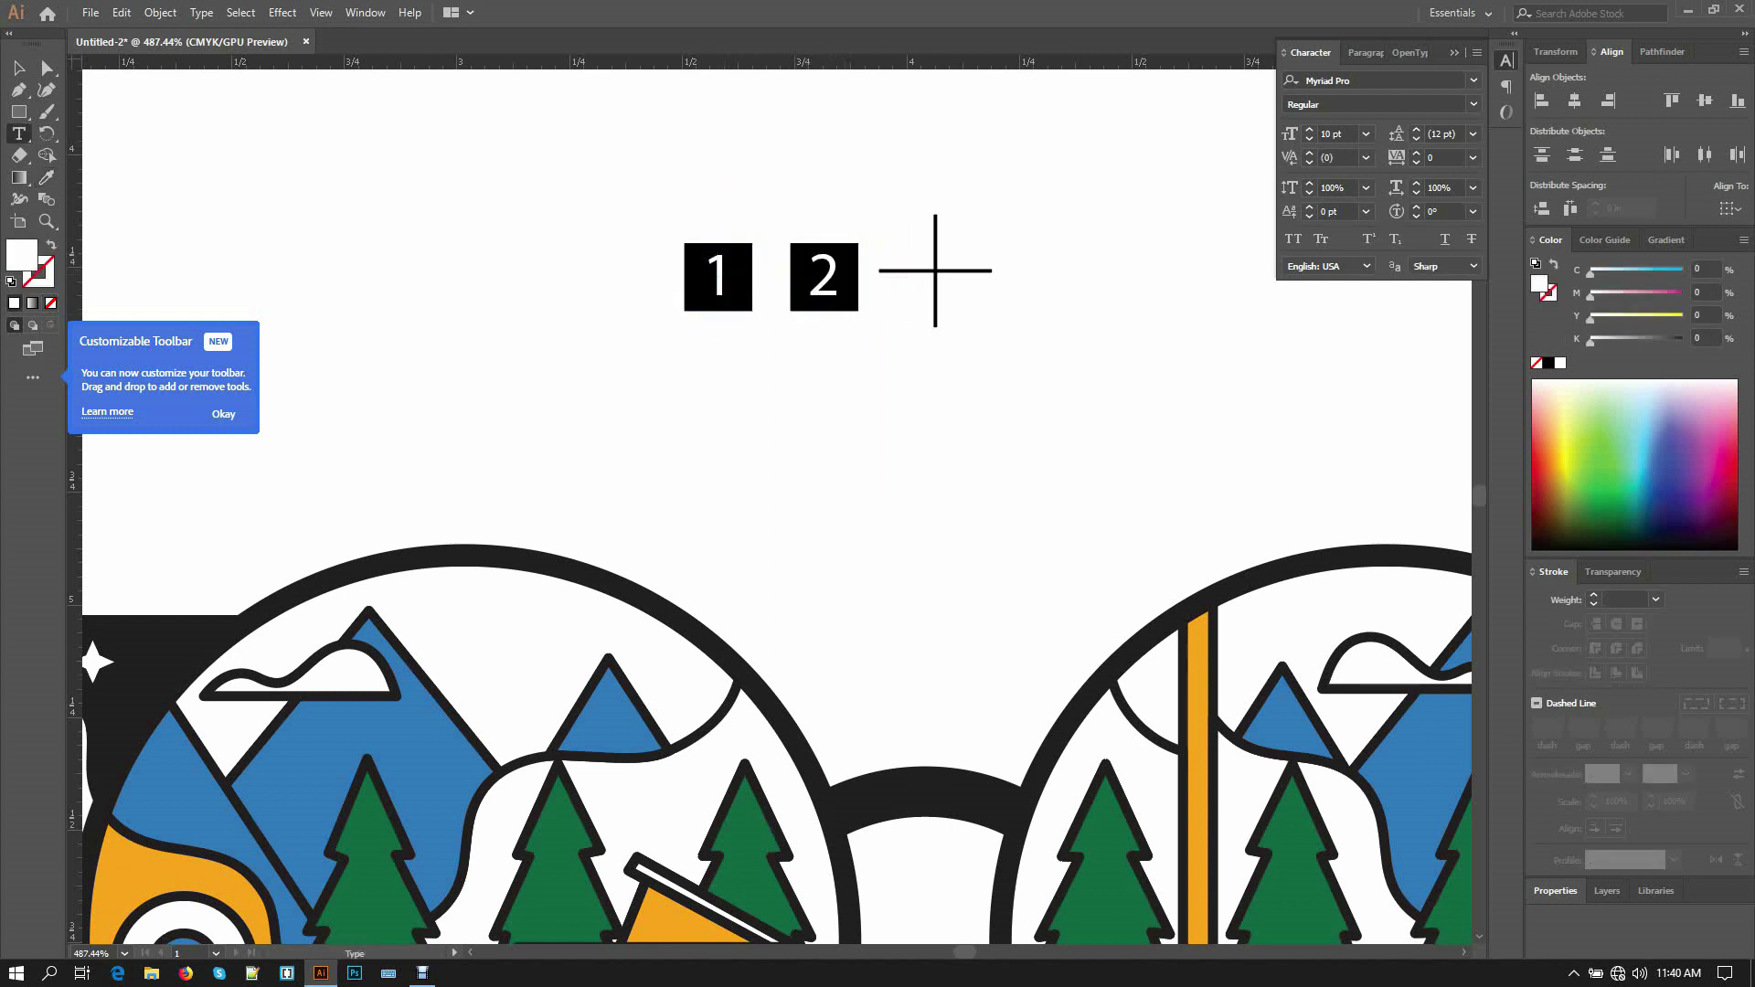
{"action": "key", "text": "Escape"}
- Duplicate both labels to the other side of the cross mark and renumber the copies 3 and 4
{"action": "left_click_drag", "start_coordinate": [872, 395], "coordinate": [655, 214]}
{"action": "left_click_drag", "start_coordinate": [720, 276], "coordinate": [1065, 276]}
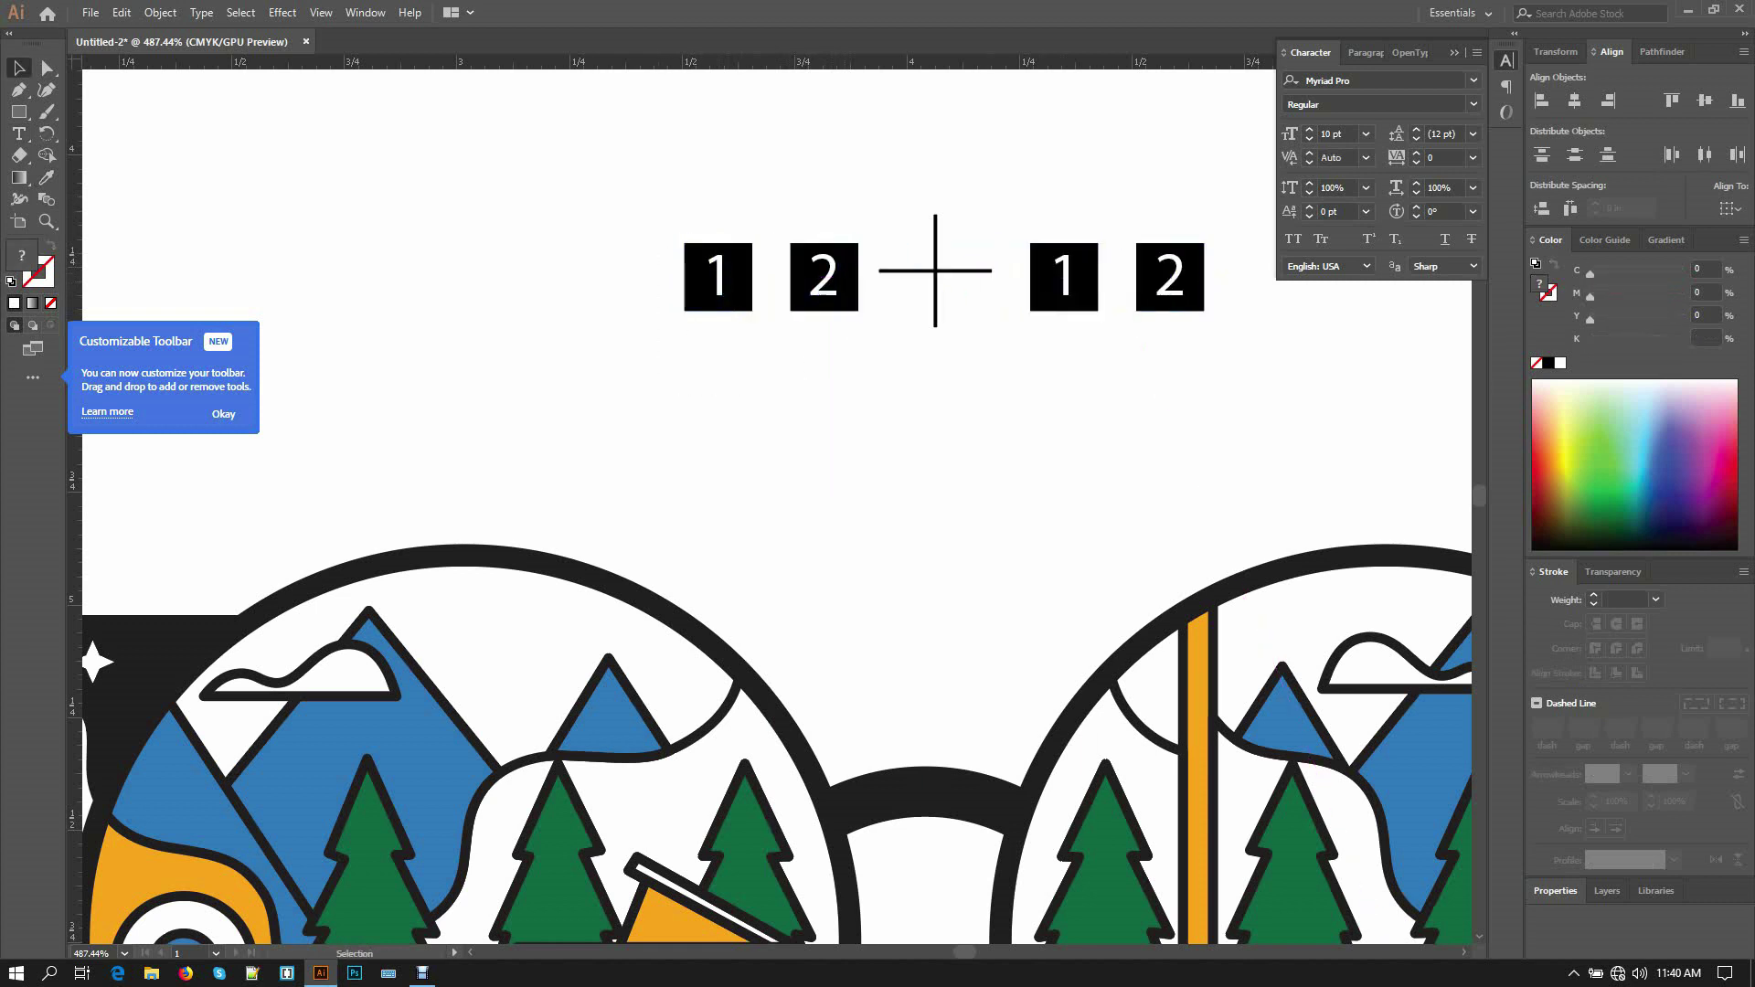
{"action": "key", "text": "t"}
{"action": "double_click", "coordinate": [1063, 276]}
{"action": "type", "text": "3"}
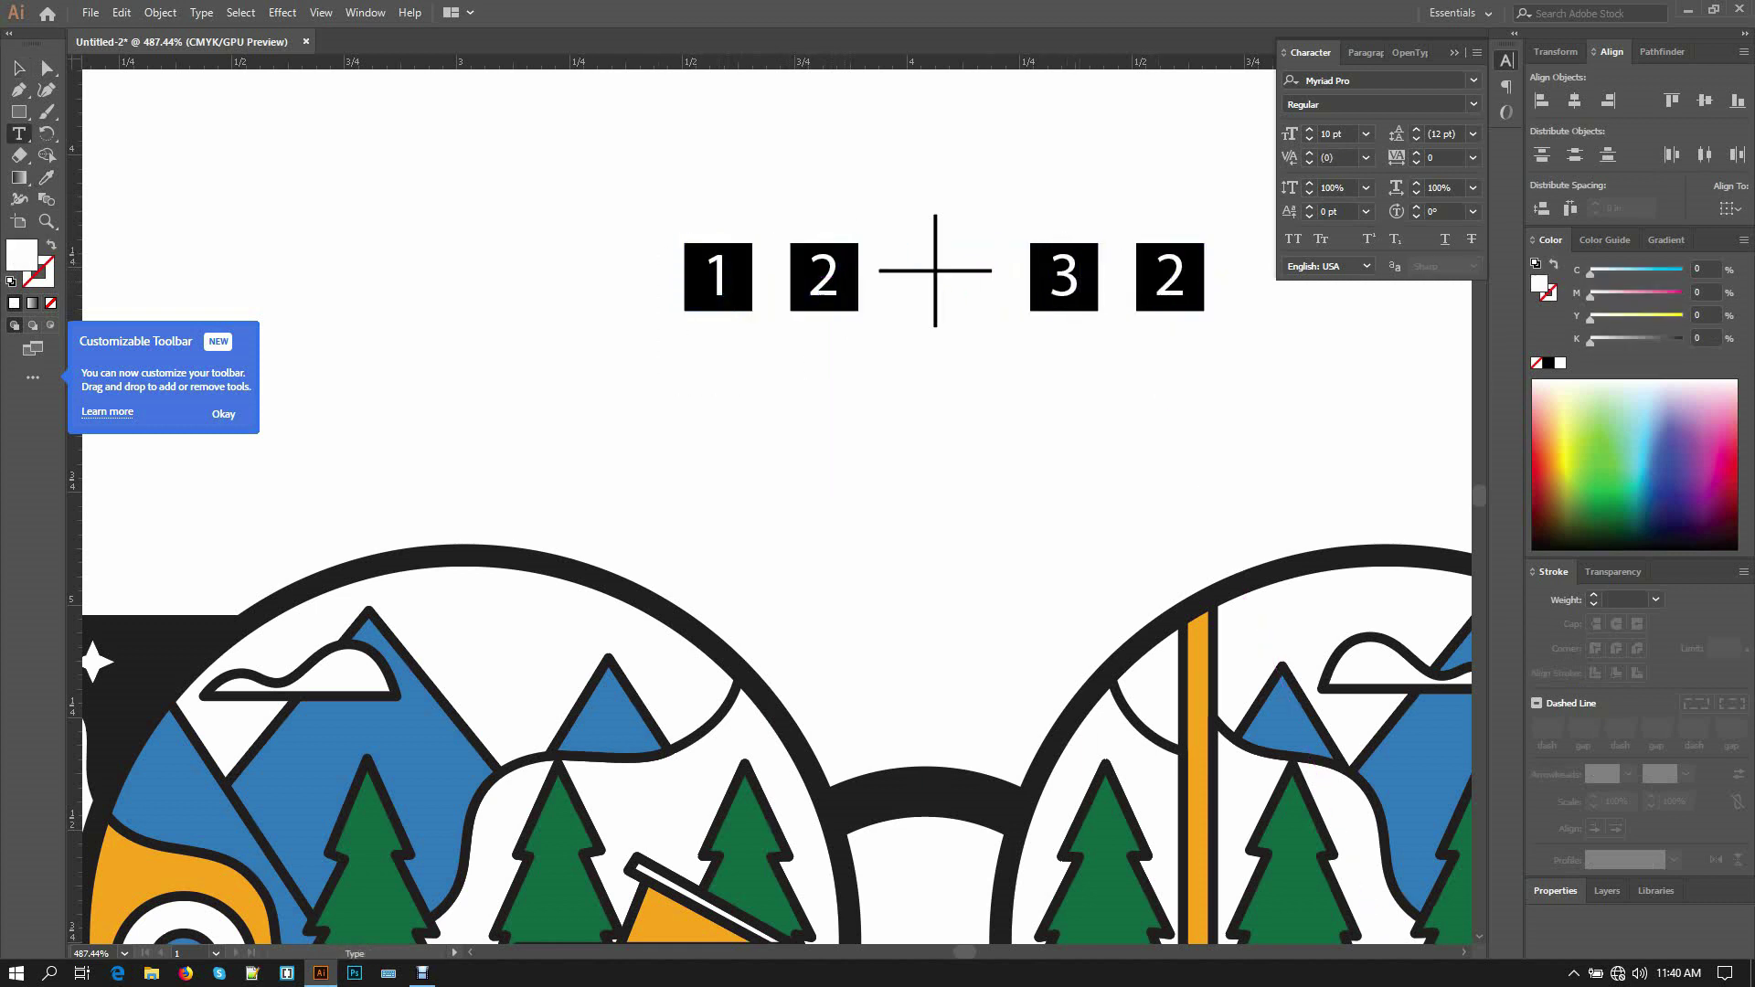
{"action": "type", "text": "4"}
{"action": "key", "text": "Escape"}
- Fill square 1 with the dark colour sampled from the glasses' temple piece
{"action": "key", "text": "Tab"}
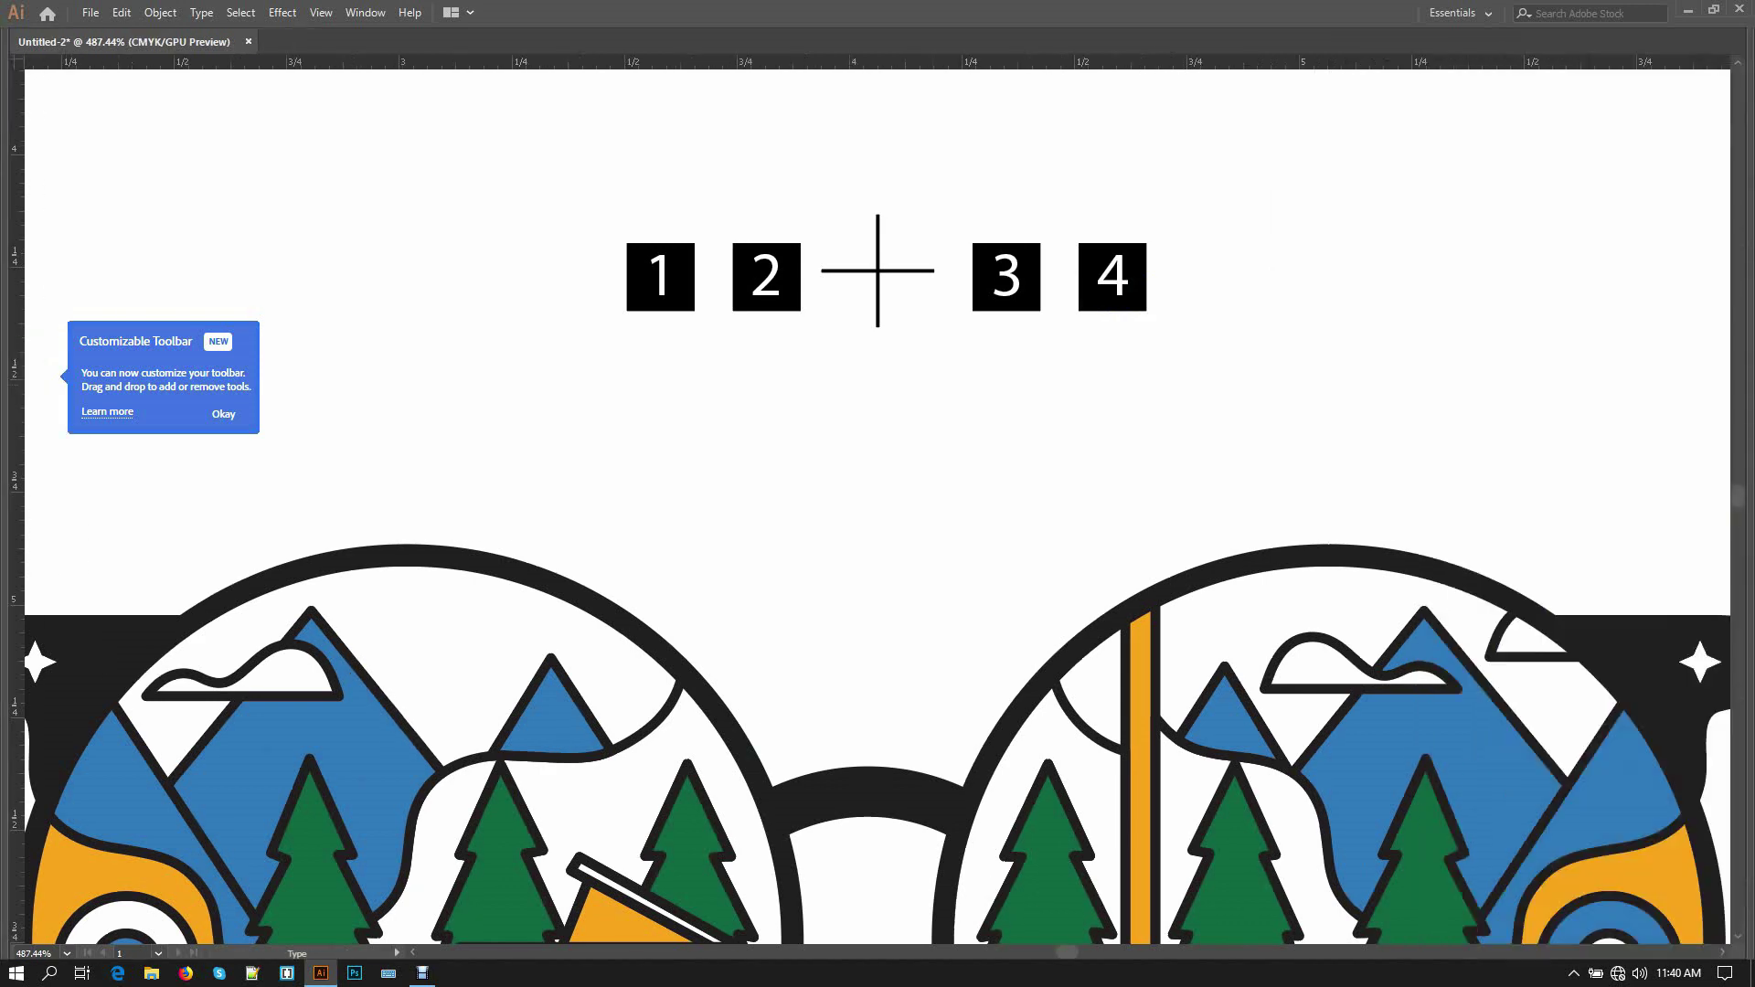
{"action": "key", "text": "ctrl+minus"}
{"action": "key", "text": "ctrl+minus"}
{"action": "key", "text": "Tab"}
{"action": "key", "text": "a"}
{"action": "left_click", "coordinate": [215, 416]}
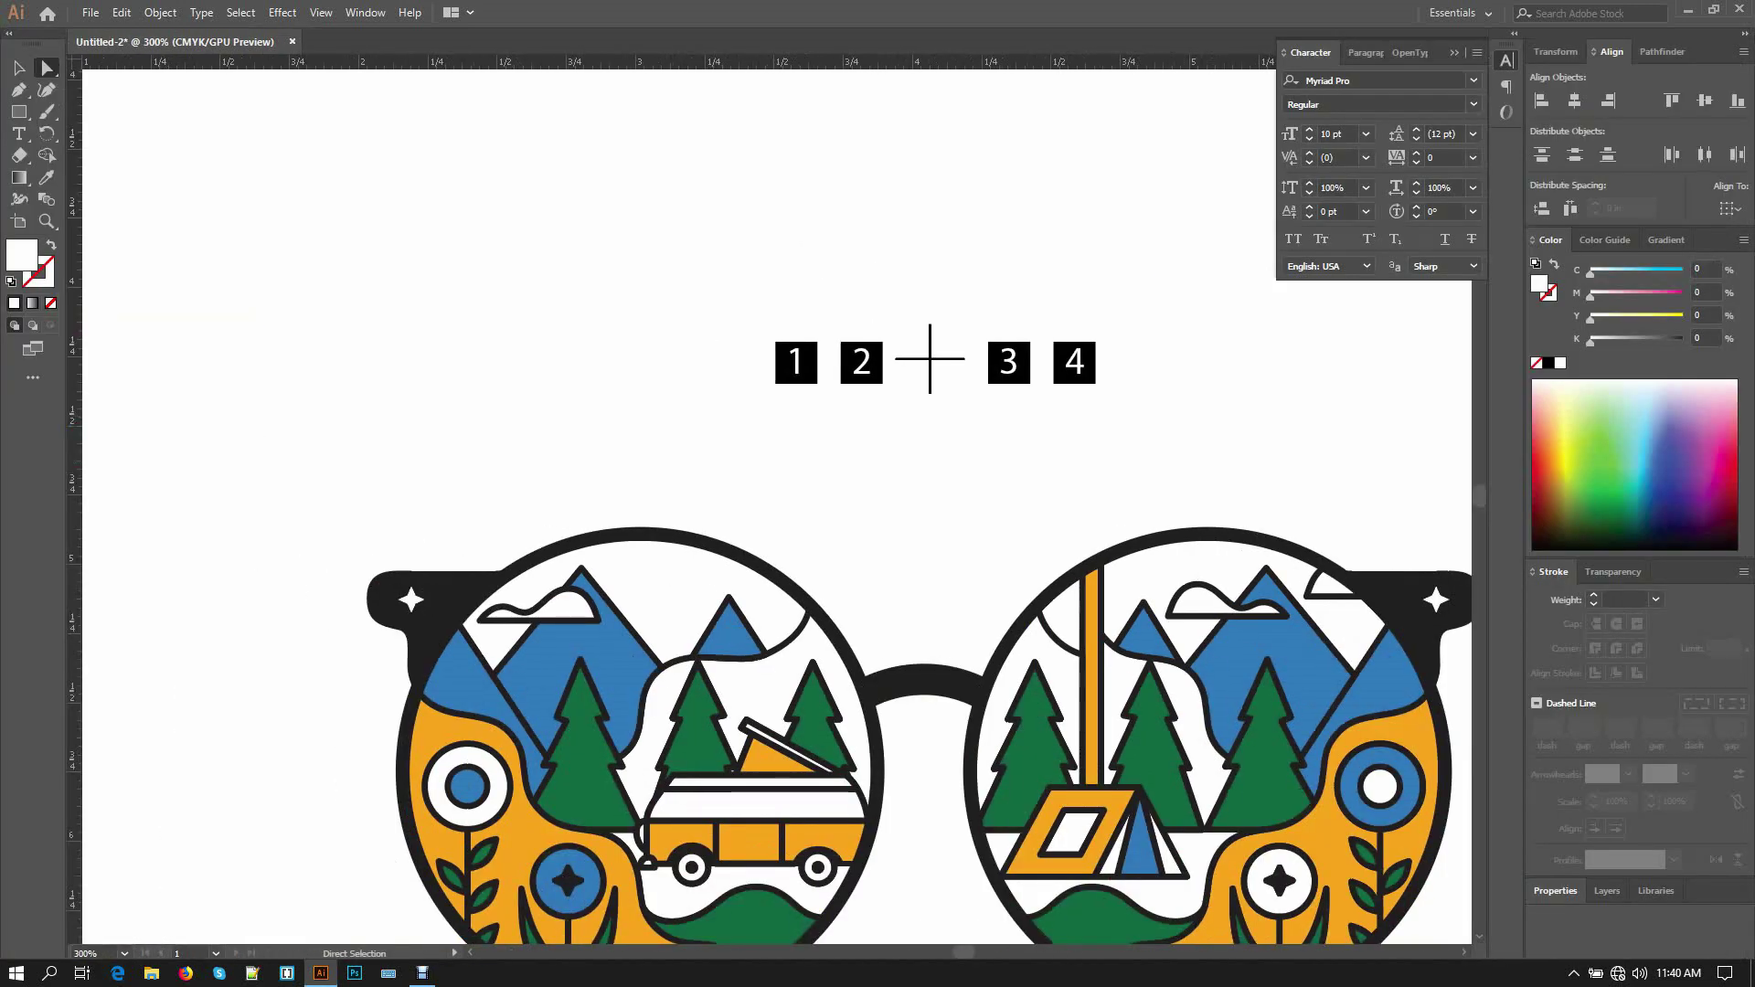
{"action": "left_click_drag", "start_coordinate": [877, 585], "coordinate": [829, 438]}
{"action": "left_click", "coordinate": [752, 218]}
{"action": "key", "text": "i"}
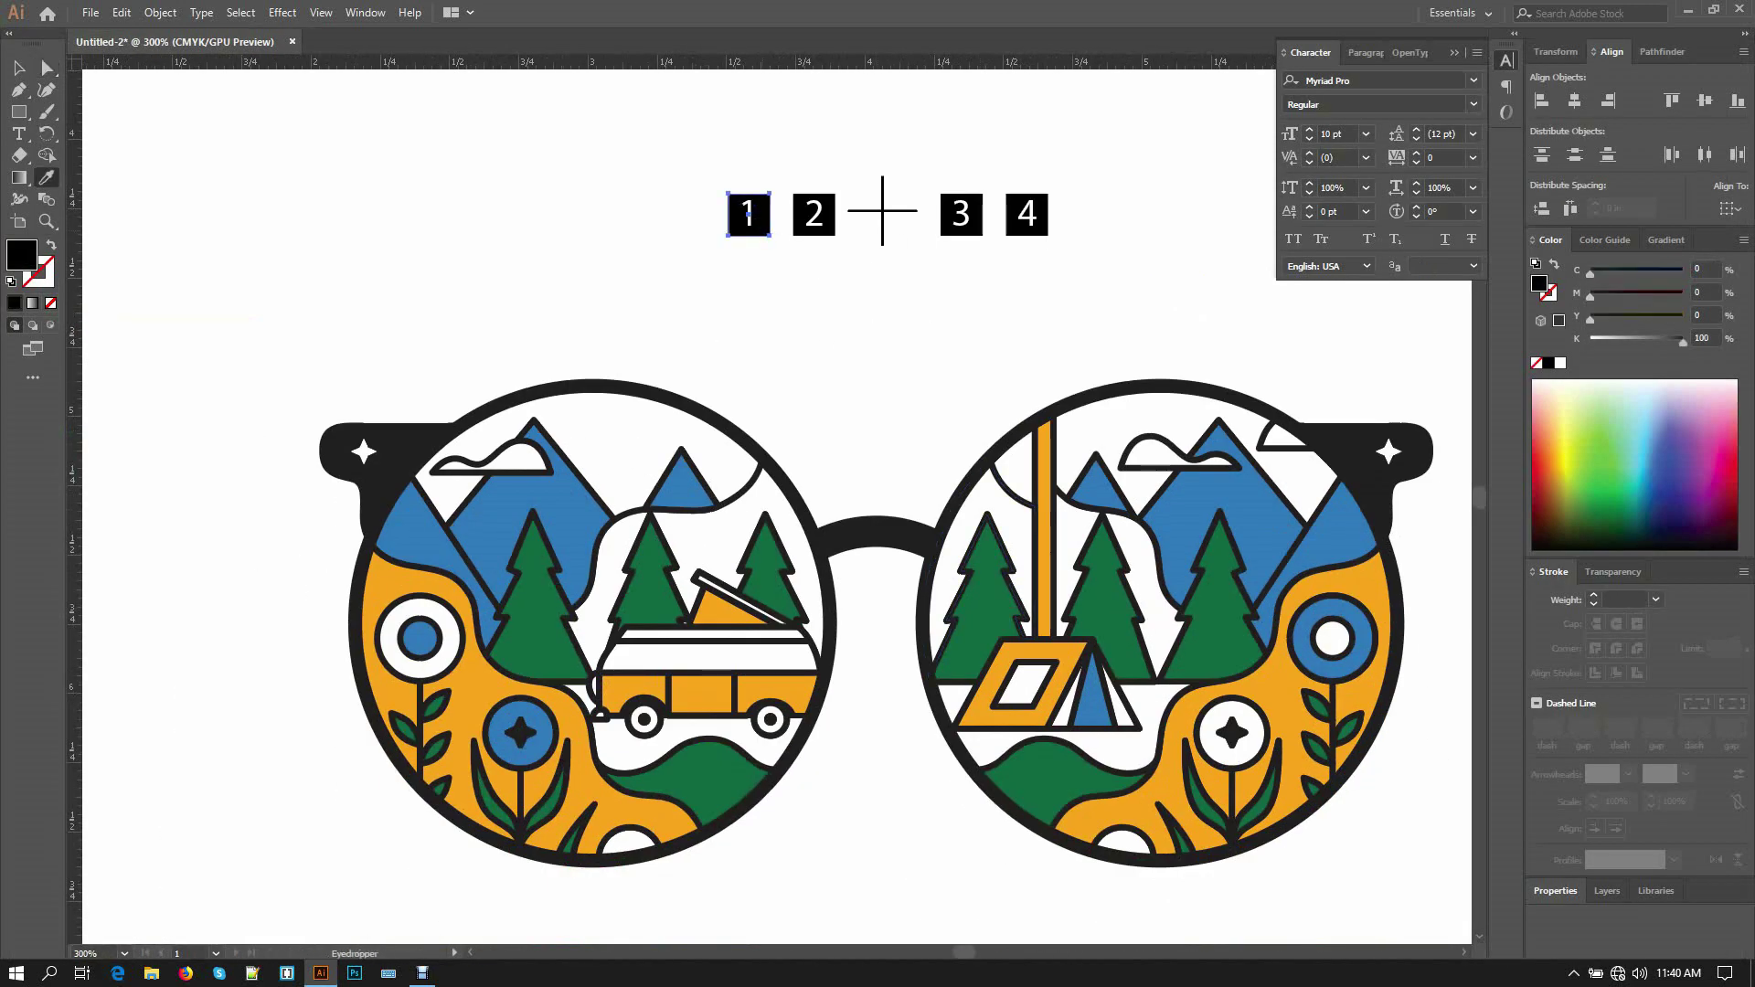
{"action": "left_click", "coordinate": [403, 443]}
{"action": "key", "text": "ctrl+shift+a"}
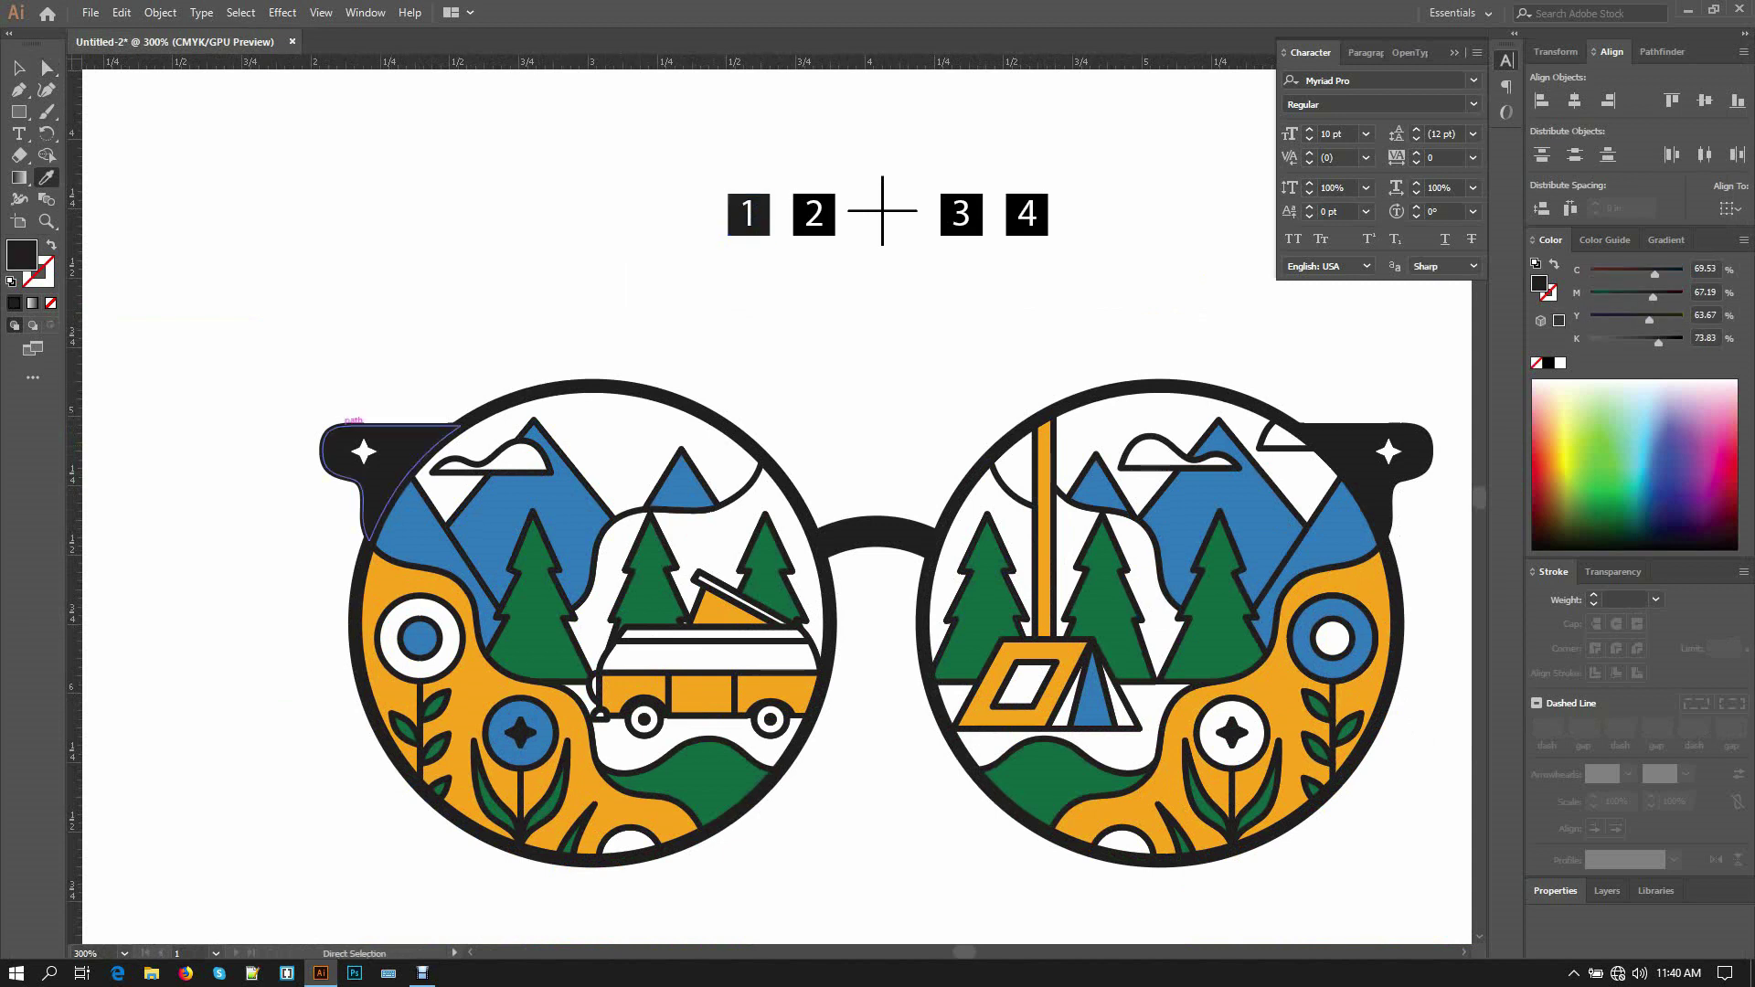
- Fill square 2 with the blue sampled from the mountain and square 3 with the orange sampled from the hill
{"action": "left_click", "coordinate": [827, 219], "text": "ctrl"}
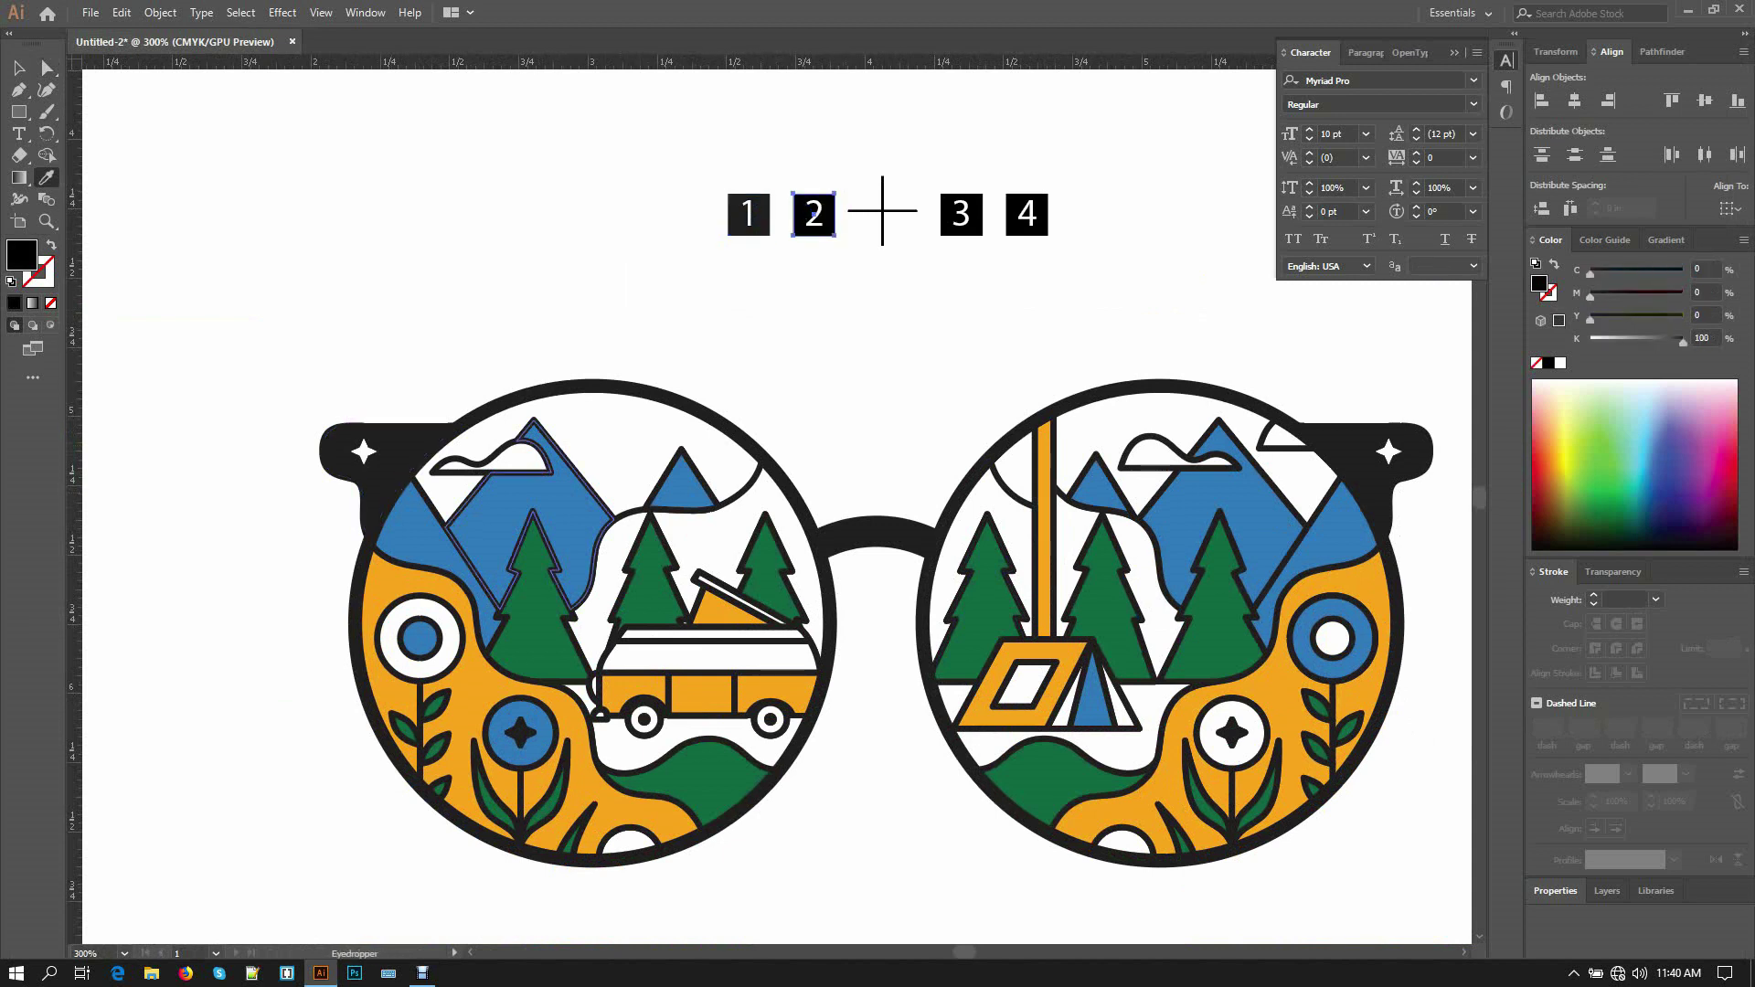
{"action": "left_click", "coordinate": [549, 494]}
{"action": "key", "text": "ctrl+shift+a"}
{"action": "left_click", "coordinate": [968, 219], "text": "ctrl"}
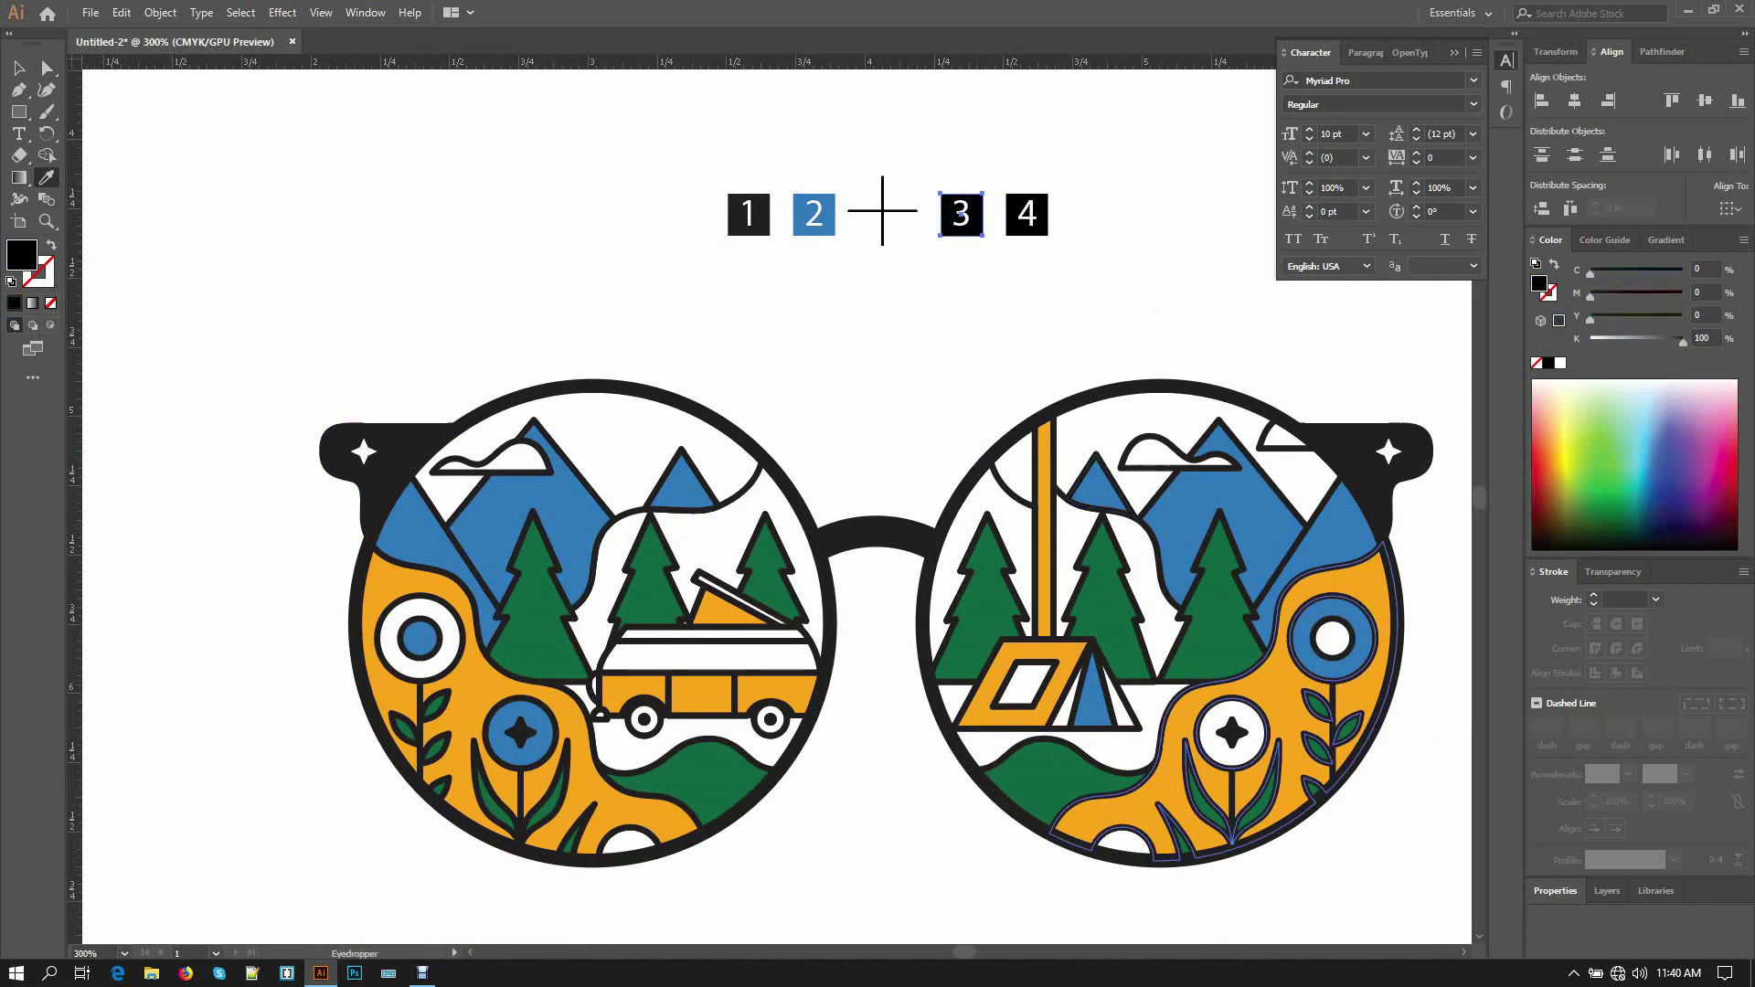
{"action": "left_click", "coordinate": [1270, 677]}
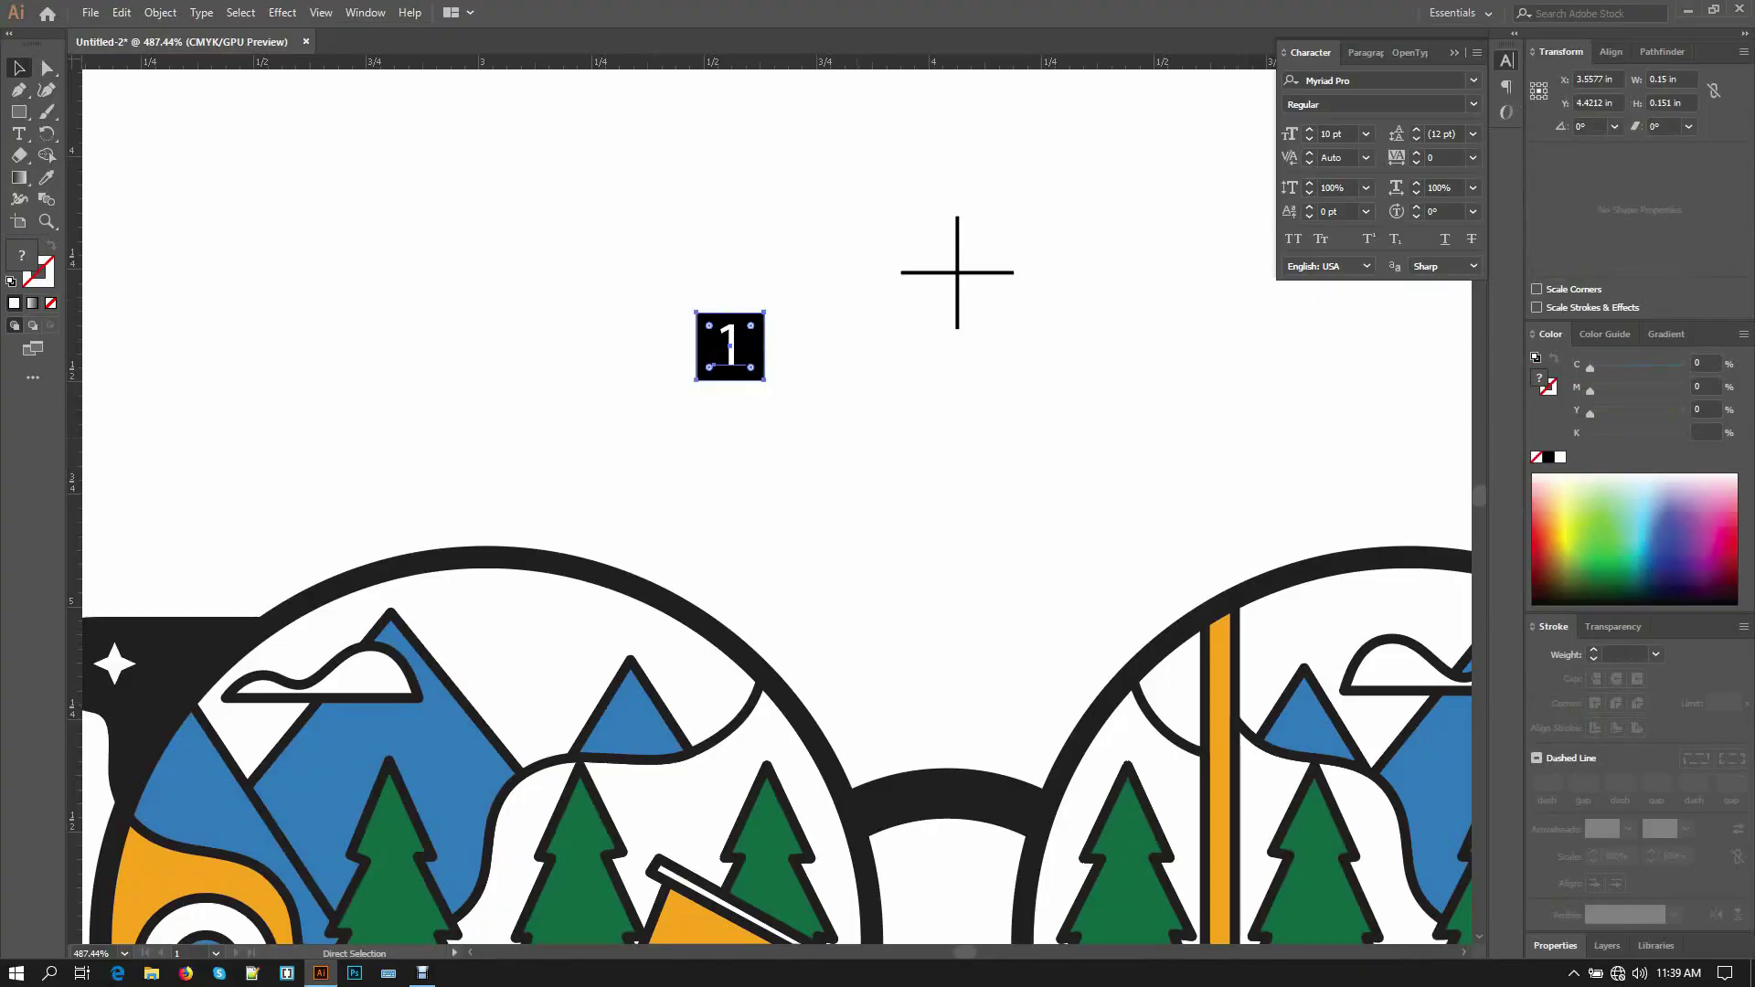
- Centre-align the text of the number 1 and ungroup it from the black square
{"action": "scroll", "coordinate": [956, 274], "scroll_direction": "down", "scroll_amount": 1}
{"action": "key", "text": "a"}
{"action": "left_click", "coordinate": [734, 288]}
{"action": "left_click_drag", "start_coordinate": [734, 288], "coordinate": [718, 288]}
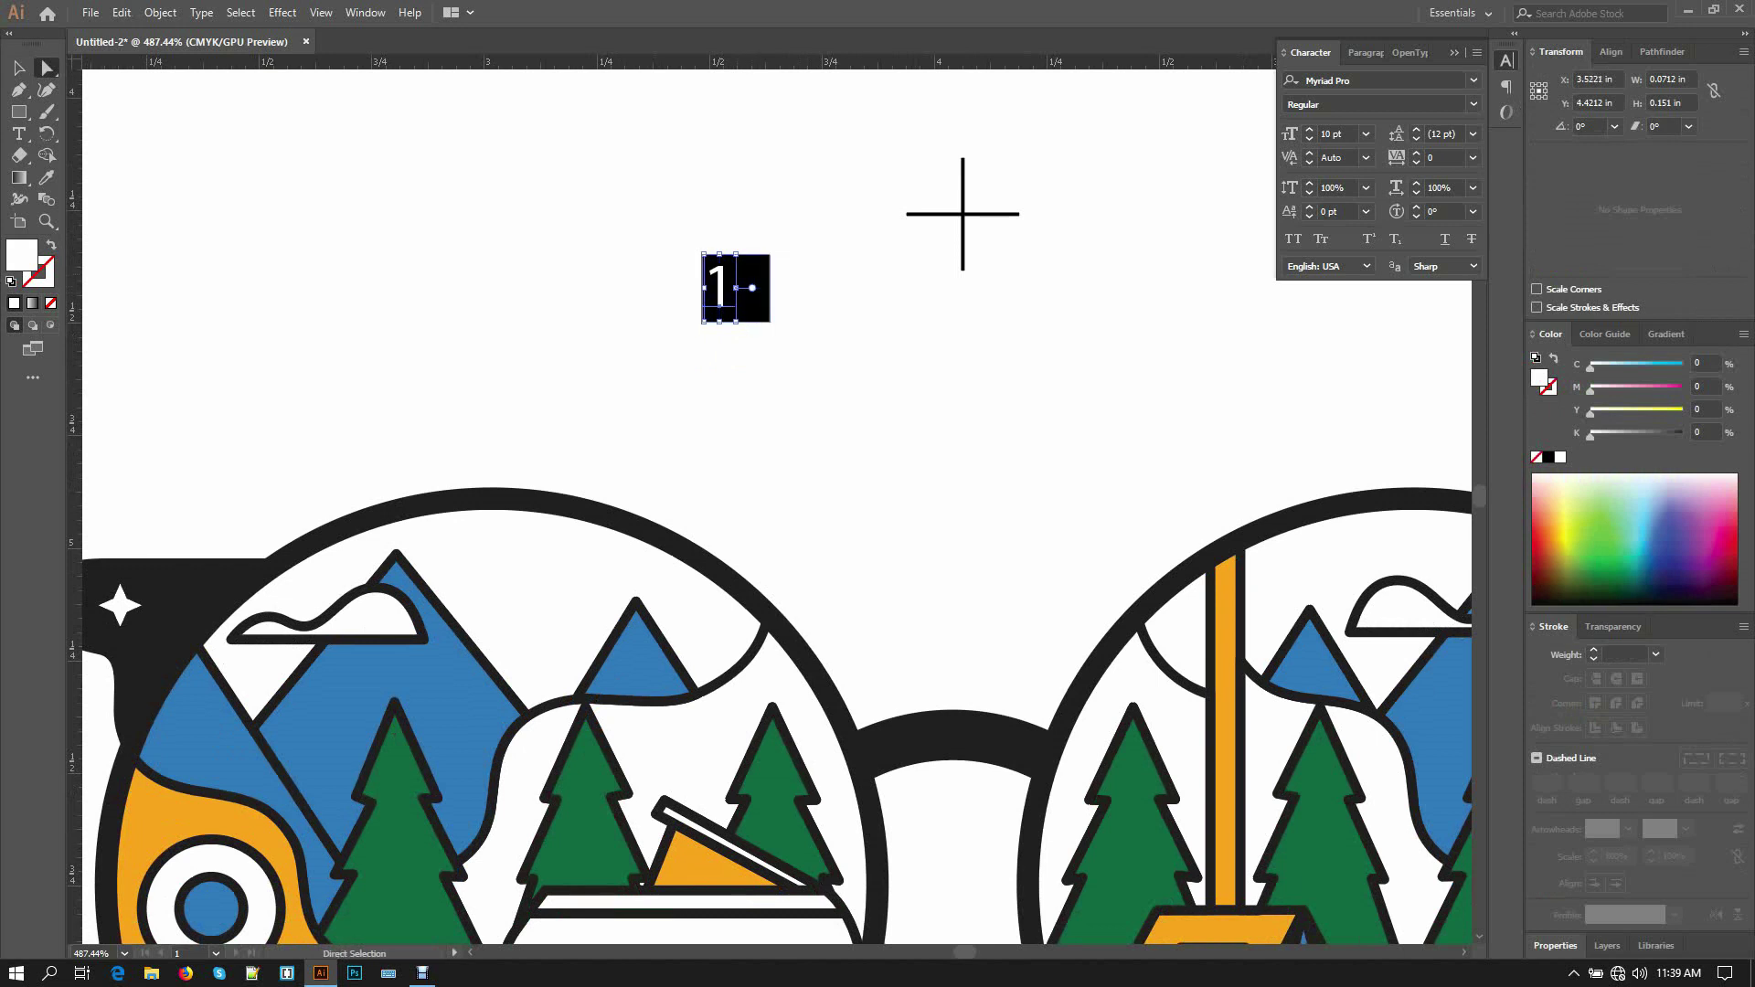
{"action": "key", "text": "v"}
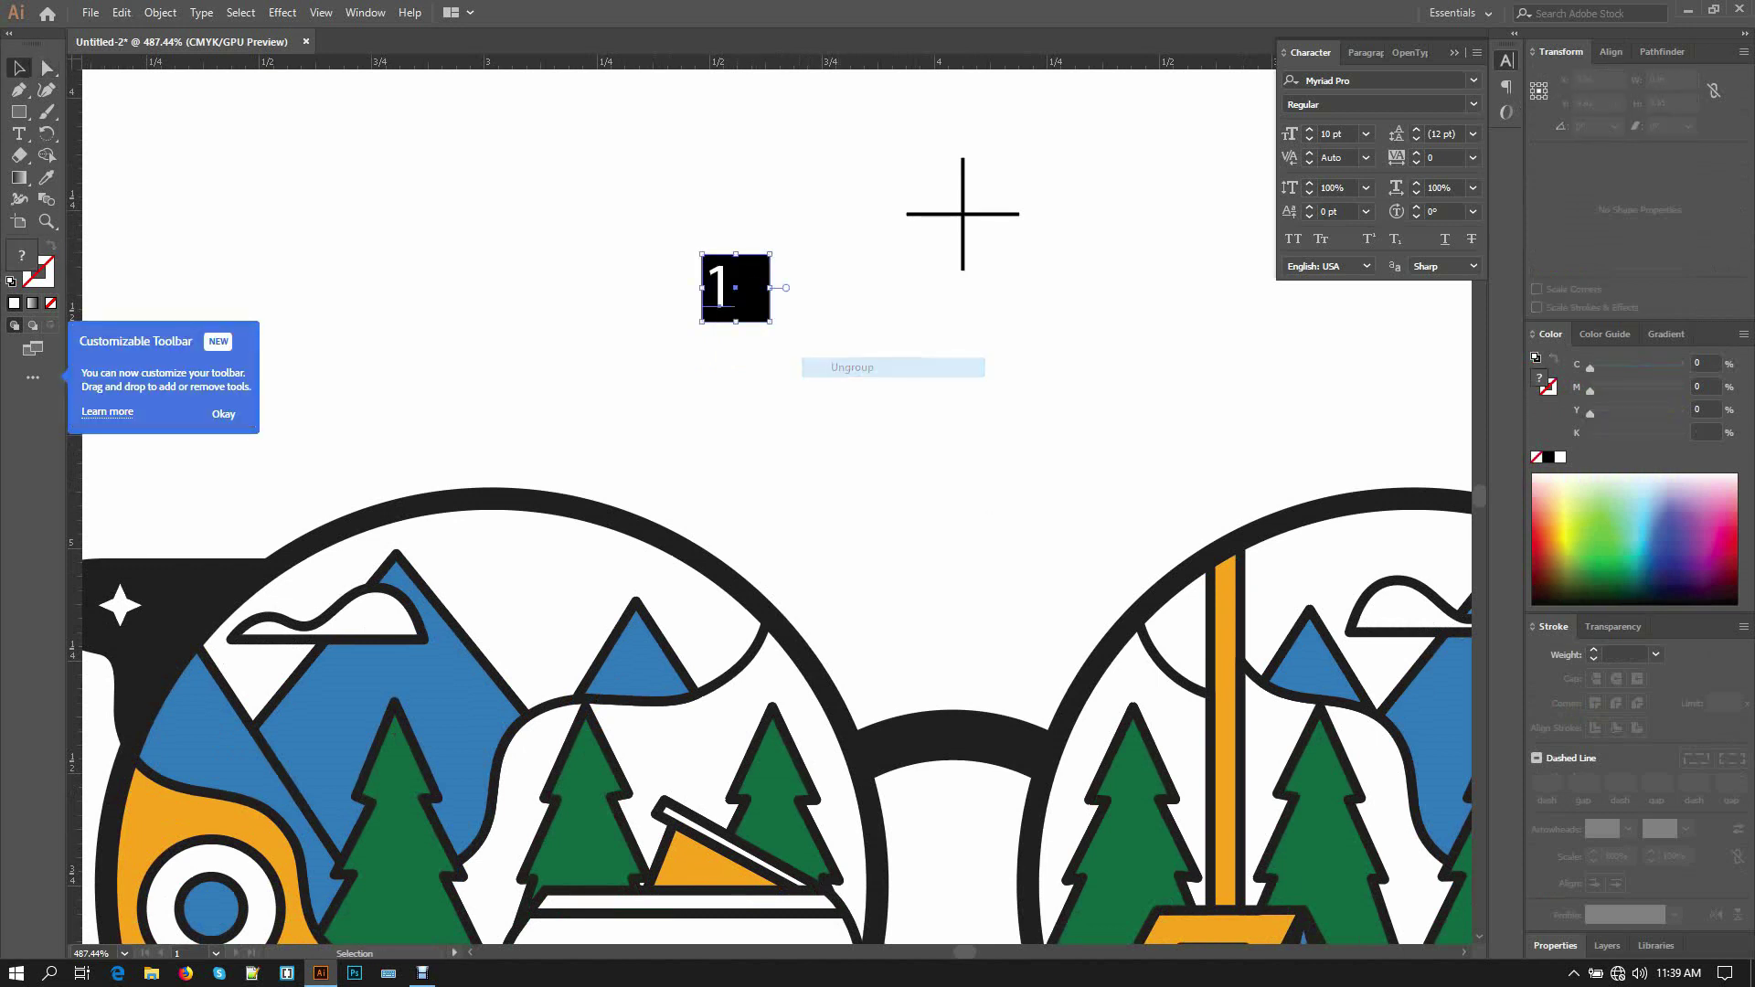
- Align the number 1 to the horizontal and vertical centre of the black square
{"action": "left_click", "coordinate": [1611, 51]}
{"action": "left_click", "coordinate": [1574, 100]}
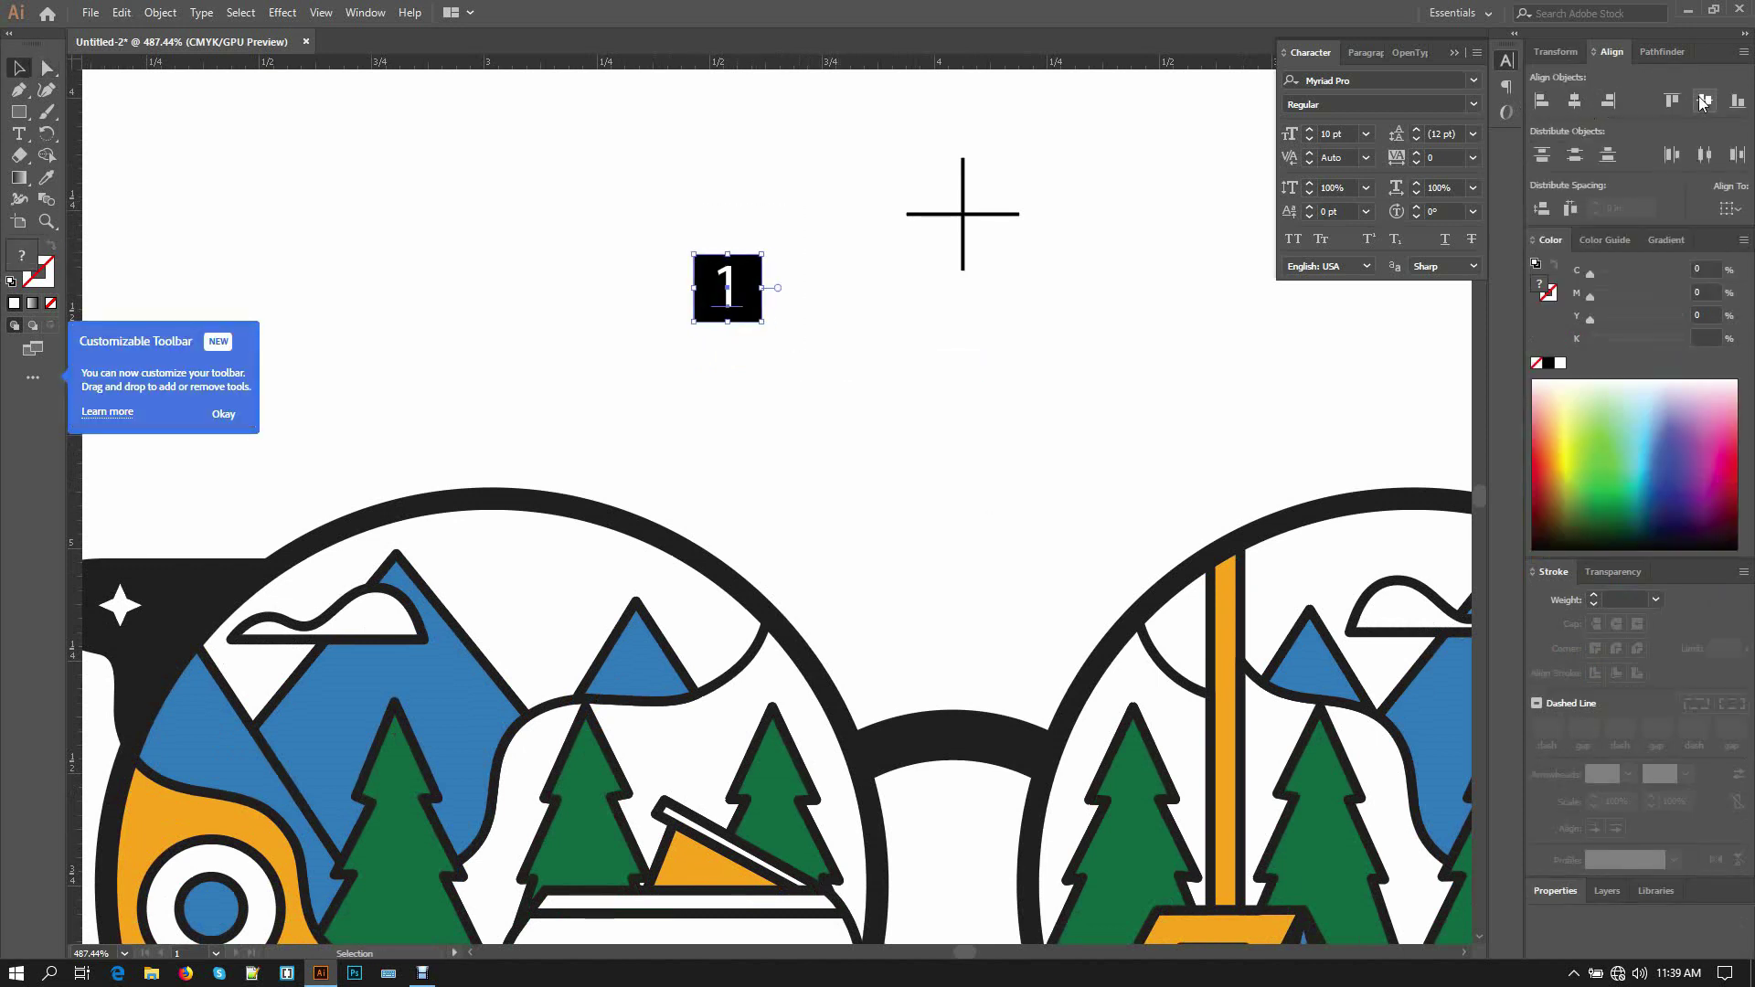
{"action": "left_click", "coordinate": [1704, 100]}
{"action": "key", "text": "ctrl+shift+a"}
- Move the numbered square level with the cross mark and group the cross mark's two lines
{"action": "left_click_drag", "start_coordinate": [732, 291], "coordinate": [779, 220]}
{"action": "left_click_drag", "start_coordinate": [916, 165], "coordinate": [1036, 279]}
{"action": "key", "text": "ctrl+g"}
{"action": "key", "text": "ctrl+shift+a"}
{"action": "left_click_drag", "start_coordinate": [777, 503], "coordinate": [750, 560]}
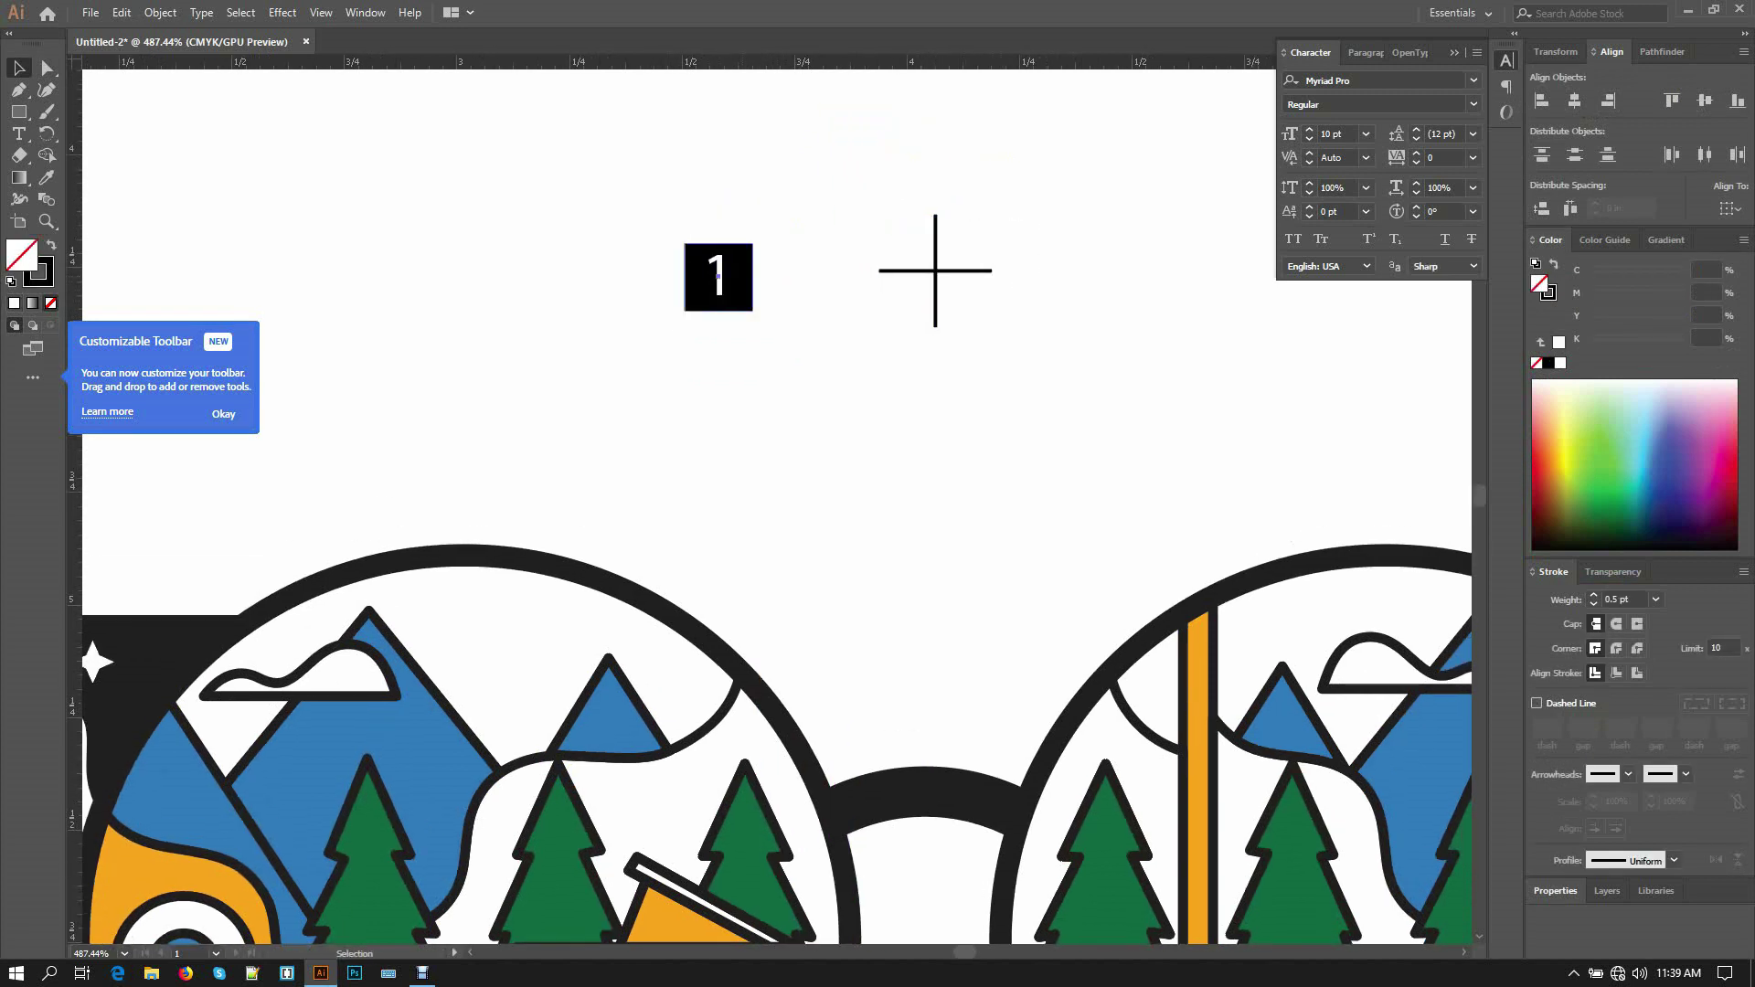
- Try duplicating the black square beside the label and sampling the glasses frame's dark fill onto the numbered square, without a stroke
{"action": "left_click_drag", "start_coordinate": [739, 274], "coordinate": [832, 274]}
{"action": "key", "text": "a"}
{"action": "key", "text": "ctrl+shift+a"}
{"action": "left_click", "coordinate": [736, 279]}
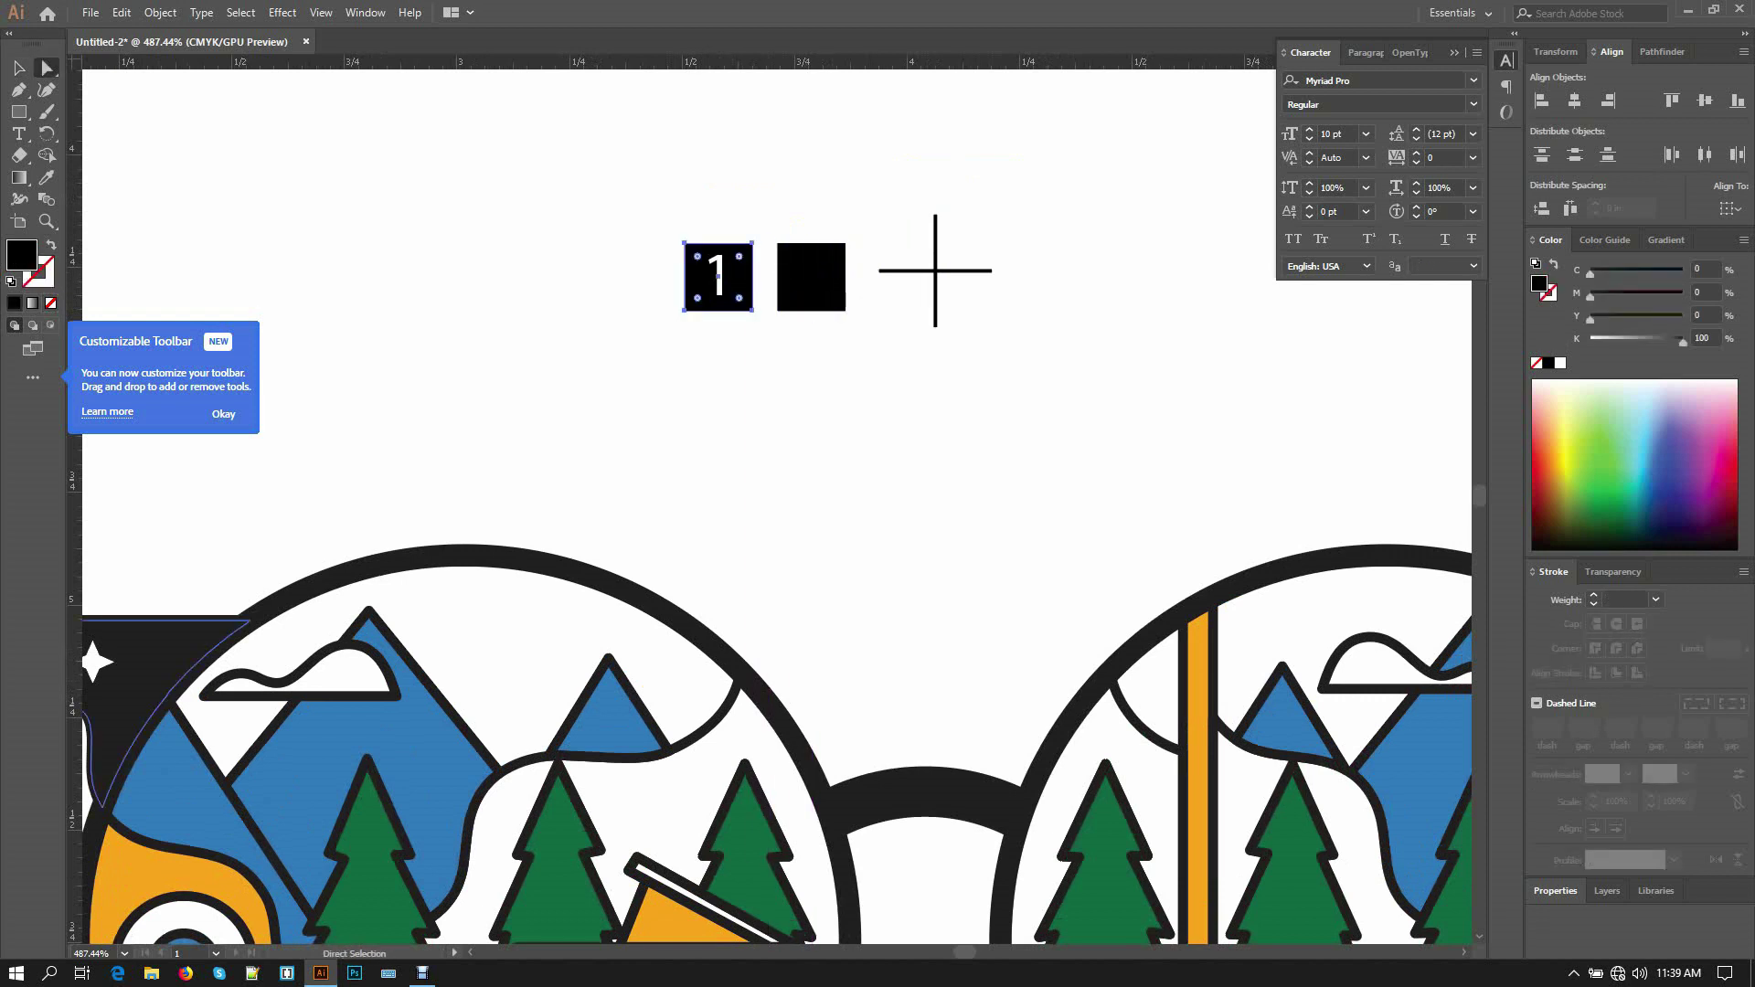
{"action": "key", "text": "i"}
{"action": "left_click", "coordinate": [155, 658]}
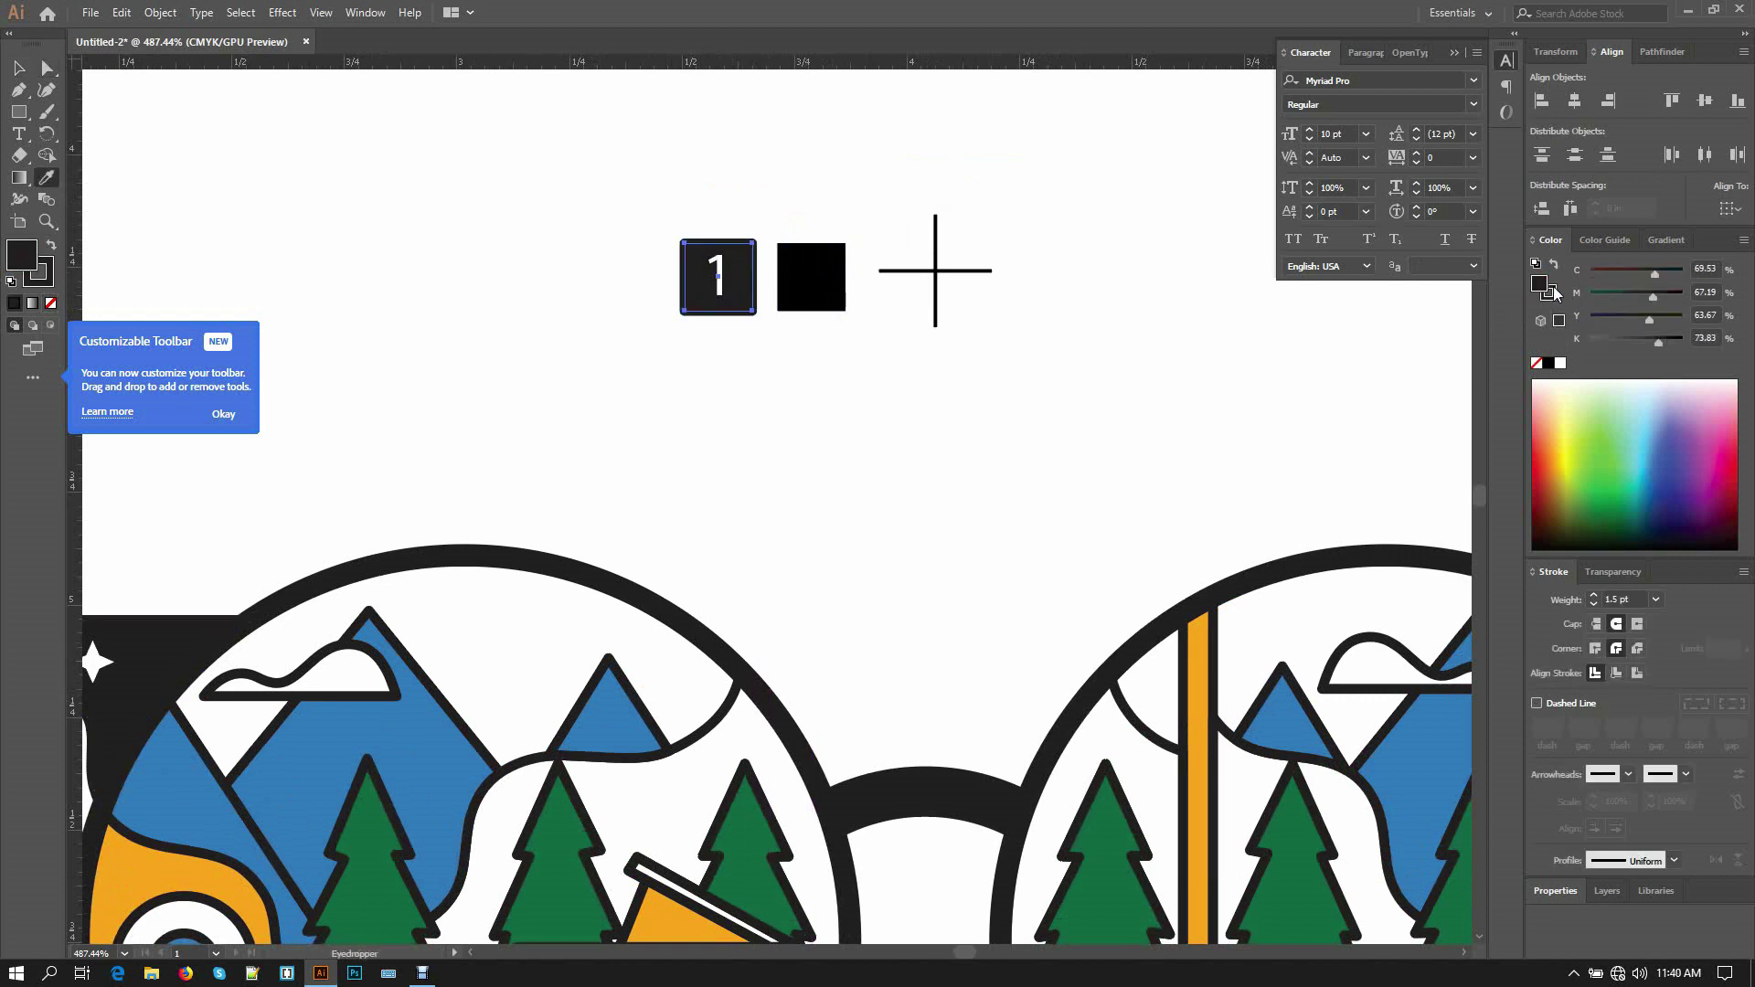
{"action": "left_click", "coordinate": [1554, 294]}
{"action": "left_click", "coordinate": [1537, 363]}
{"action": "key", "text": "ctrl+shift+a"}
- Undo the numbered square's recolouring and the blank square's duplication
{"action": "left_click", "coordinate": [811, 276], "text": "ctrl"}
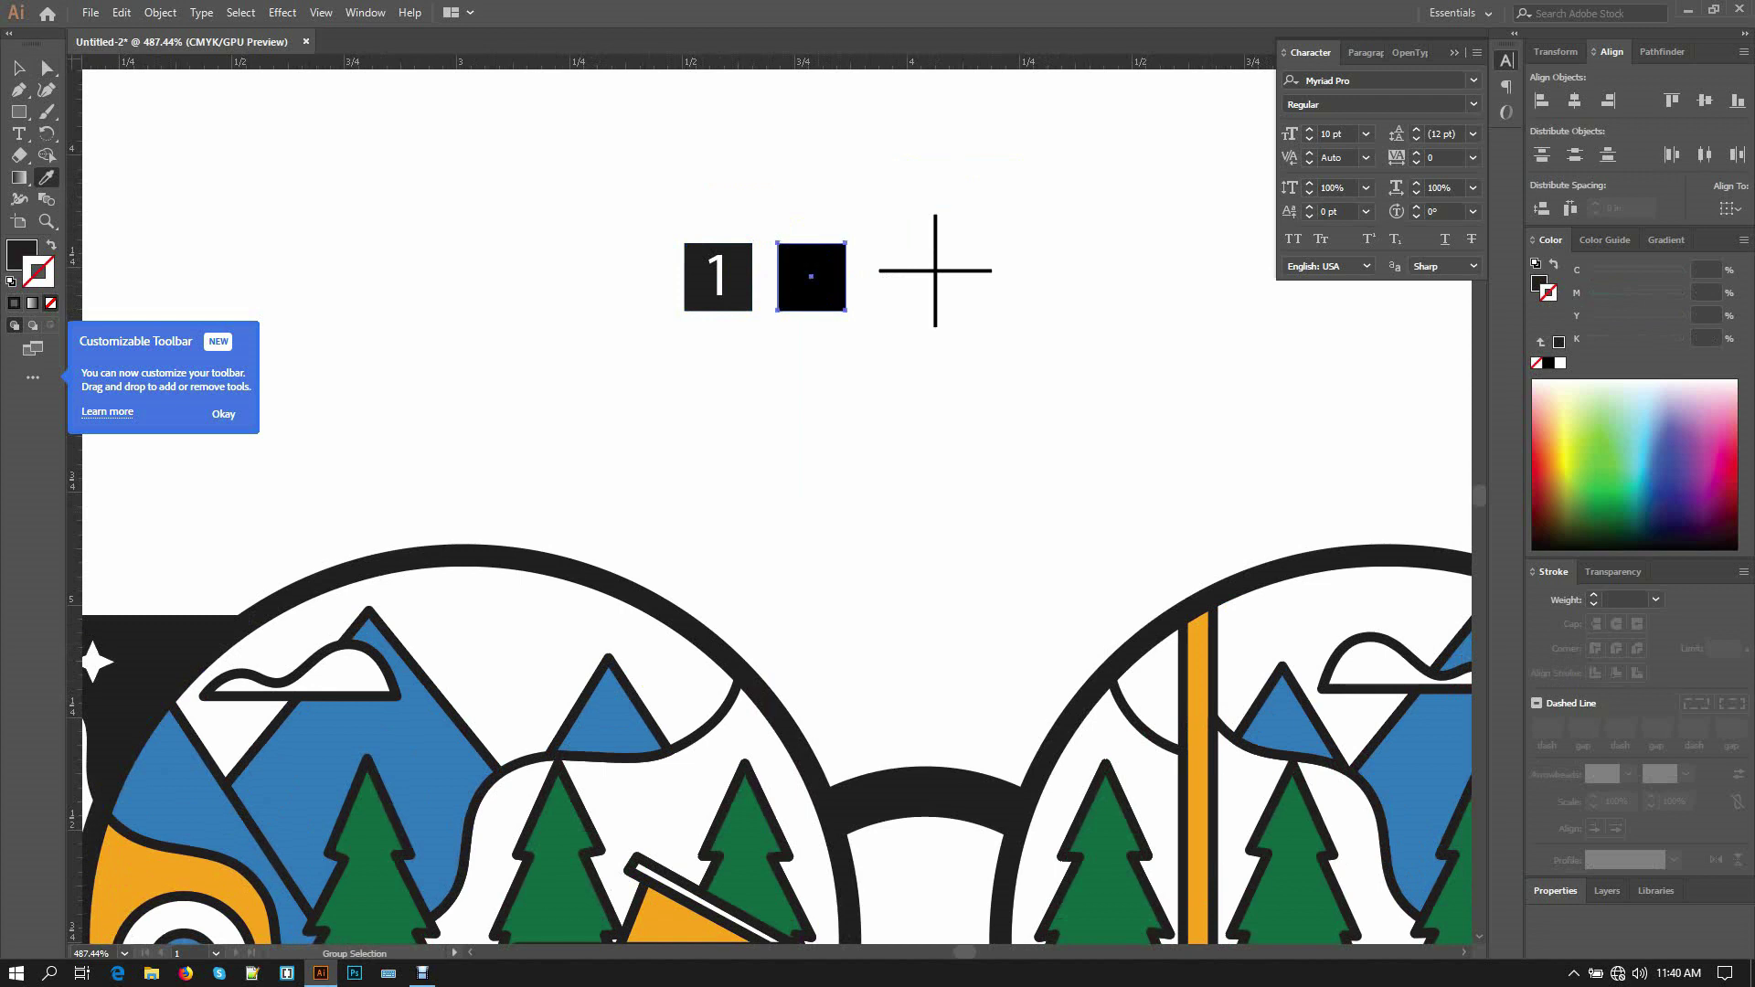
{"action": "key", "text": "ctrl+z"}
{"action": "key", "text": "ctrl+z"}
{"action": "key", "text": "ctrl+z"}
- Duplicate the label between the first one and the cross mark and change the copy's number to 2
{"action": "mouse_move", "coordinate": [805, 196]}
{"action": "left_mouse_down"}
{"action": "mouse_move", "coordinate": [718, 353]}
{"action": "mouse_move", "coordinate": [695, 353]}
{"action": "left_mouse_up"}
{"action": "left_click_drag", "start_coordinate": [739, 267], "coordinate": [845, 266]}
{"action": "key", "text": "ctrl+shift+a"}
{"action": "left_click", "coordinate": [824, 276], "text": "ctrl"}
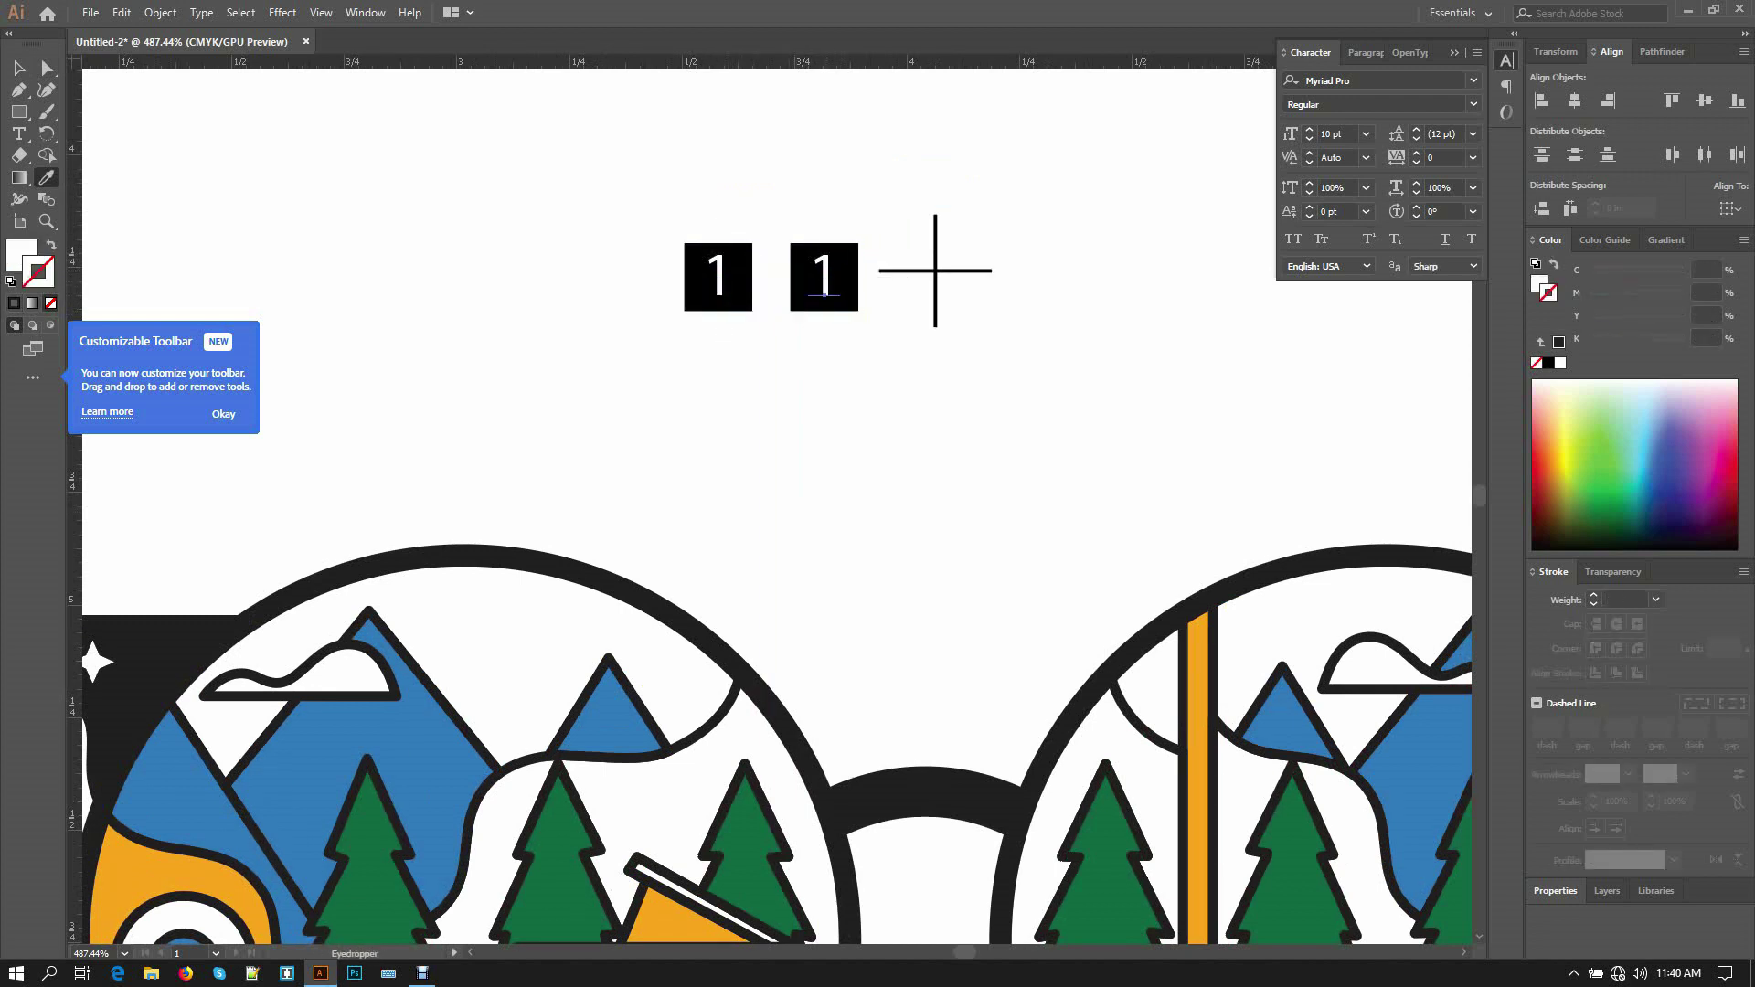
{"action": "key", "text": "t"}
{"action": "double_click", "coordinate": [827, 277]}
{"action": "type", "text": "2"}
{"action": "key", "text": "ctrl+shift+a"}
{"action": "key", "text": "v"}
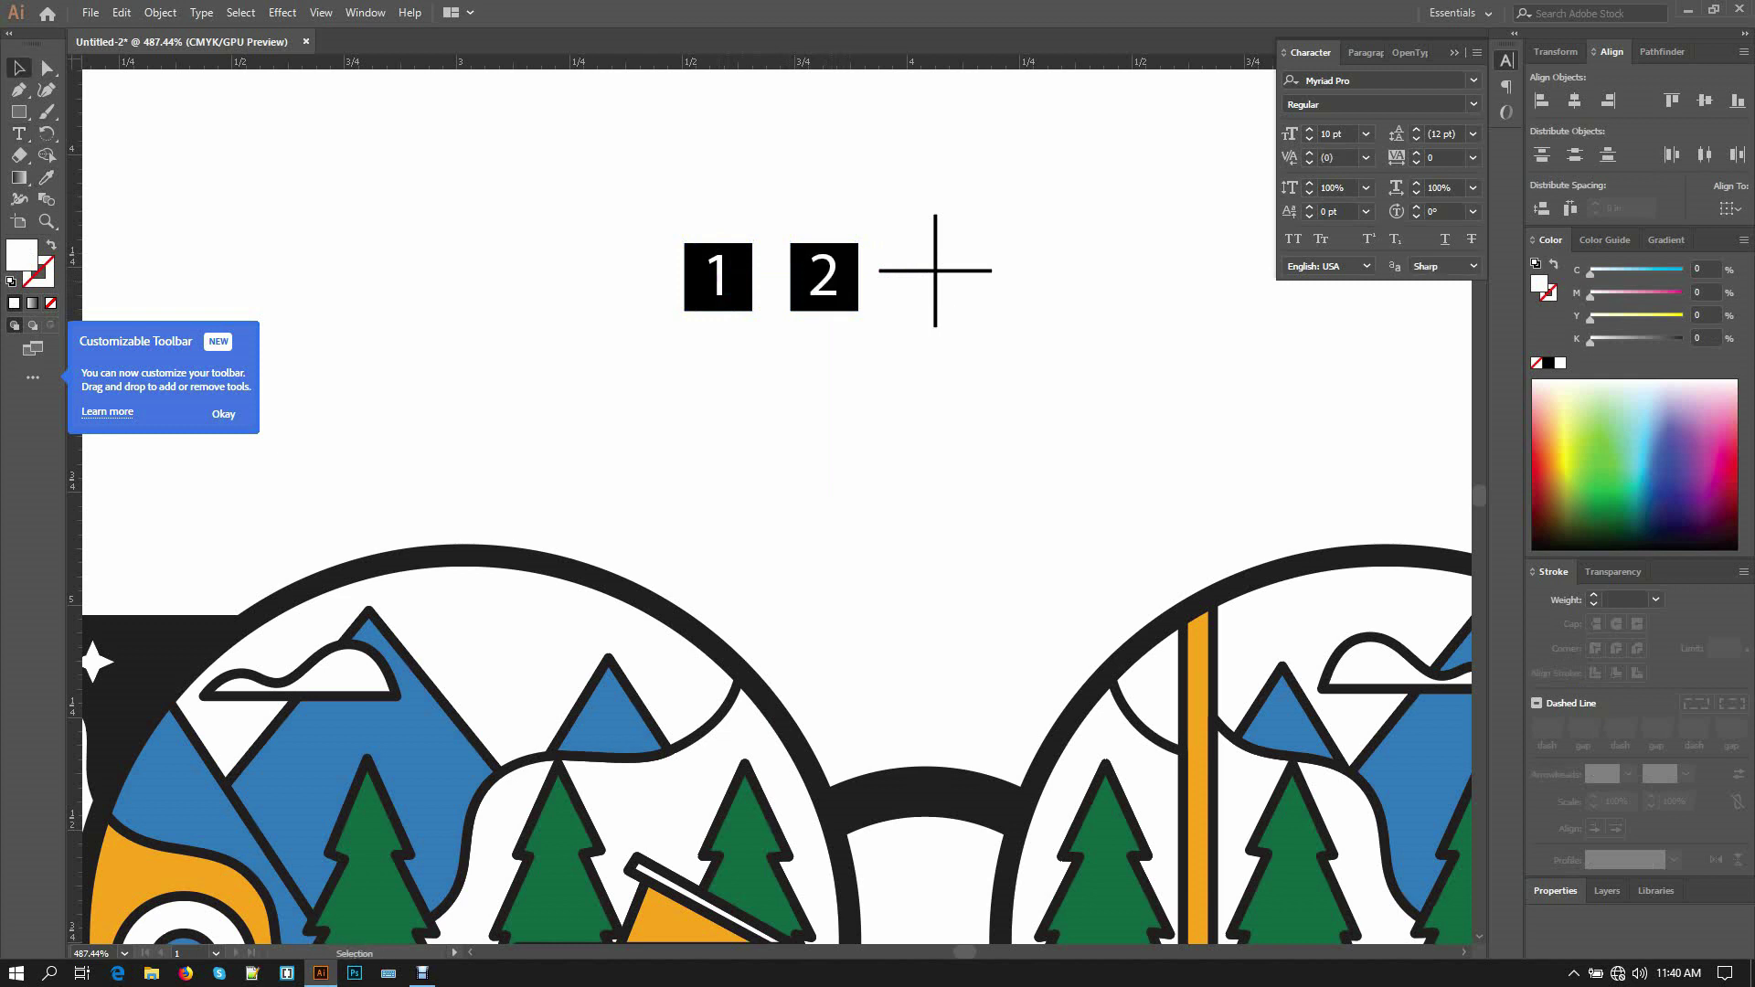
- Duplicate labels 1 and 2 to the other side of the cross mark and renumber the copies 3 and 4
{"action": "left_click_drag", "start_coordinate": [871, 394], "coordinate": [656, 214]}
{"action": "left_click_drag", "start_coordinate": [728, 273], "coordinate": [1074, 272]}
{"action": "key", "text": "ctrl+shift+a"}
{"action": "key", "text": "t"}
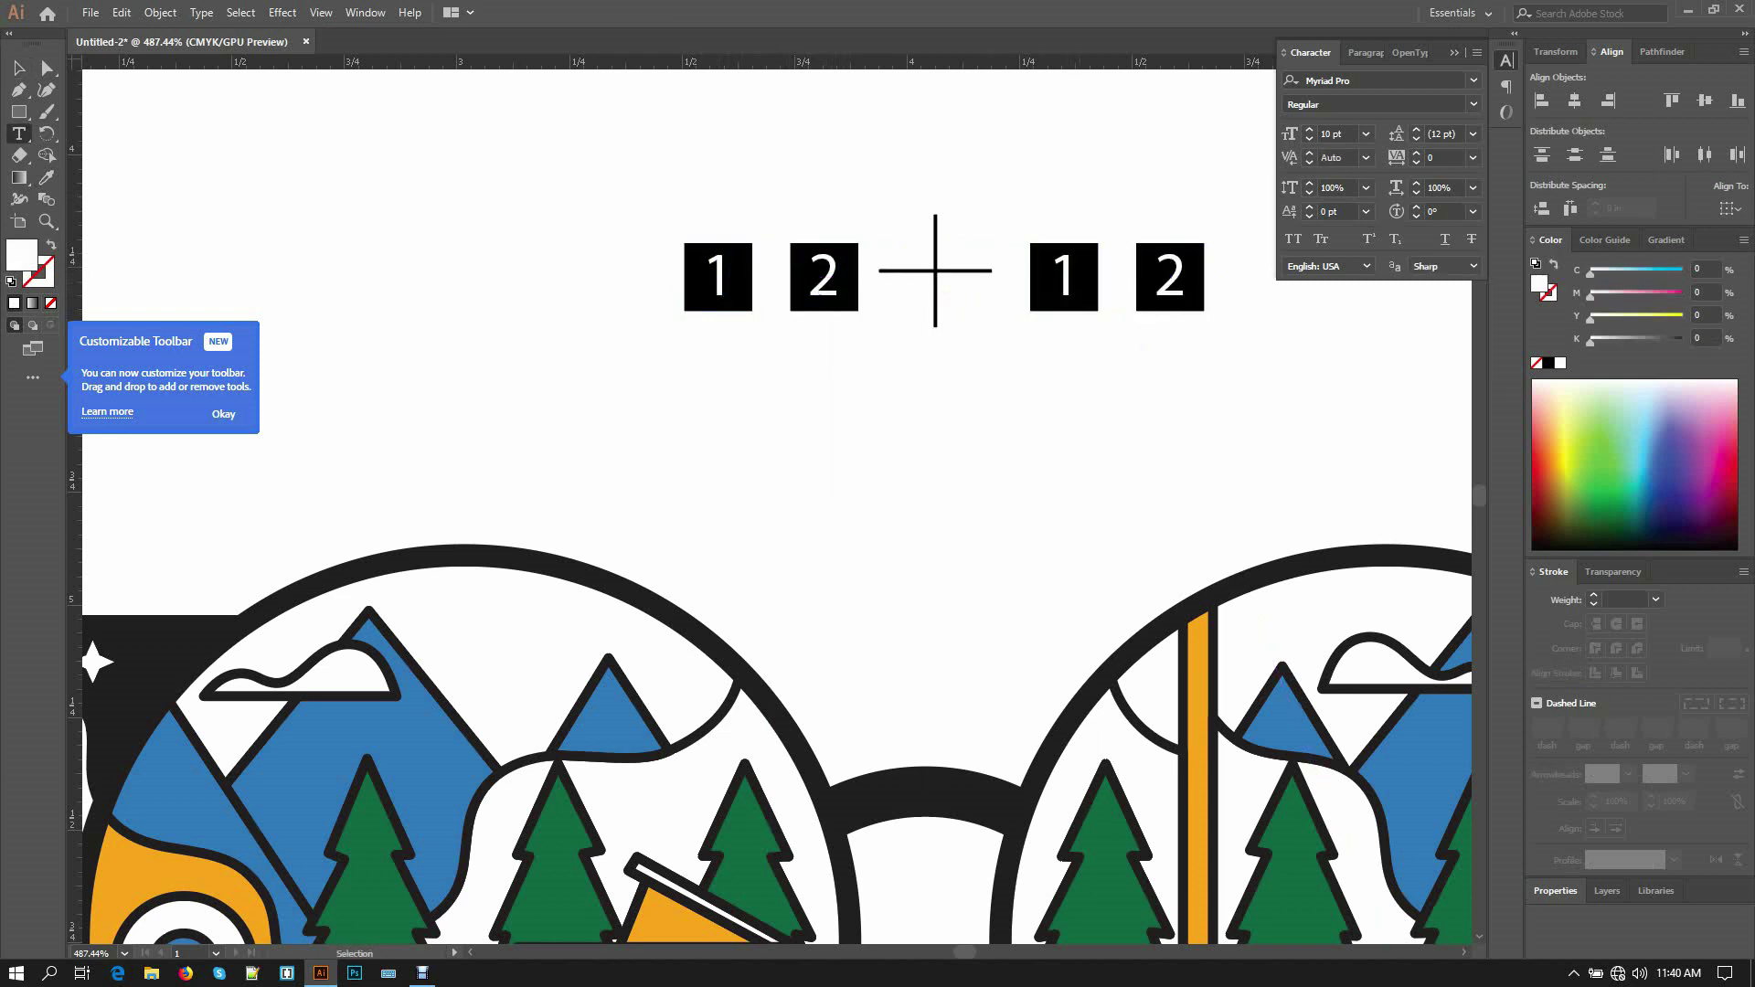
{"action": "double_click", "coordinate": [1063, 275]}
{"action": "type", "text": "3"}
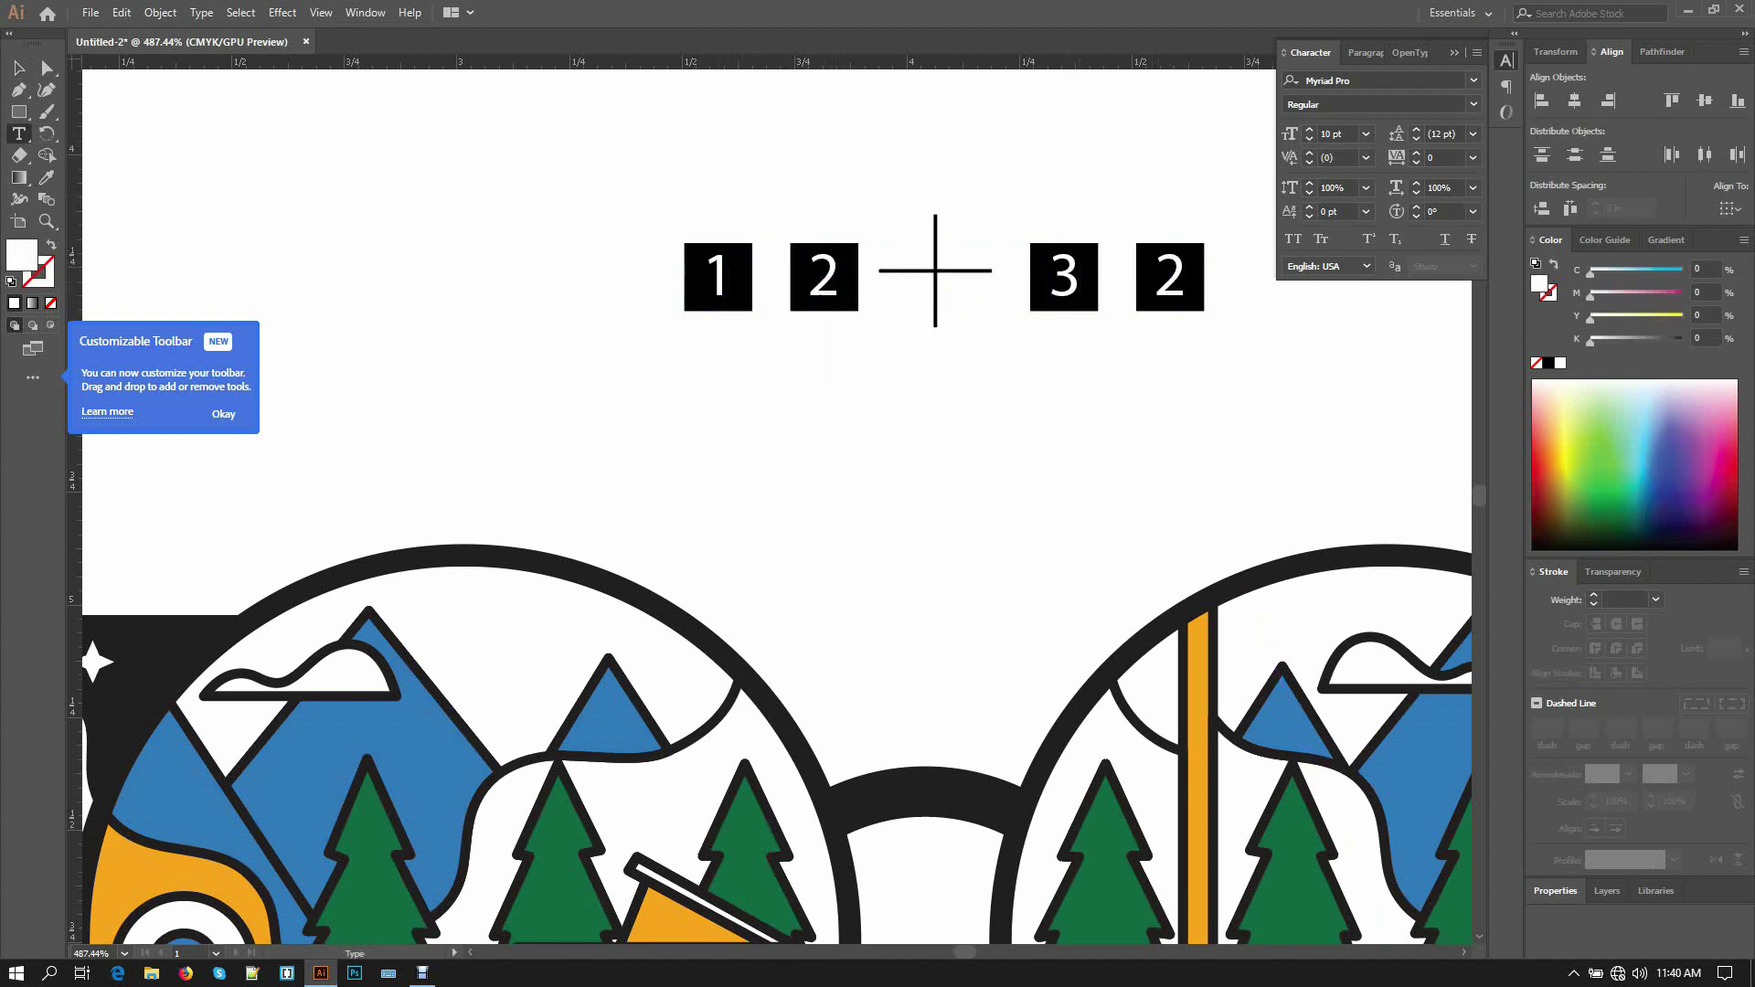
{"action": "double_click", "coordinate": [1170, 274]}
{"action": "type", "text": "4"}
{"action": "key", "text": "Escape"}
- Sample the dark colour of the glasses' temple piece as the fill of square 1
{"action": "key", "text": "Tab"}
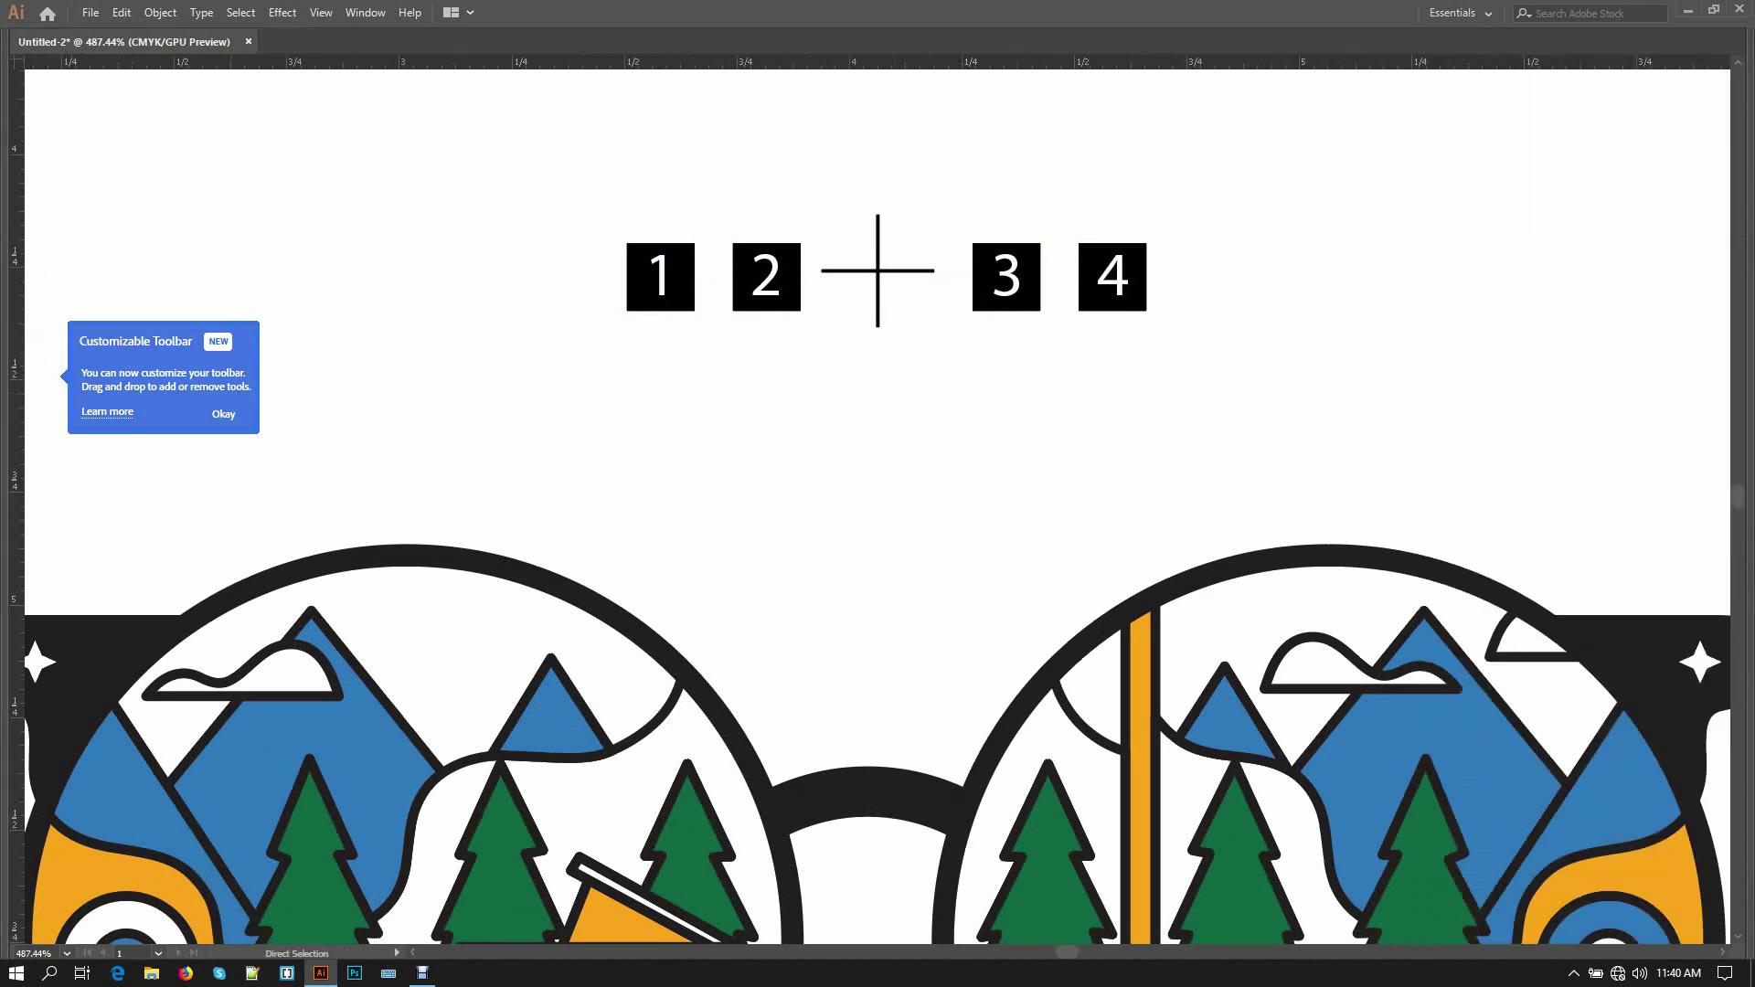
{"action": "key", "text": "ctrl+minus"}
{"action": "key", "text": "ctrl+minus"}
{"action": "key", "text": "Tab"}
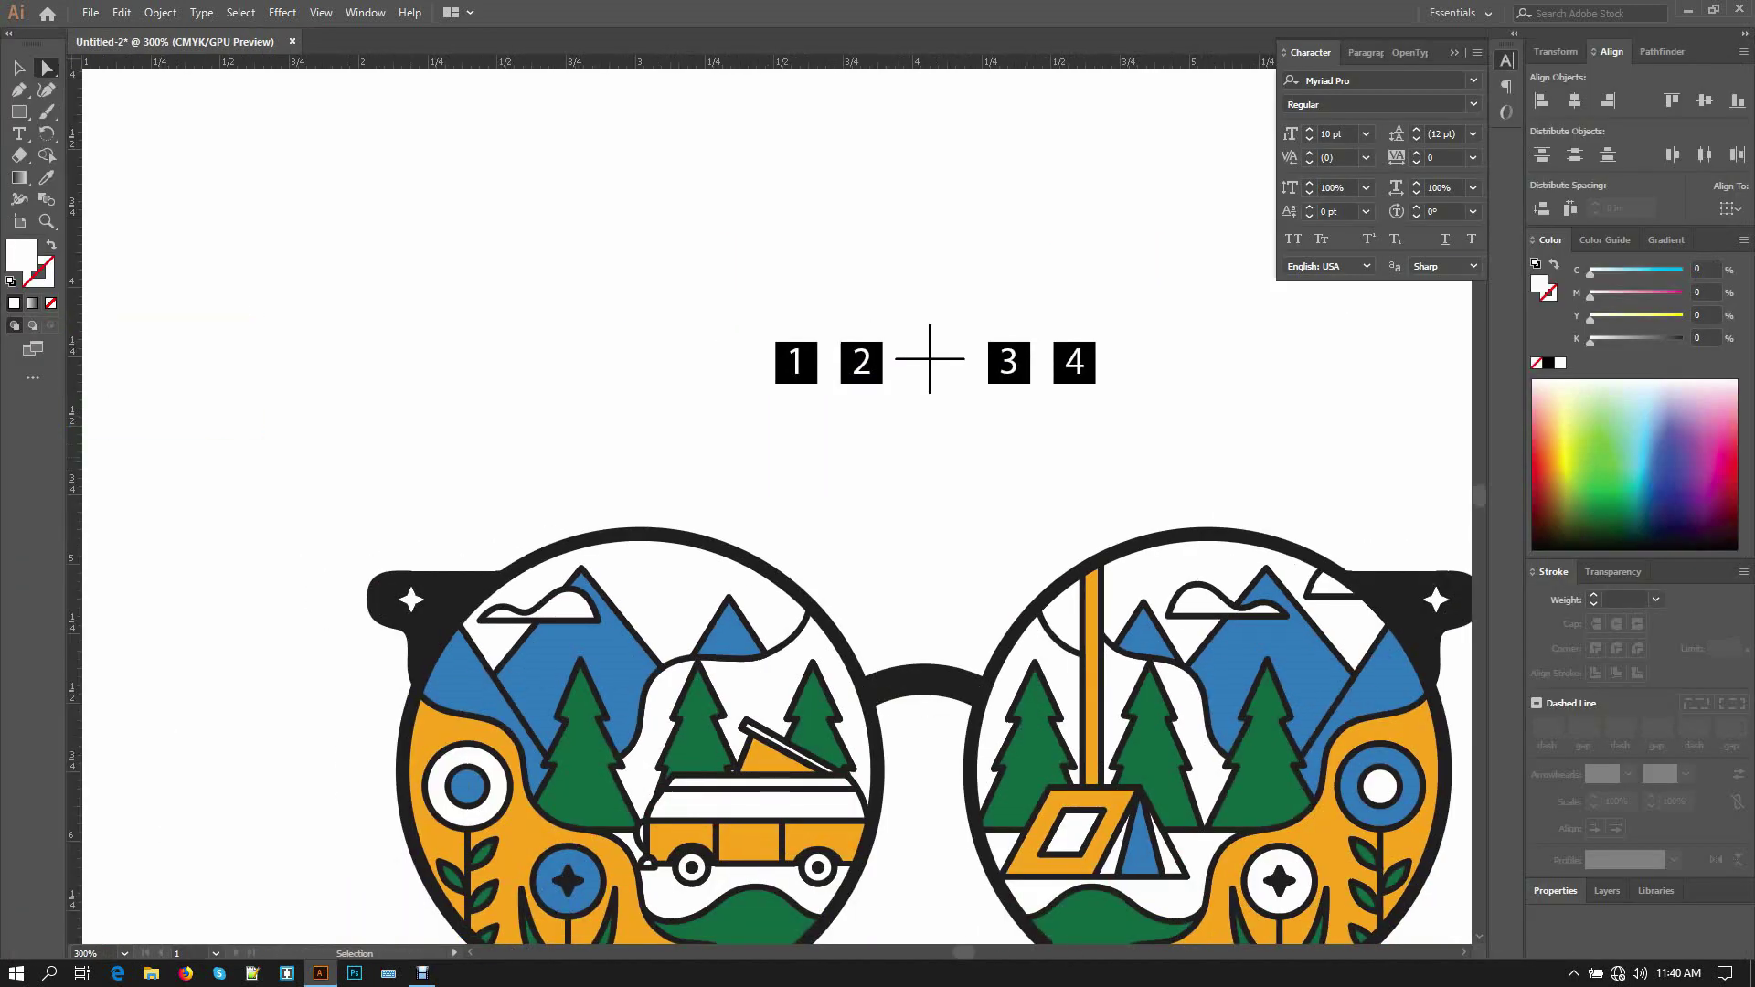
{"action": "left_click_drag", "start_coordinate": [1016, 696], "coordinate": [969, 548]}
{"action": "key", "text": "i"}
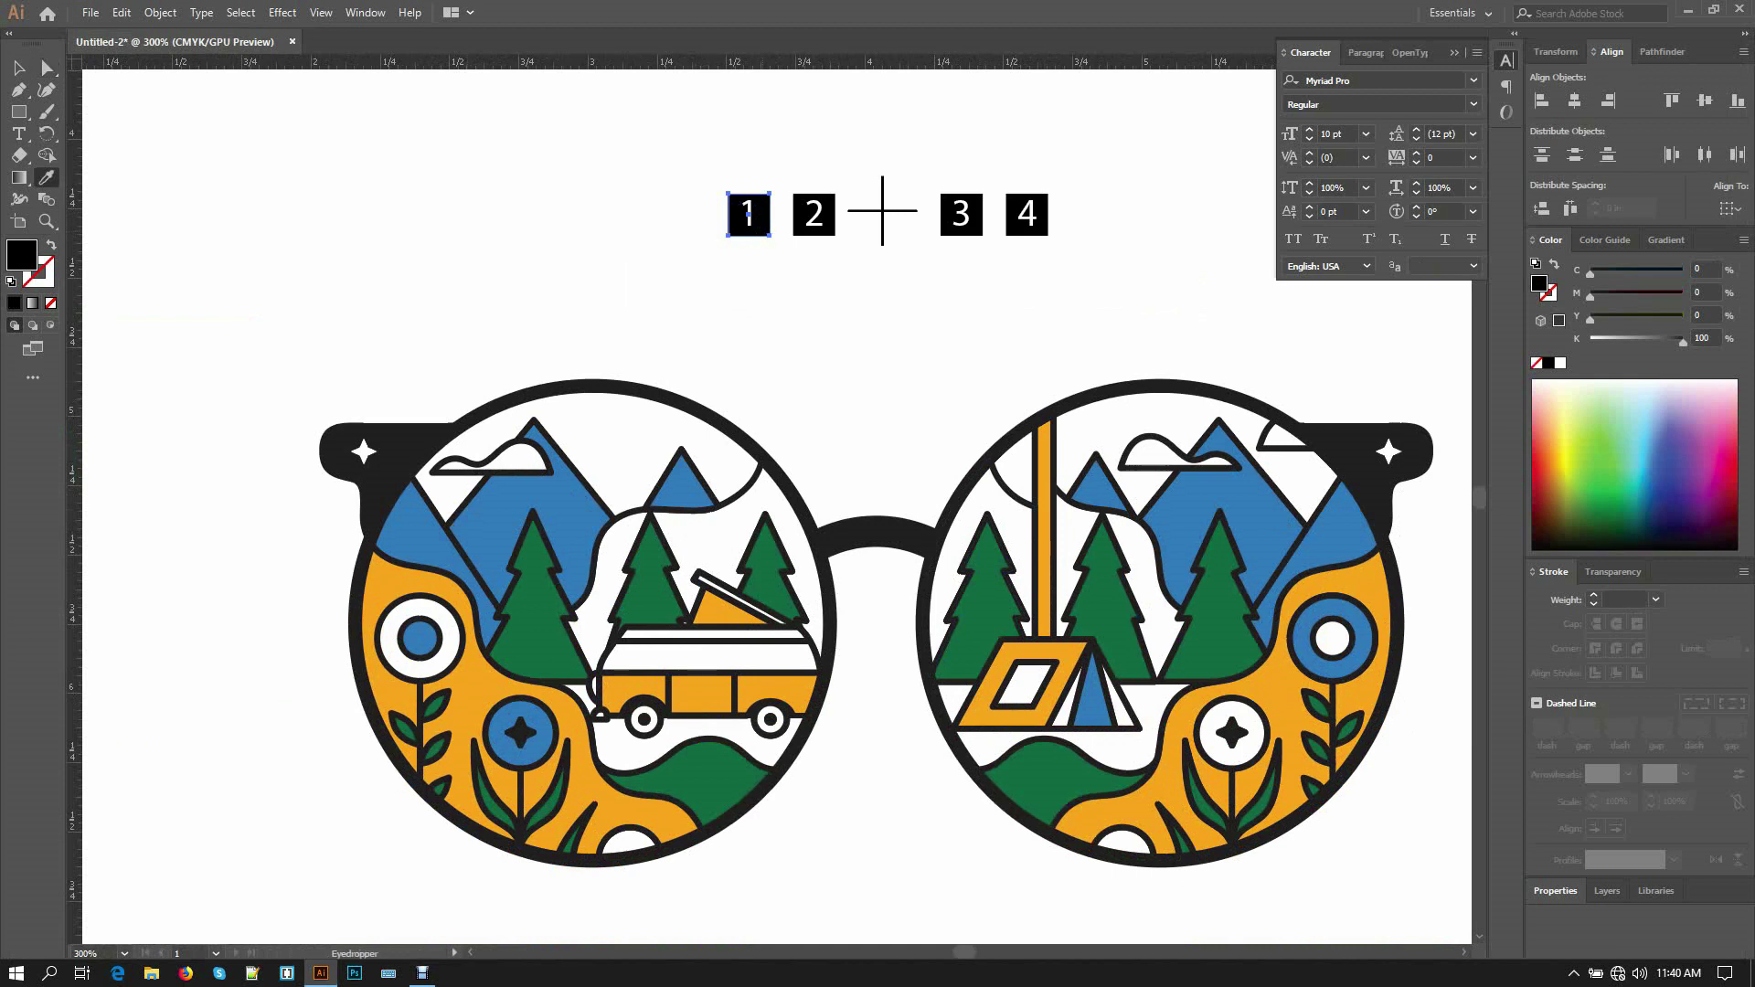
{"action": "left_click", "coordinate": [395, 465]}
{"action": "key", "text": "ctrl+shift+a"}
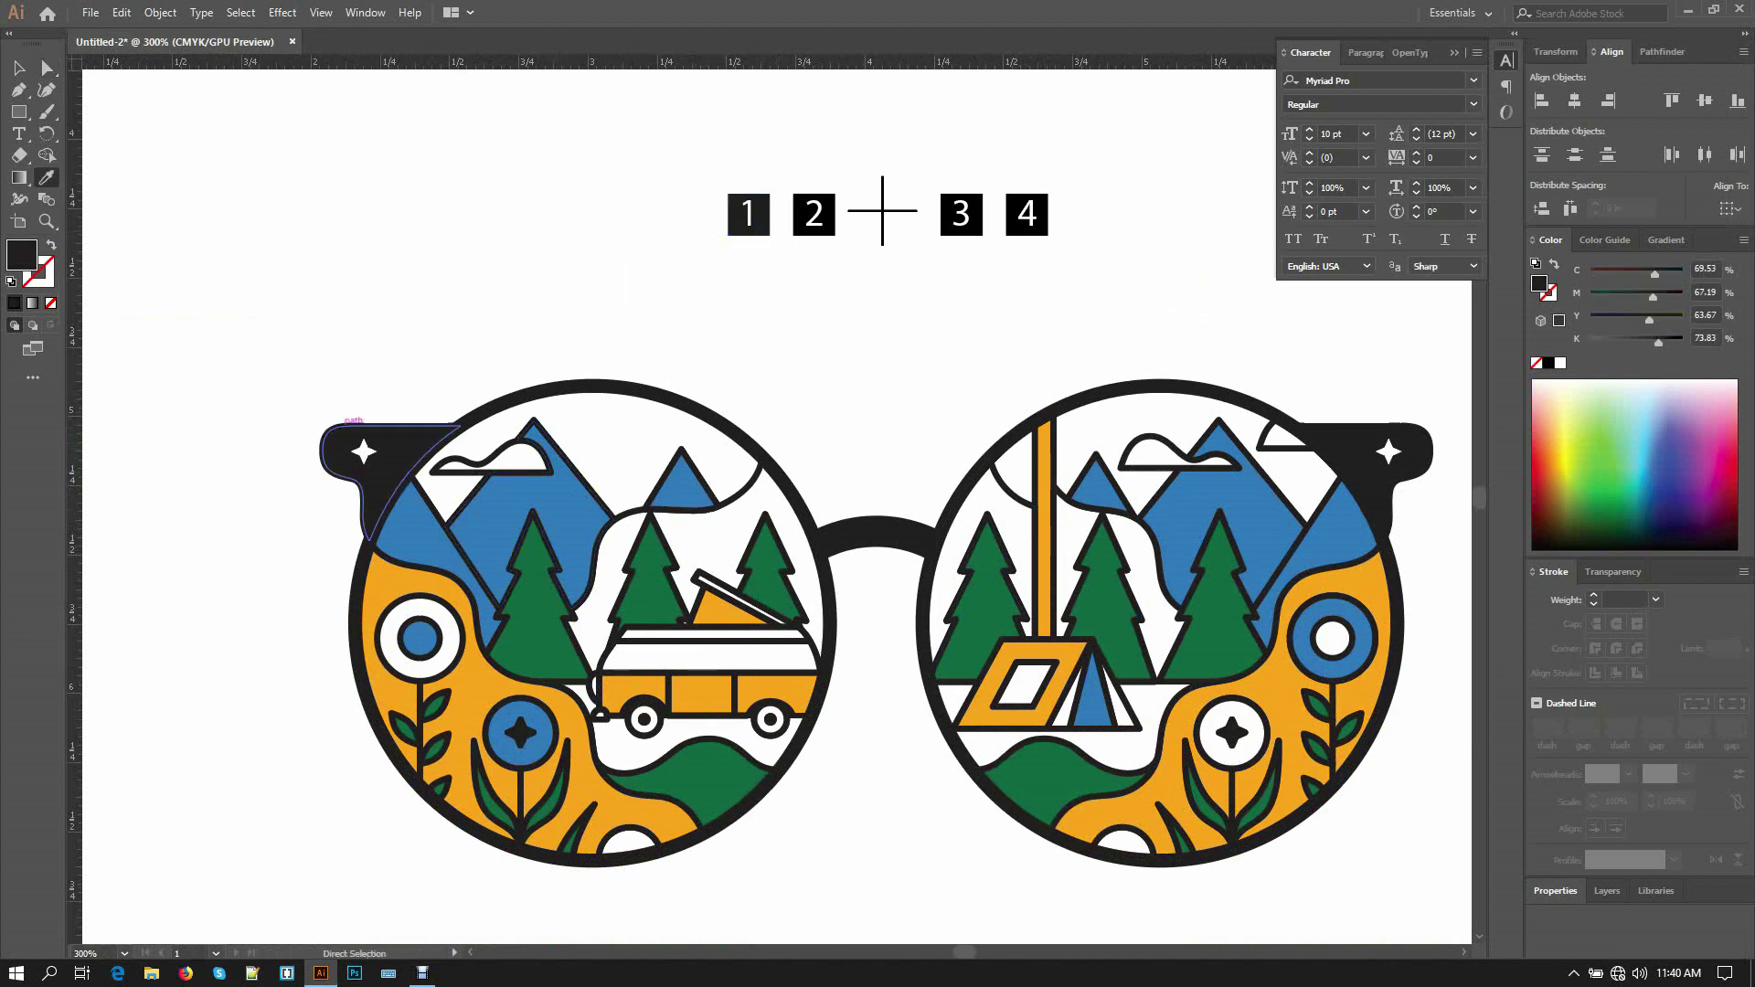
- Fill square 2 with the mountain's blue, square 3 with the hill's orange and square 4 with the tree's green, sampled from the artwork
{"action": "left_click", "coordinate": [813, 214], "text": "ctrl"}
{"action": "left_click", "coordinate": [526, 512]}
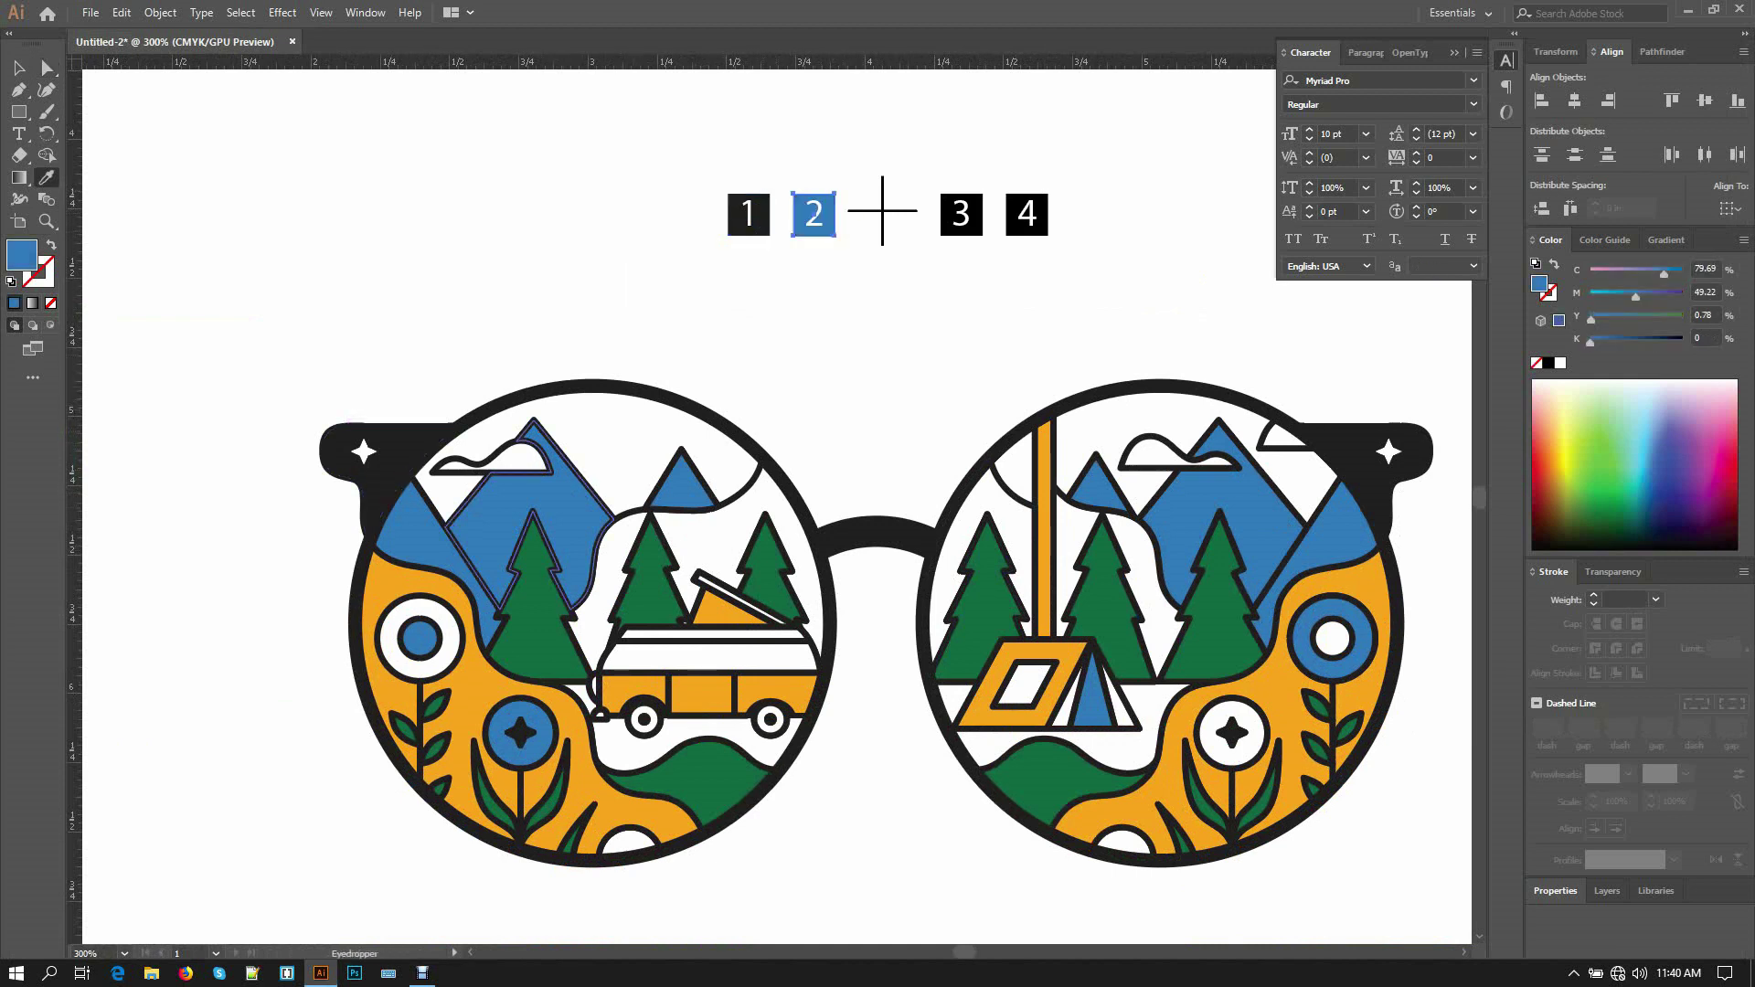
{"action": "left_click", "coordinate": [961, 214], "text": "ctrl"}
{"action": "left_click", "coordinate": [1298, 695]}
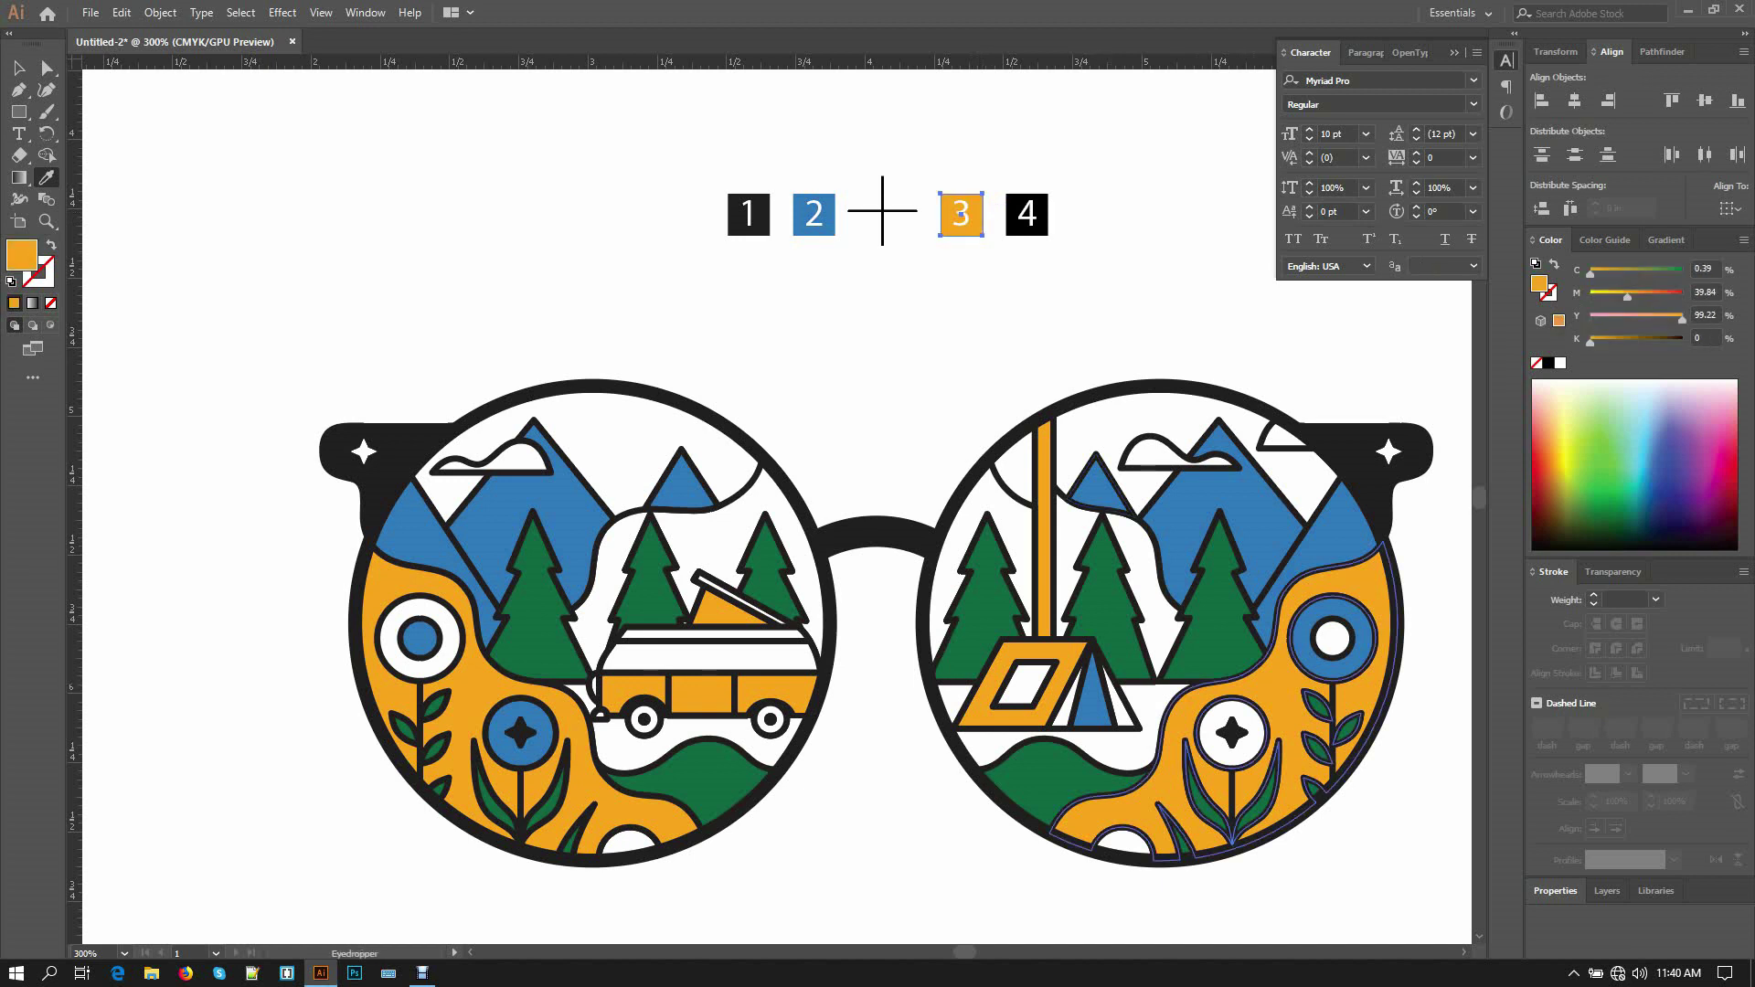
{"action": "left_click", "coordinate": [1026, 214], "text": "ctrl"}
{"action": "left_click", "coordinate": [1104, 594]}
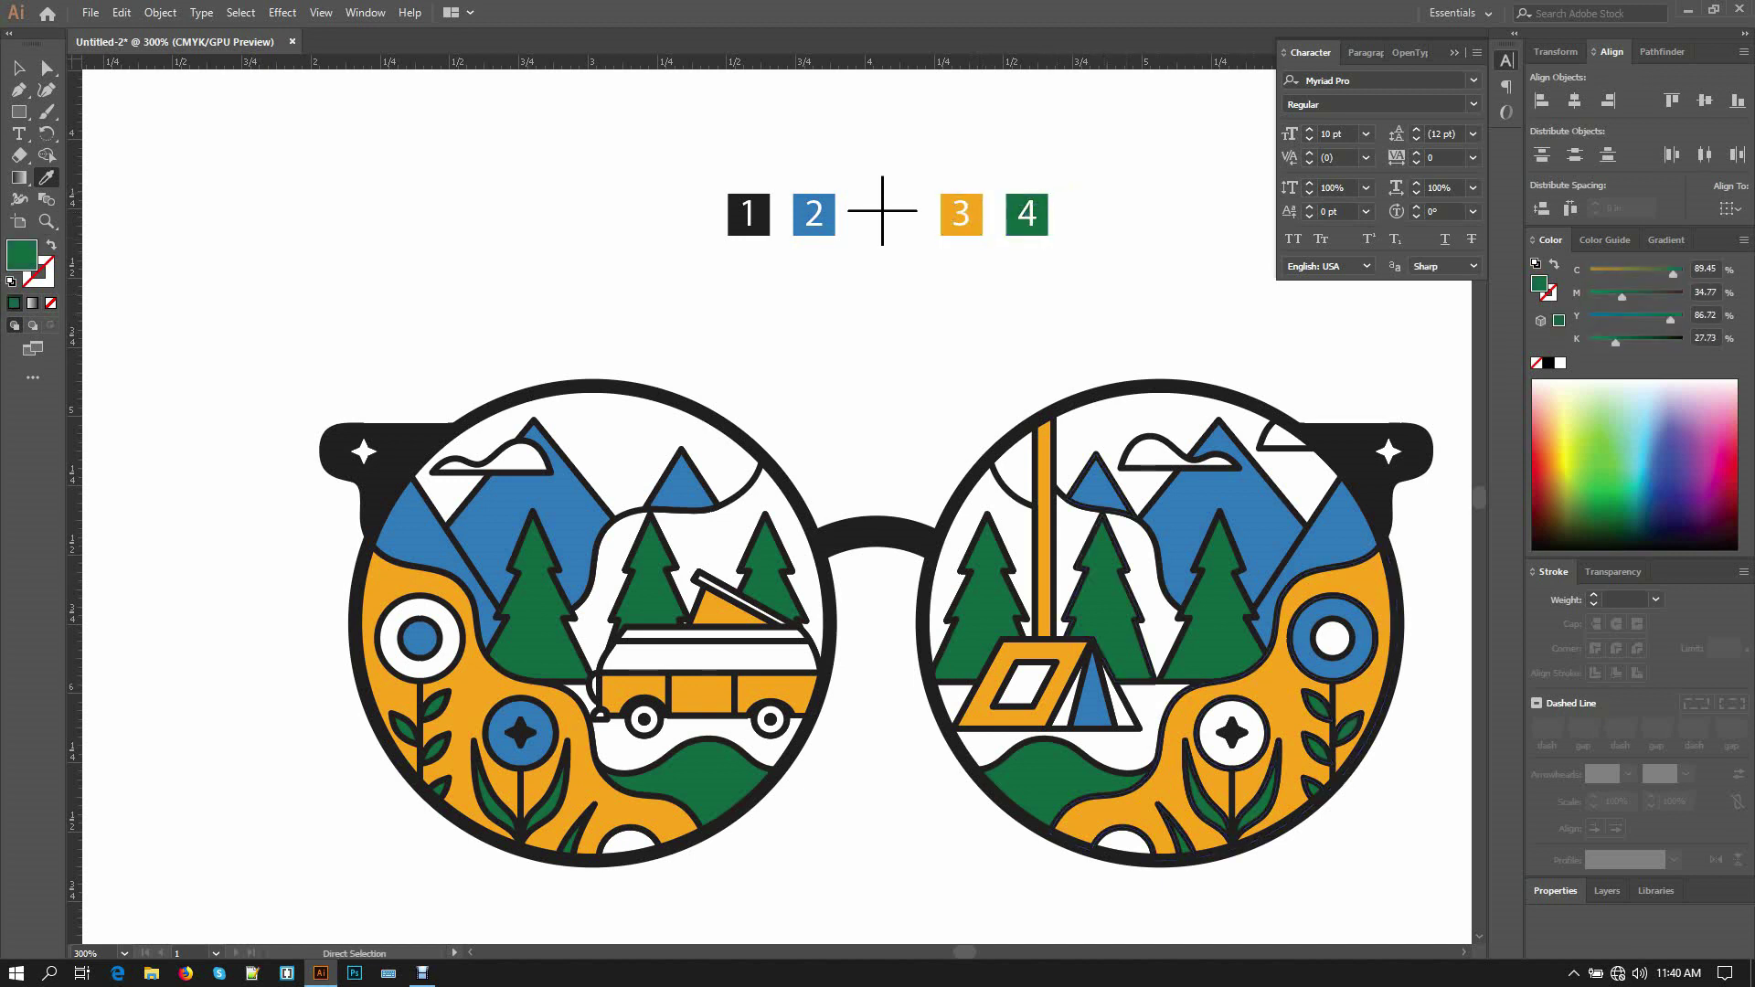
- Group the four numbered squares together with the cross mark above the glasses
{"action": "key", "text": "v"}
{"action": "left_click_drag", "start_coordinate": [1139, 148], "coordinate": [639, 307]}
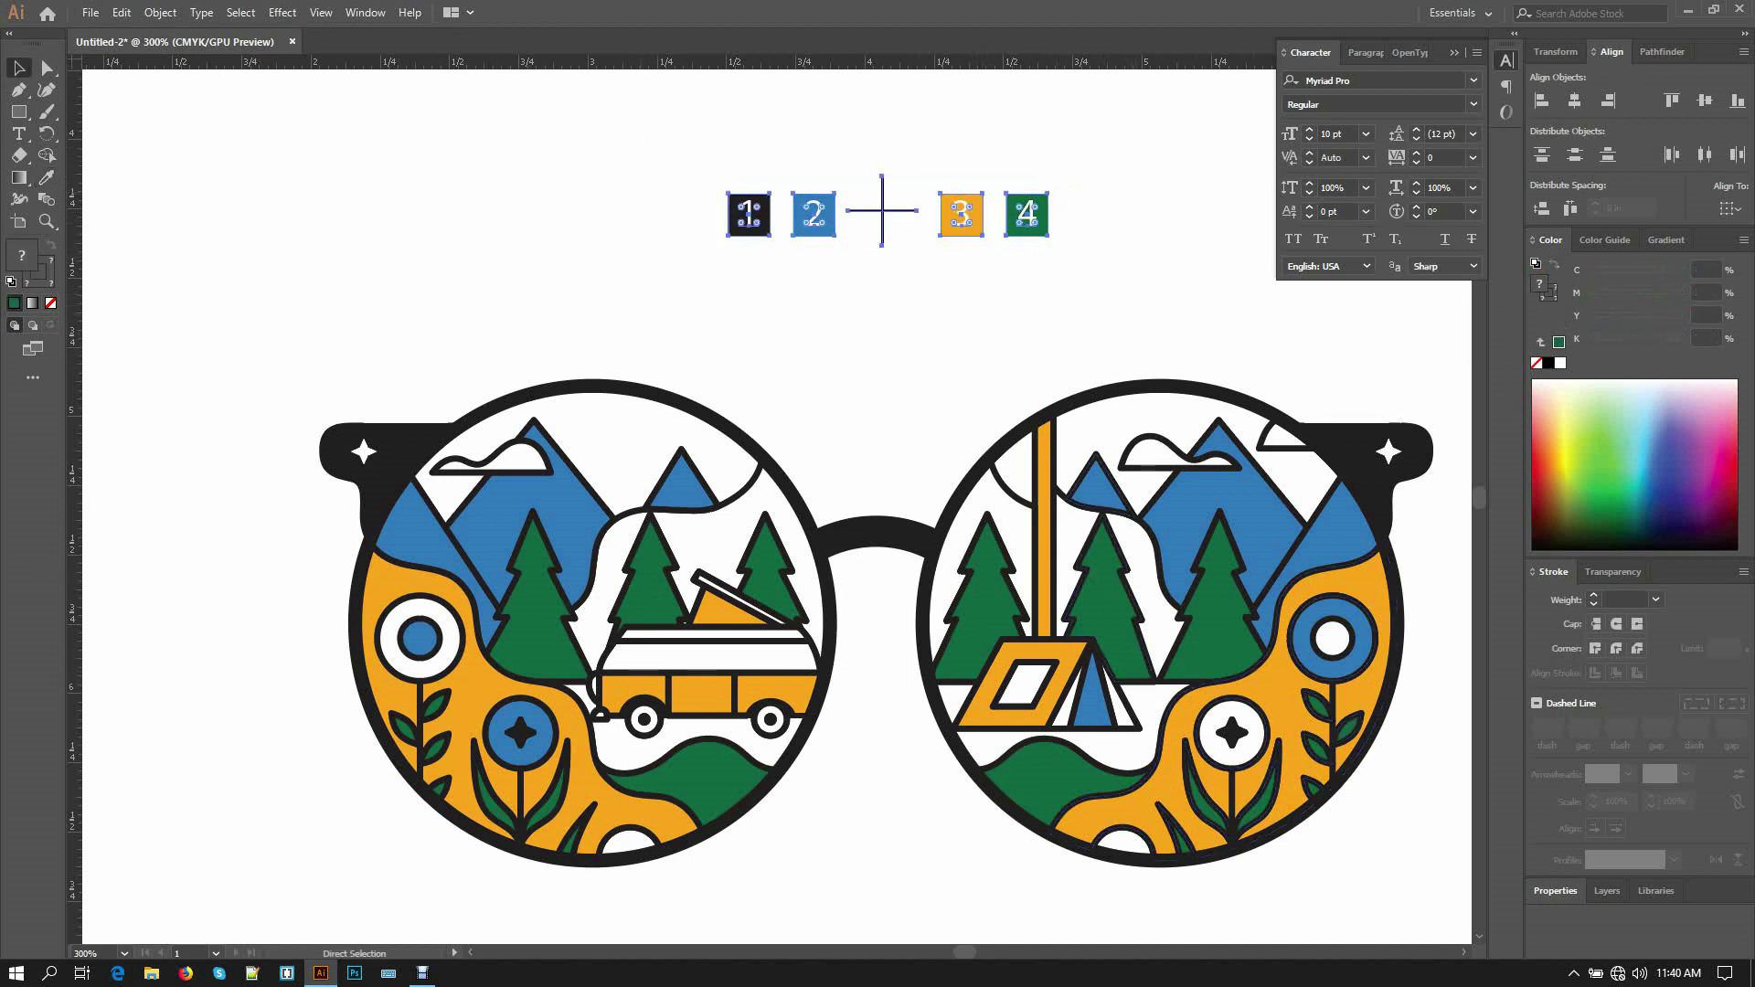
{"action": "key", "text": "ctrl+shift+a"}
{"action": "left_click_drag", "start_coordinate": [882, 567], "coordinate": [840, 511]}
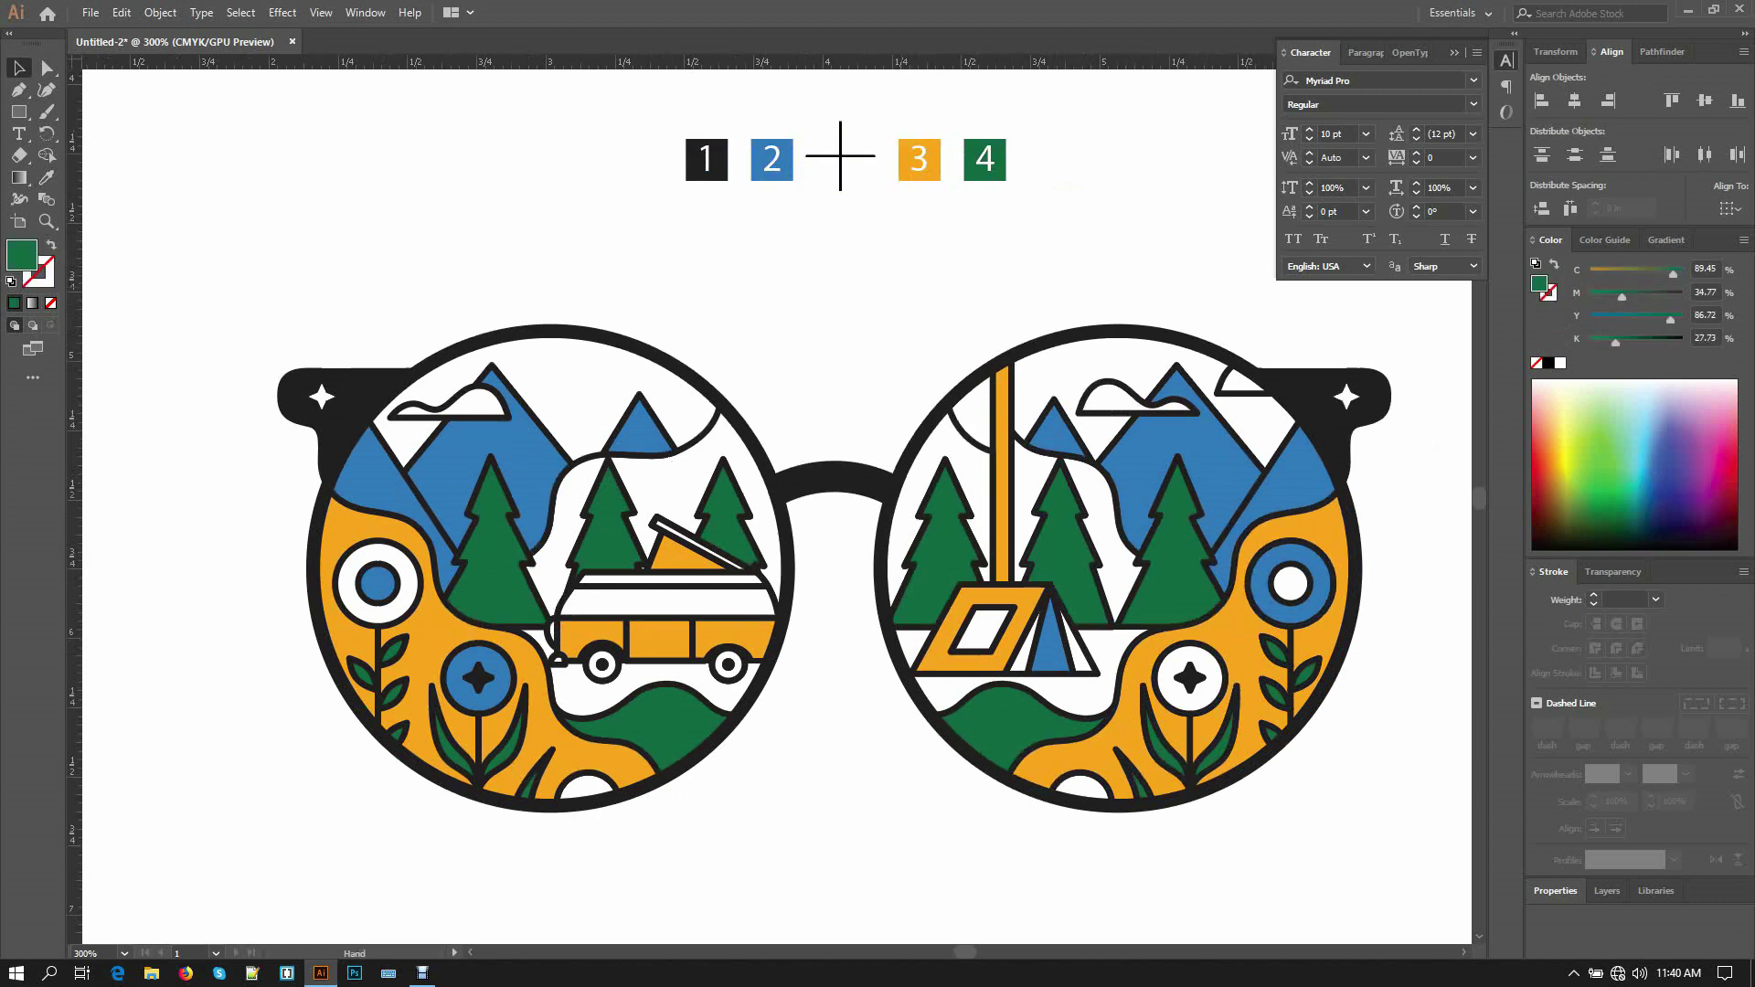
- Centre the numbered label row horizontally with the glasses artwork
{"action": "left_click", "coordinate": [918, 159]}
{"action": "key", "text": "ctrl+minus"}
{"action": "left_click_drag", "start_coordinate": [914, 585], "coordinate": [942, 346]}
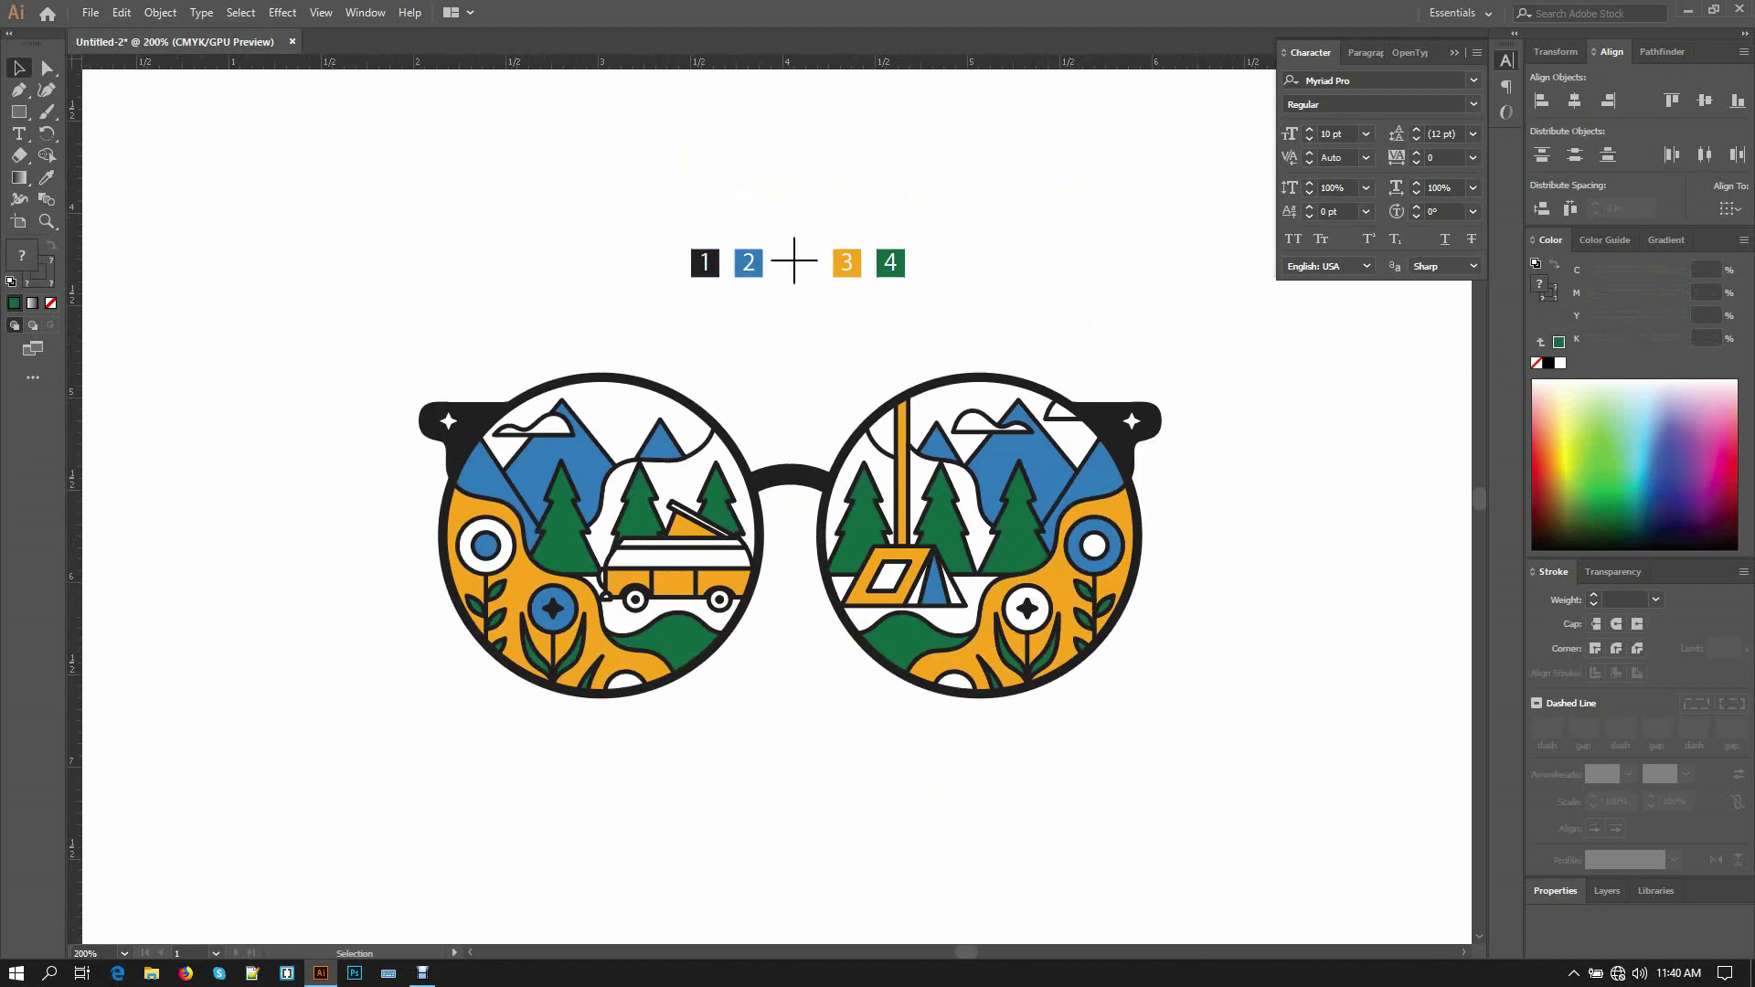
{"action": "left_click_drag", "start_coordinate": [514, 192], "coordinate": [1010, 425]}
{"action": "left_click", "coordinate": [1010, 424]}
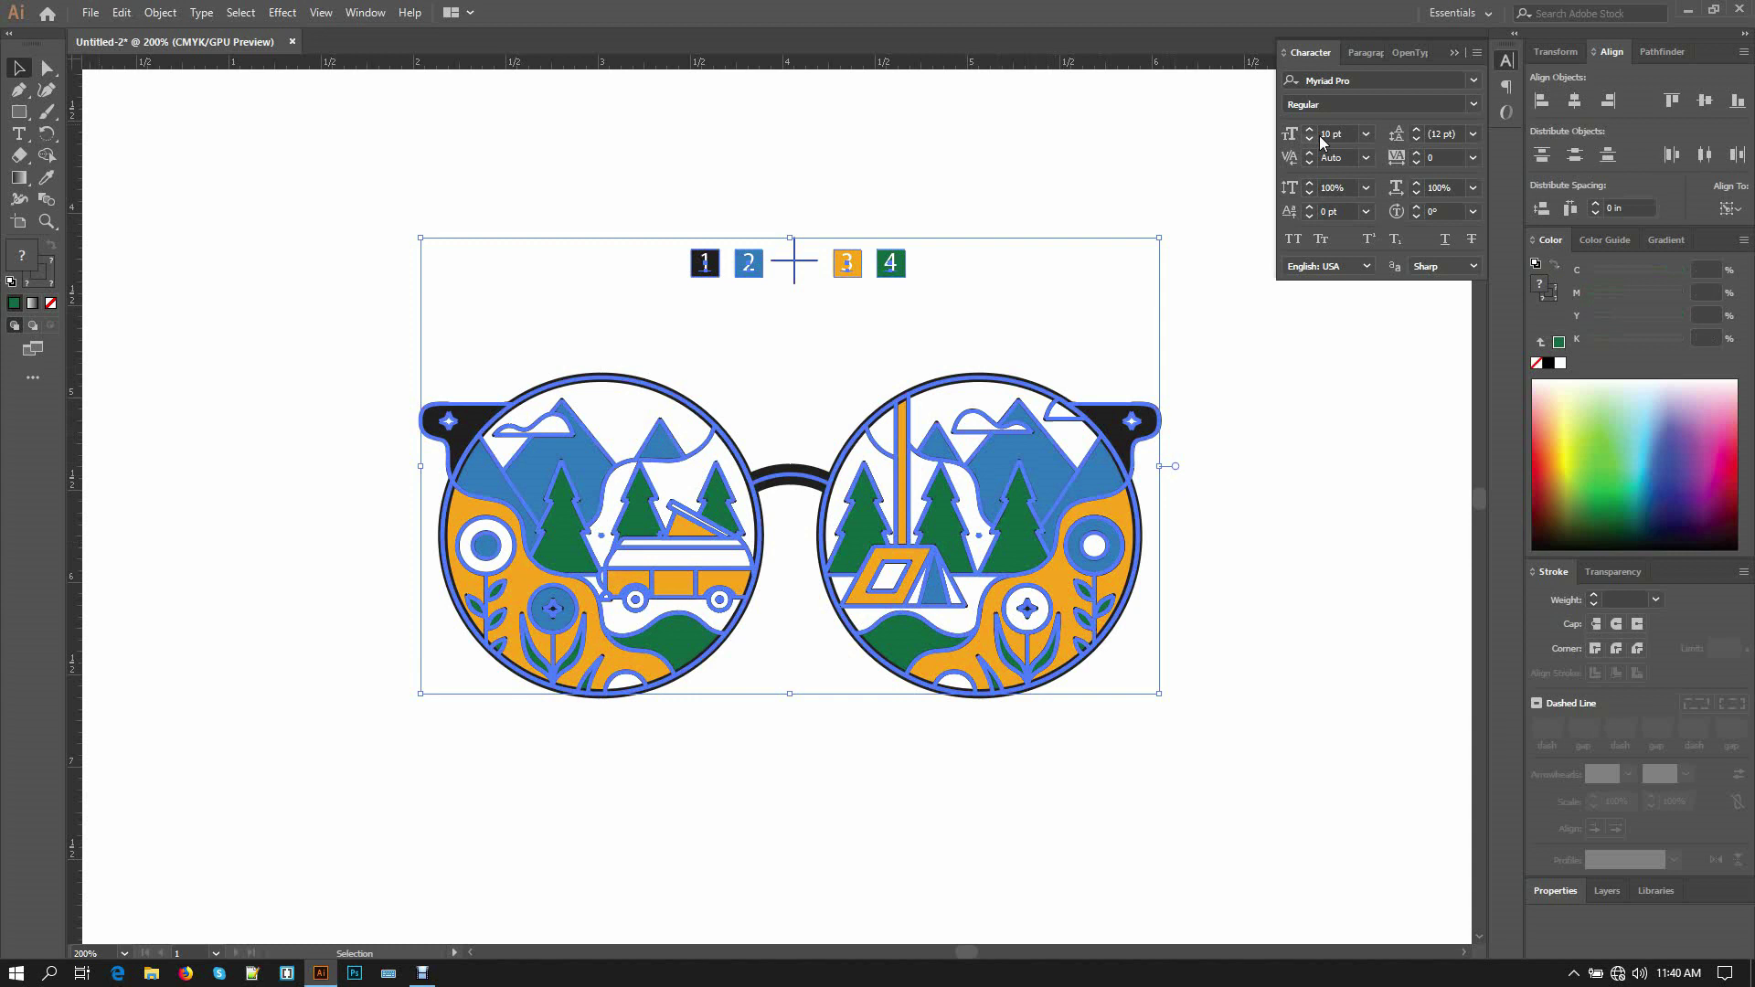
{"action": "left_click", "coordinate": [1574, 100]}
{"action": "key", "text": "ctrl+shift+a"}
- Duplicate the numbered label row straight down to just below the glasses
{"action": "left_click", "coordinate": [787, 260]}
{"action": "left_click_drag", "start_coordinate": [882, 265], "coordinate": [882, 739]}
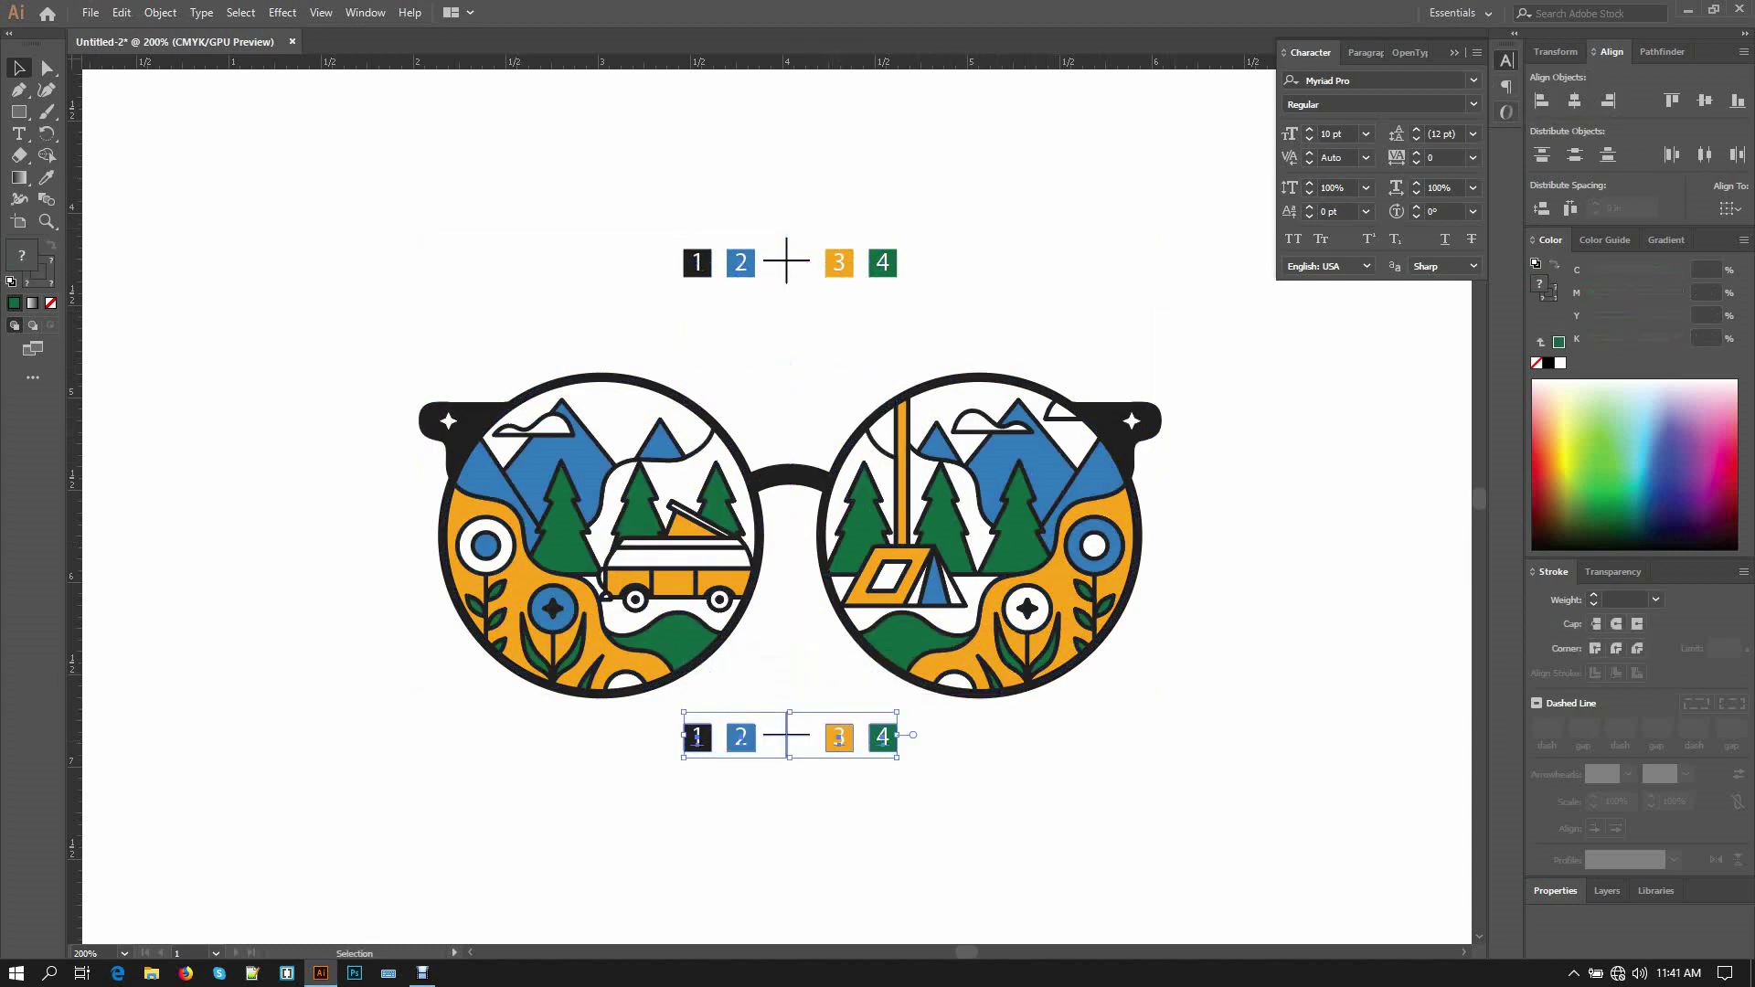
{"action": "key", "text": "ctrl+shift+a"}
{"action": "left_click_drag", "start_coordinate": [882, 585], "coordinate": [888, 548]}
- Group the glasses artwork with the label rows above and below it
{"action": "left_click_drag", "start_coordinate": [804, 160], "coordinate": [960, 270]}
{"action": "left_click_drag", "start_coordinate": [880, 224], "coordinate": [850, 193]}
{"action": "key", "text": "ctrl+shift+a"}
{"action": "left_click_drag", "start_coordinate": [301, 167], "coordinate": [1259, 815]}
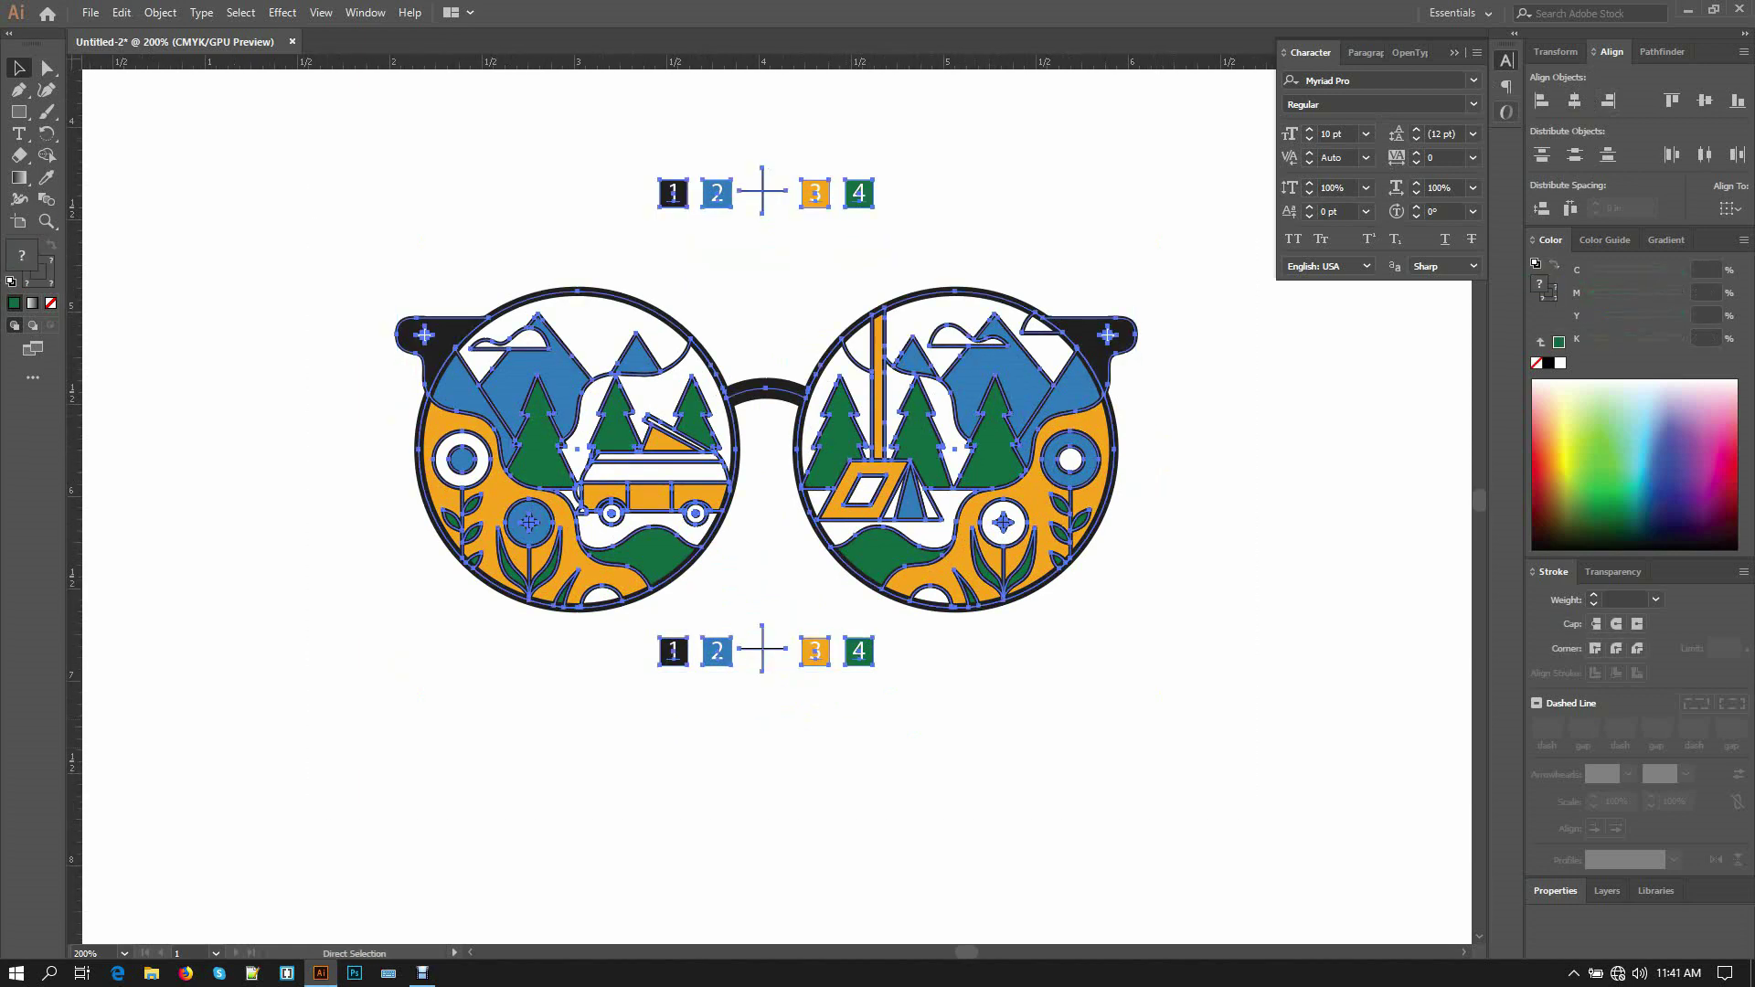
{"action": "key", "text": "ctrl+shift+a"}
- Duplicate the labelled glasses artwork to the empty area outside the artboard's upper-left corner
{"action": "key", "text": "ctrl+minus"}
{"action": "key", "text": "ctrl+minus"}
{"action": "key", "text": "ctrl+minus"}
{"action": "key", "text": "Tab"}
{"action": "key", "text": "ctrl+a"}
{"action": "left_click_drag", "start_coordinate": [827, 461], "coordinate": [388, 244]}
{"action": "key", "text": "ctrl+shift+a"}
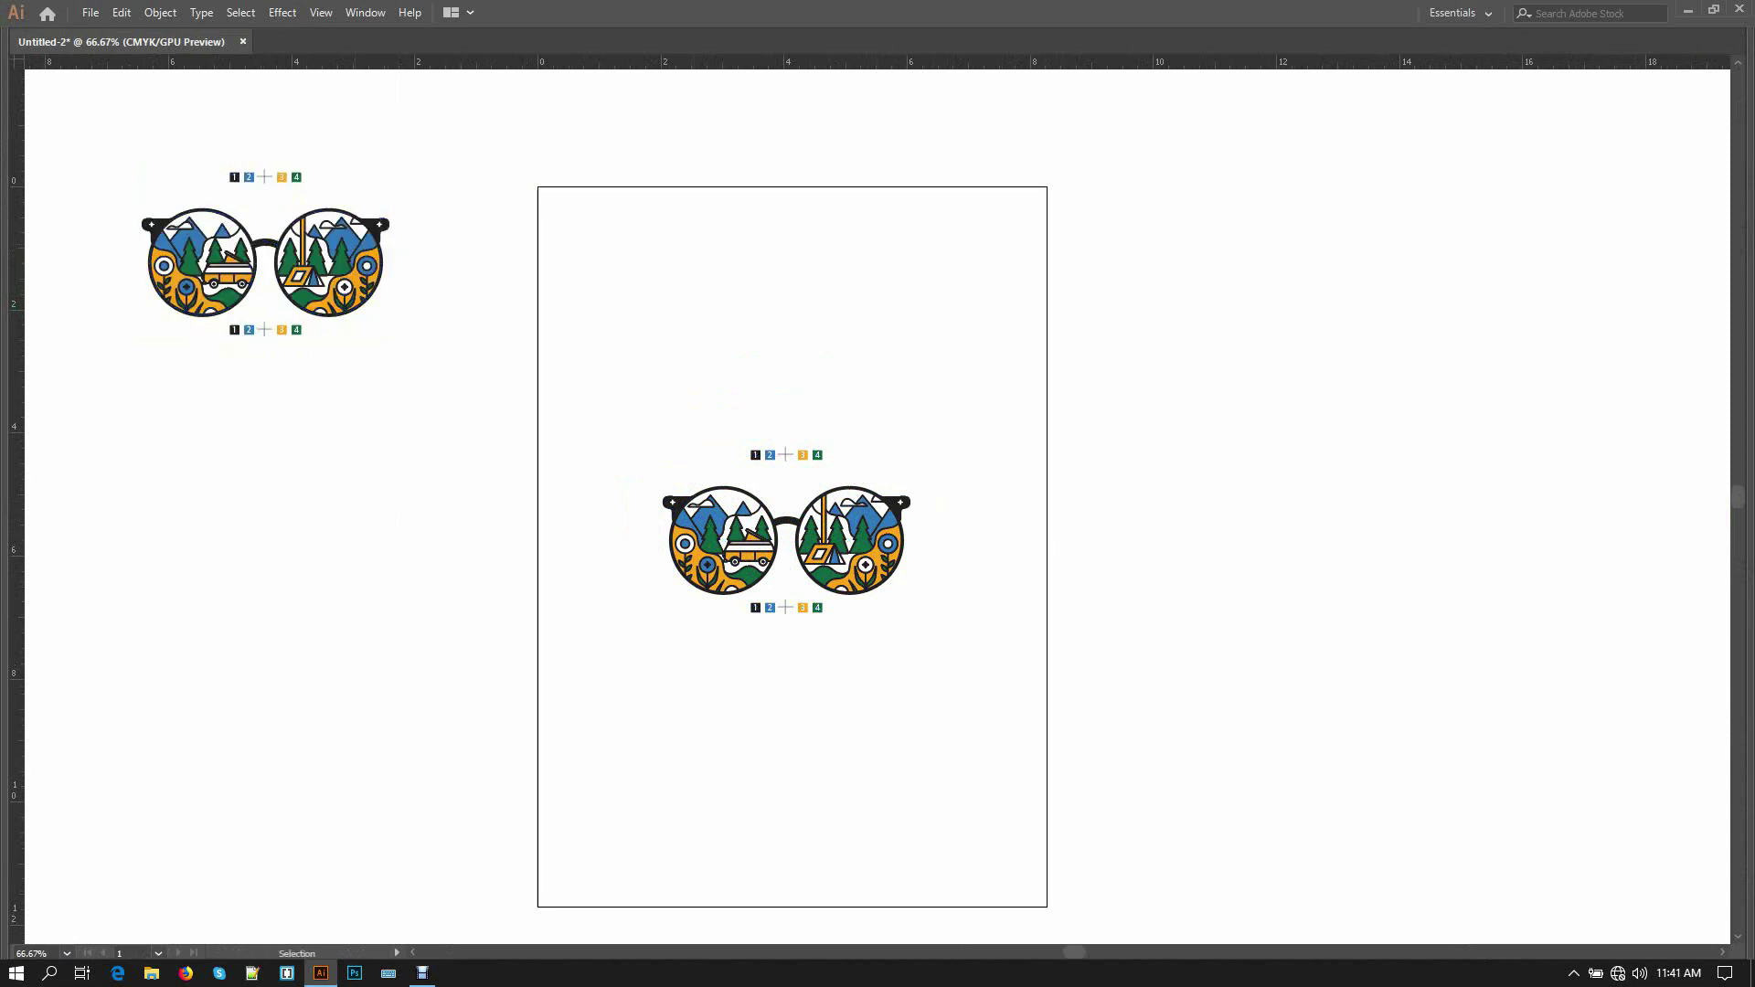
- Move the labelled glasses from the middle of the artboard to its upper-left area
{"action": "left_click_drag", "start_coordinate": [797, 512], "coordinate": [945, 624]}
{"action": "left_click_drag", "start_coordinate": [985, 633], "coordinate": [880, 272]}
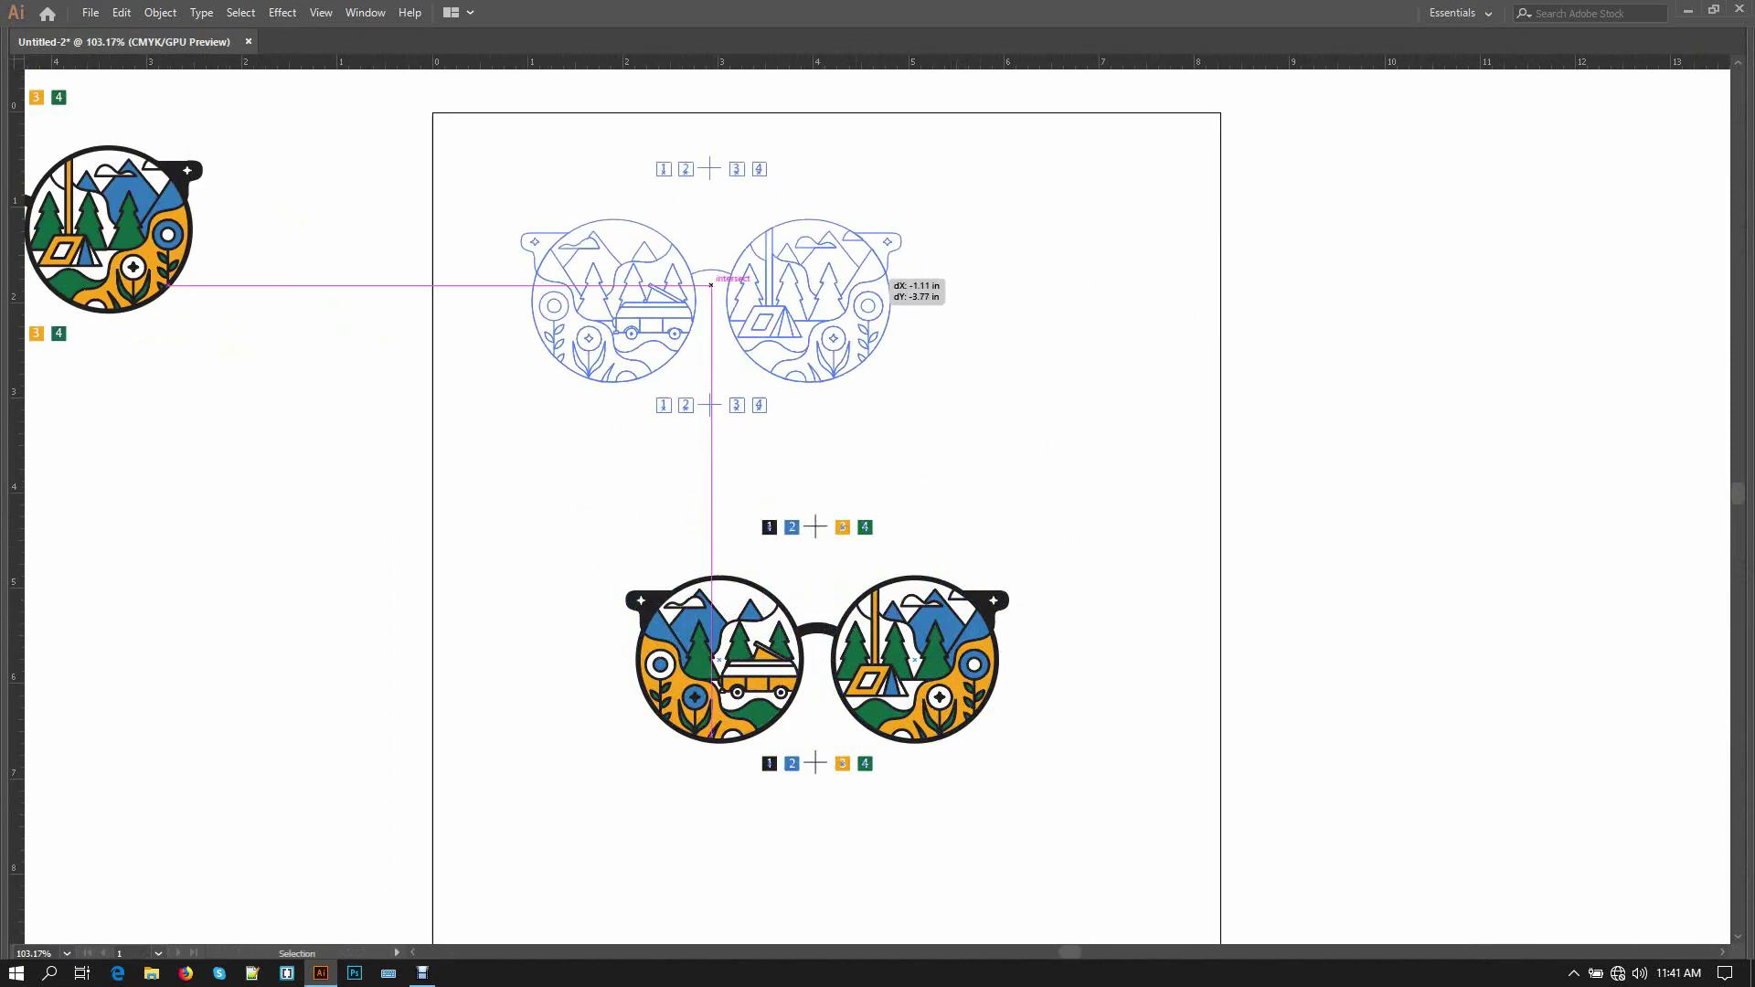
{"action": "left_click_drag", "start_coordinate": [711, 285], "coordinate": [747, 188]}
{"action": "key", "text": "a"}
{"action": "key", "text": "v"}
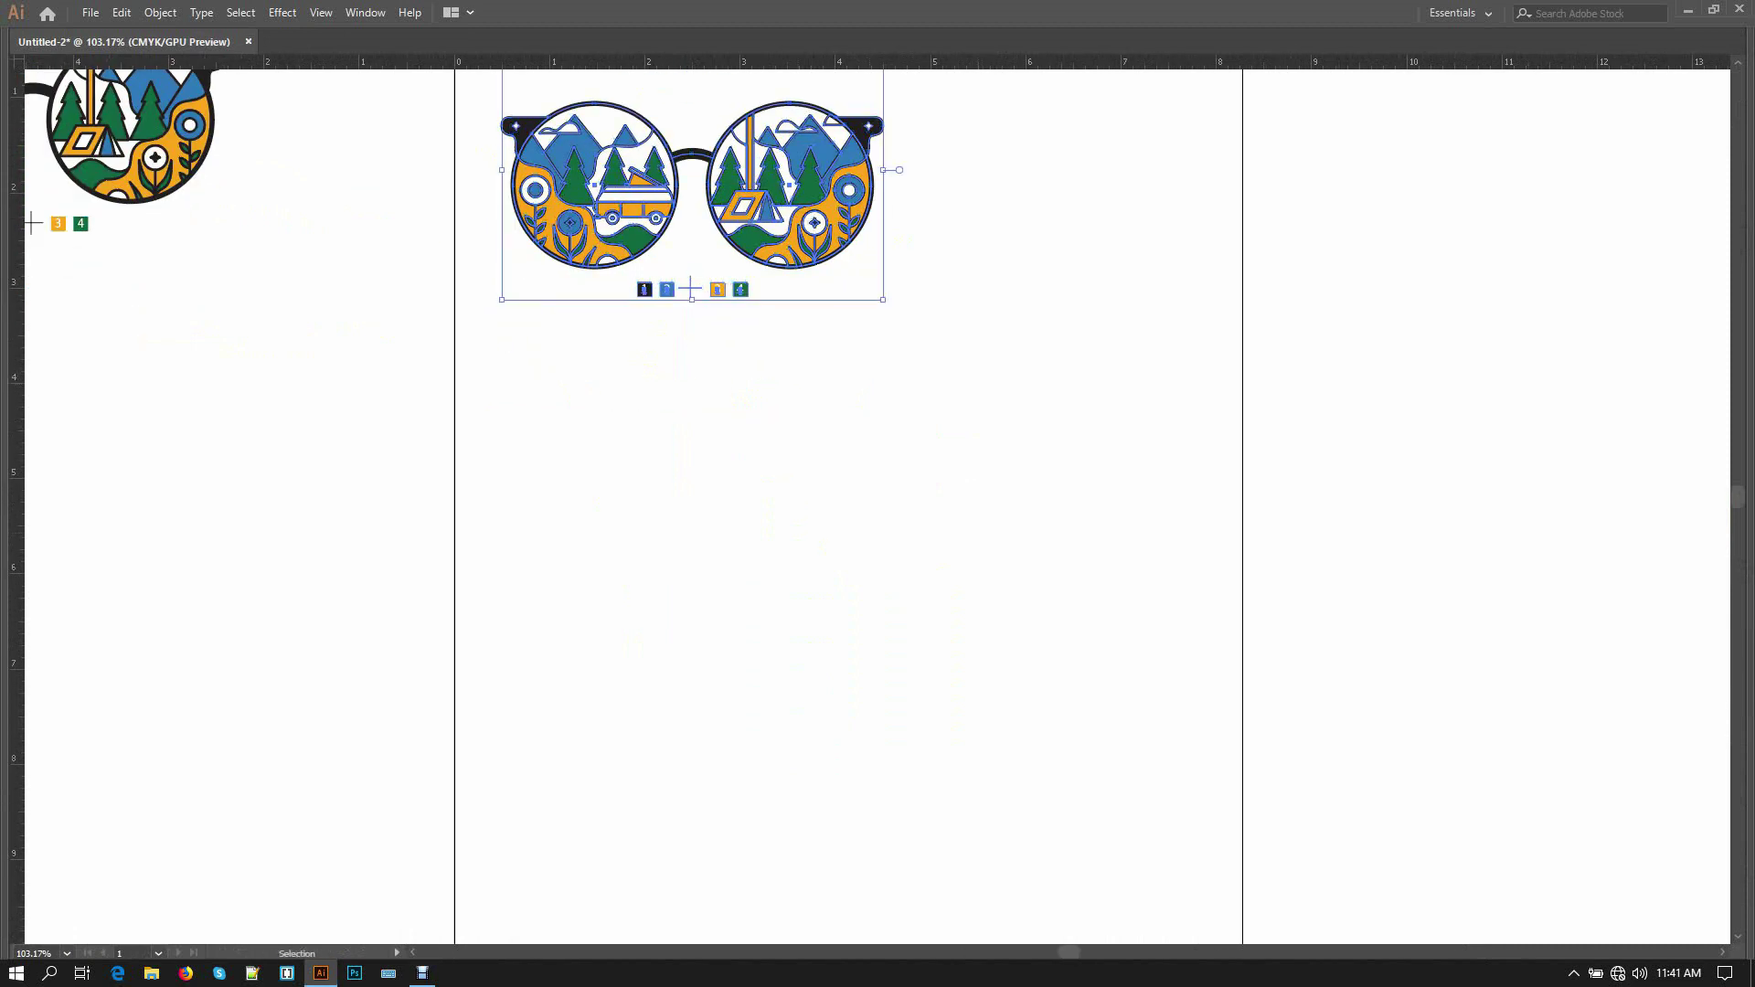
- Duplicate the labelled glasses once, straight below the original on the artboard, and undo the extra repeated copy
{"action": "scroll", "coordinate": [869, 128], "scroll_direction": "down", "scroll_amount": 1}
{"action": "left_click_drag", "start_coordinate": [870, 93], "coordinate": [867, 618]}
{"action": "key", "text": "ctrl+d"}
{"action": "key", "text": "ctrl+z"}
- Duplicate both stacked glasses artworks sideways to form a two-by-two arrangement
{"action": "left_click_drag", "start_coordinate": [1034, 662], "coordinate": [718, 110]}
{"action": "left_click_drag", "start_coordinate": [827, 127], "coordinate": [814, 374]}
{"action": "left_click_drag", "start_coordinate": [813, 355], "coordinate": [1251, 407]}
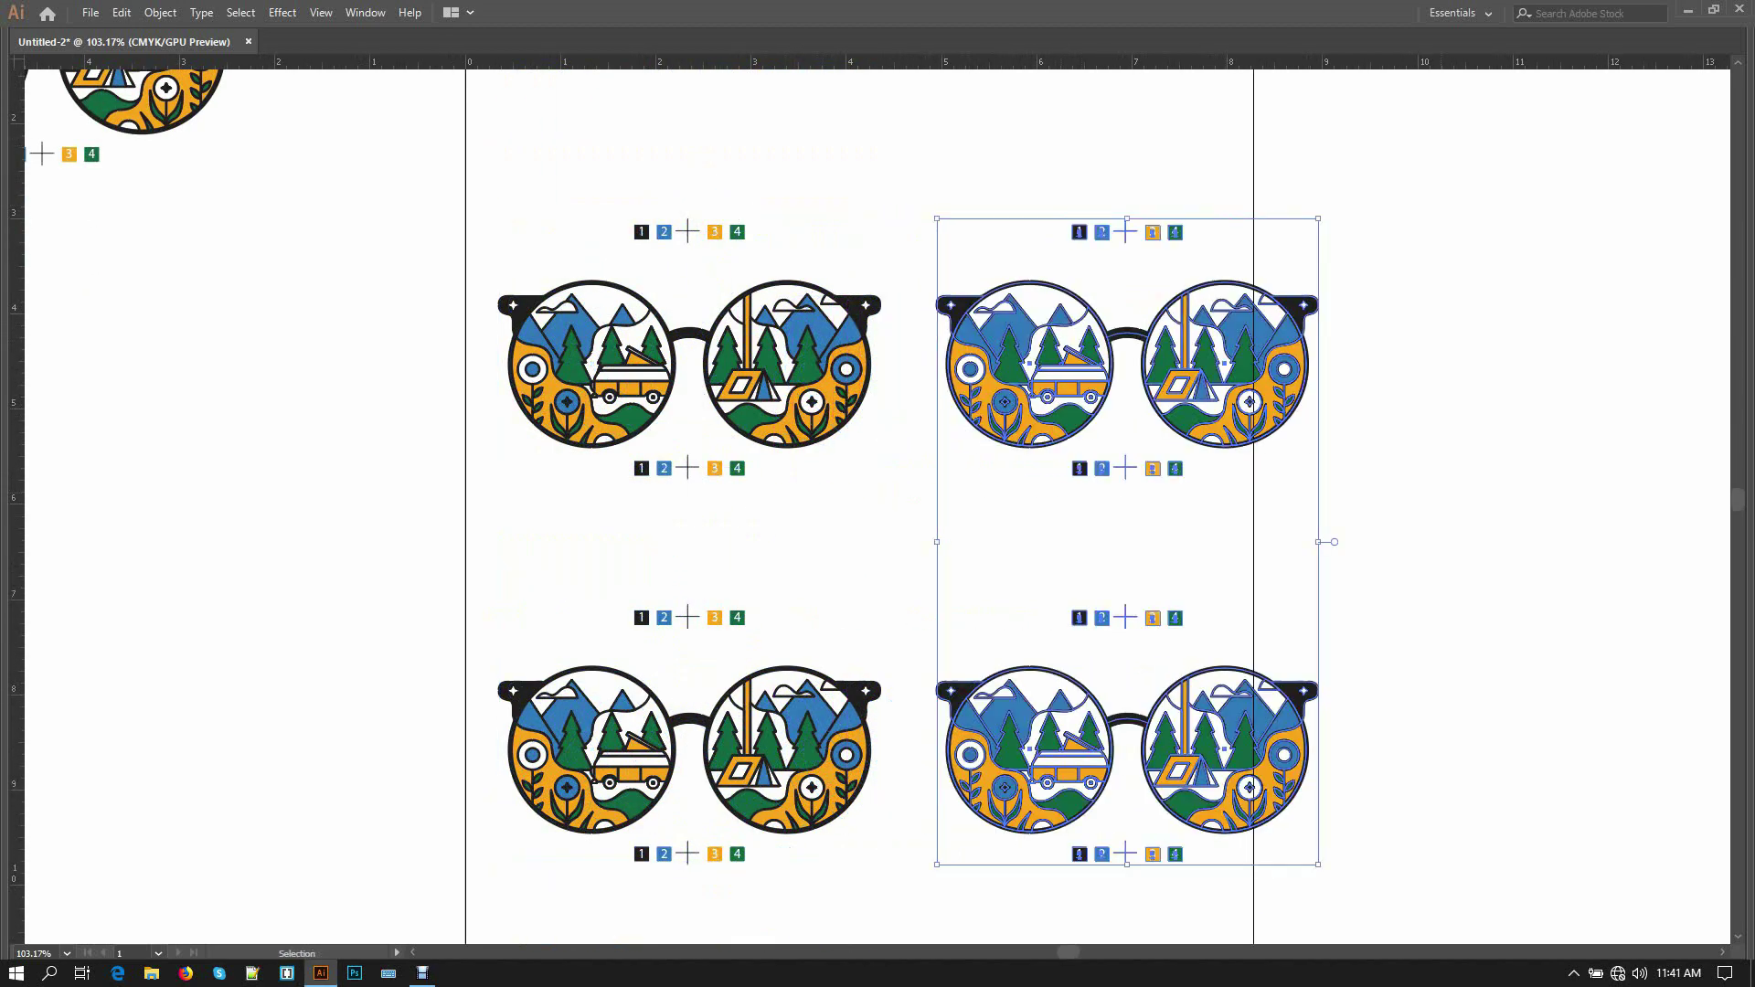
{"action": "left_click", "coordinate": [1368, 563]}
{"action": "left_click_drag", "start_coordinate": [1369, 563], "coordinate": [1356, 479]}
- Save the document over the existing "Video test" Illustrator file on the Desktop, using the Illustrator CC version
{"action": "key", "text": "ctrl+s"}
{"action": "key", "text": "ctrl+shift+s"}
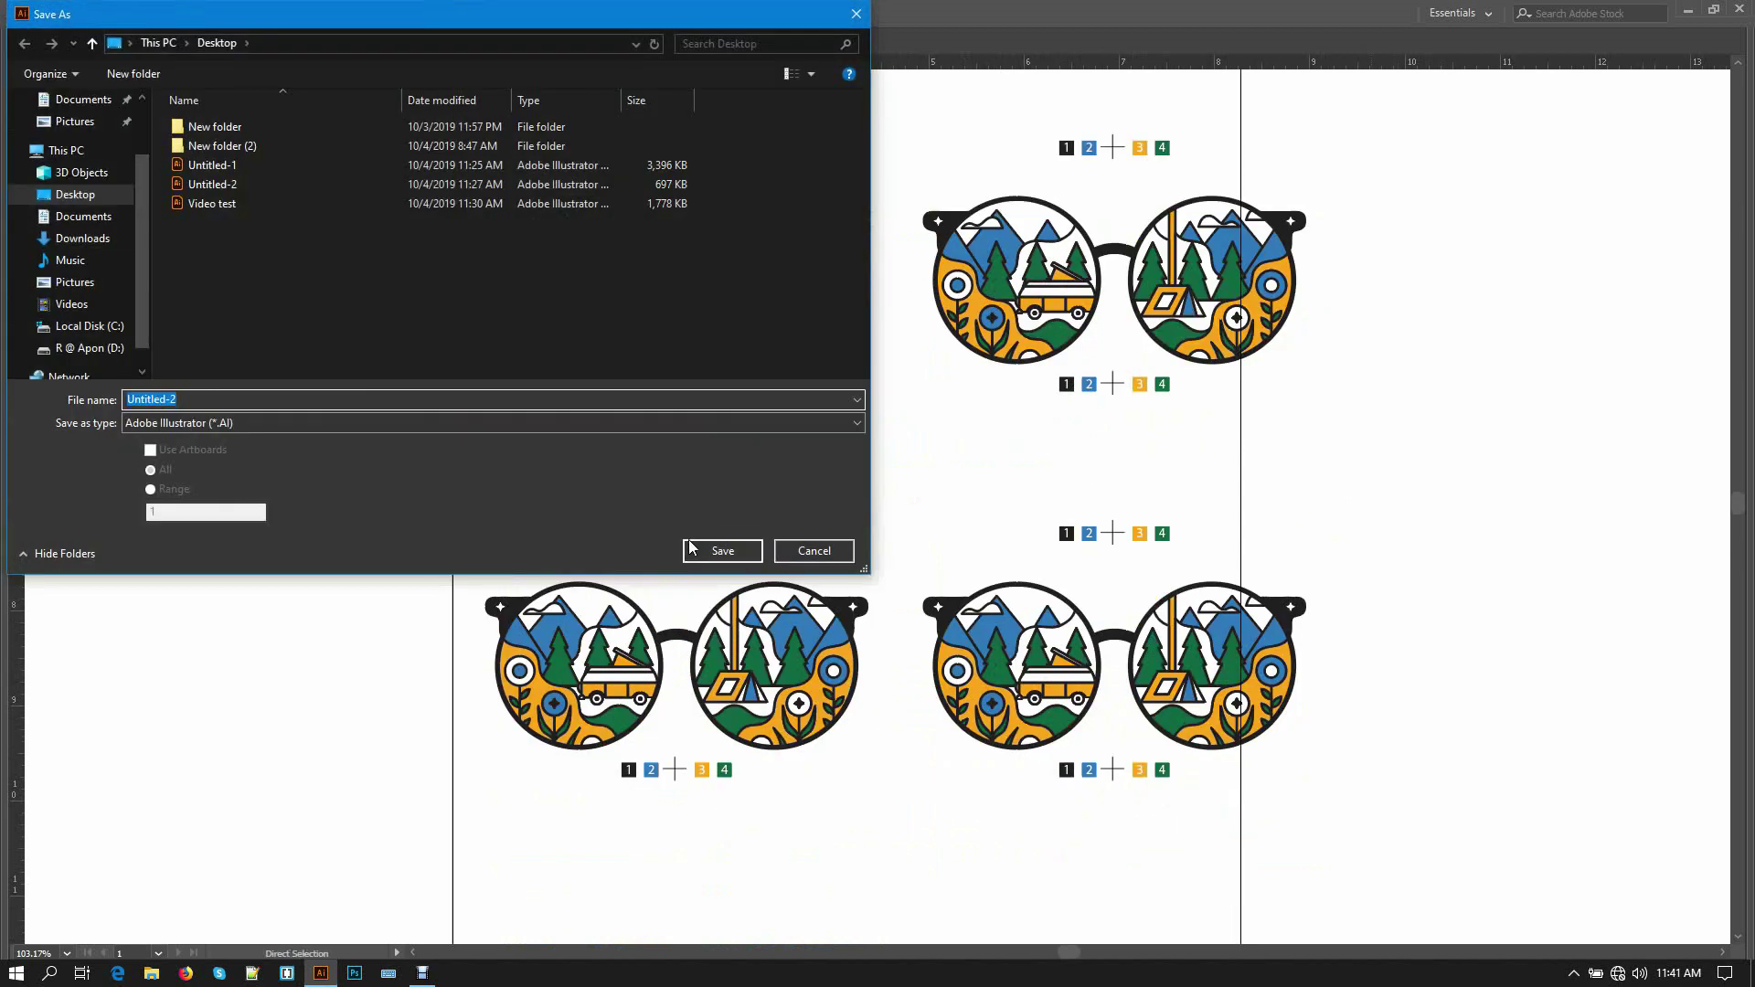
{"action": "left_click", "coordinate": [215, 204]}
{"action": "left_click", "coordinate": [751, 552]}
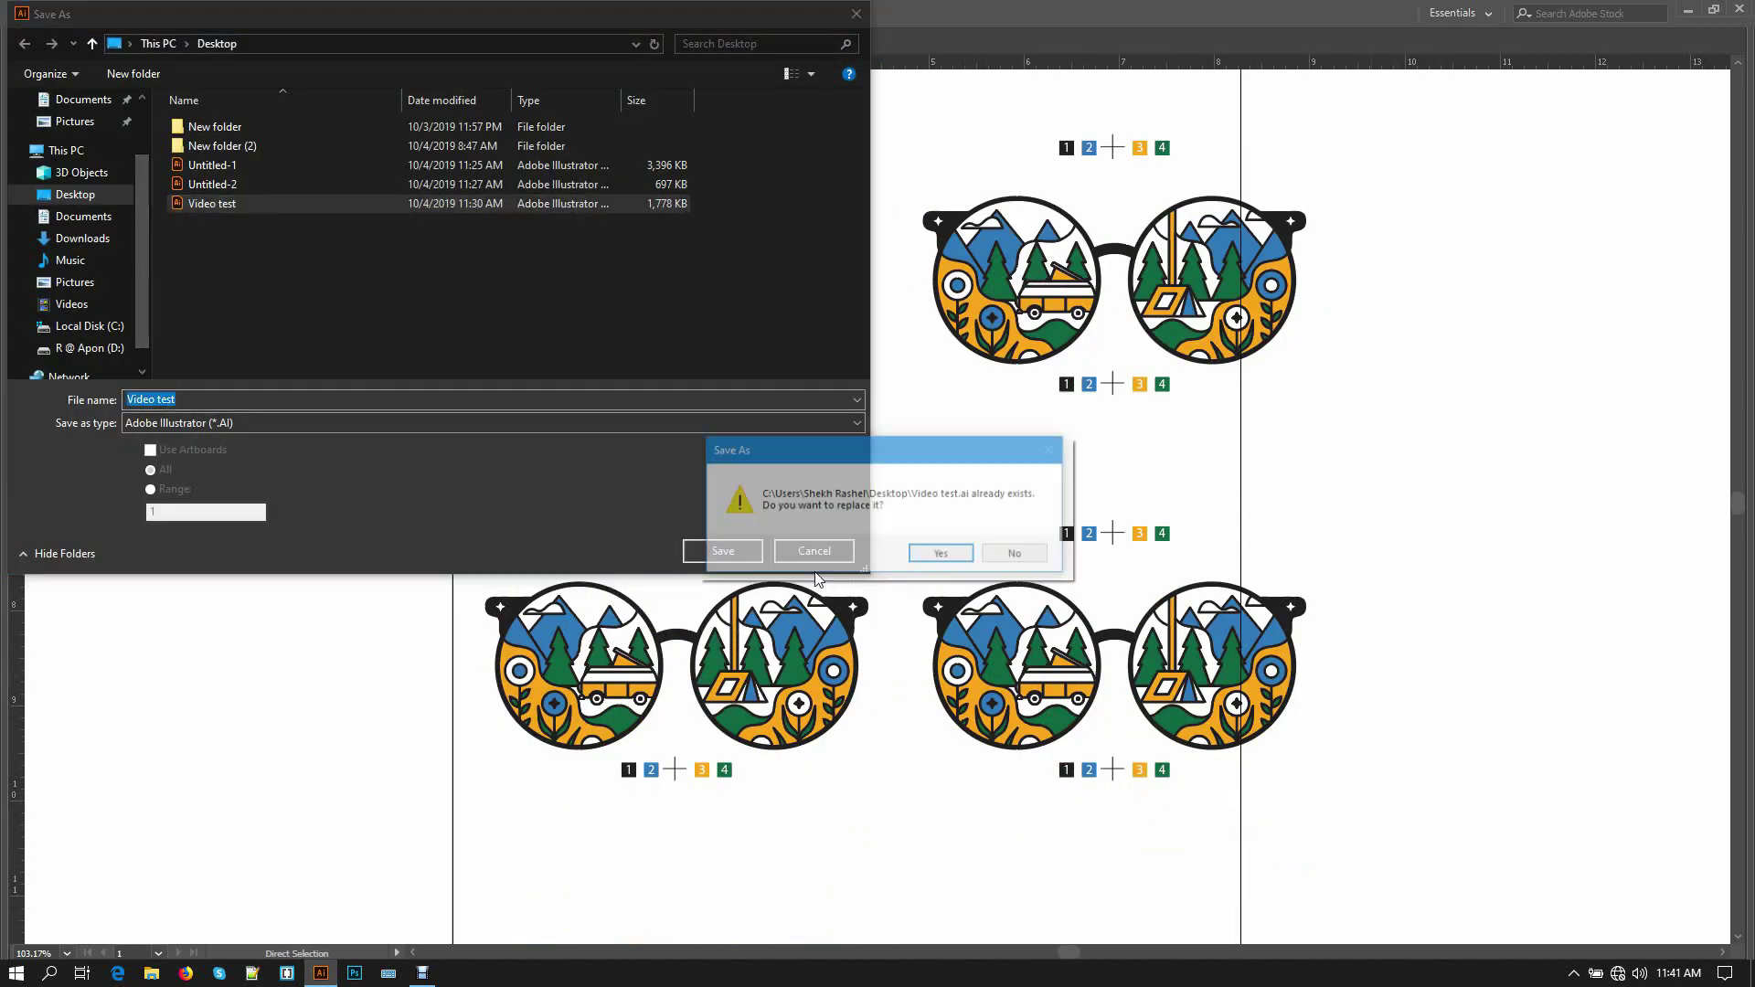
{"action": "left_click", "coordinate": [954, 552]}
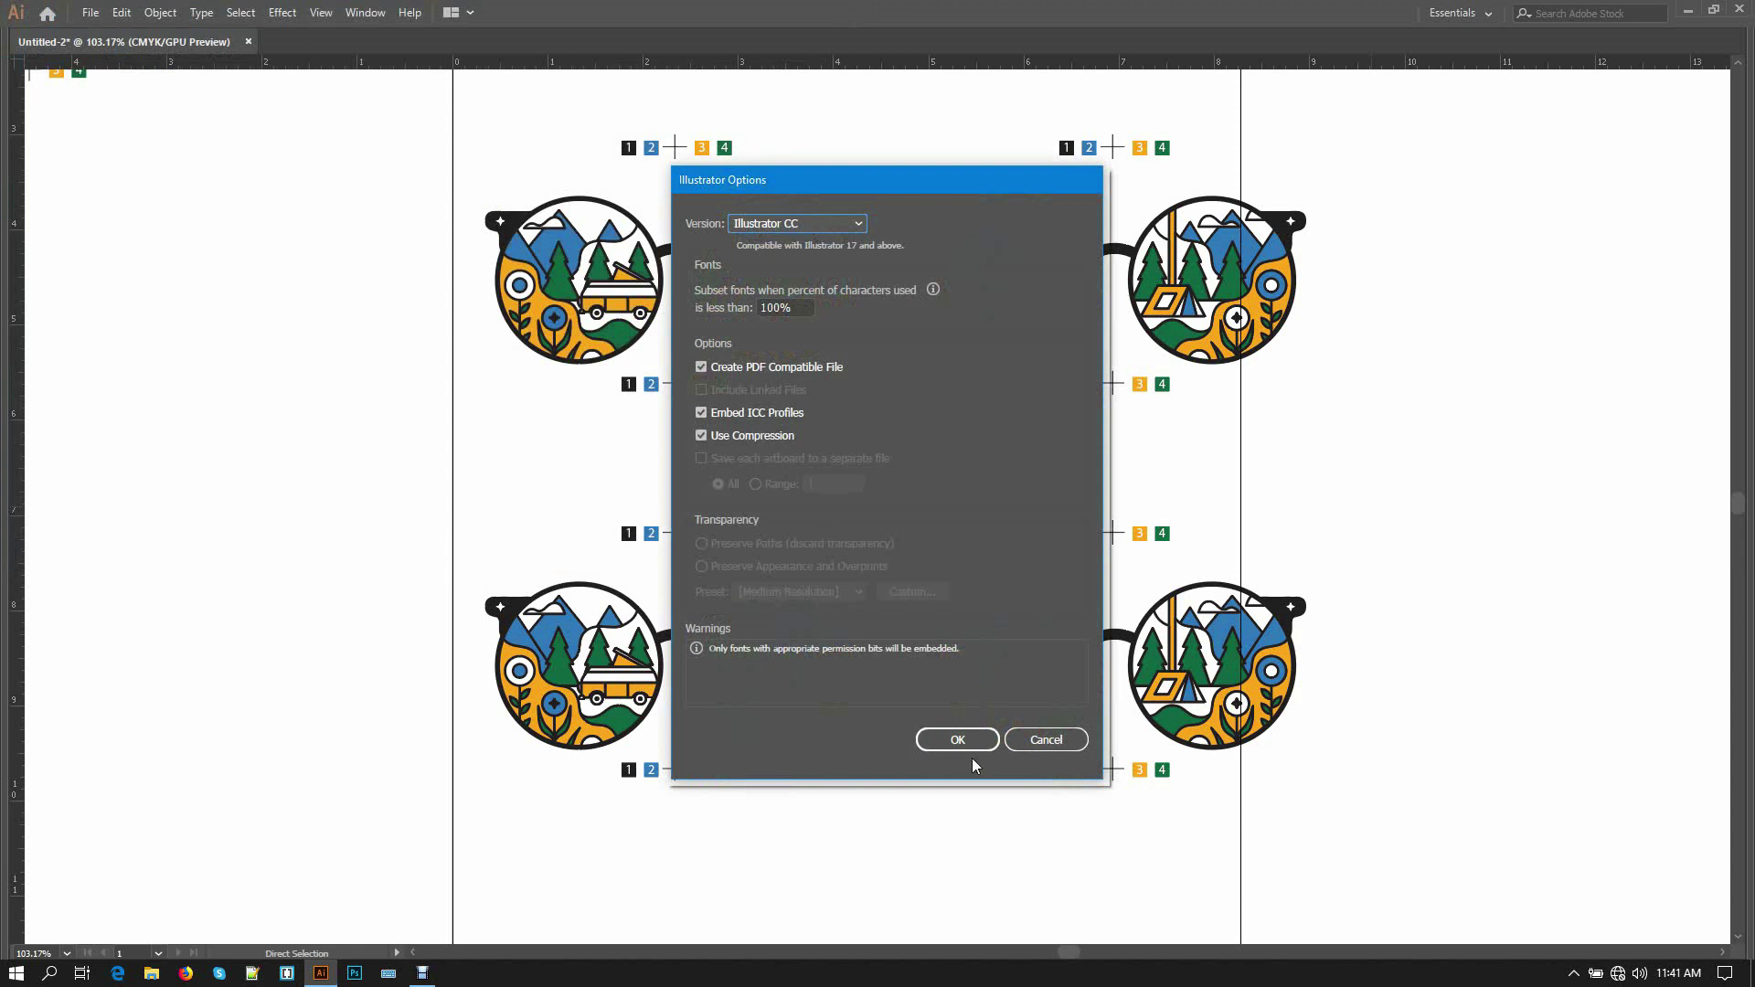
{"action": "left_click", "coordinate": [971, 744]}
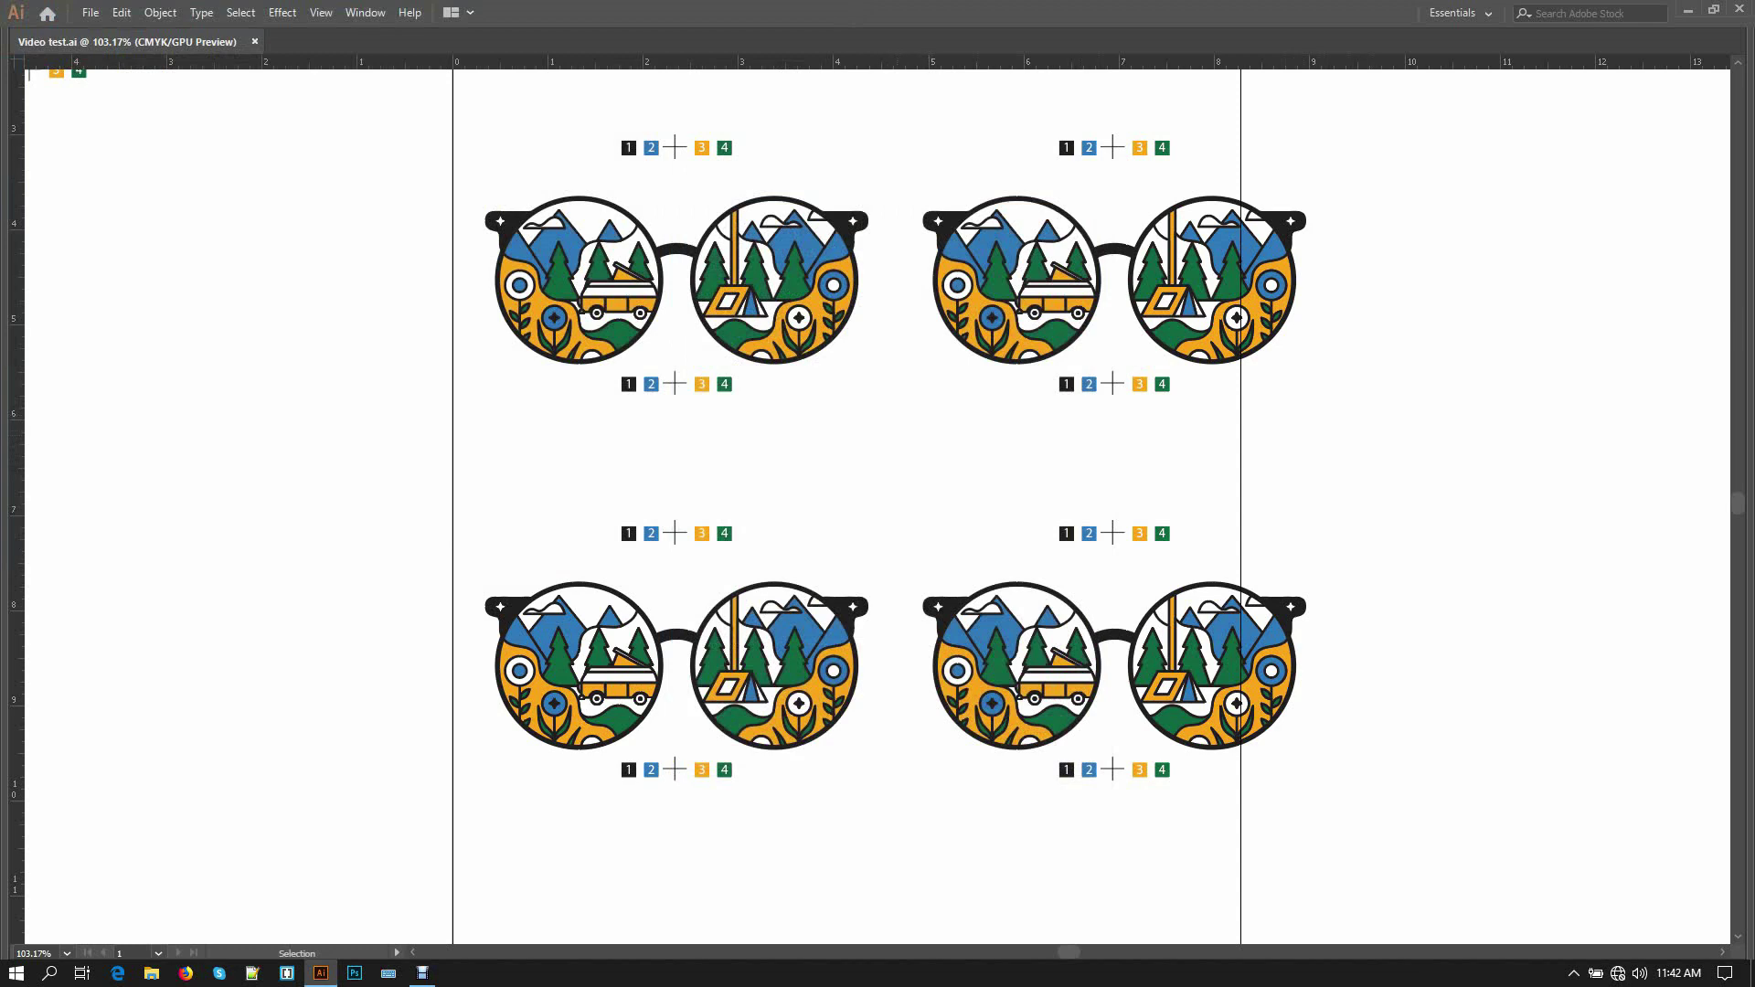
- Hide the three other glasses copies in the arrangement, keeping only the upper-left one
{"action": "left_click_drag", "start_coordinate": [1435, 211], "coordinate": [1142, 758]}
{"action": "left_click", "coordinate": [782, 606], "text": "shift"}
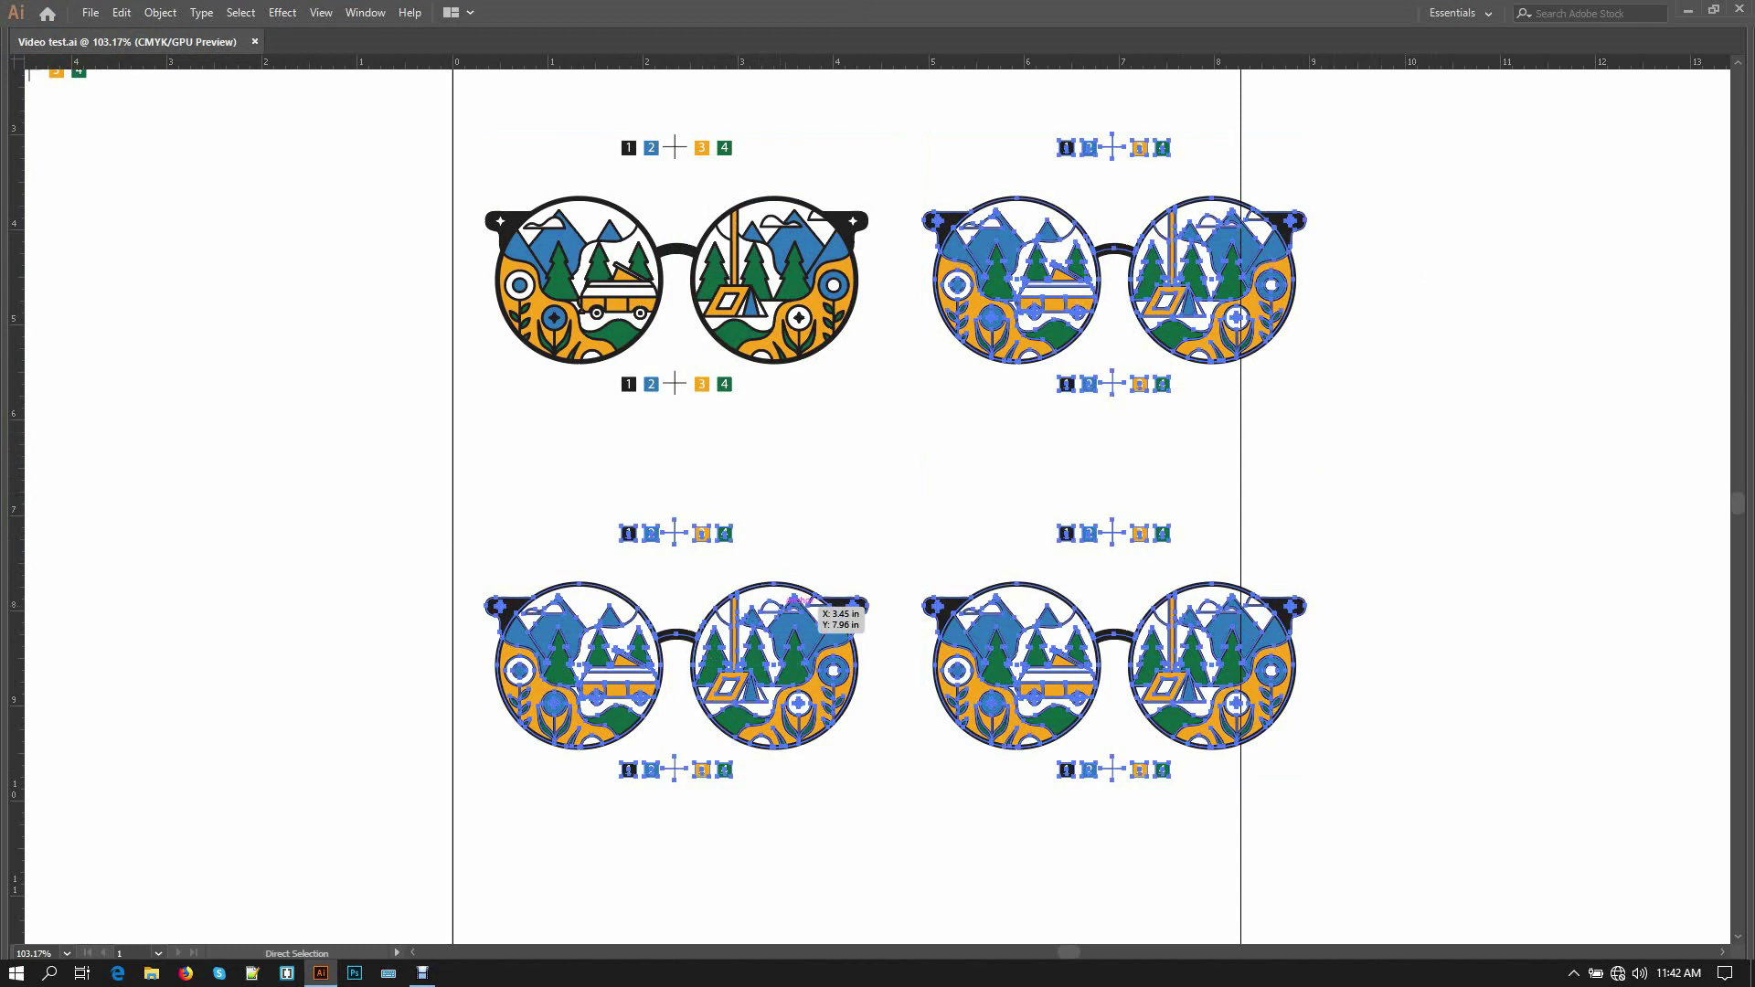
{"action": "key", "text": "Delete"}
- Select everything that shares label square 2's blue fill colour and change its fill to white
{"action": "scroll", "coordinate": [728, 301], "scroll_direction": "up", "scroll_amount": 3}
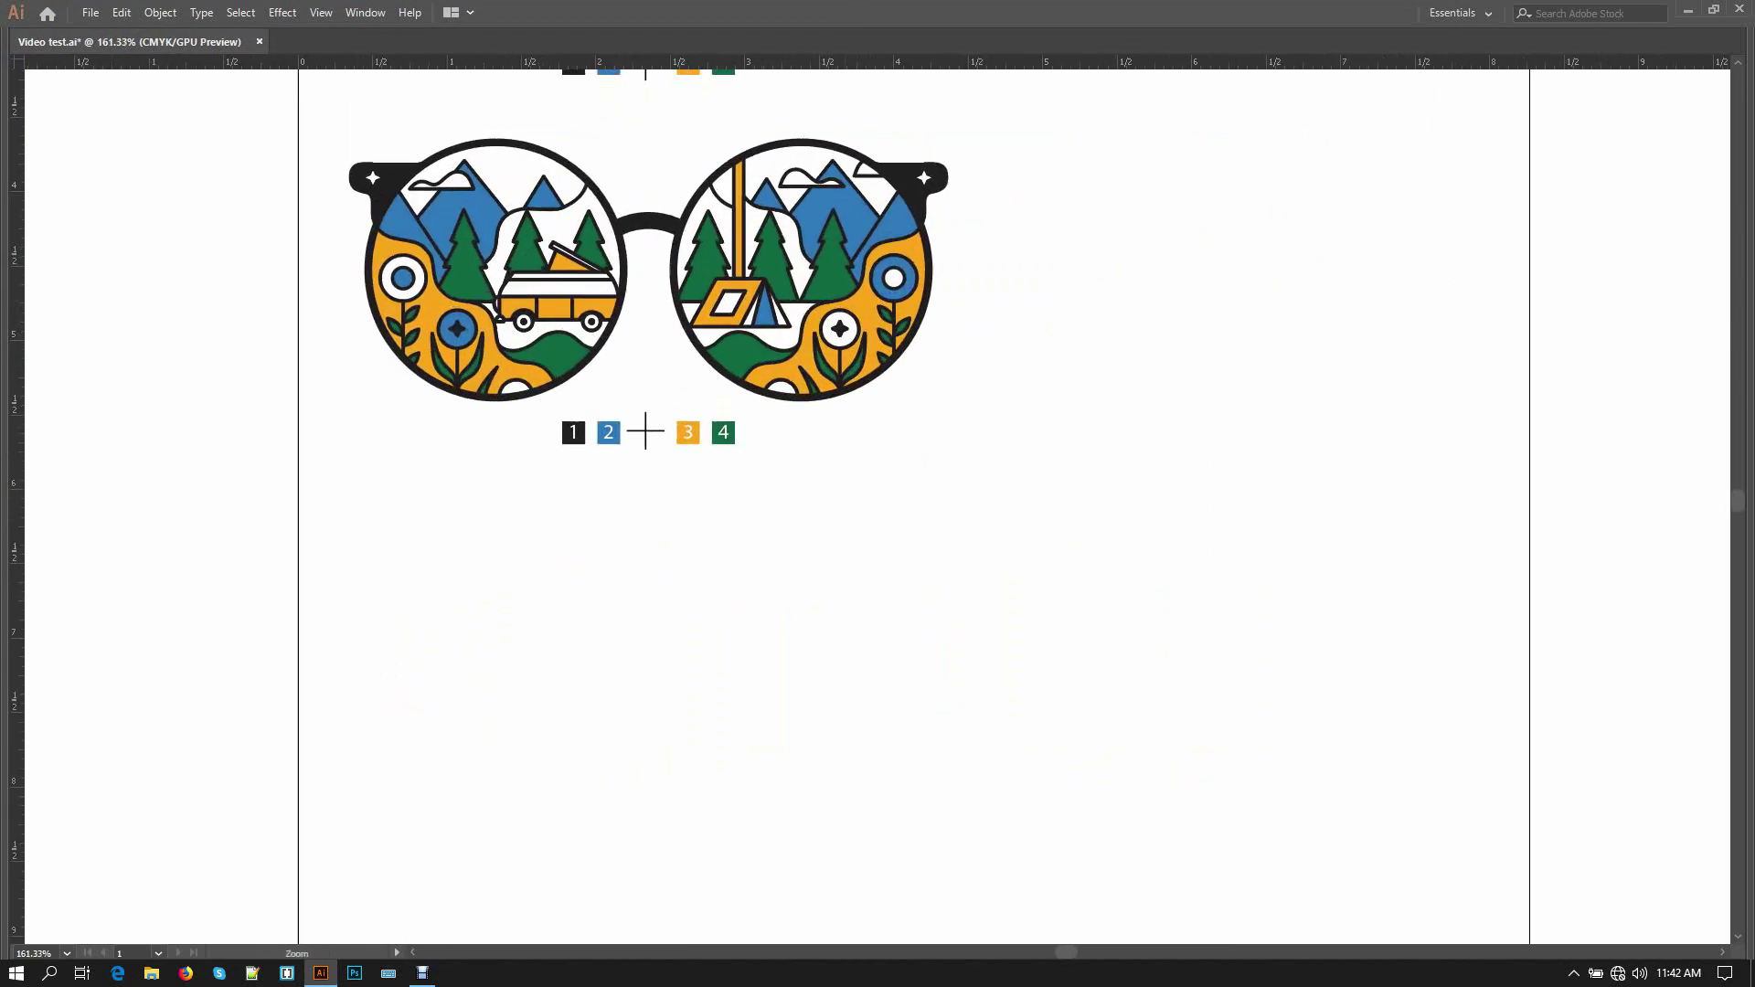
{"action": "scroll", "coordinate": [728, 301], "scroll_direction": "up", "scroll_amount": 3}
{"action": "left_click", "coordinate": [624, 196]}
{"action": "key", "text": "alt+s"}
{"action": "key", "text": "m"}
{"action": "key", "text": "f"}
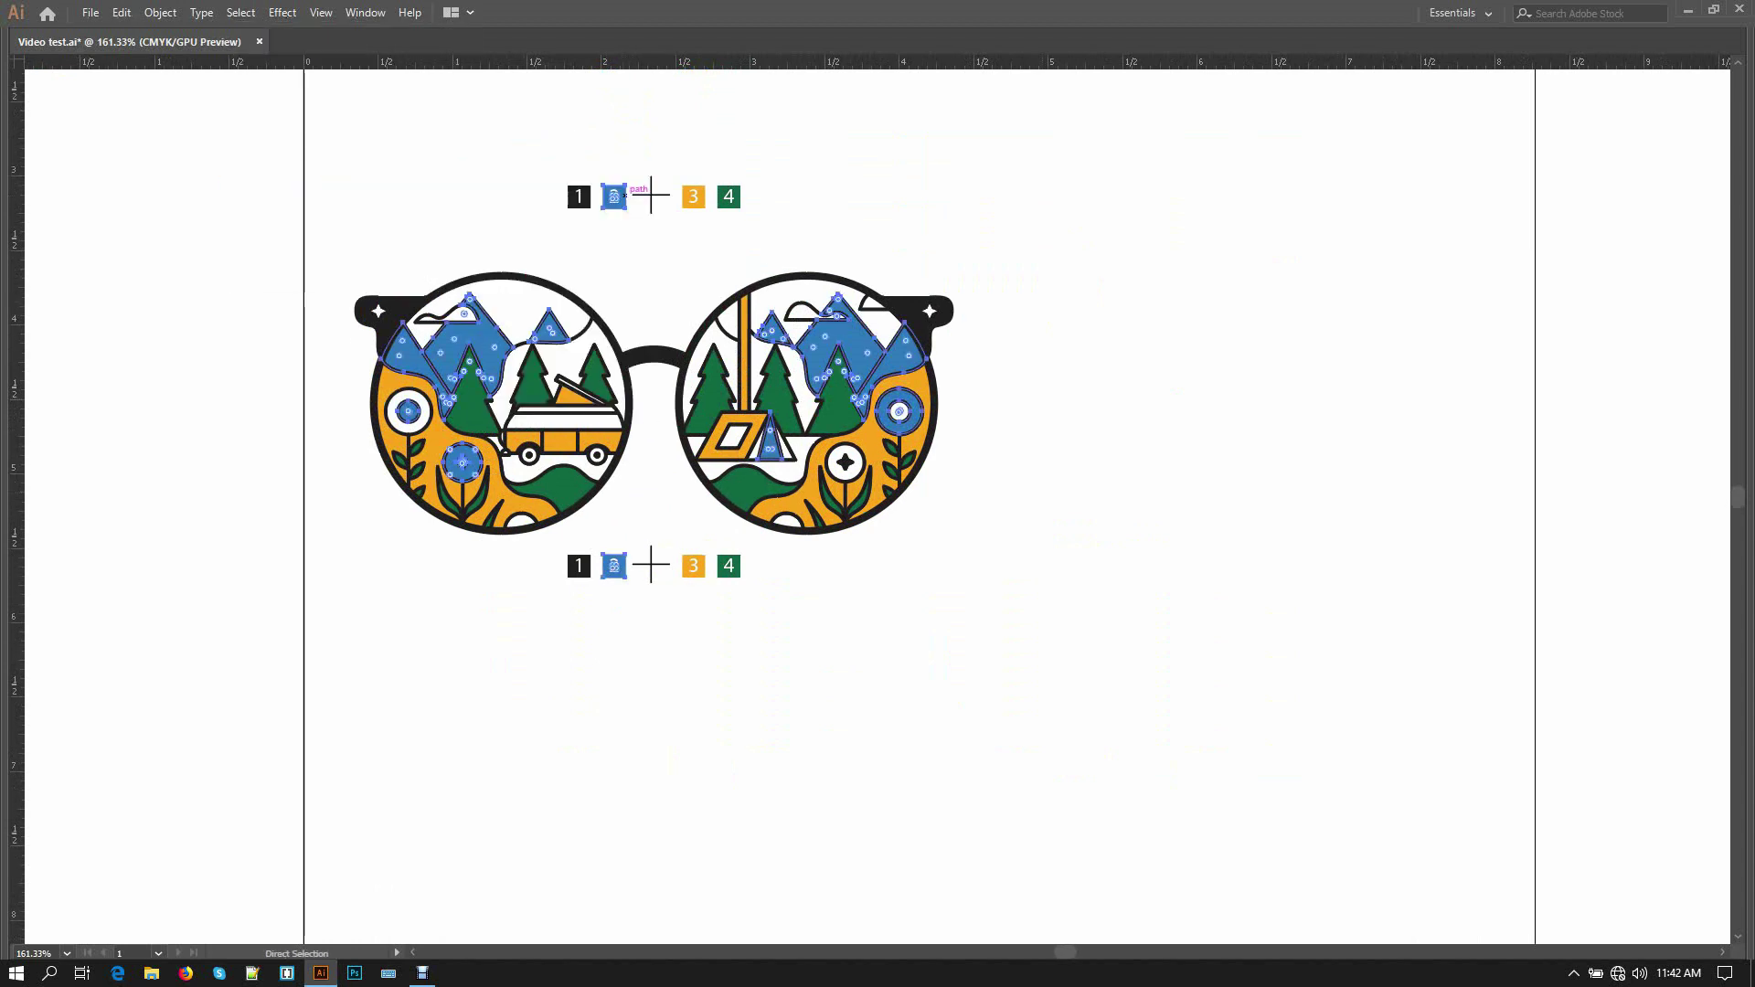
{"action": "key", "text": "Tab"}
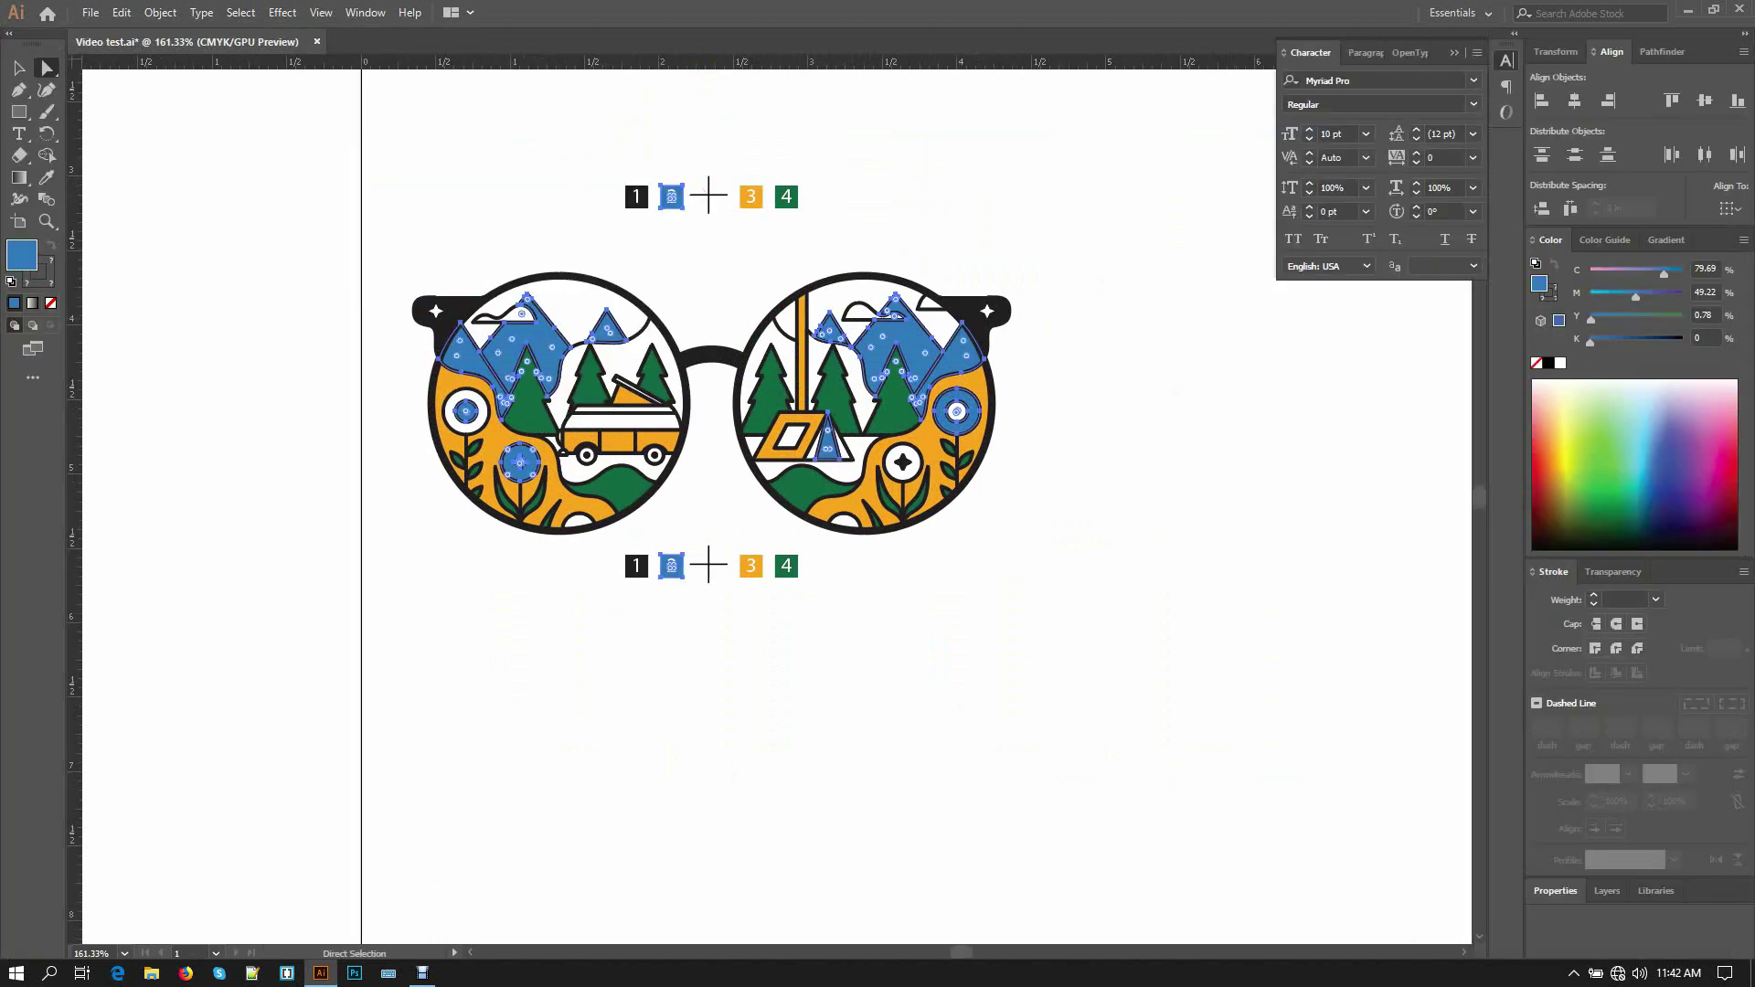
{"action": "key", "text": "comma"}
{"action": "key", "text": "ctrl+shift+a"}
- Change the fill of all green shapes and all orange shapes, including label squares 4 and 3, to white
{"action": "left_click", "coordinate": [893, 399]}
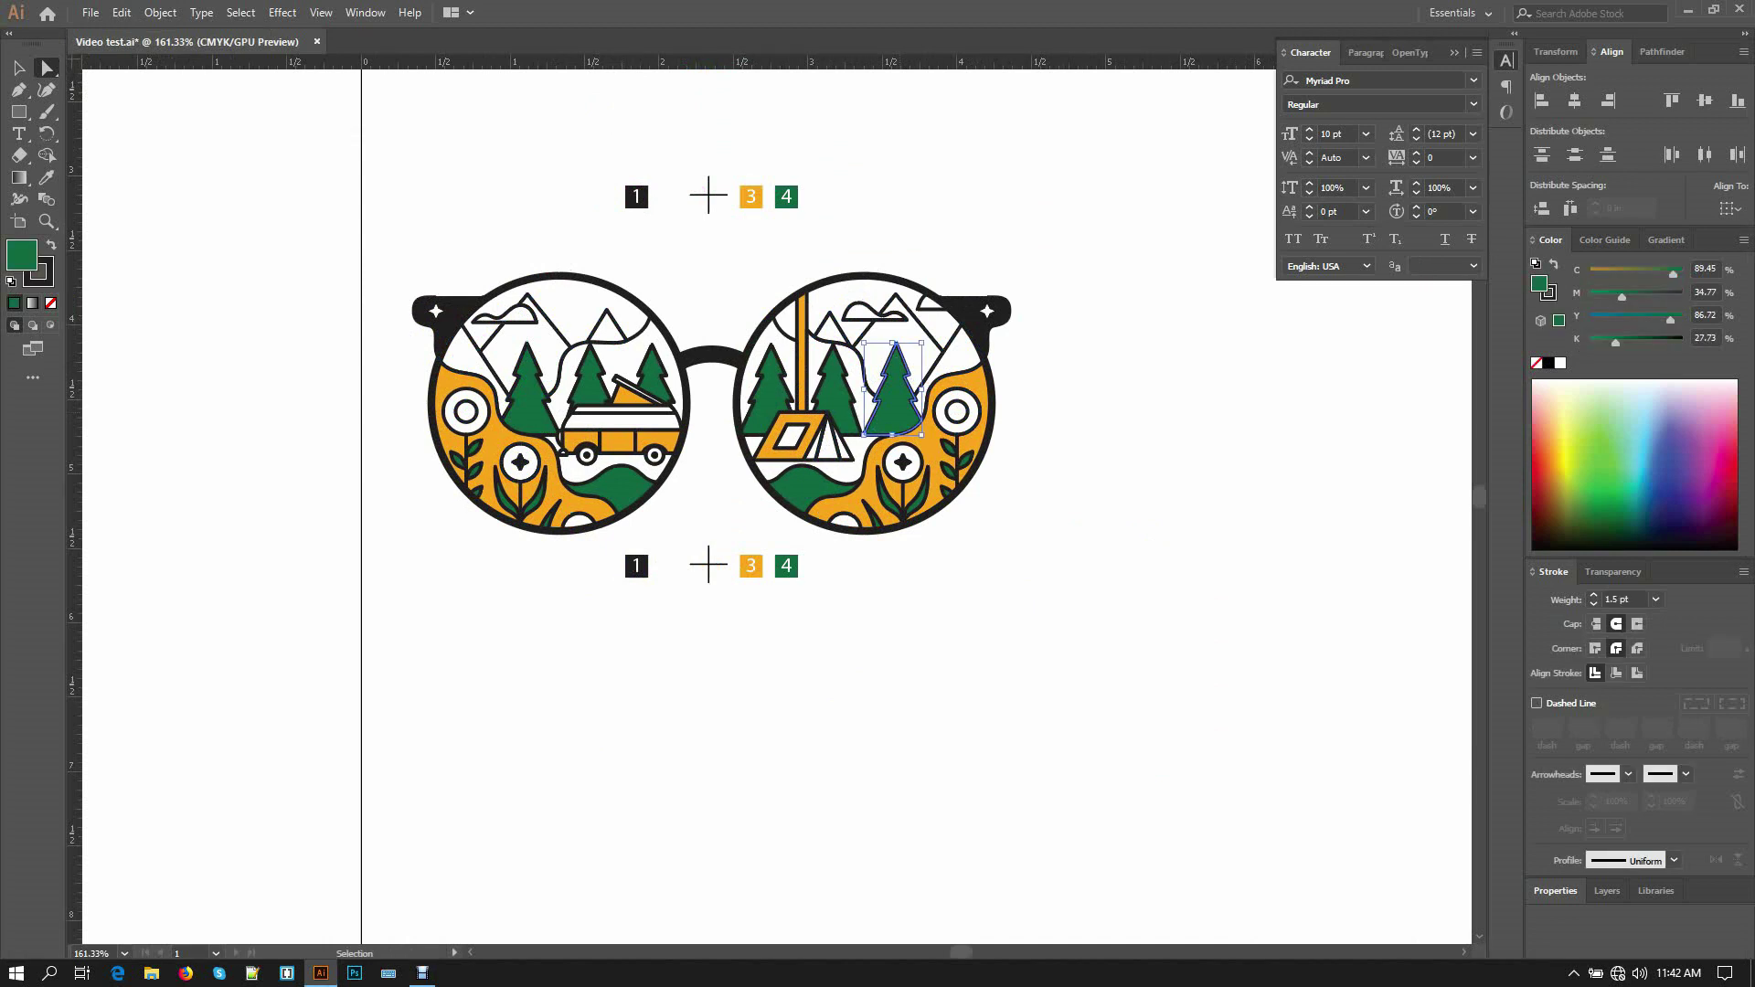
{"action": "key", "text": "ctrl+6"}
{"action": "left_click", "coordinate": [1560, 363]}
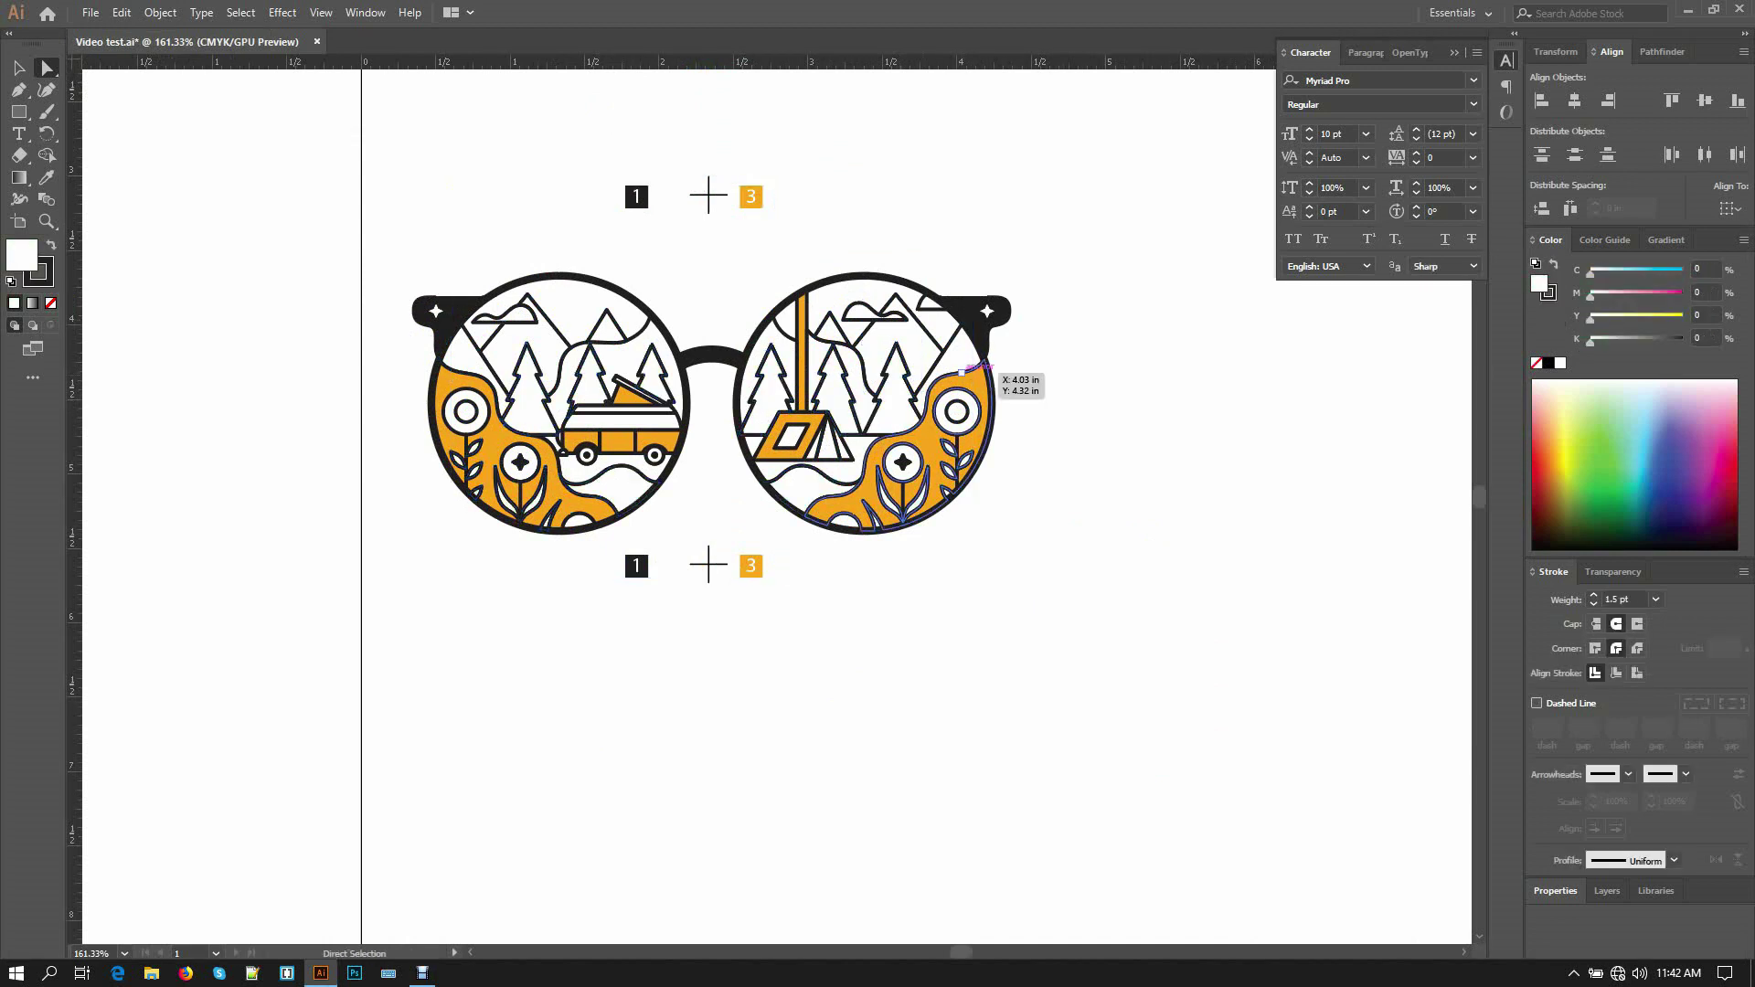
{"action": "left_click", "coordinate": [962, 370], "text": "ctrl"}
{"action": "key", "text": "ctrl+6"}
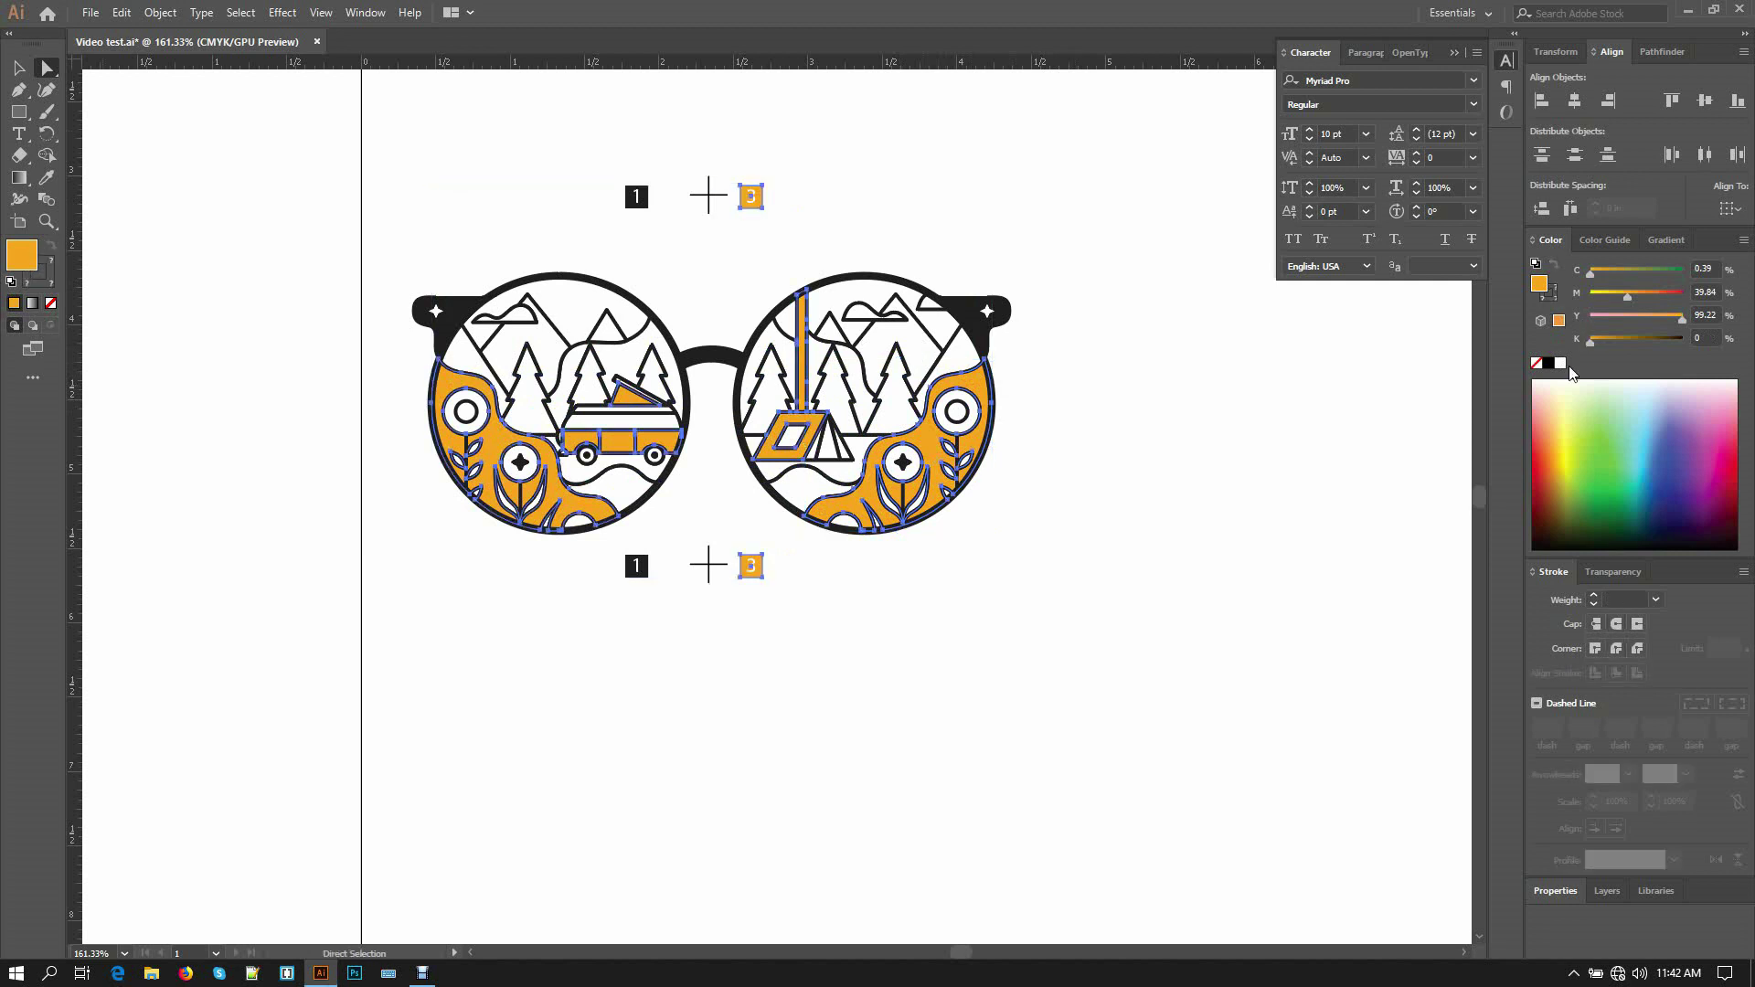
{"action": "left_click", "coordinate": [1560, 363]}
{"action": "key", "text": "ctrl+shift+a"}
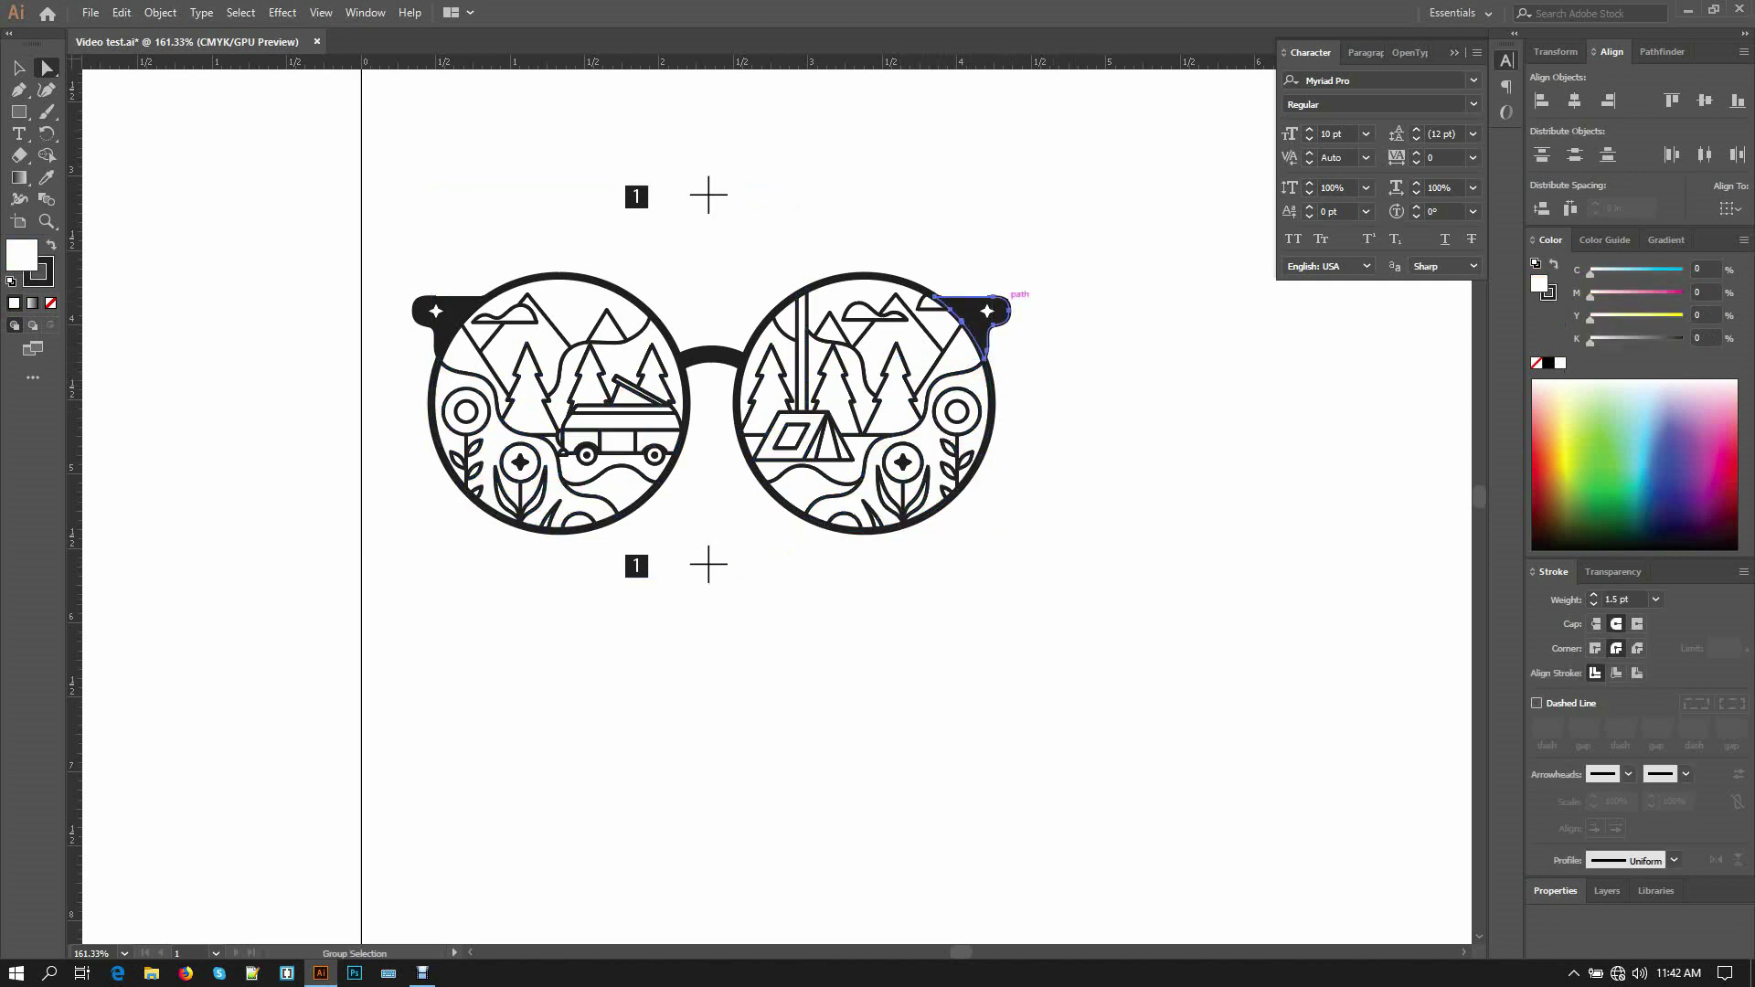
- Select everything that shares the temple piece's dark fill colour and change its fill to pure black
{"action": "left_click", "coordinate": [998, 303]}
{"action": "key", "text": "alt+s"}
{"action": "key", "text": "m"}
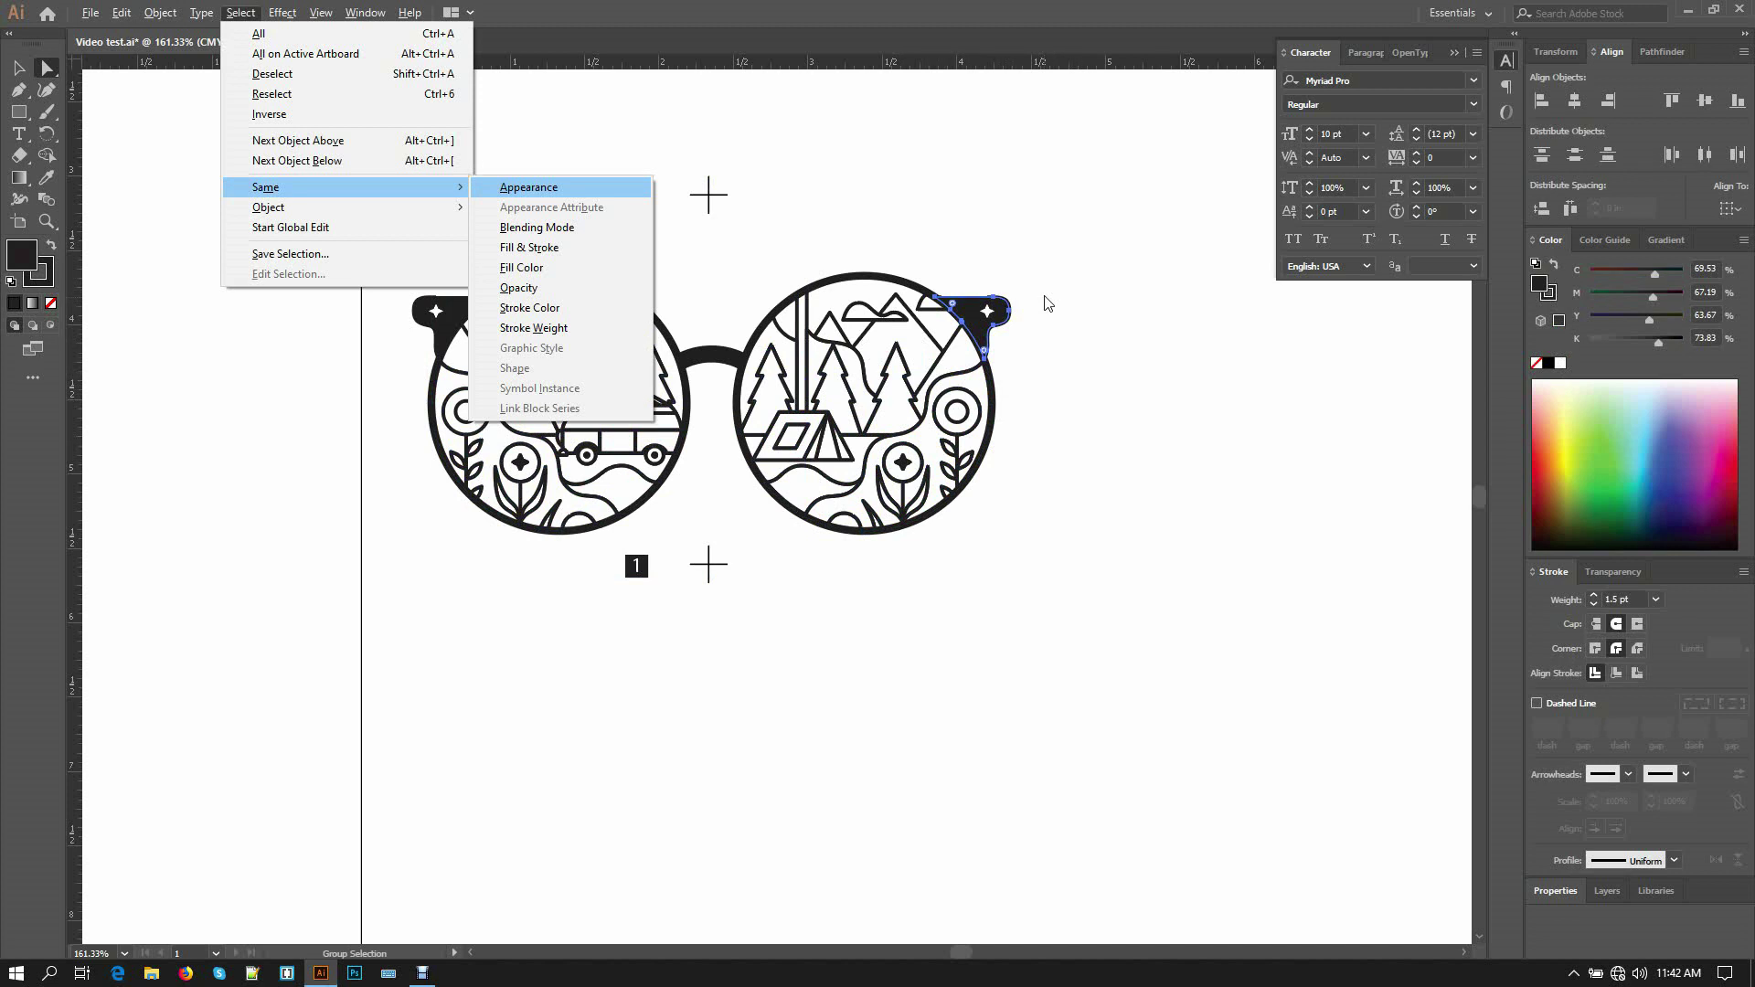
{"action": "key", "text": "a"}
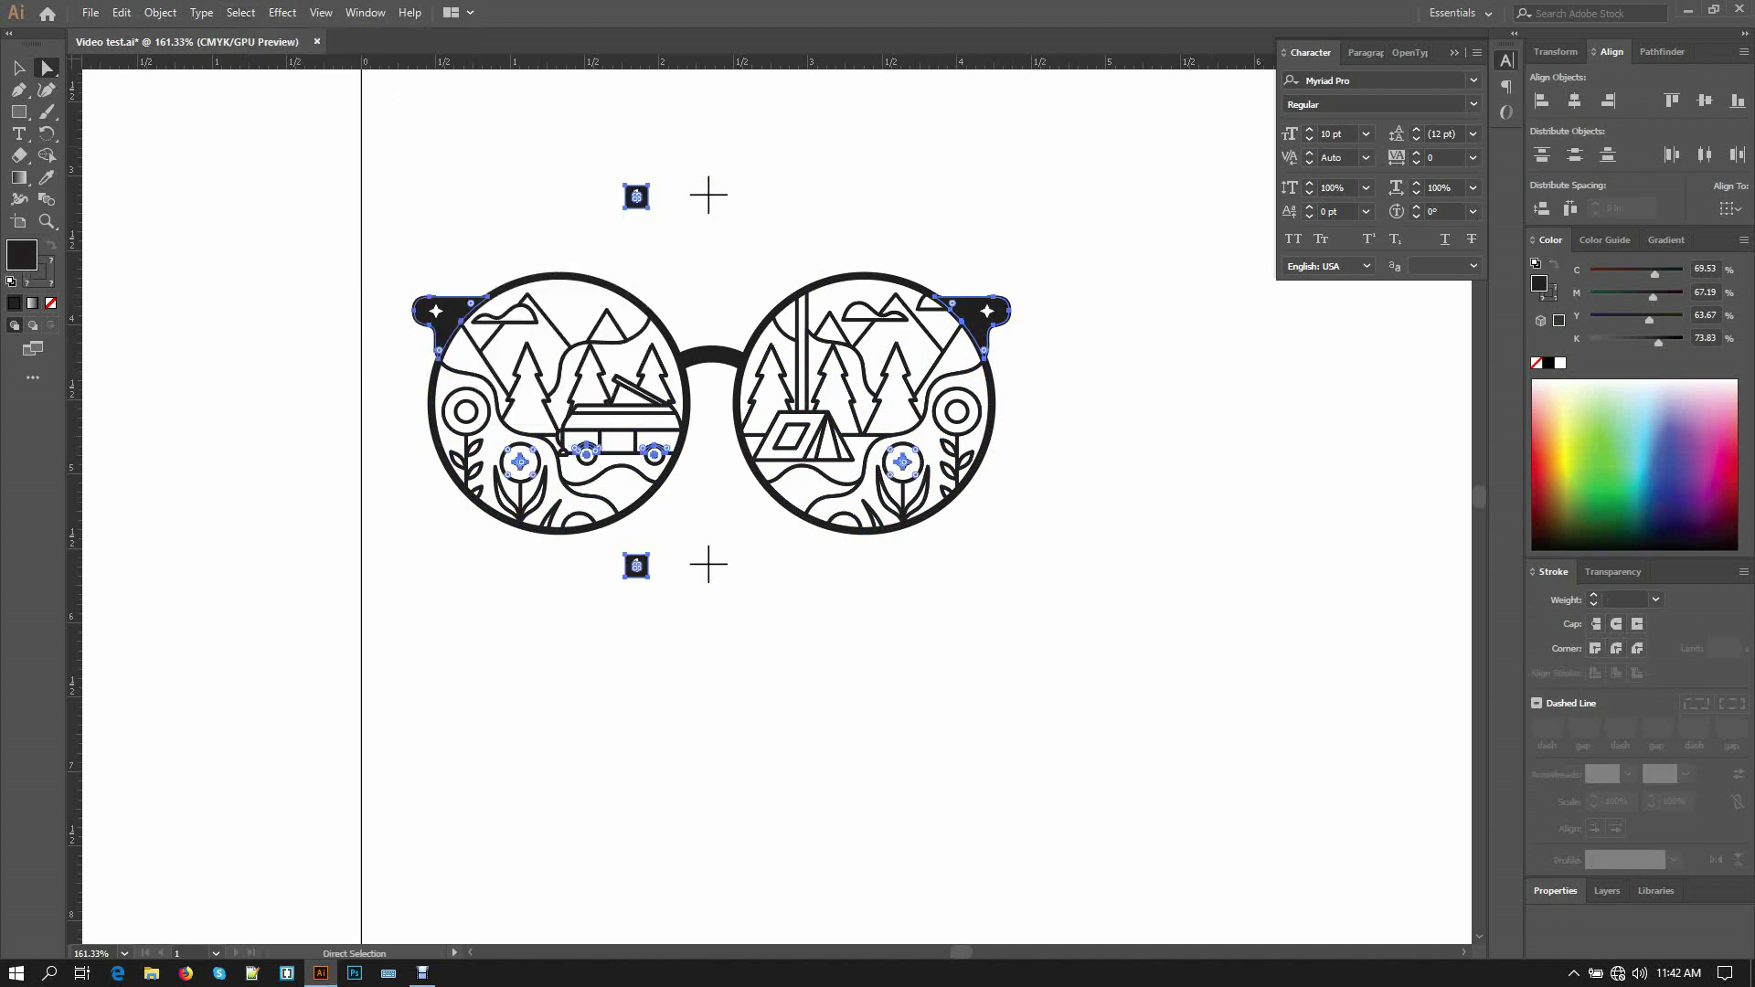
{"action": "left_click", "coordinate": [1548, 363]}
{"action": "key", "text": "ctrl+shift+a"}
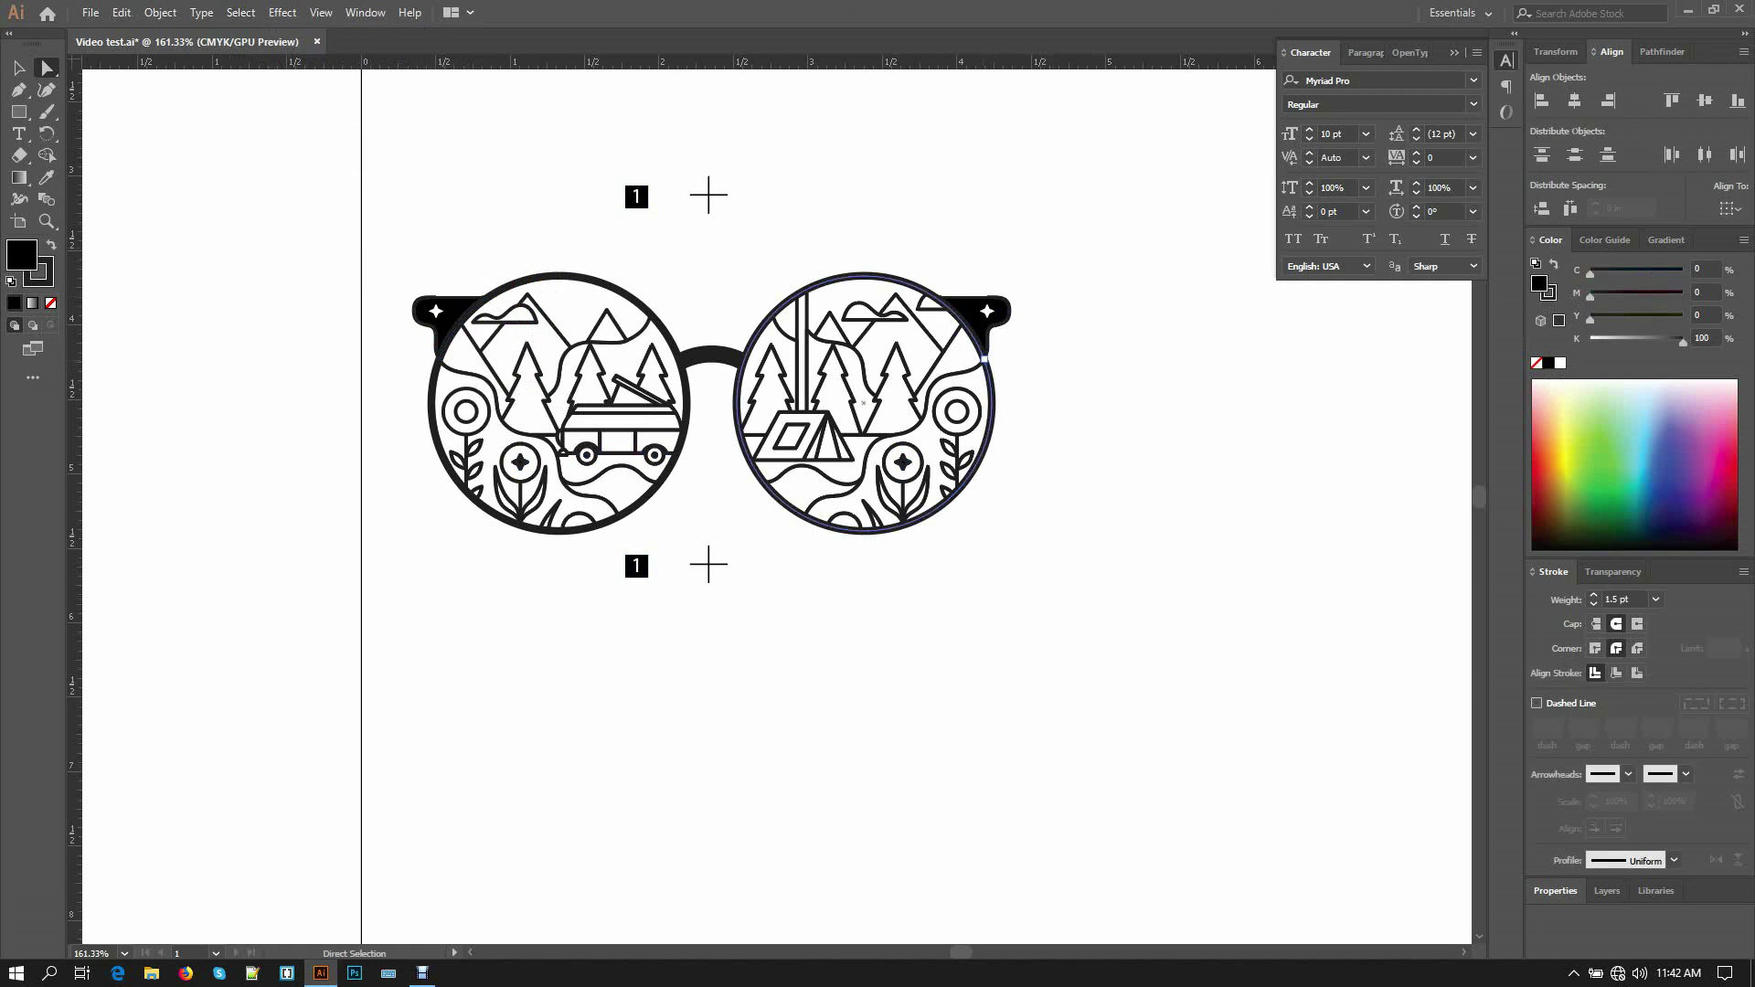
- Select everything that shares the lens frame's stroke colour and change its stroke to pure black
{"action": "left_click", "coordinate": [954, 313]}
{"action": "key", "text": "alt+s"}
{"action": "key", "text": "m"}
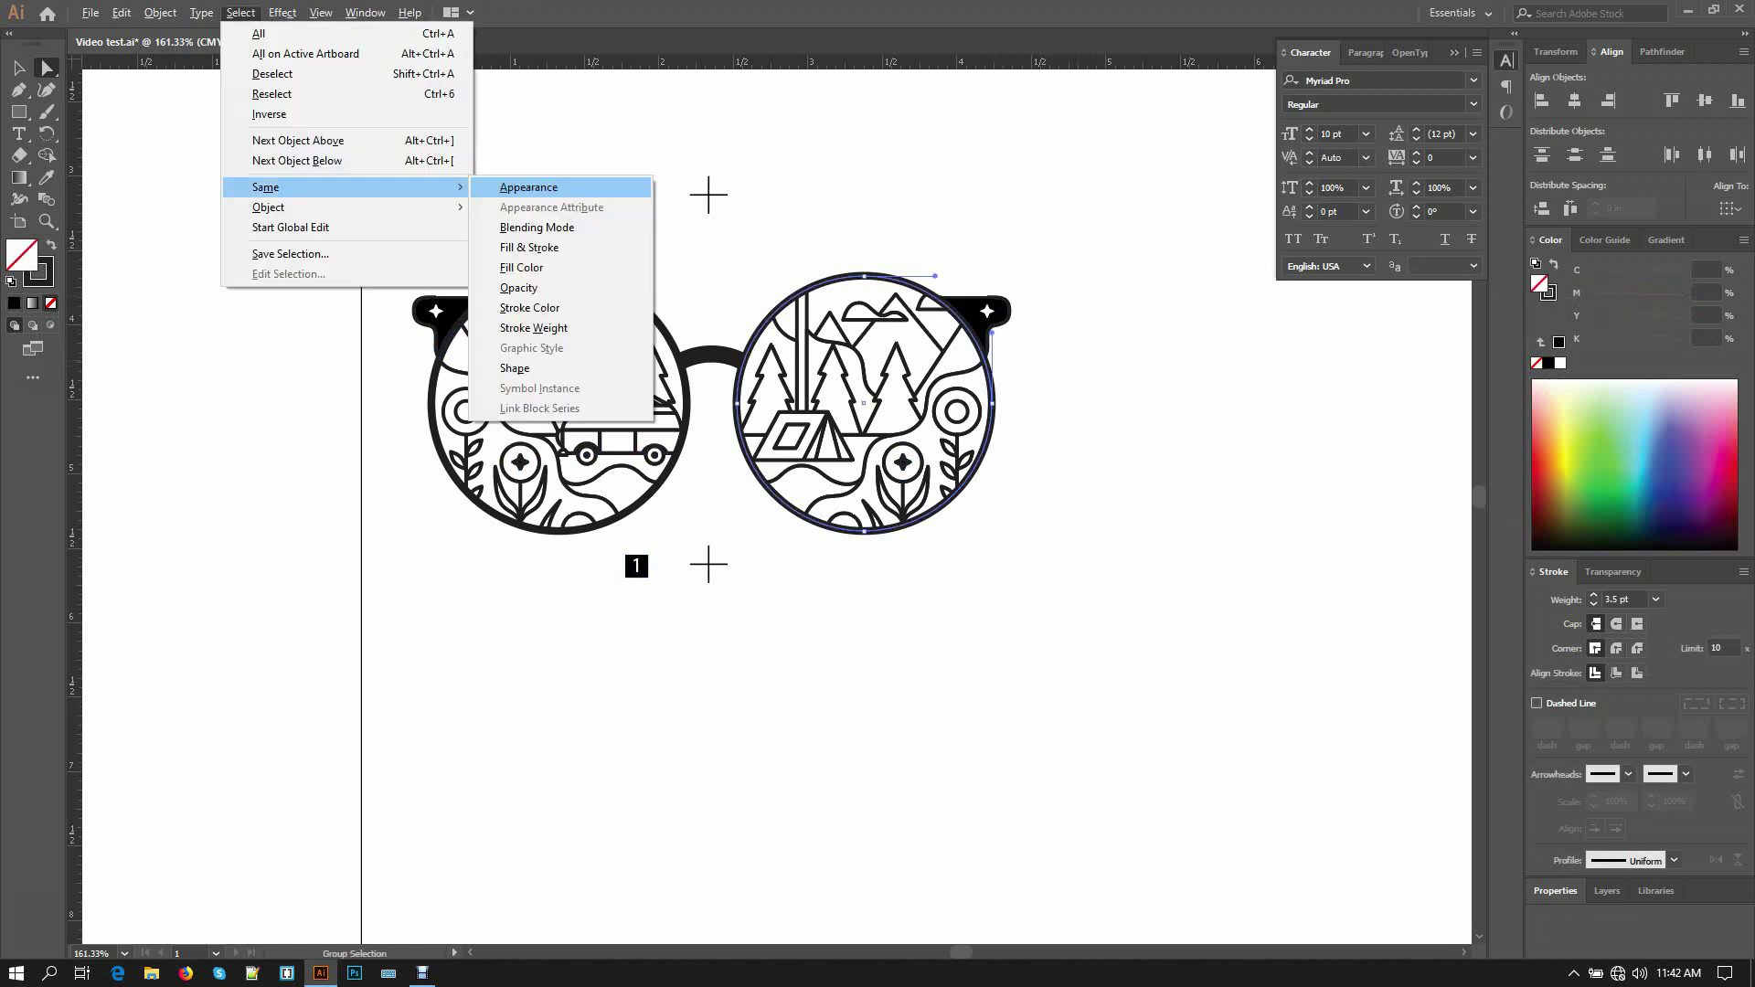
{"action": "key", "text": "a"}
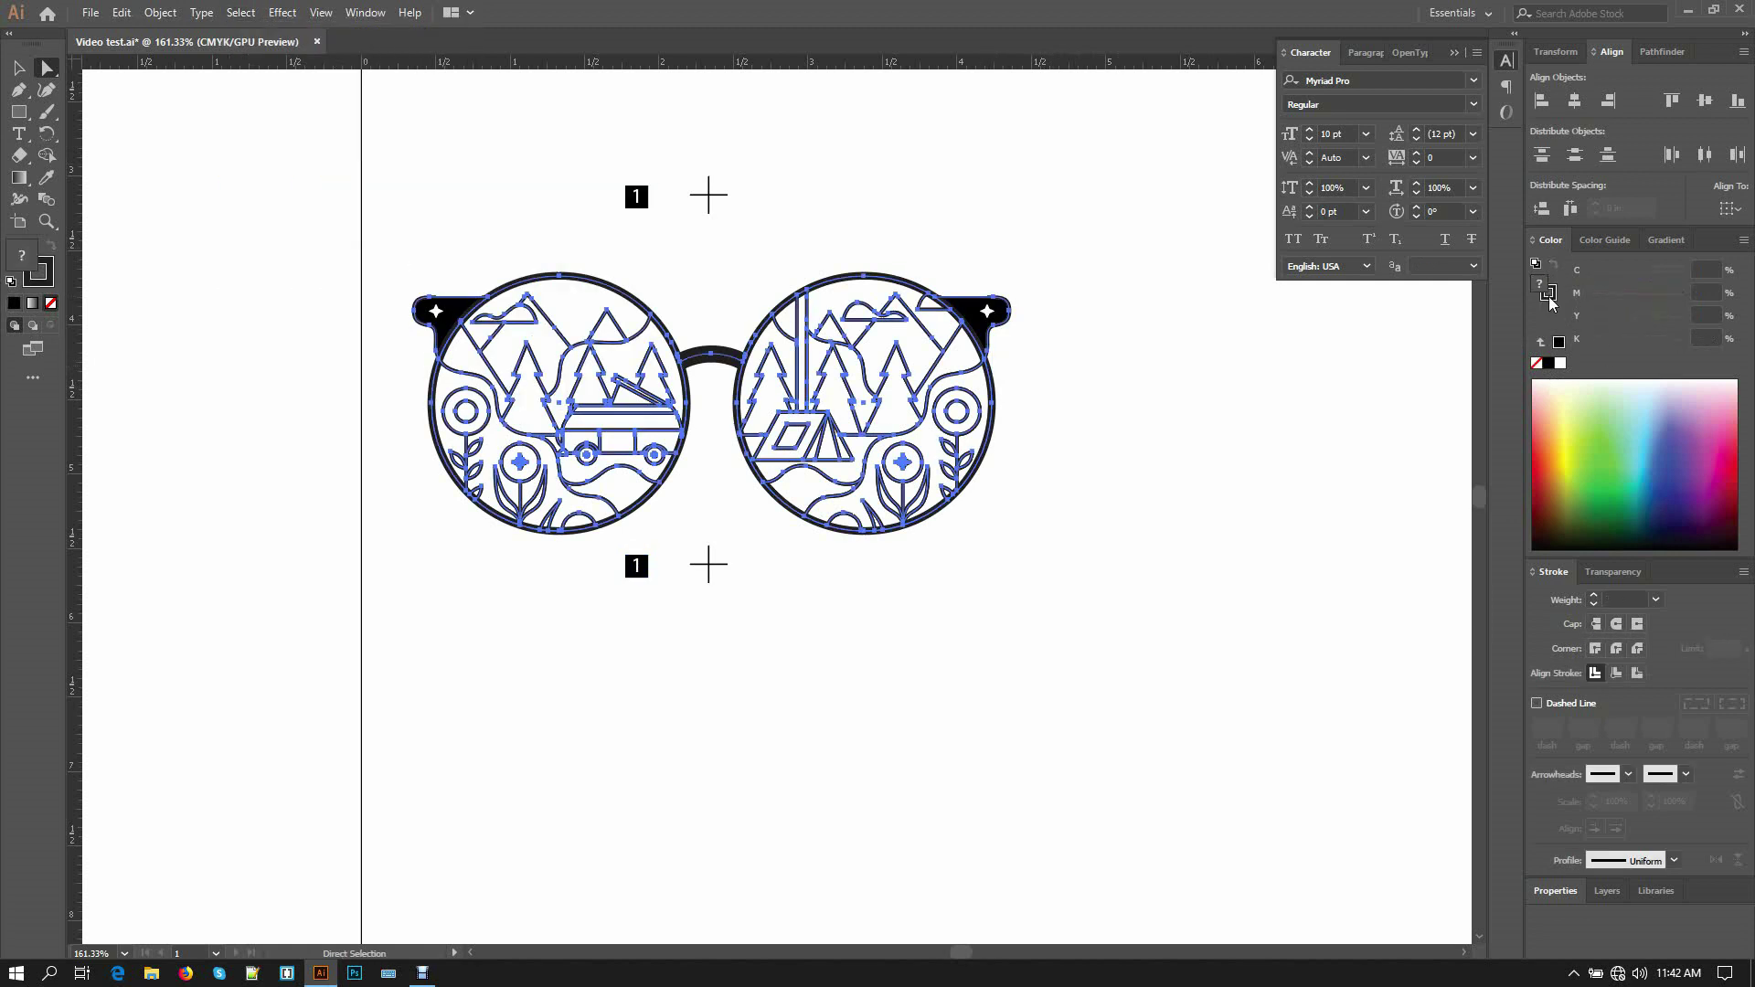
{"action": "left_click", "coordinate": [1548, 362]}
{"action": "key", "text": "Tab"}
{"action": "key", "text": "v"}
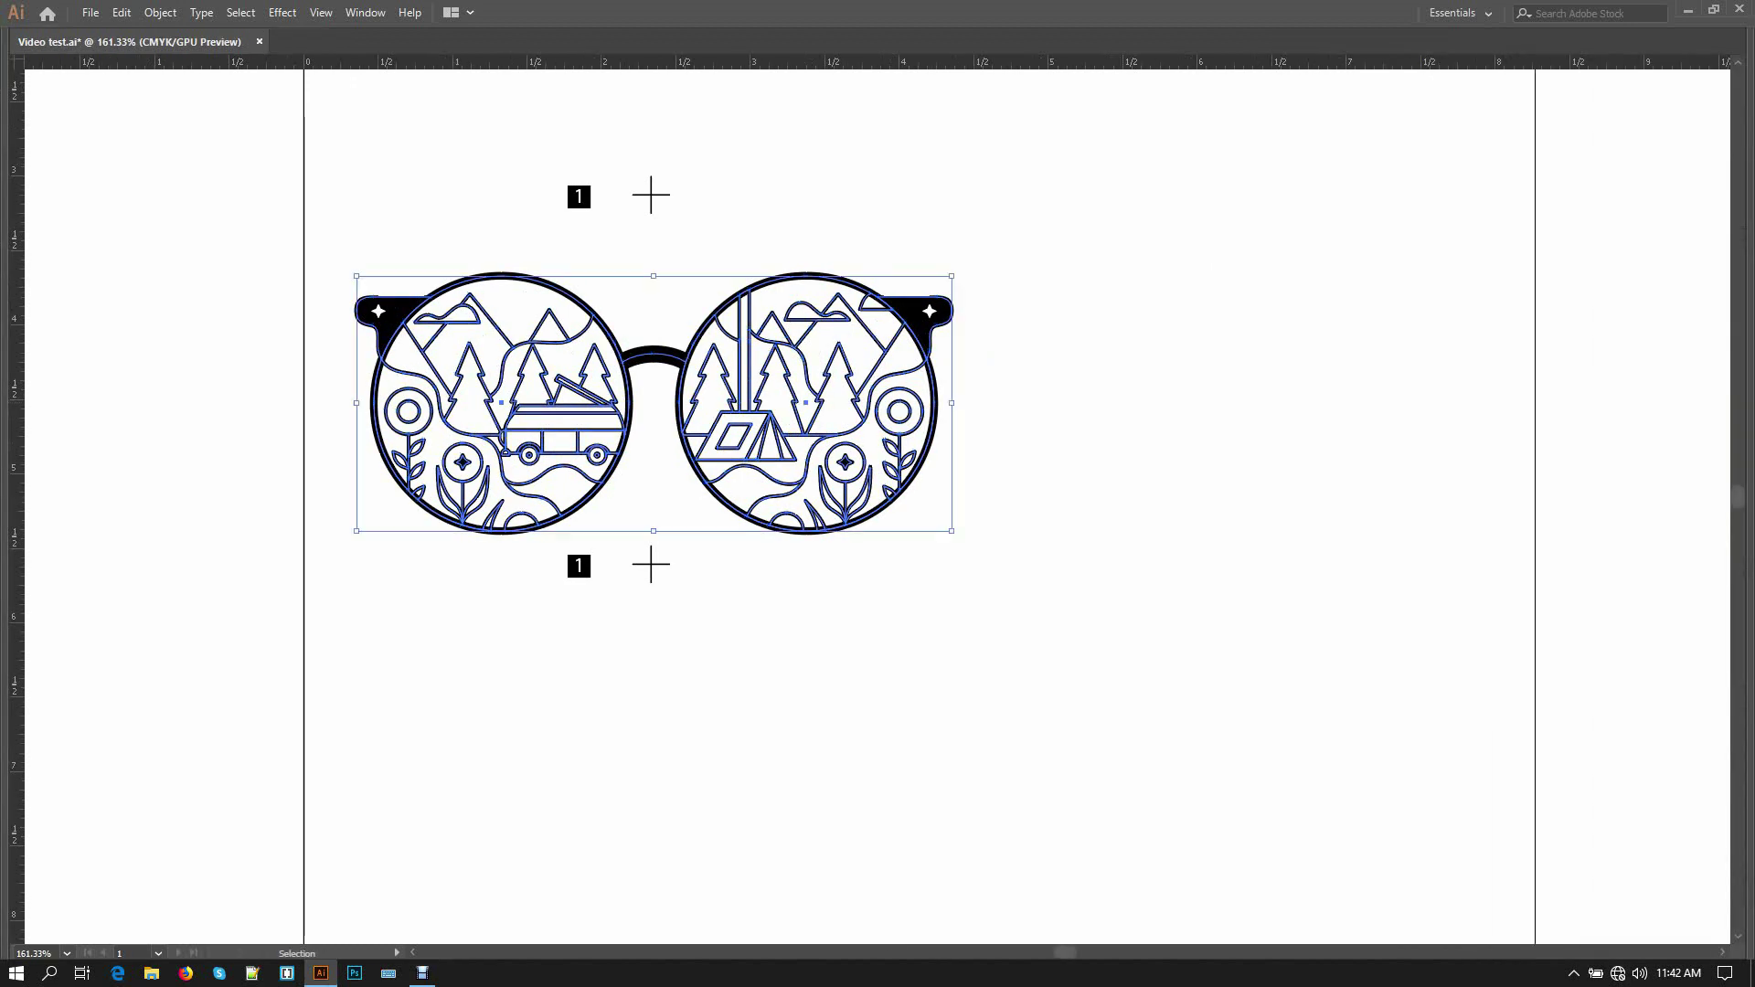
{"action": "key", "text": "ctrl+shift+a"}
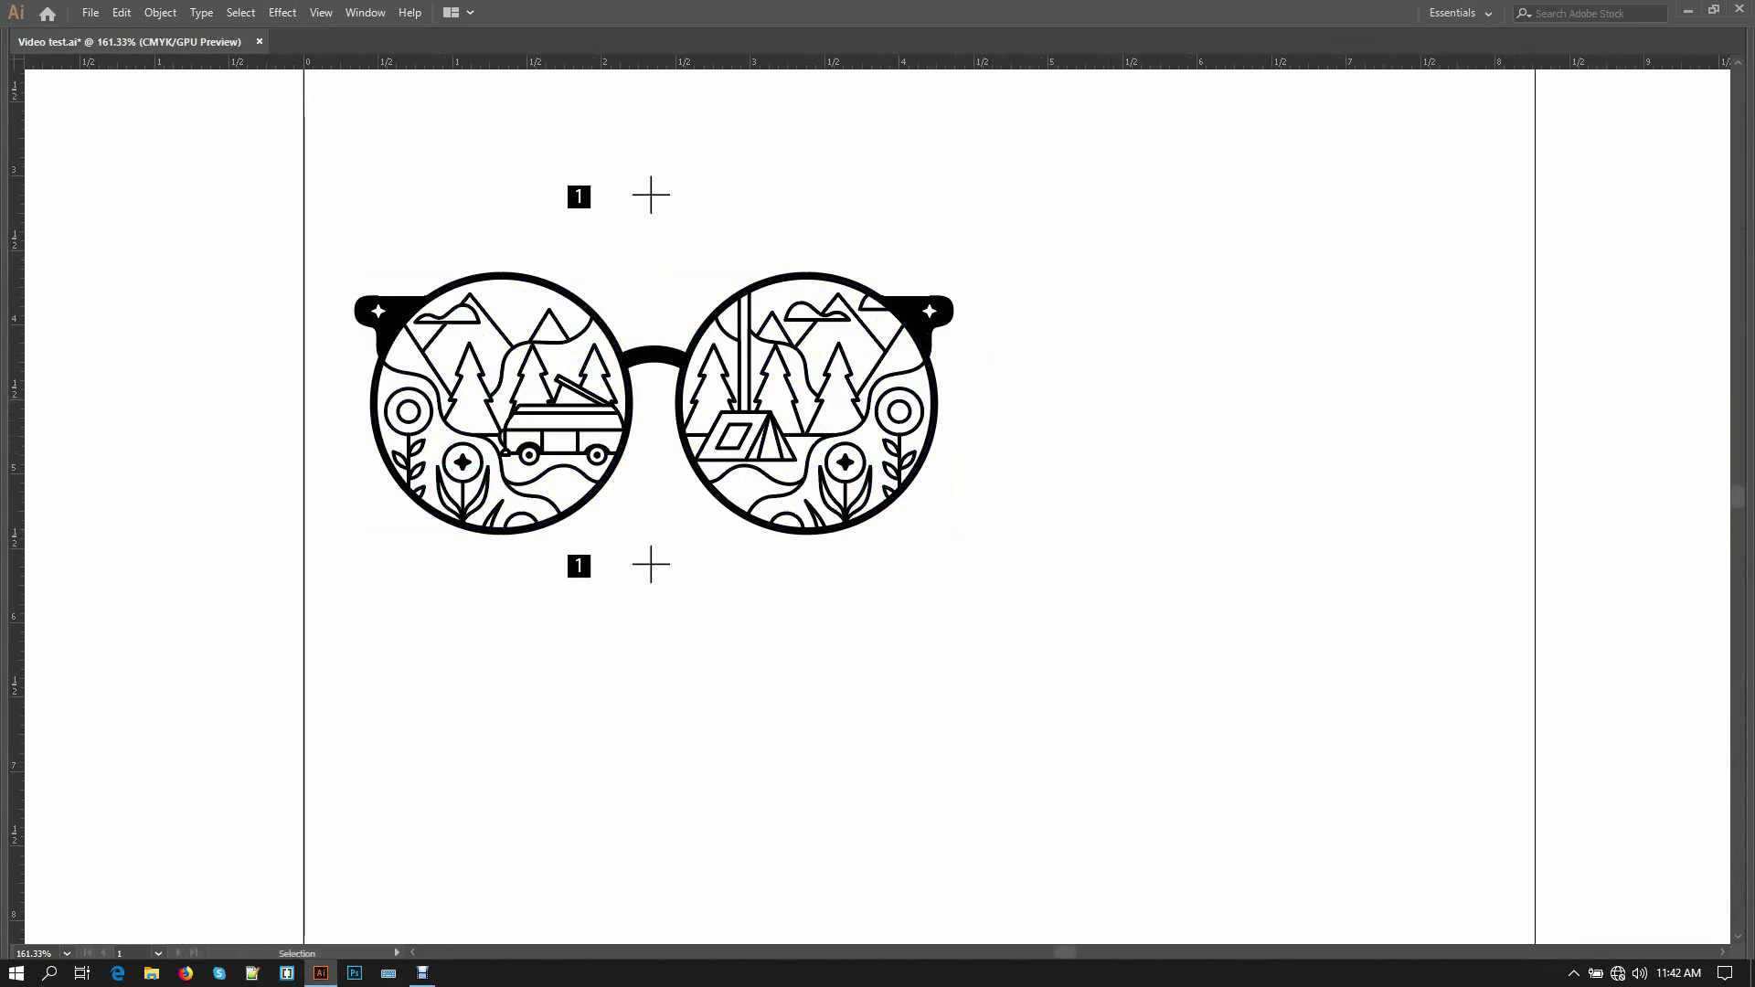
- Show all the hidden copies of the glasses artwork again
{"action": "key", "text": "ctrl+a"}
{"action": "key", "text": "ctrl+shift+a"}
{"action": "key", "text": "ctrl+alt+3"}
{"action": "key", "text": "space"}
{"action": "left_click_drag", "start_coordinate": [997, 640], "coordinate": [980, 502]}
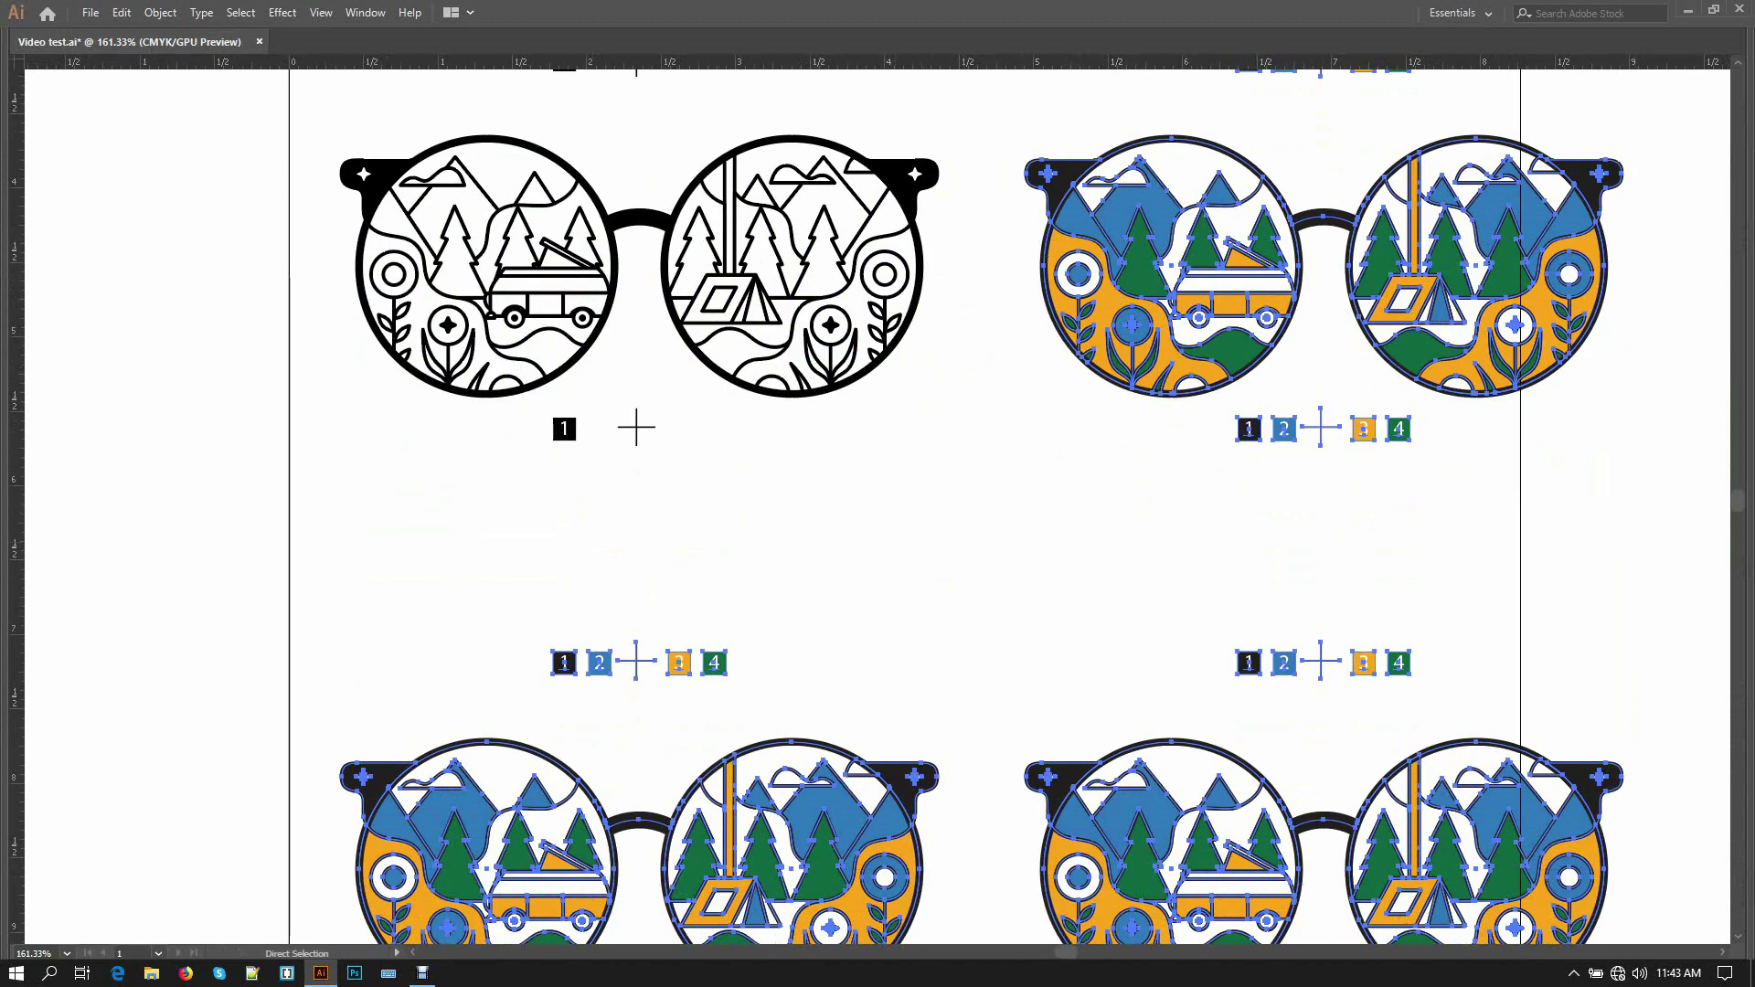
- Hide the black-and-white glasses artwork together with its labels
{"action": "key", "text": "ctrl+minus"}
{"action": "left_click", "coordinate": [435, 287], "text": "ctrl"}
{"action": "key", "text": "Delete"}
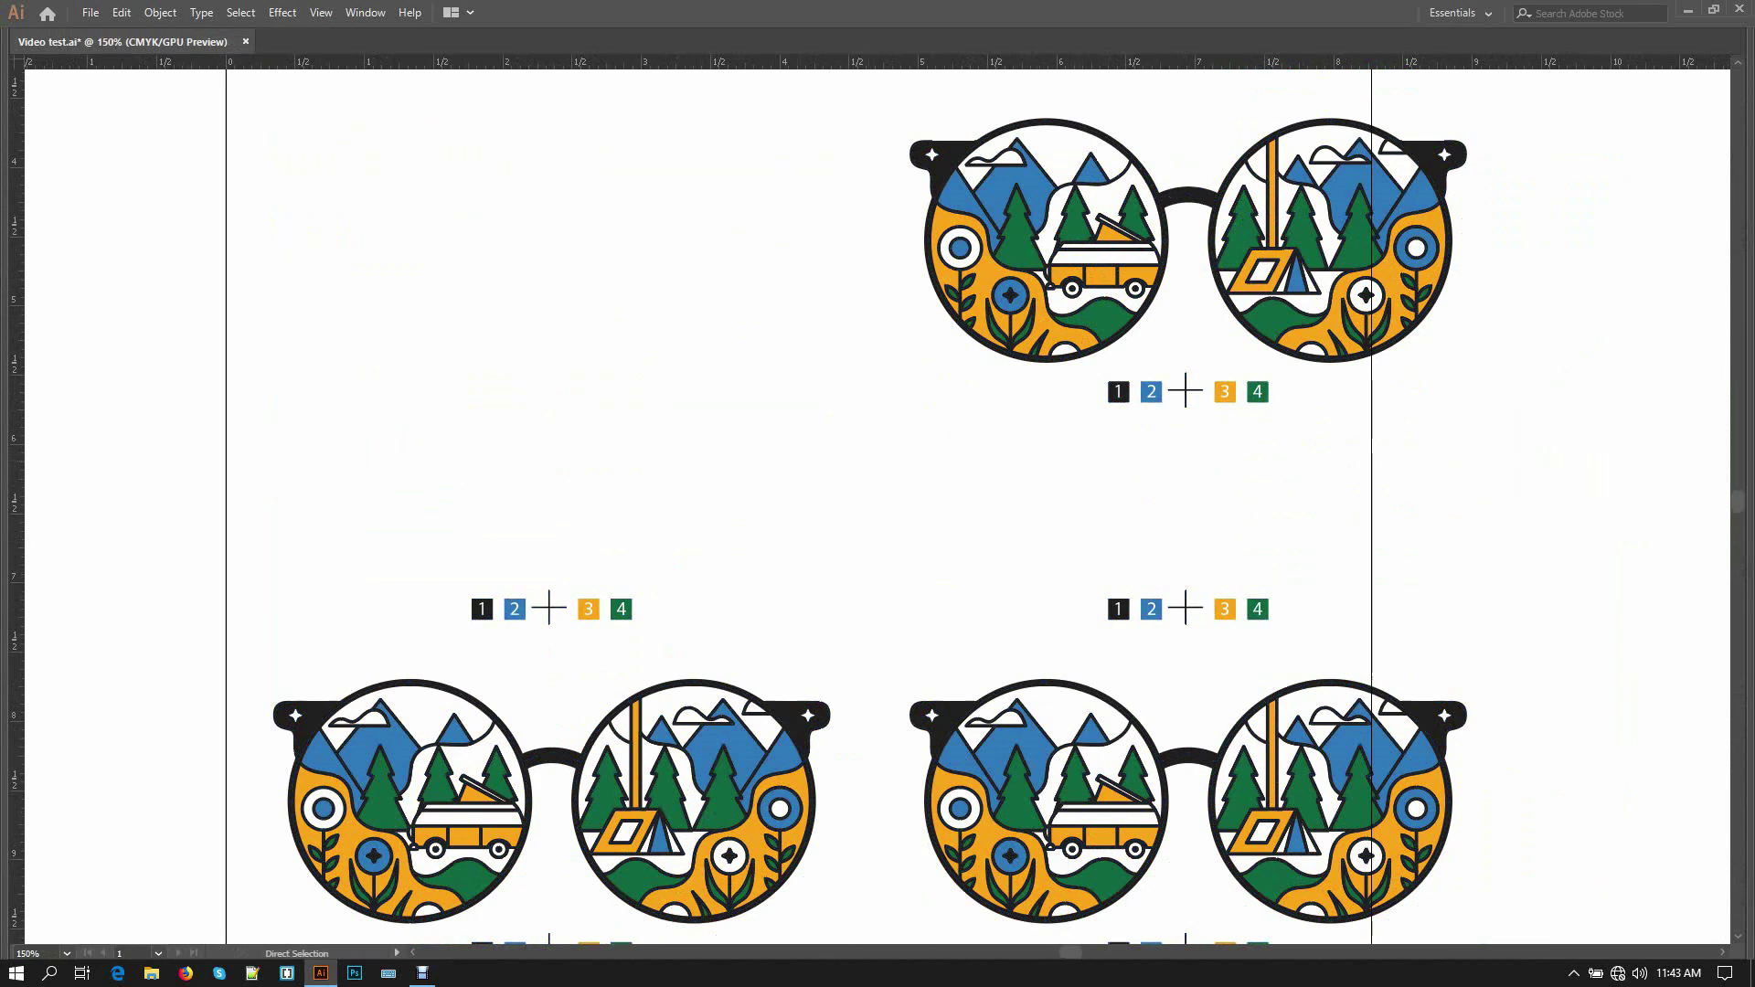
{"action": "key", "text": "h"}
{"action": "left_click_drag", "start_coordinate": [877, 507], "coordinate": [775, 459]}
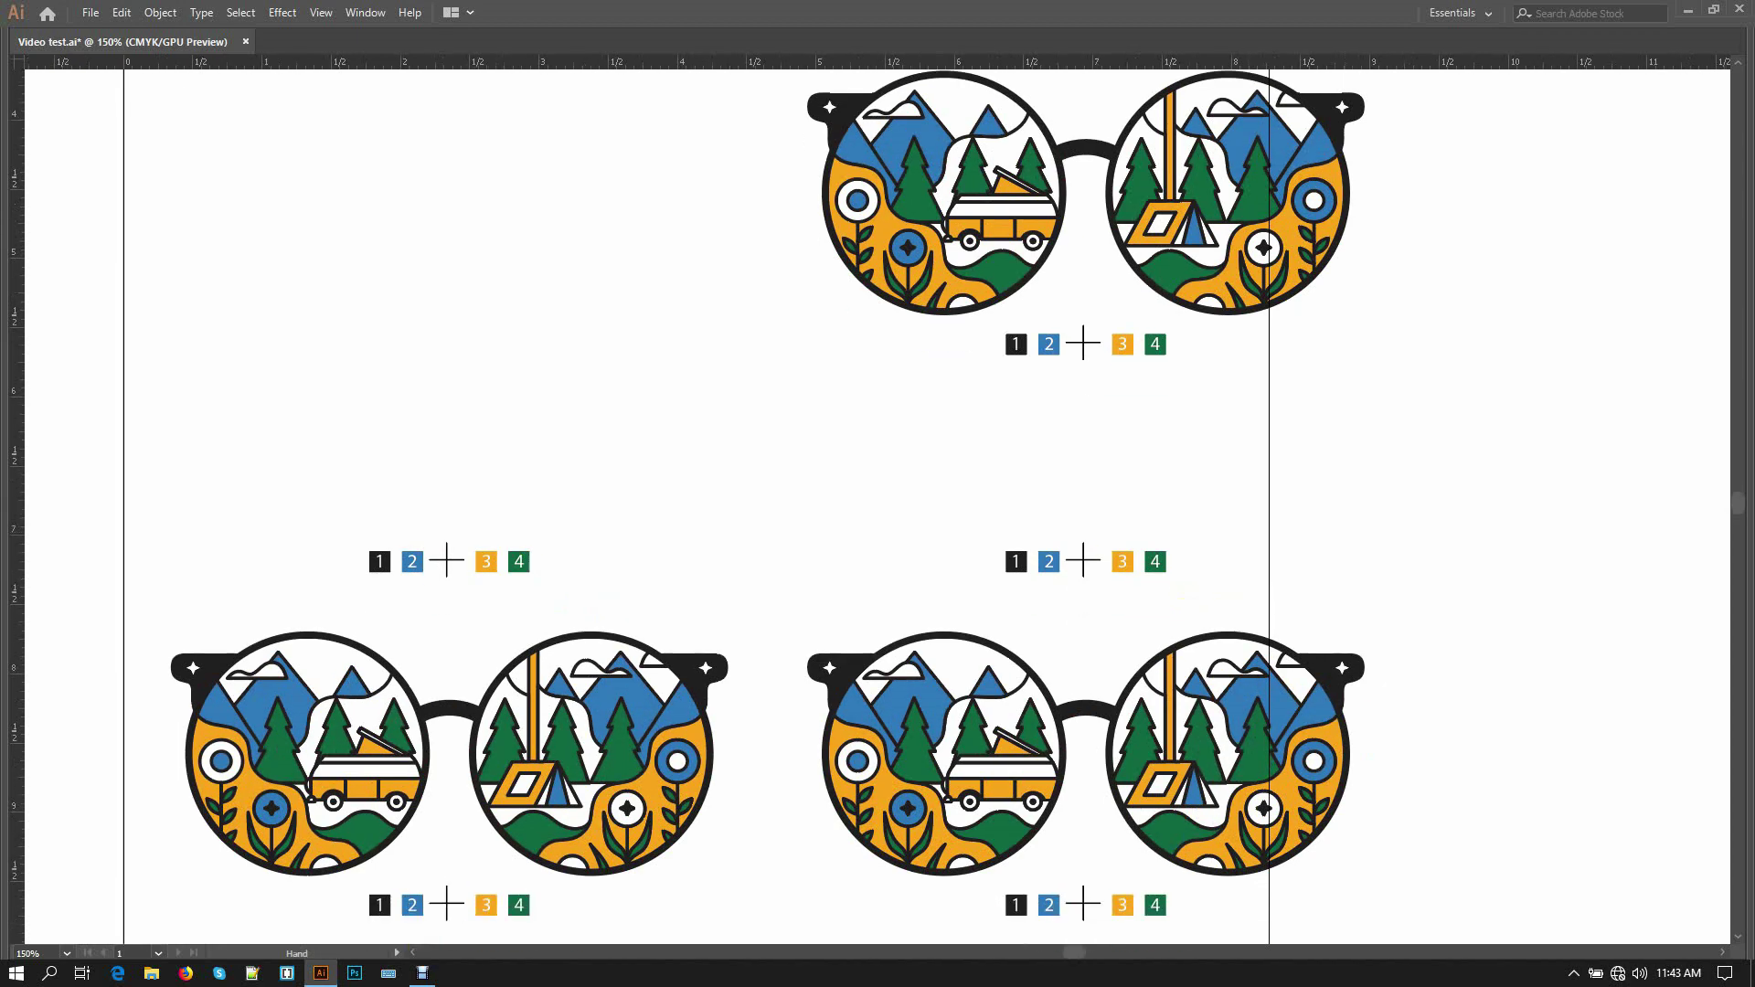
- Remove the registration crosses from the label rows of all the remaining colour copies
{"action": "key", "text": "ctrl+1"}
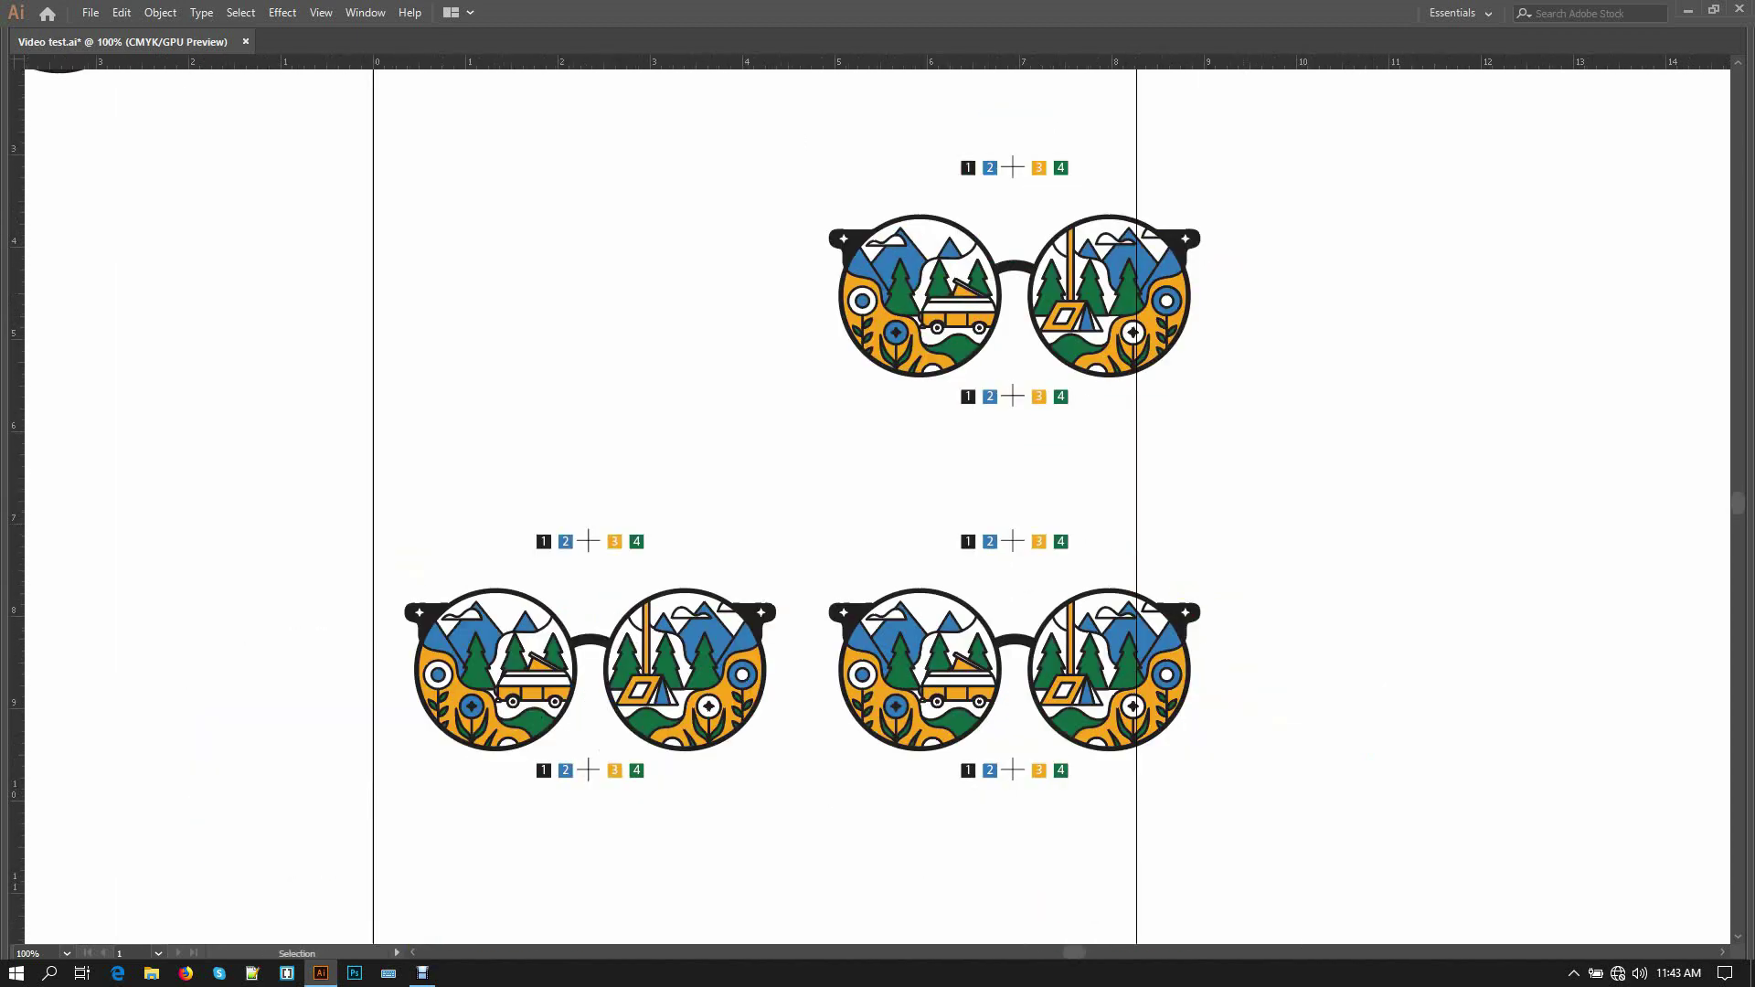
{"action": "key", "text": "alt"}
{"action": "left_click", "coordinate": [1013, 162]}
{"action": "key", "text": "Delete"}
- Select everything that shares the dark fill colour of the number 1 square and change its fill to white
{"action": "left_click", "coordinate": [968, 168], "text": "alt"}
{"action": "key", "text": "alt+s"}
{"action": "key", "text": "m"}
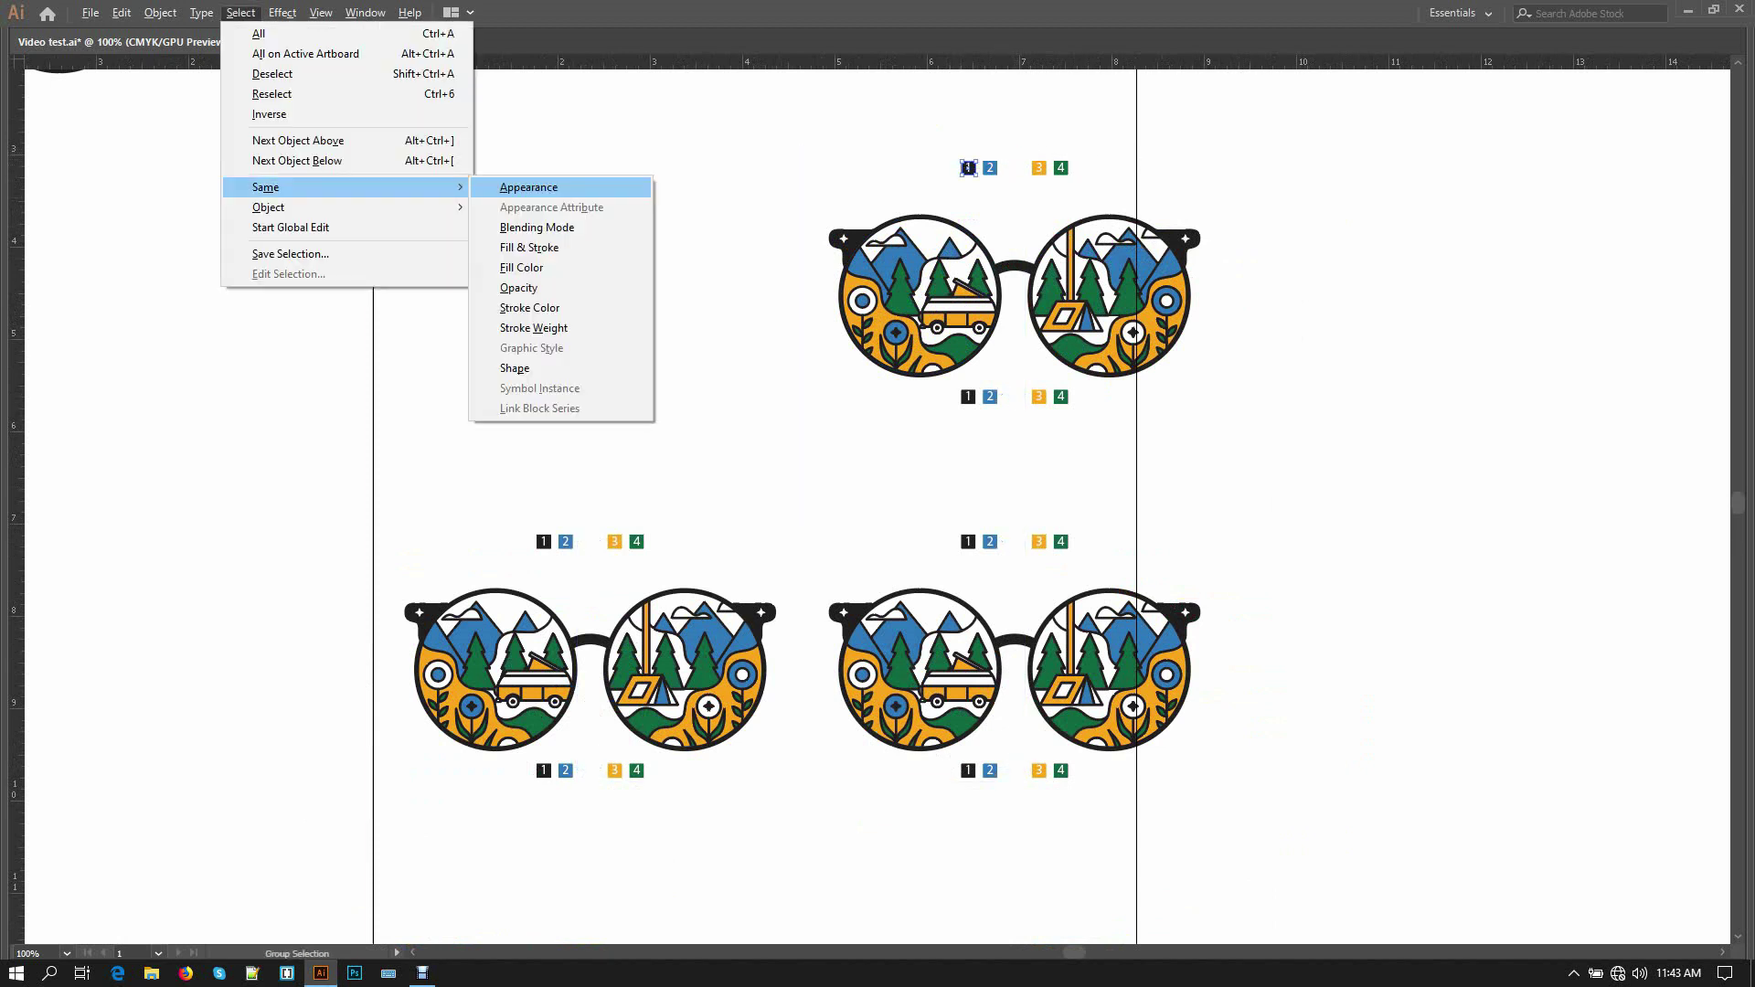
{"action": "key", "text": "f"}
{"action": "key", "text": "Tab"}
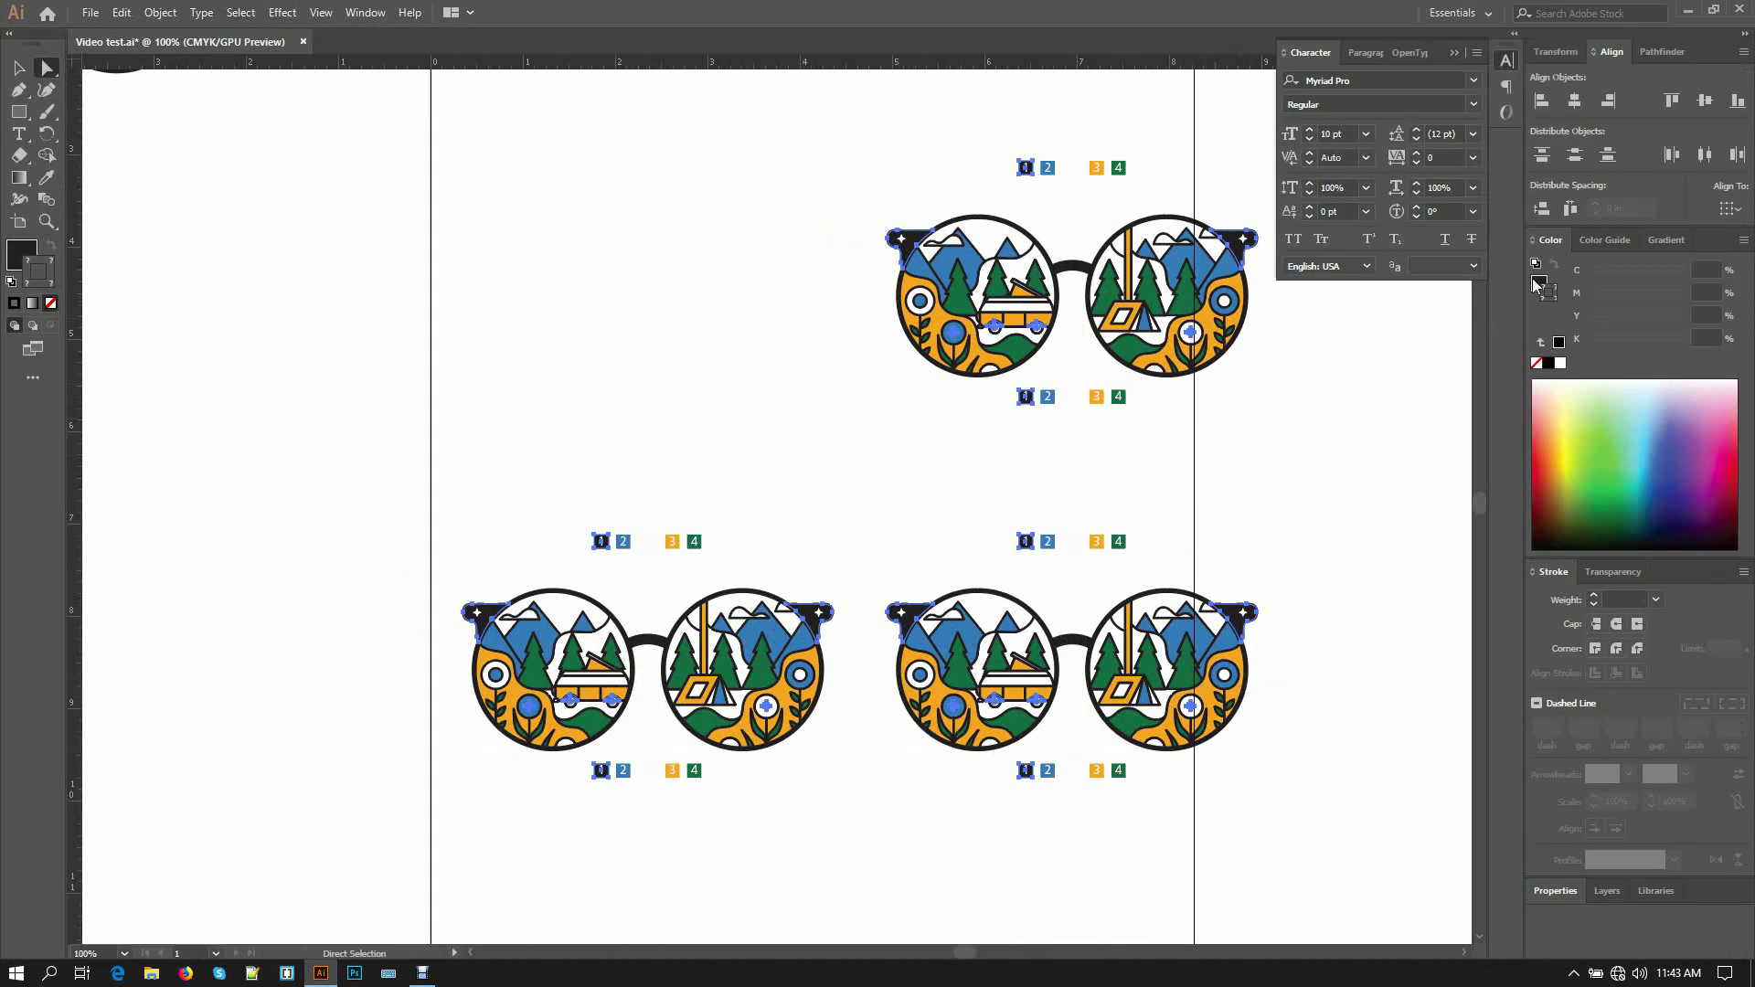
{"action": "left_click", "coordinate": [1559, 362]}
{"action": "key", "text": "Tab"}
{"action": "key", "text": "ctrl+shift+a"}
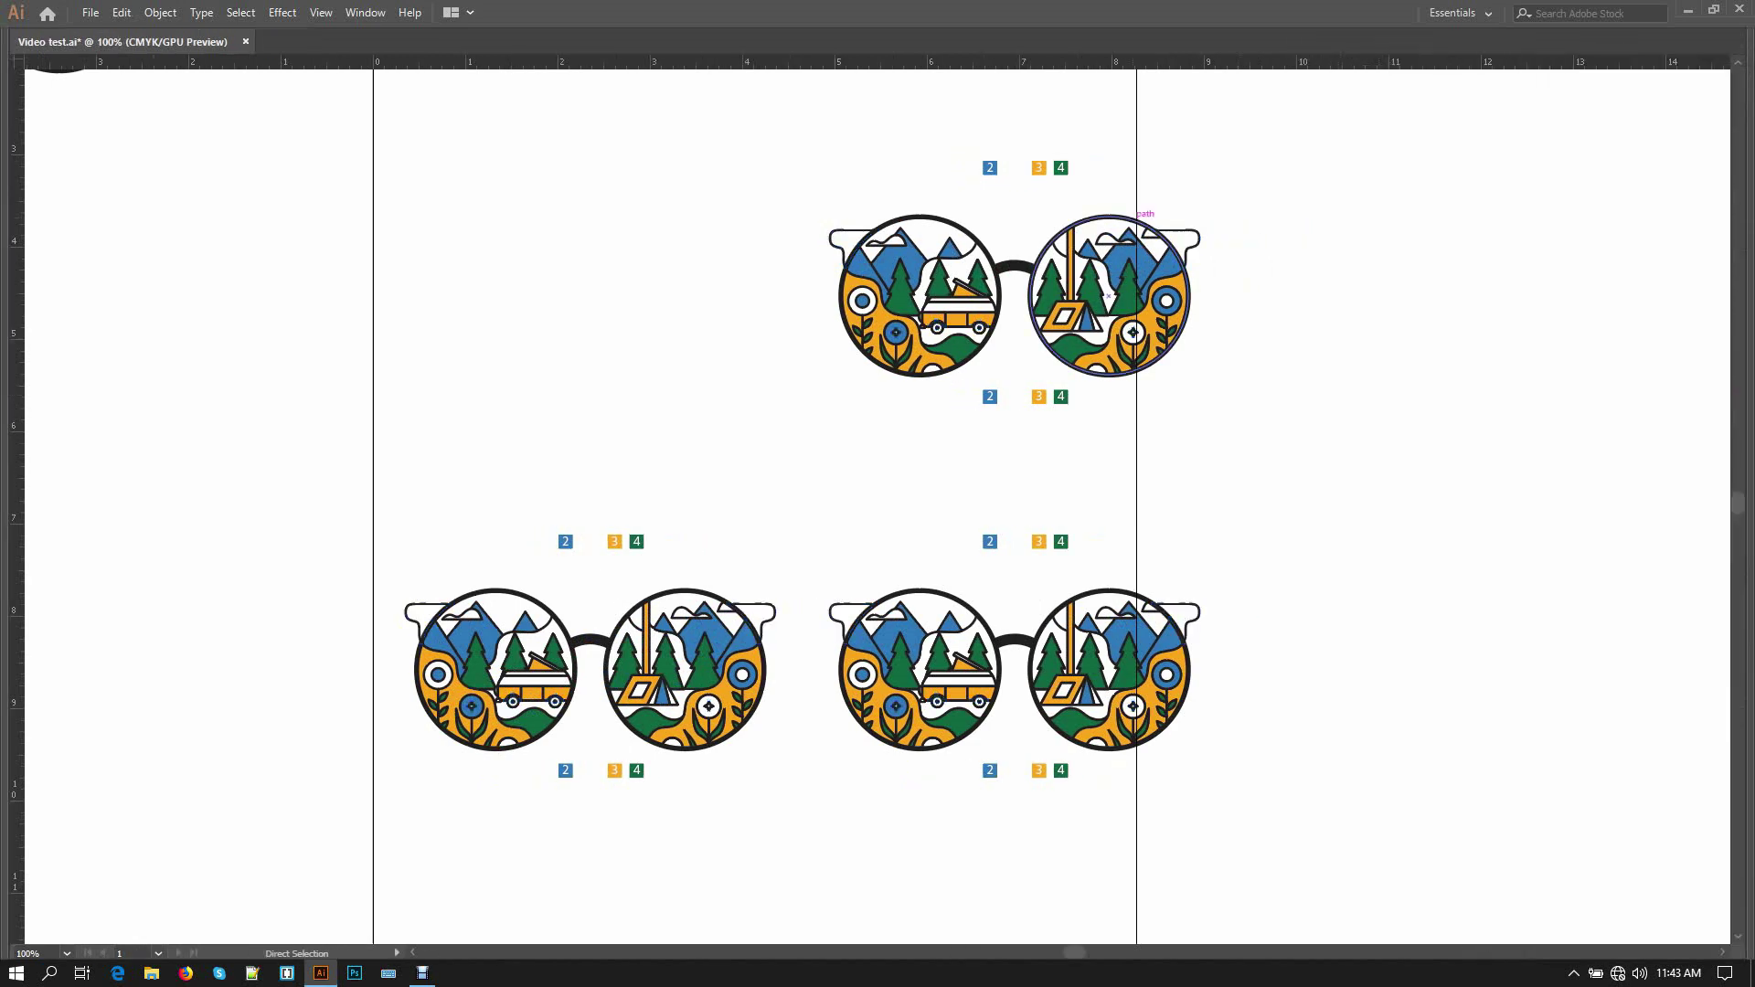
- Select everything that shares the lens frame's dark stroke colour and change its stroke to white
{"action": "left_click", "coordinate": [1149, 224]}
{"action": "key", "text": "alt+s"}
{"action": "key", "text": "m"}
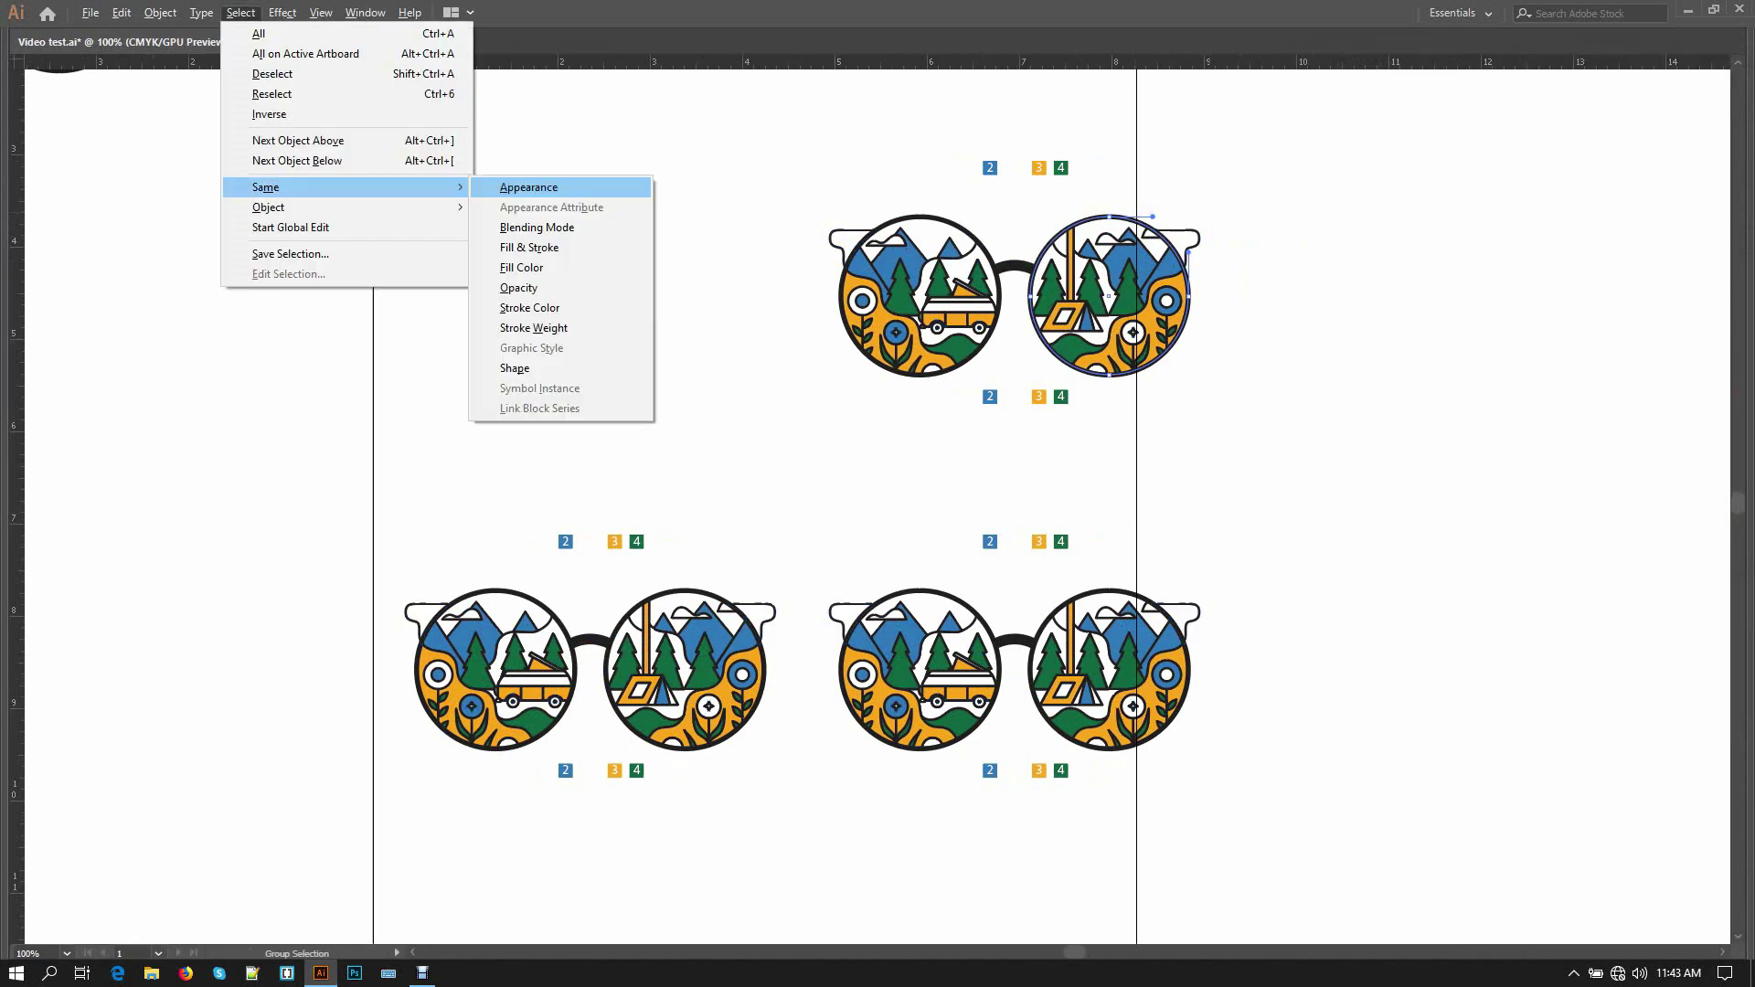
{"action": "key", "text": "Return"}
{"action": "key", "text": "Tab"}
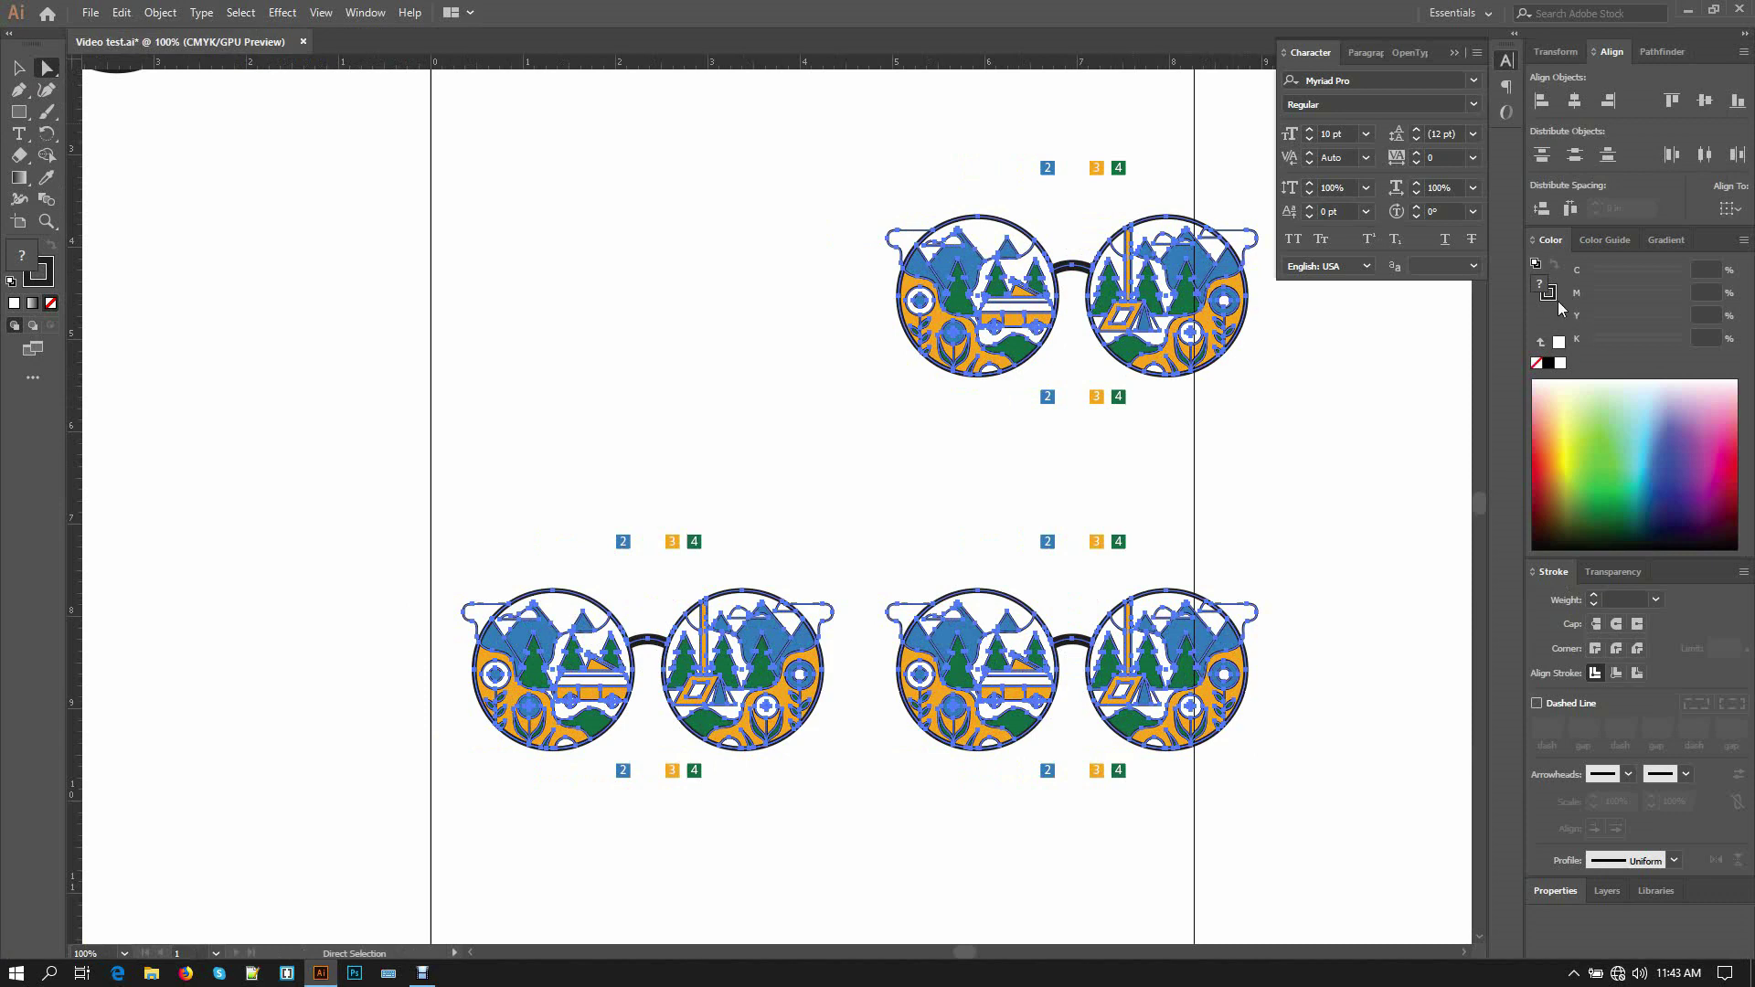
{"action": "left_click", "coordinate": [1548, 294]}
{"action": "left_click", "coordinate": [1561, 363]}
{"action": "key", "text": "ctrl+shift+a"}
{"action": "key", "text": "Tab"}
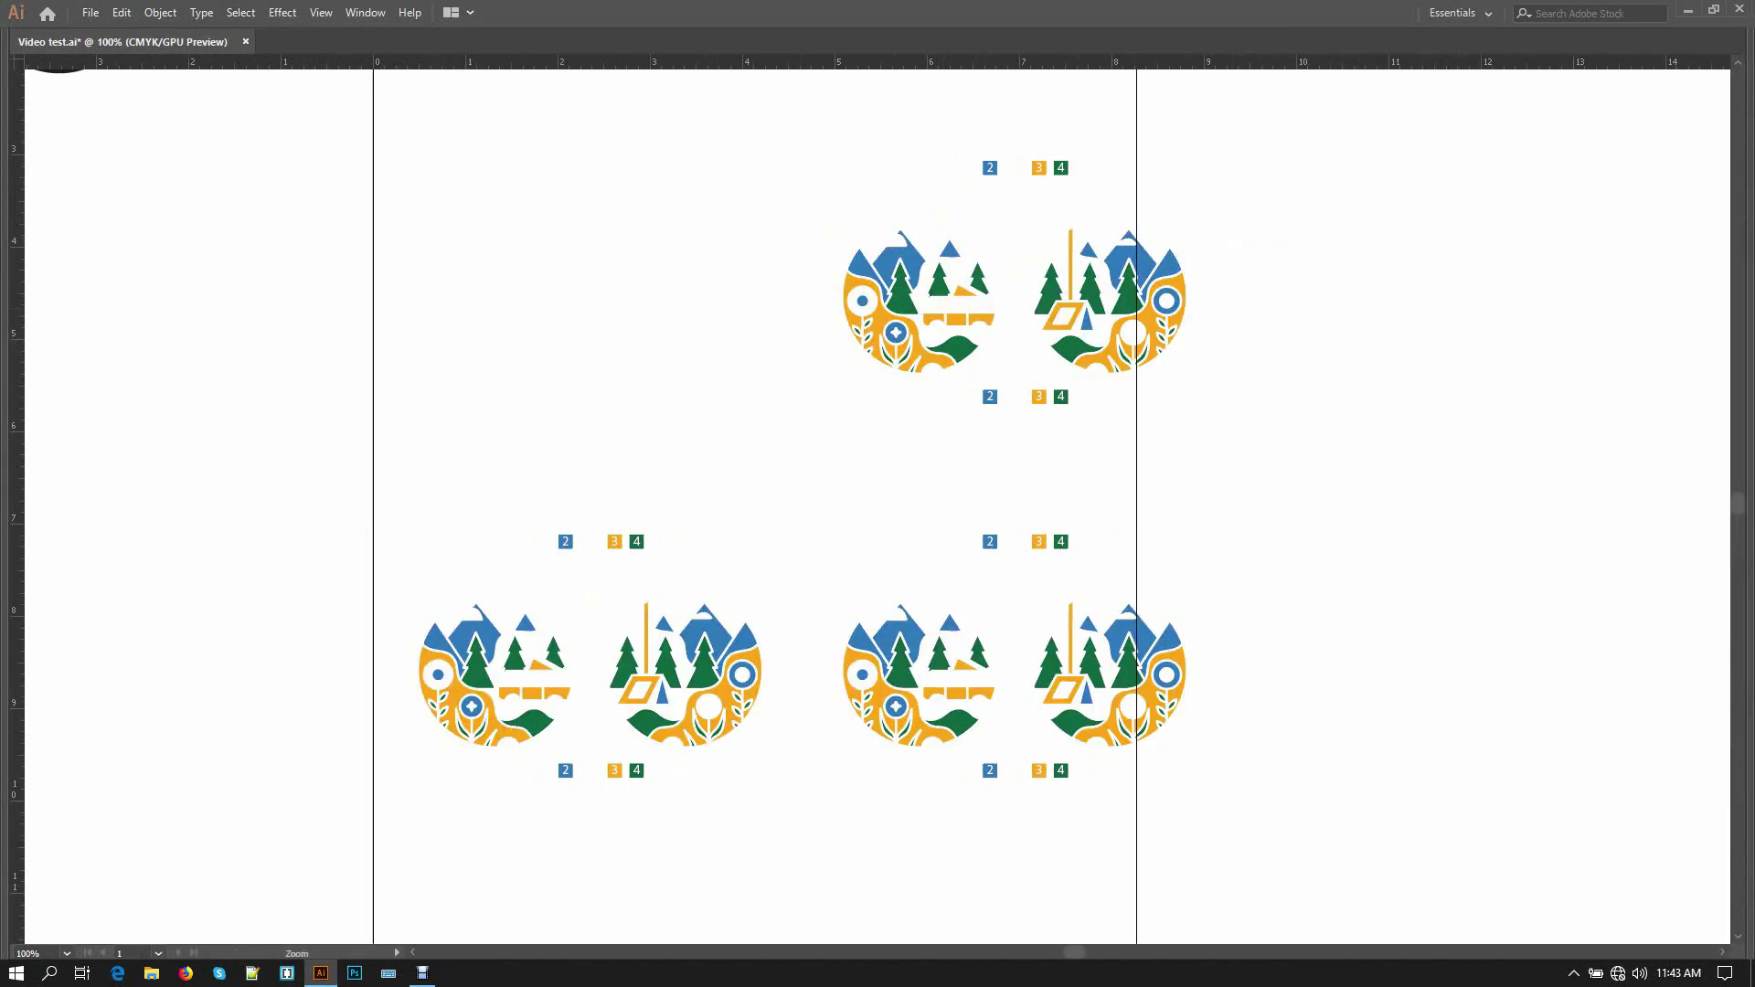
- Select every outline that shares the green hill's stroke weight and open the weight value for editing
{"action": "mouse_move", "coordinate": [951, 297]}
{"action": "left_mouse_down"}
{"action": "mouse_move", "coordinate": [1042, 297]}
{"action": "mouse_move", "coordinate": [1020, 313]}
{"action": "left_mouse_up"}
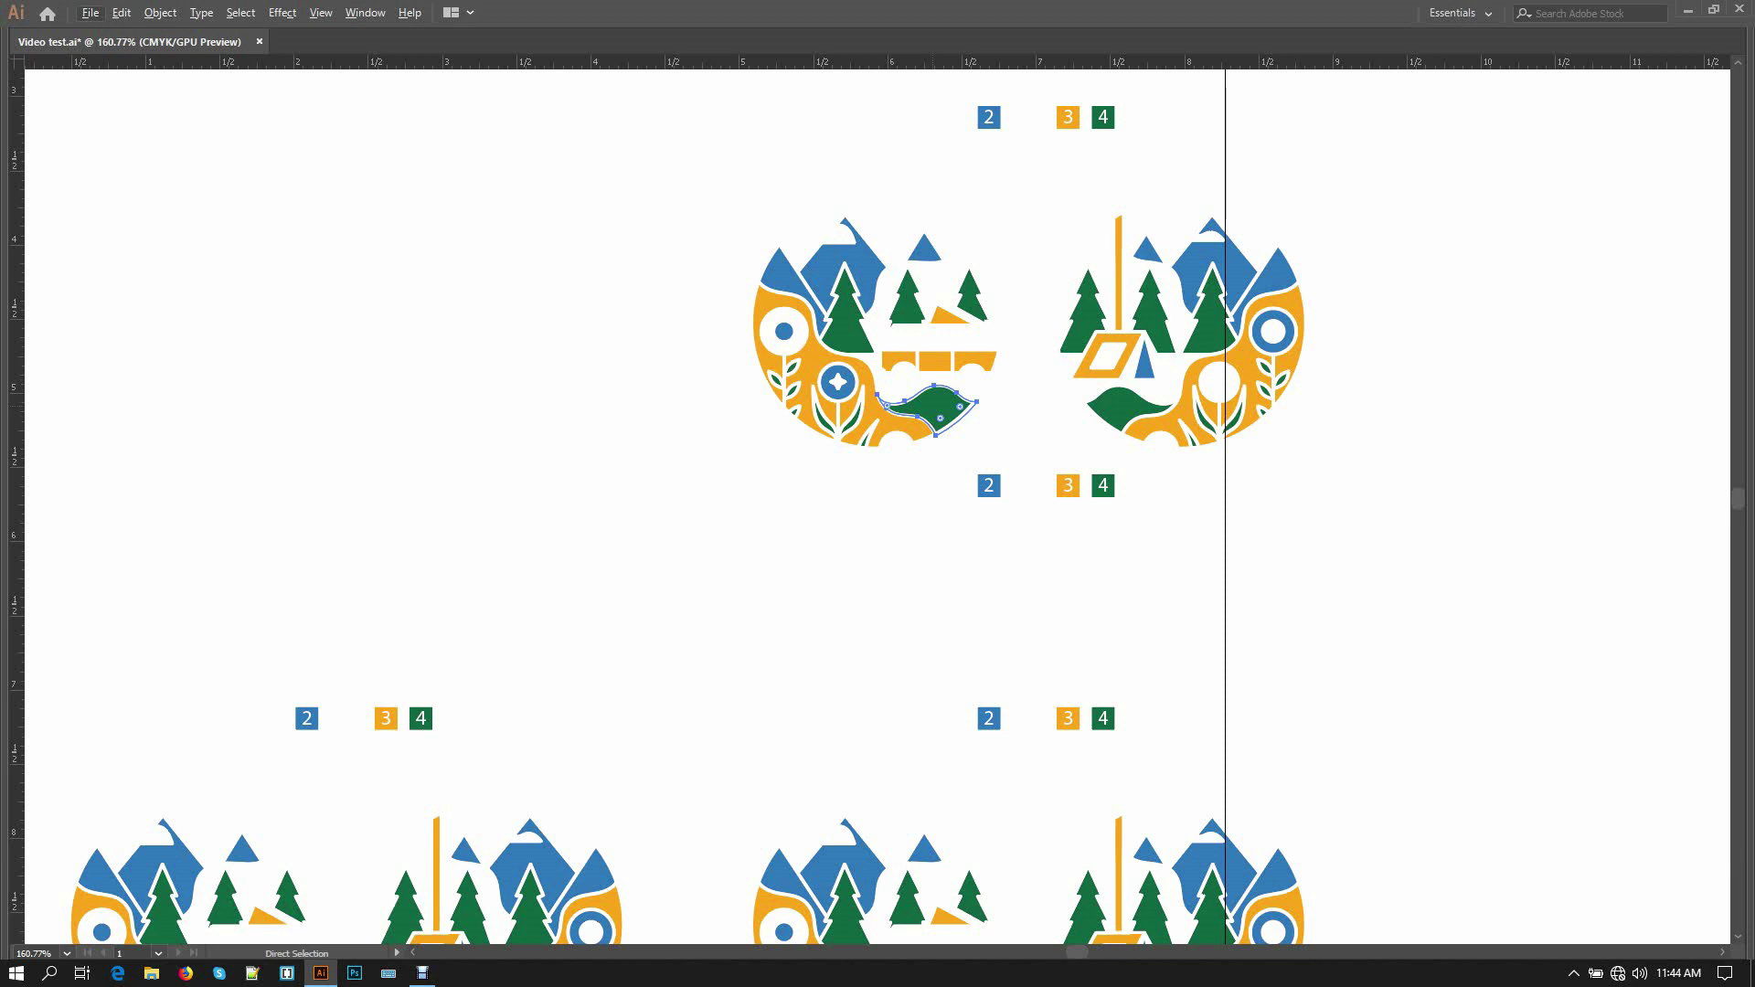
{"action": "key", "text": "ctrl"}
{"action": "key", "text": "alt"}
{"action": "key", "text": "alt+s"}
{"action": "key", "text": "m"}
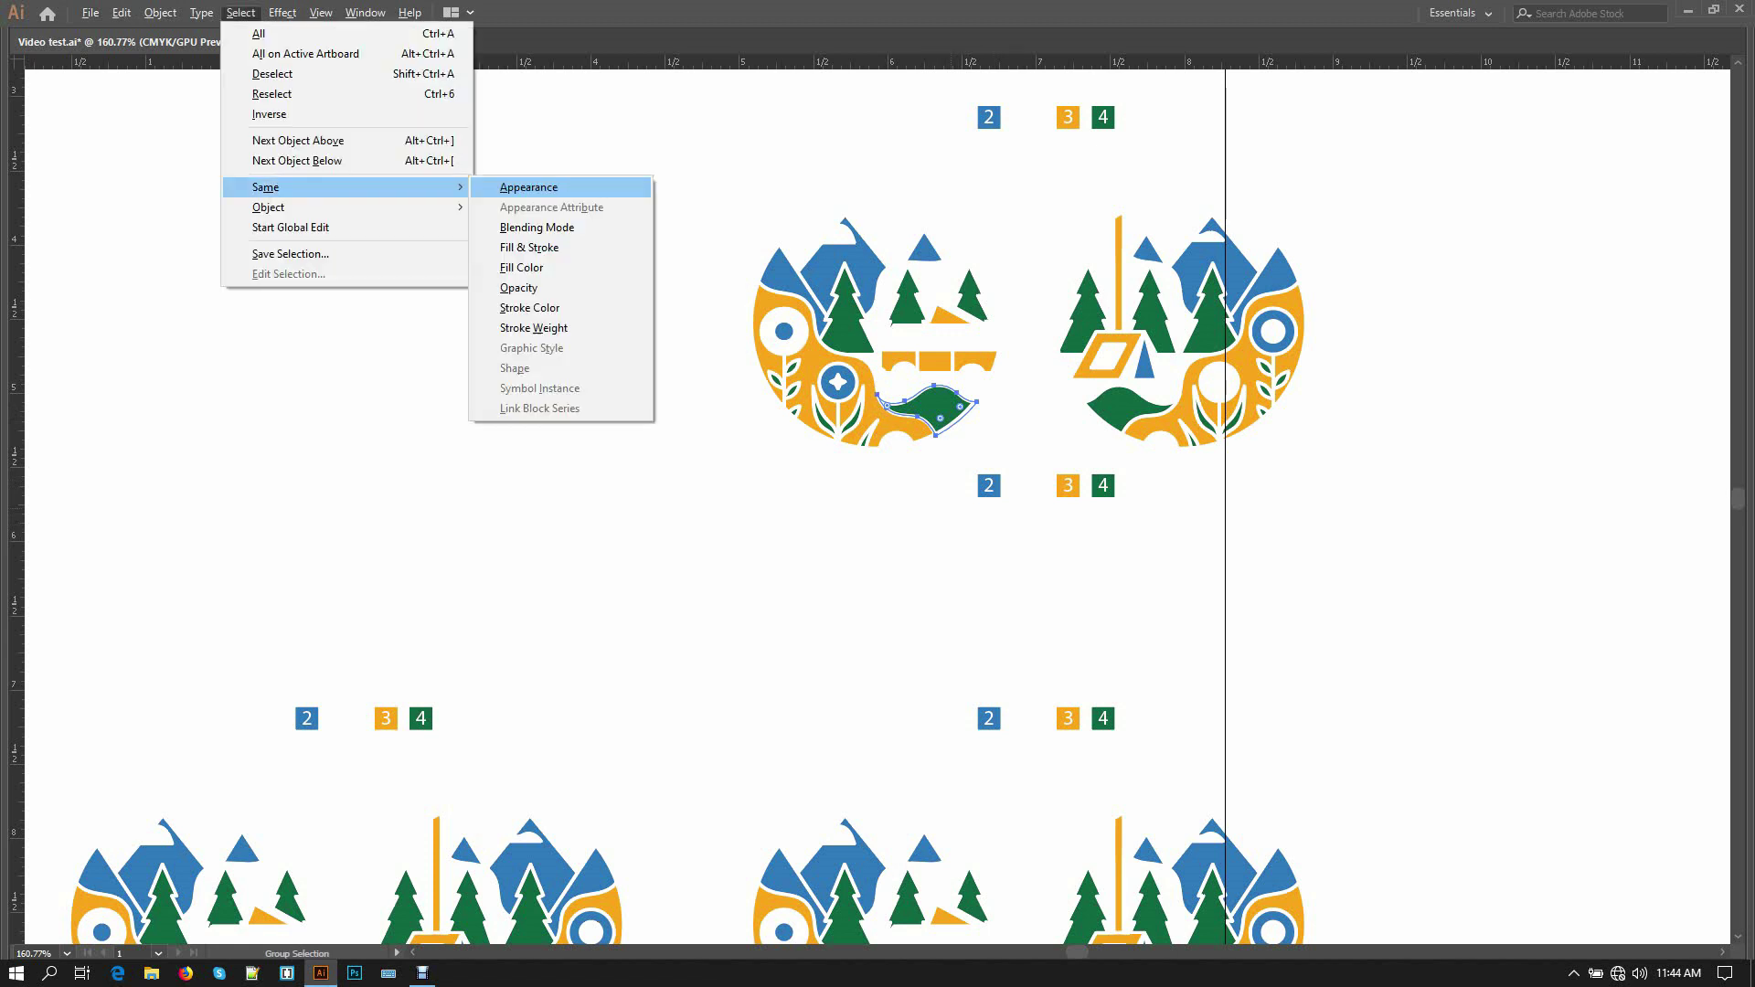
{"action": "key", "text": "w"}
{"action": "key", "text": "Tab"}
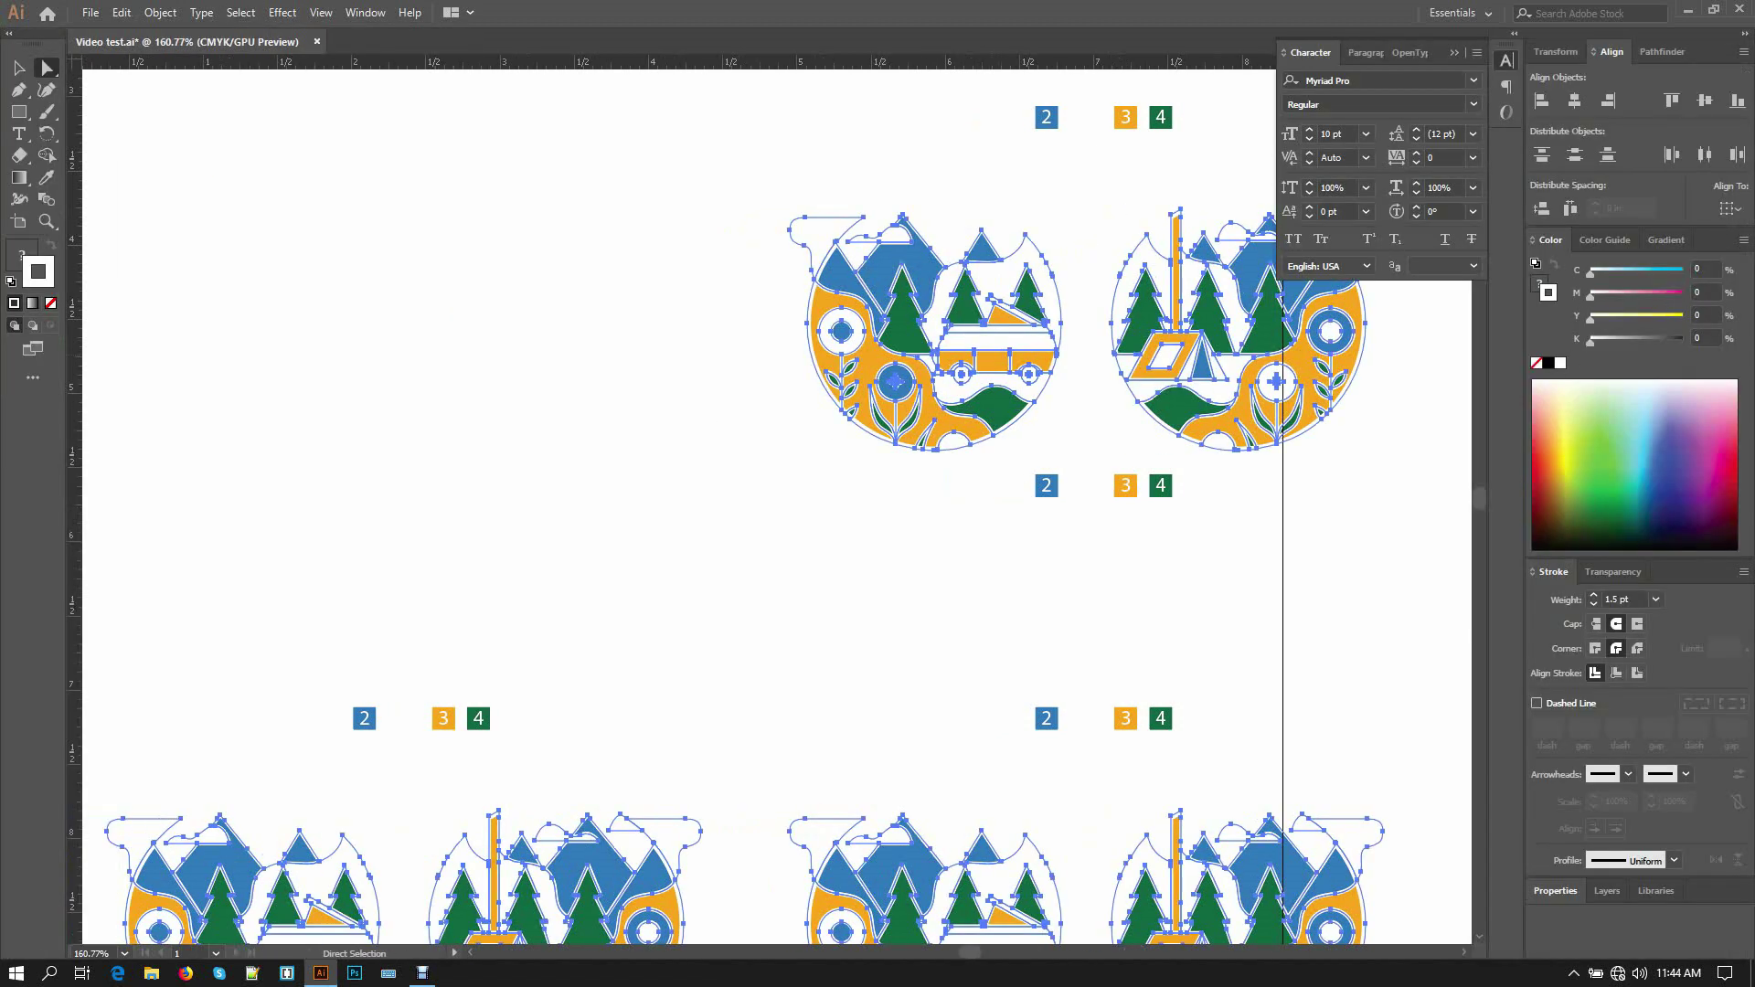
{"action": "left_click", "coordinate": [1620, 600]}
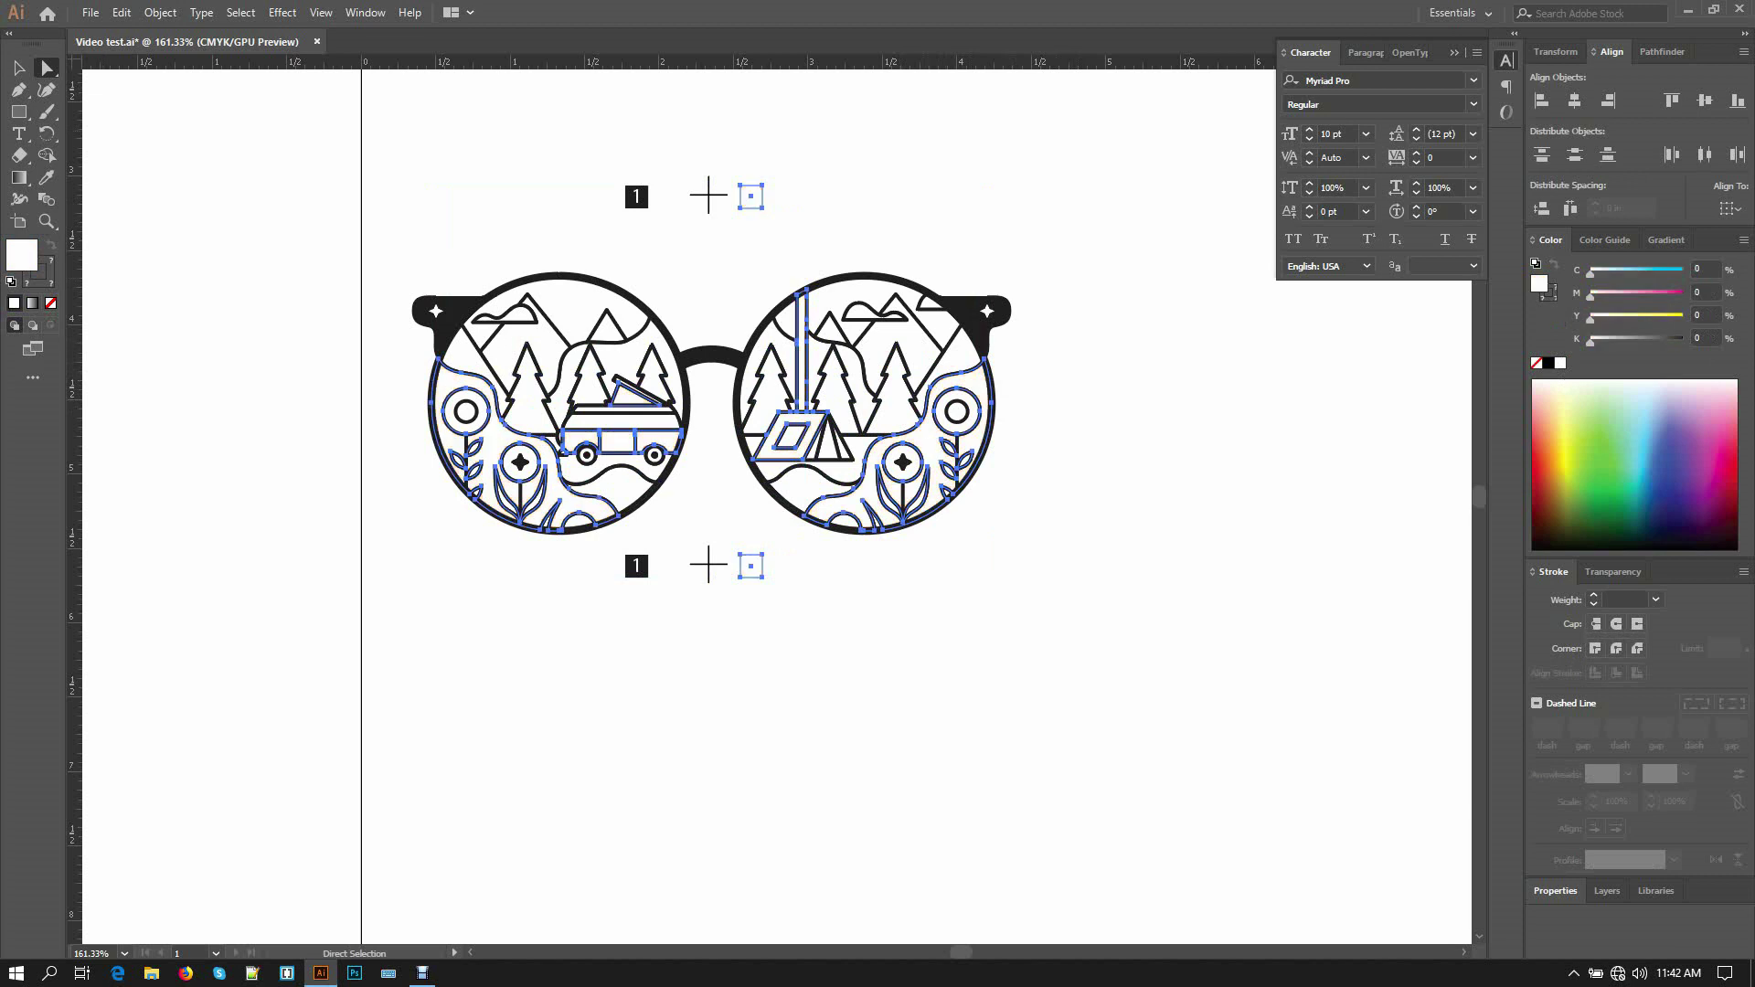
- Select everything with the temple piece's dark fill colour and change its fill to pure black, K 100 with C, M and Y 0
{"action": "left_click", "coordinate": [994, 303]}
{"action": "left_click", "coordinate": [241, 12]}
{"action": "mouse_move", "coordinate": [265, 187]}
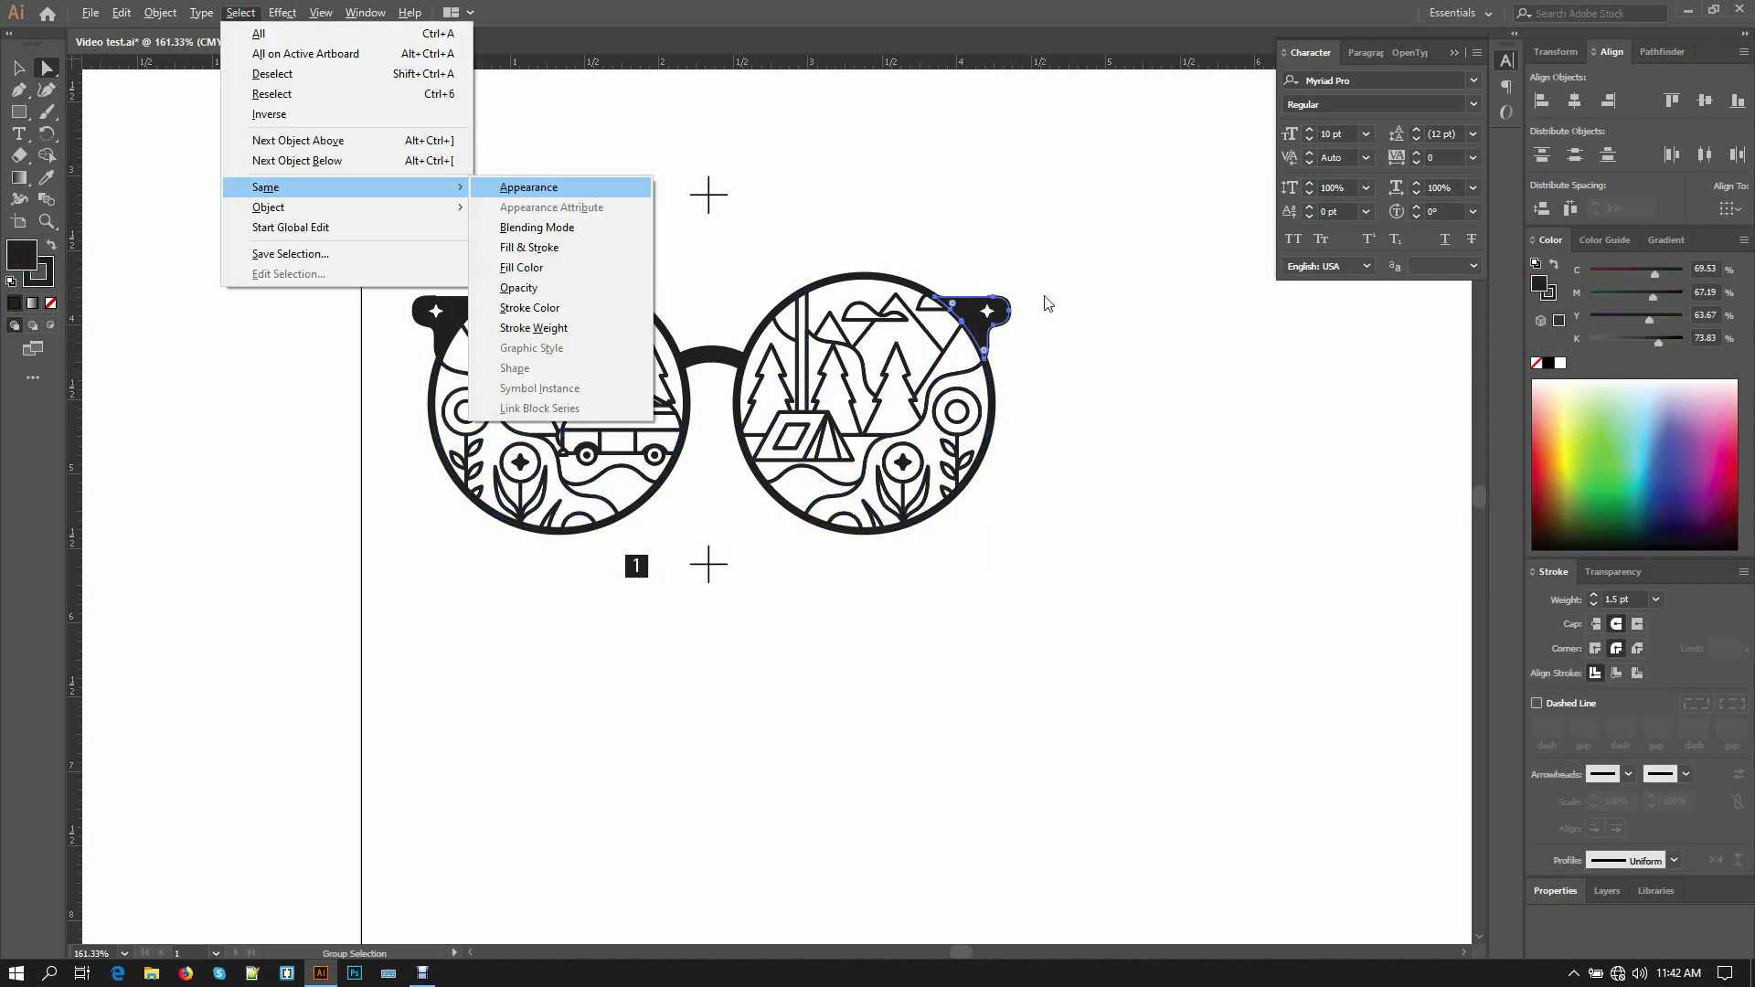
{"action": "key", "text": "f"}
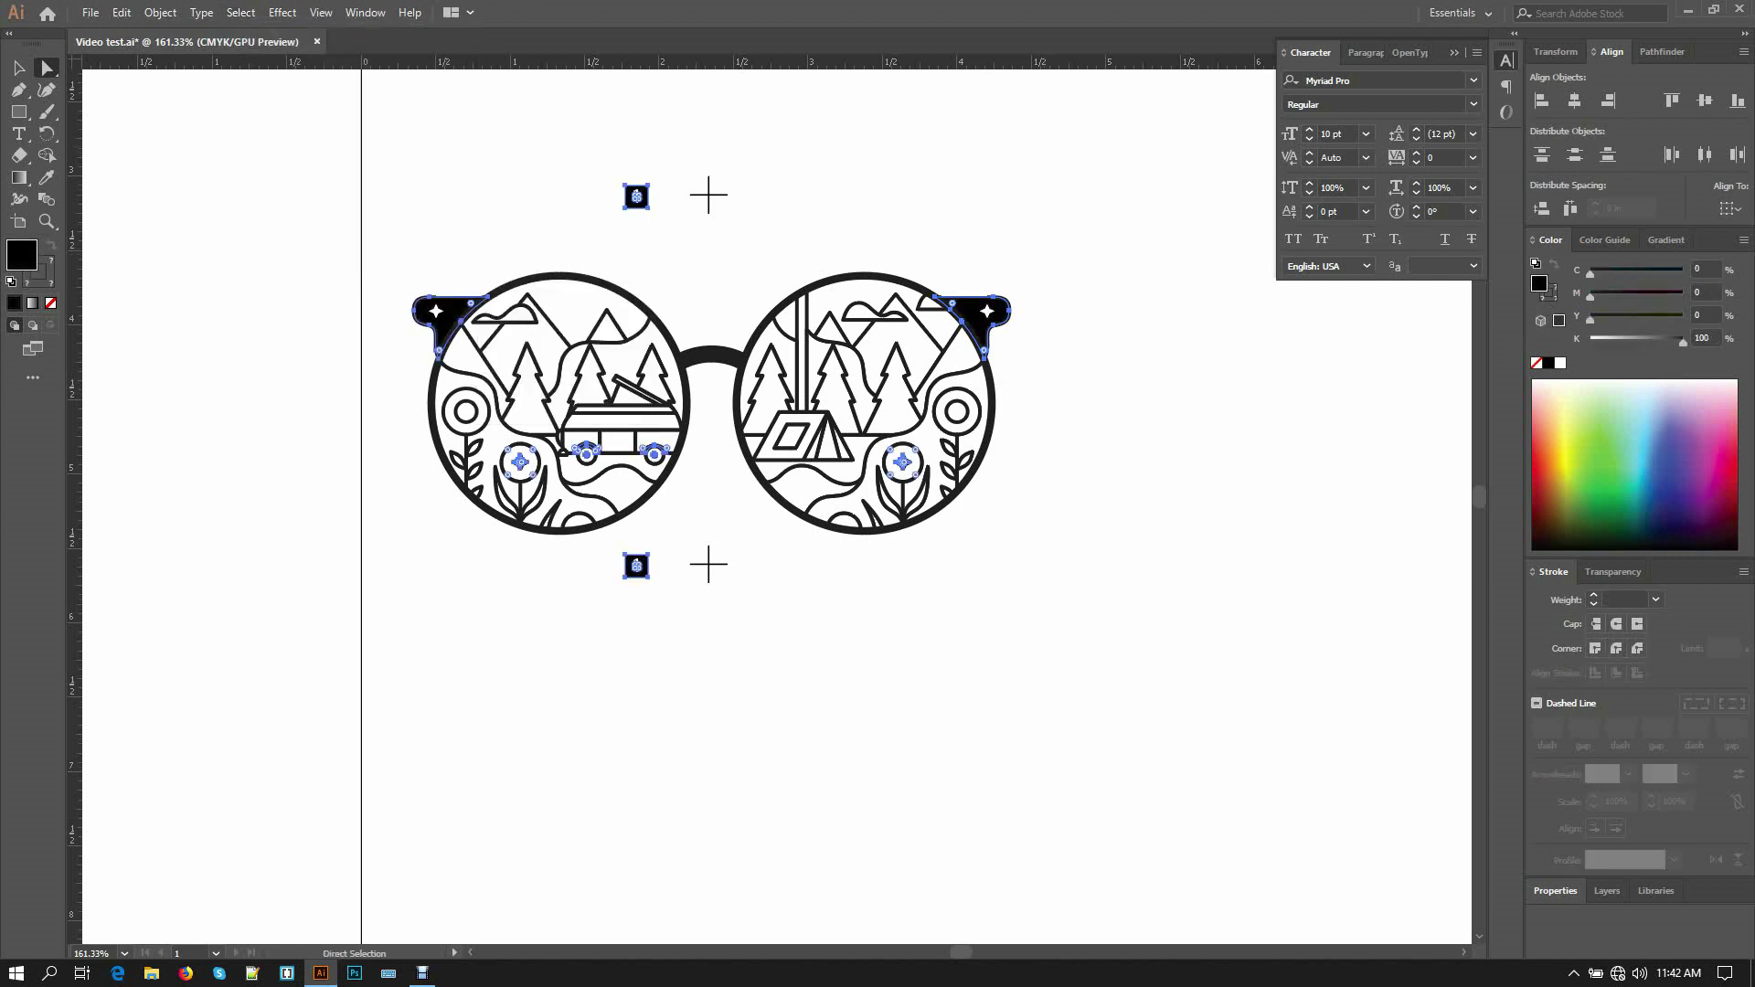
{"action": "key", "text": "ctrl+shift+a"}
- Select everything that shares the lens frame's stroke colour and change its stroke to pure black
{"action": "left_click", "coordinate": [984, 359]}
{"action": "key", "text": "alt+s"}
{"action": "key", "text": "m"}
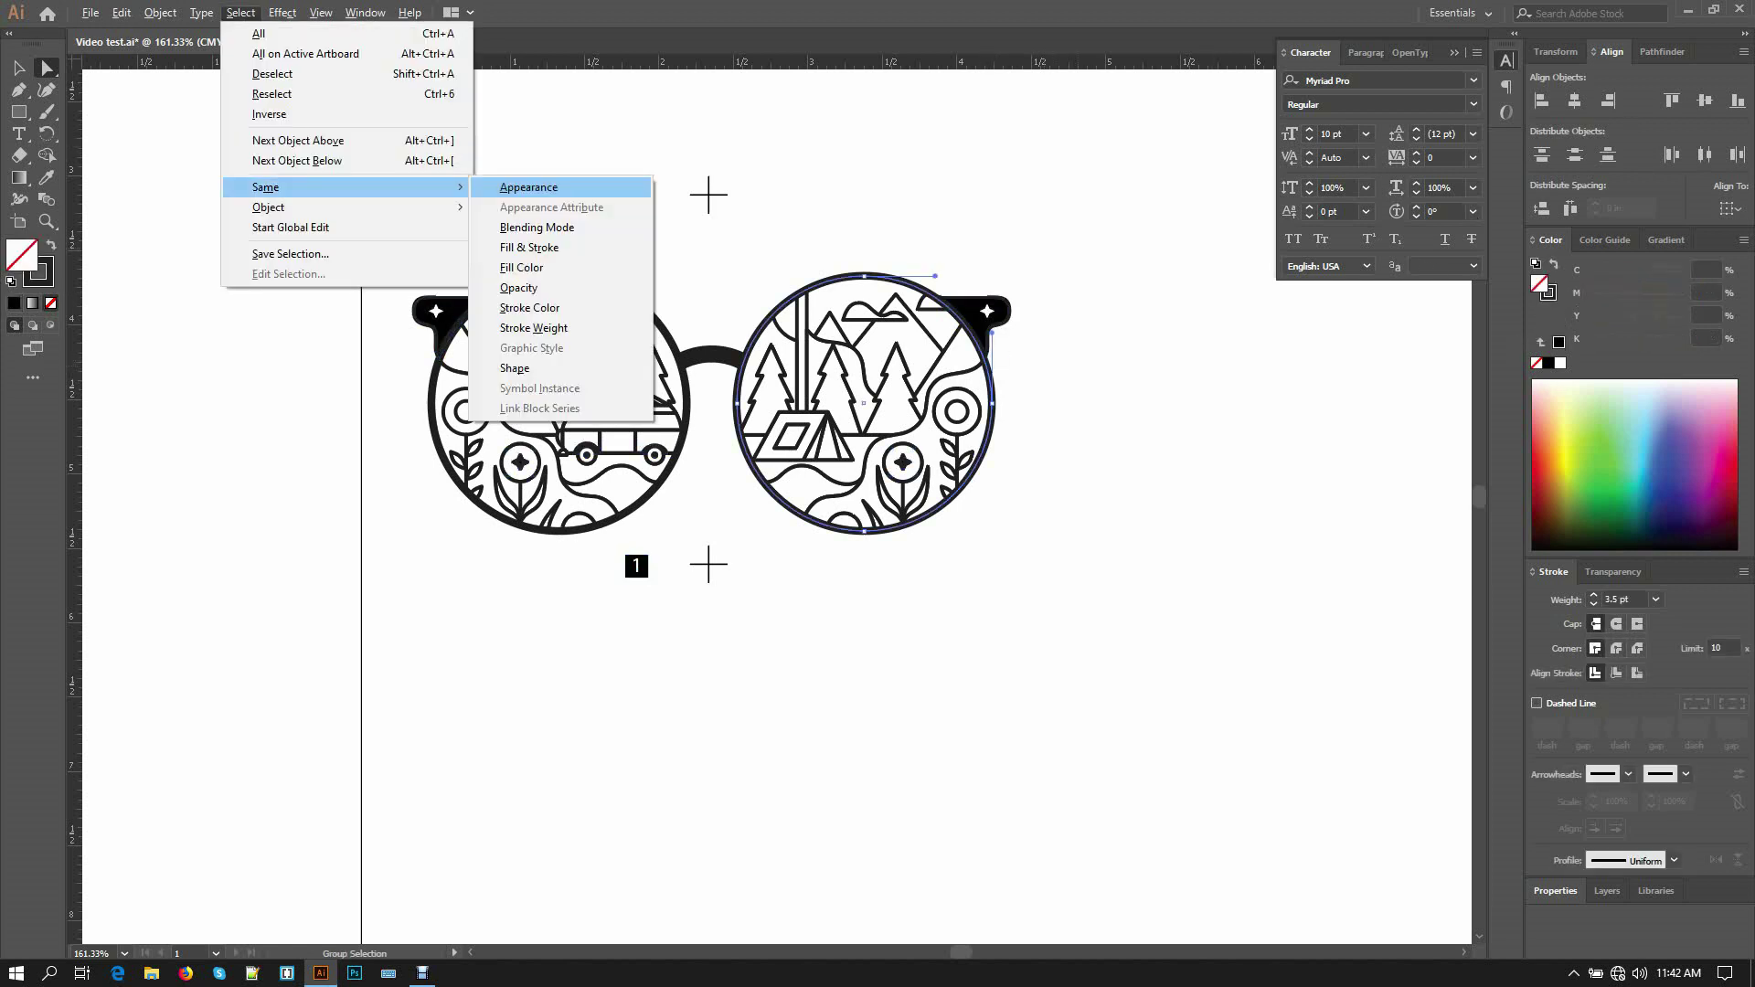
{"action": "key", "text": "Return"}
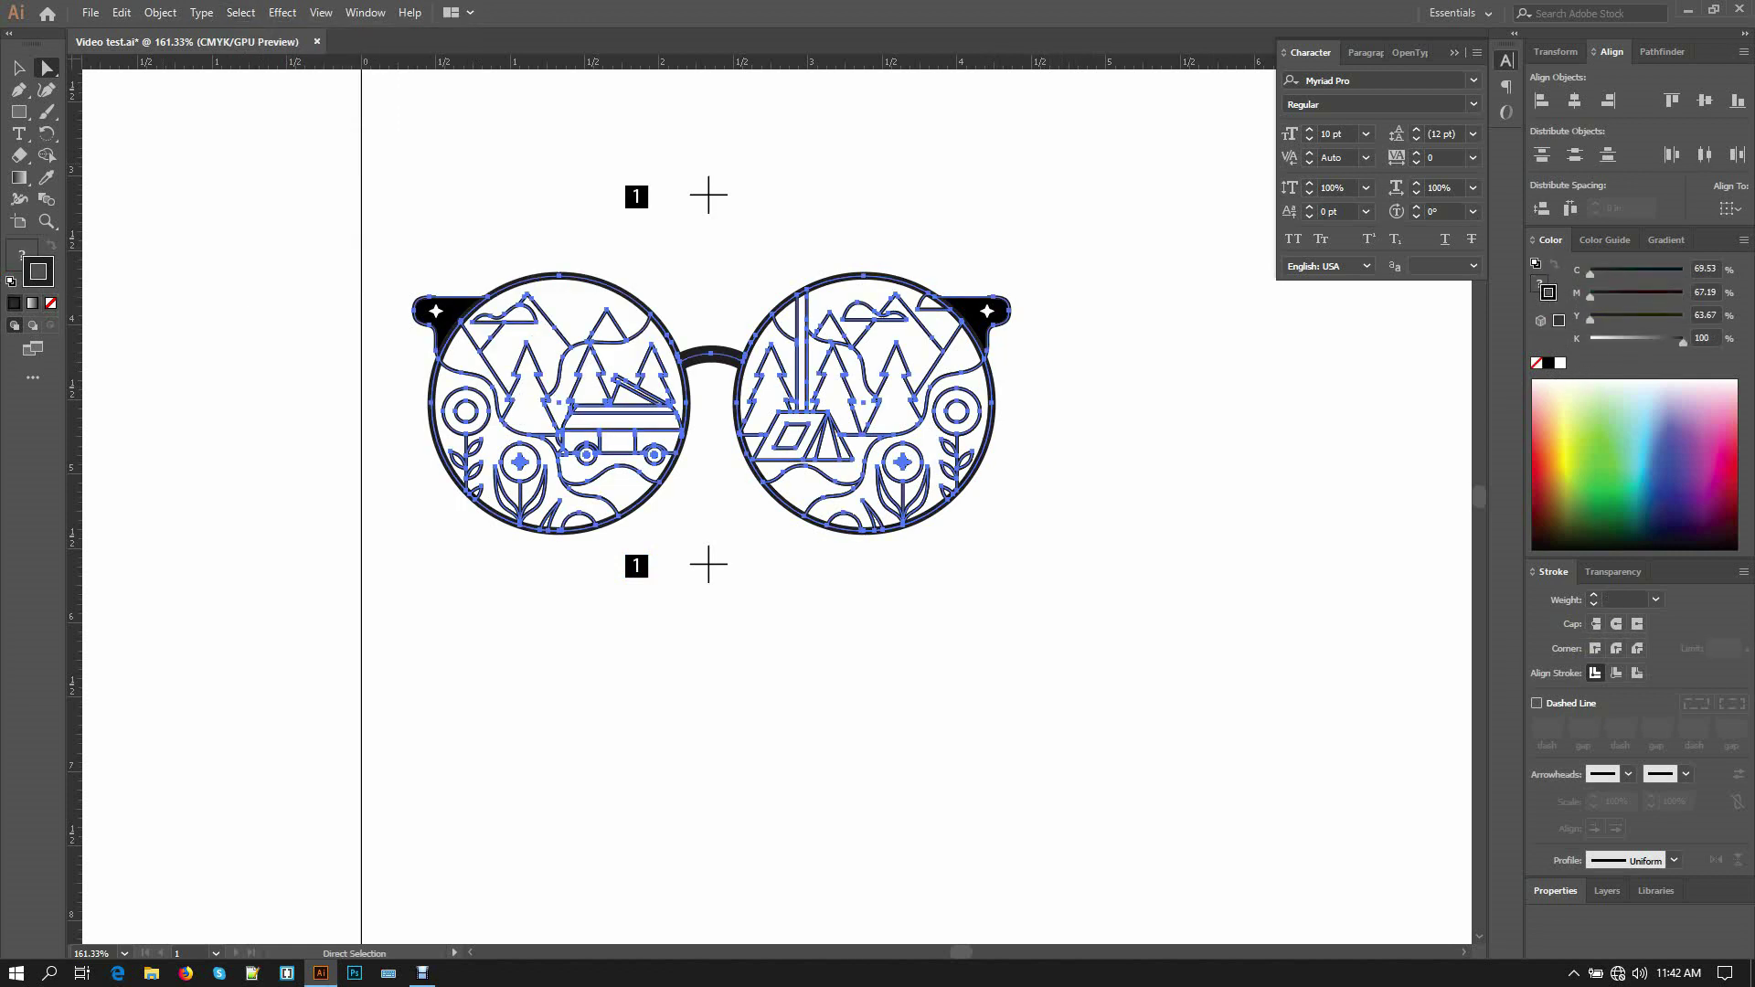
{"action": "key", "text": "Tab"}
{"action": "key", "text": "ctrl+shift+a"}
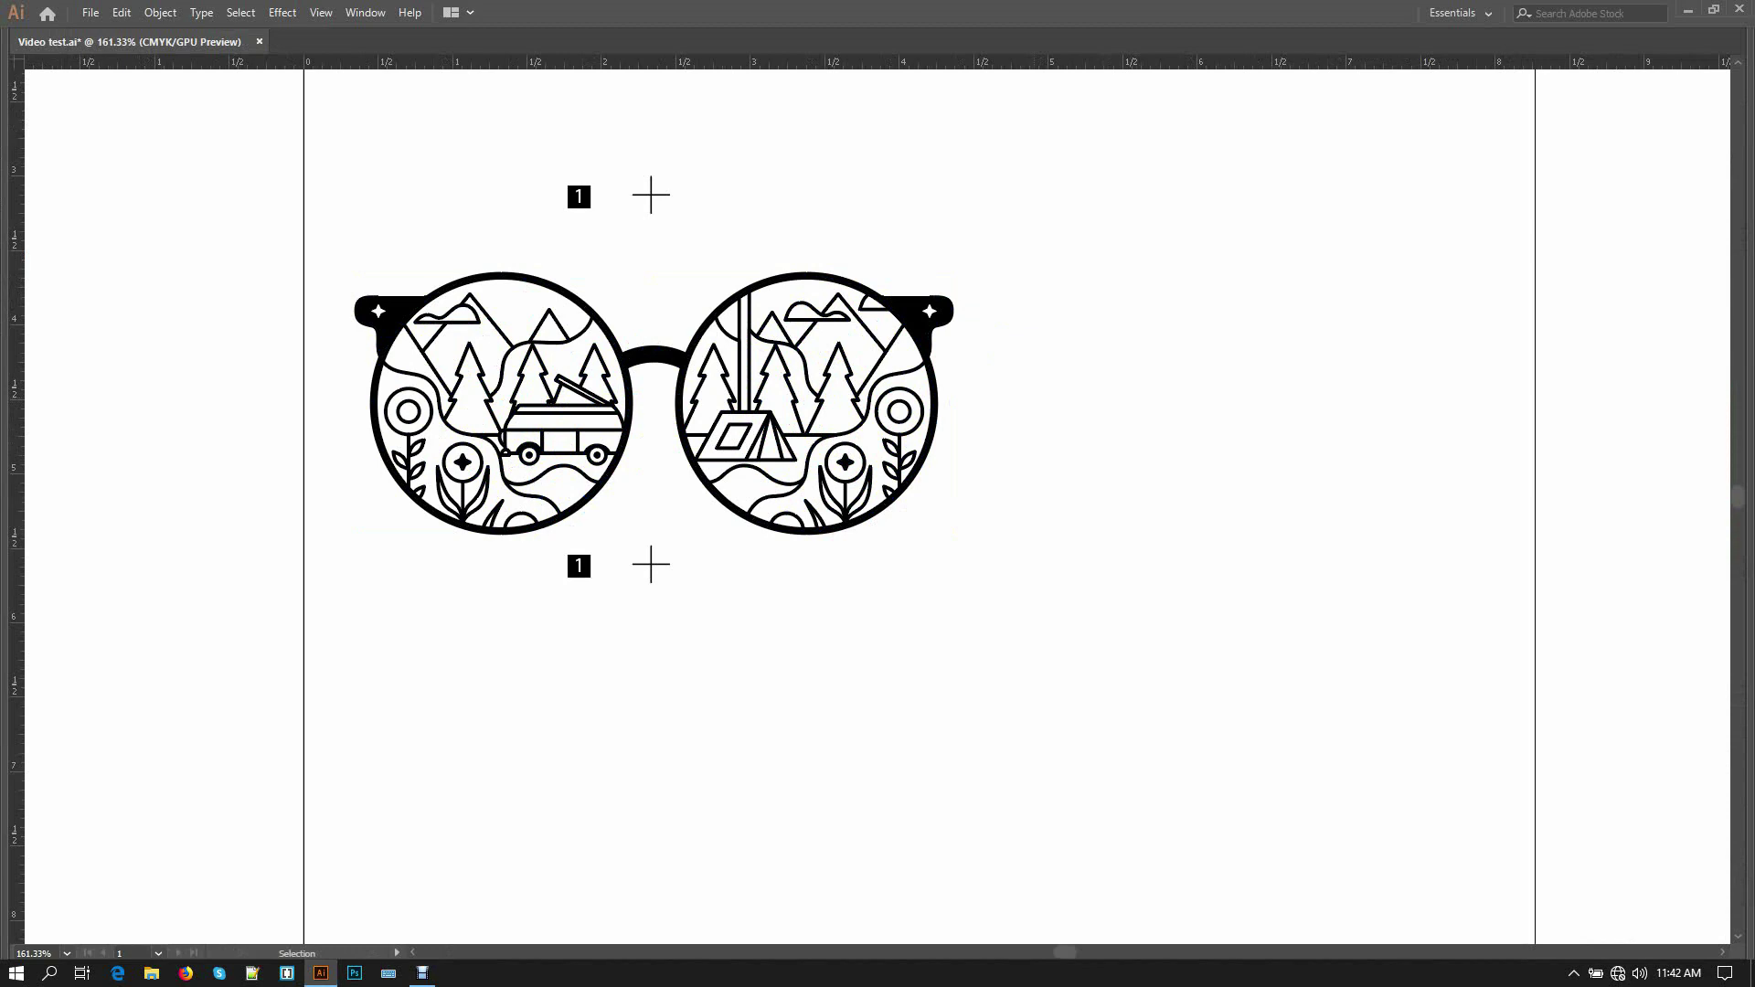
- Bring back the hidden colour copies and hide the black-and-white glasses artwork together with its labels
{"action": "key", "text": "ctrl+a"}
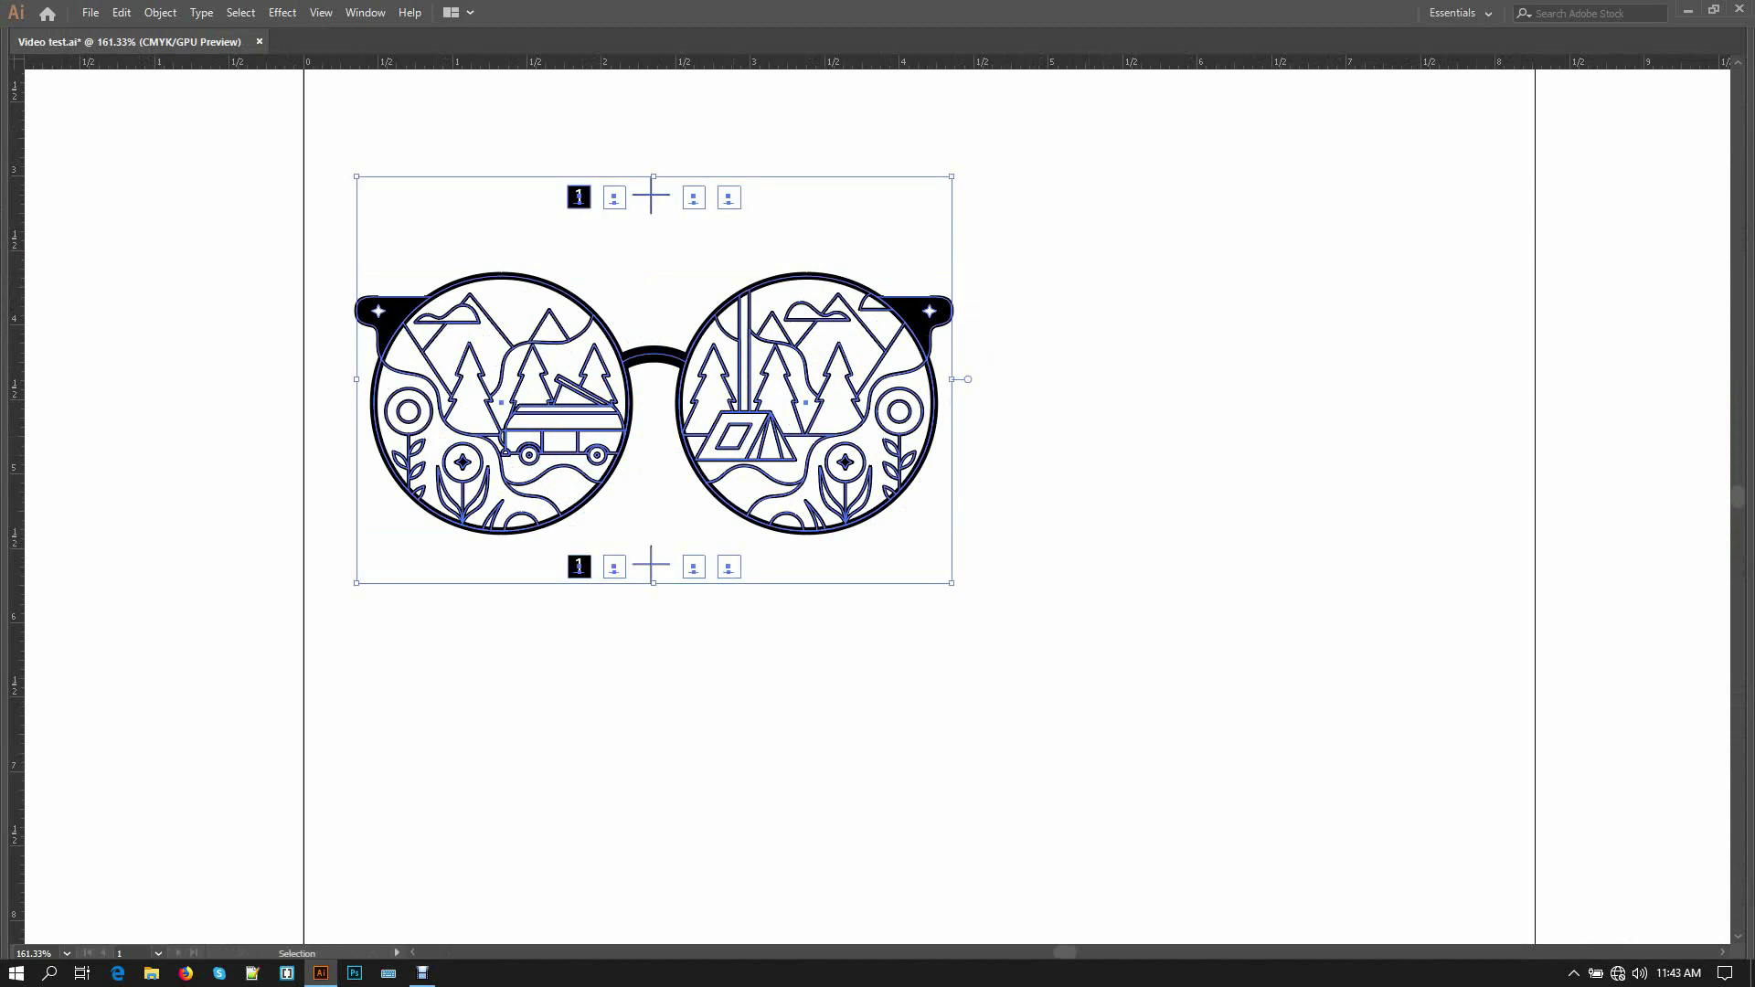
{"action": "key", "text": "ctrl+shift+a"}
{"action": "key", "text": "a"}
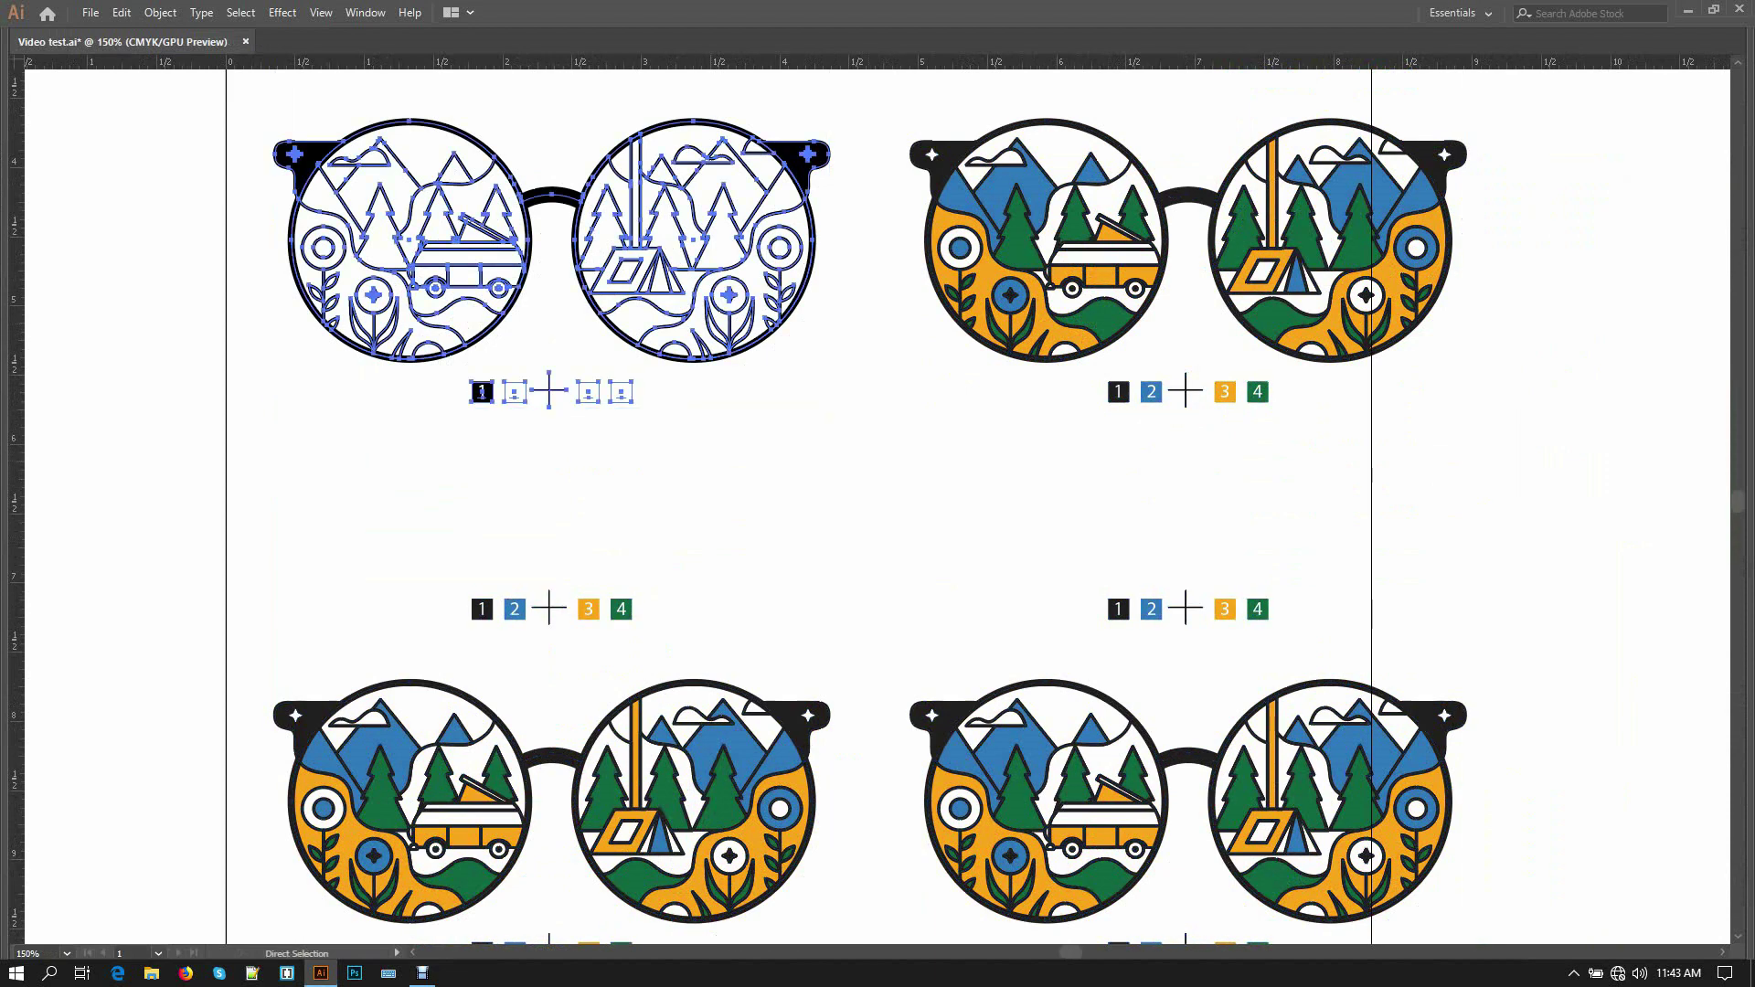
{"action": "key", "text": "Delete"}
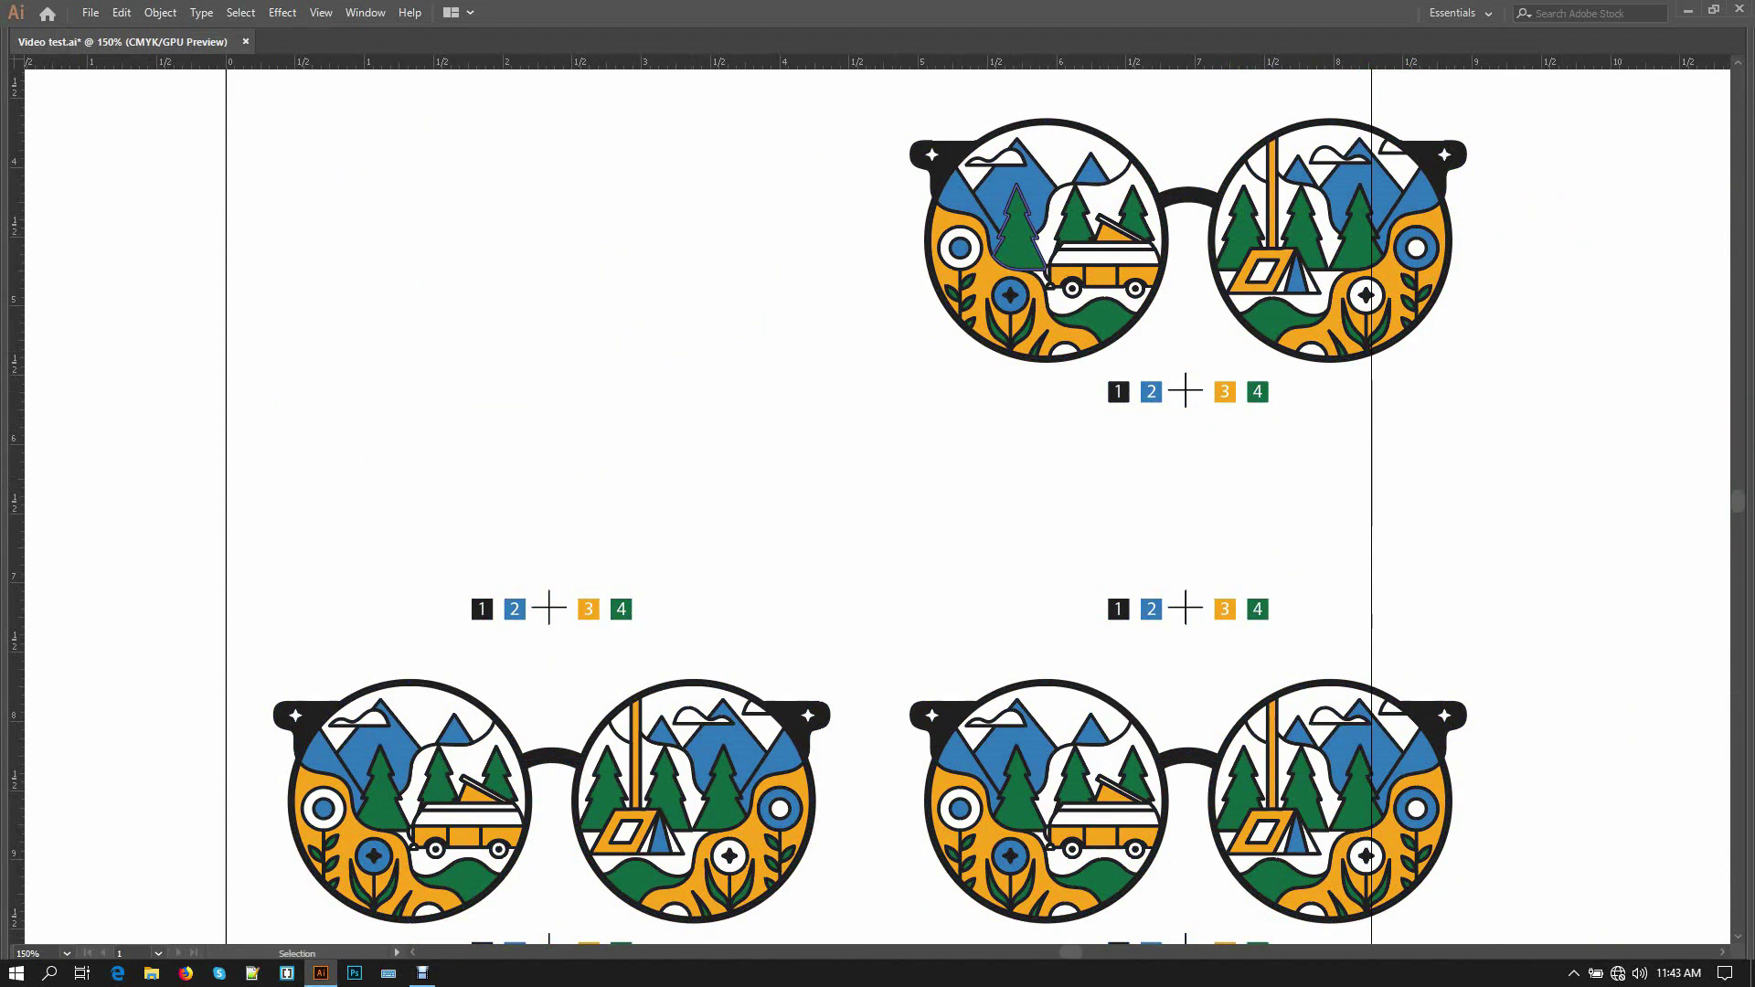
- Select all registration crosses with the same appearance in the three colour copies and remove them
{"action": "key", "text": "ctrl+minus"}
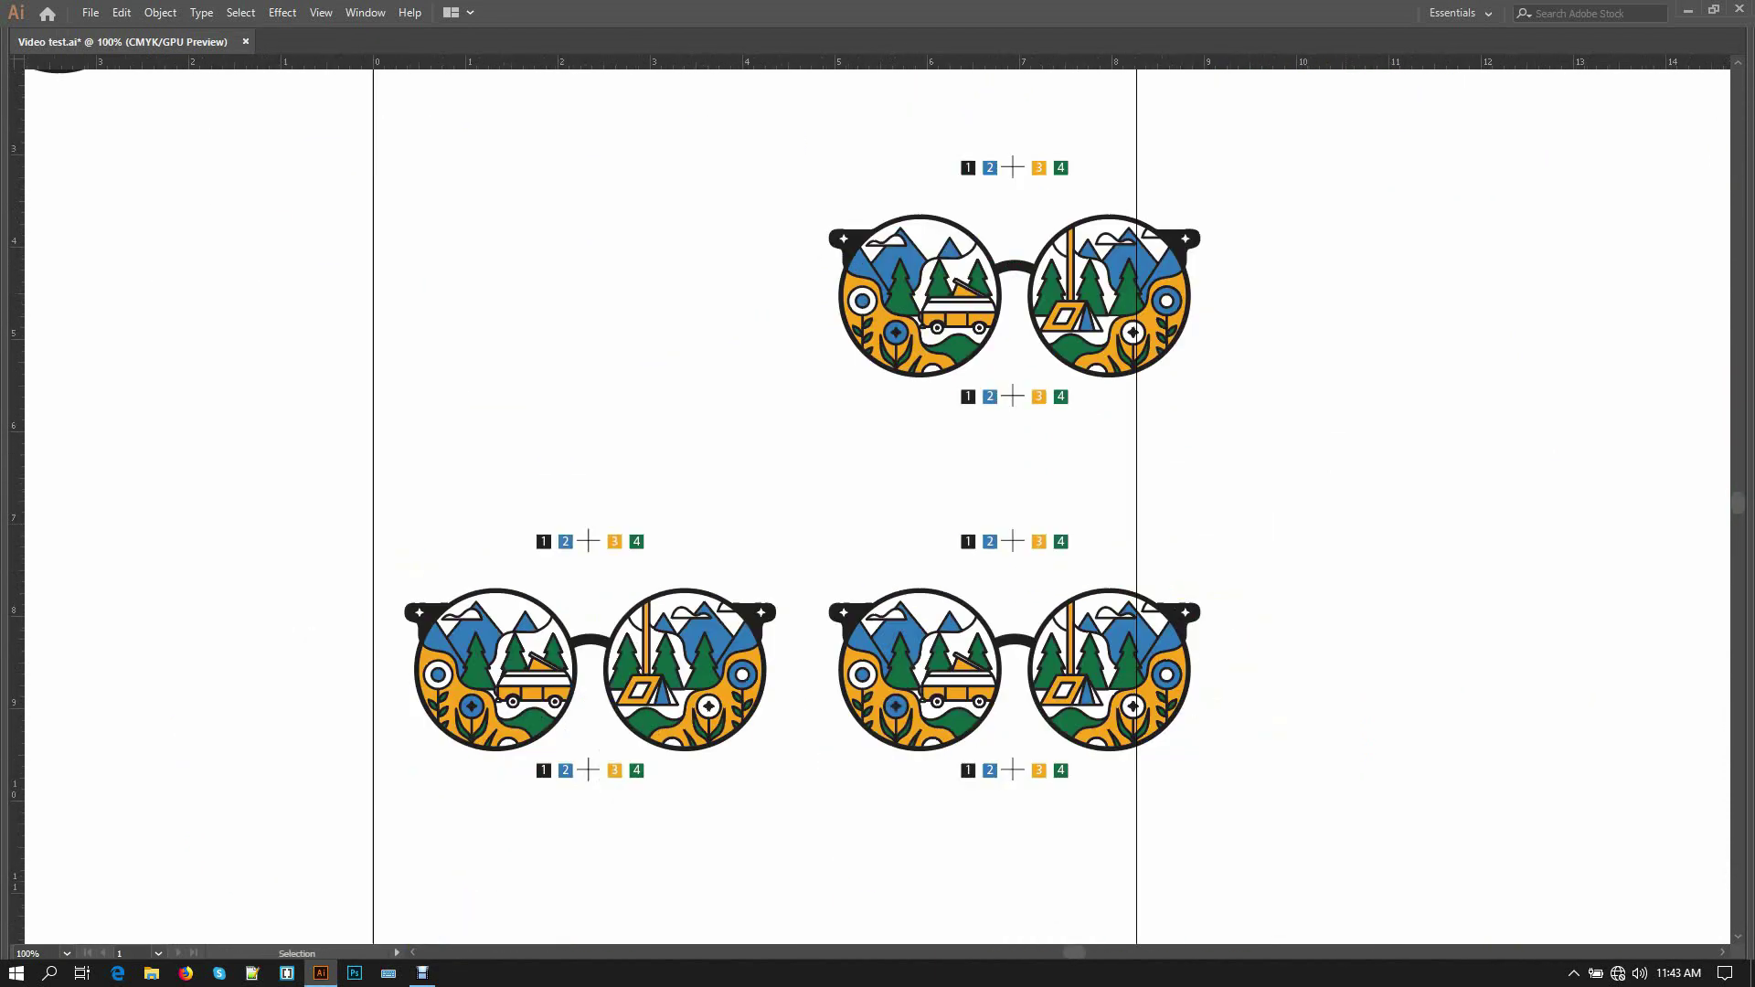
{"action": "key", "text": "a"}
{"action": "left_click", "coordinate": [1012, 161], "text": "ctrl+alt"}
{"action": "key", "text": "alt+s"}
{"action": "key", "text": "m"}
{"action": "key", "text": "Return"}
{"action": "key", "text": "Delete"}
- Recolour the number 1 squares, temple pieces and all other shapes with the same dark fill to white
{"action": "left_click", "coordinate": [968, 167], "text": "alt"}
{"action": "left_click", "coordinate": [240, 12]}
{"action": "mouse_move", "coordinate": [265, 187]}
{"action": "left_click", "coordinate": [529, 186]}
{"action": "key", "text": "Tab"}
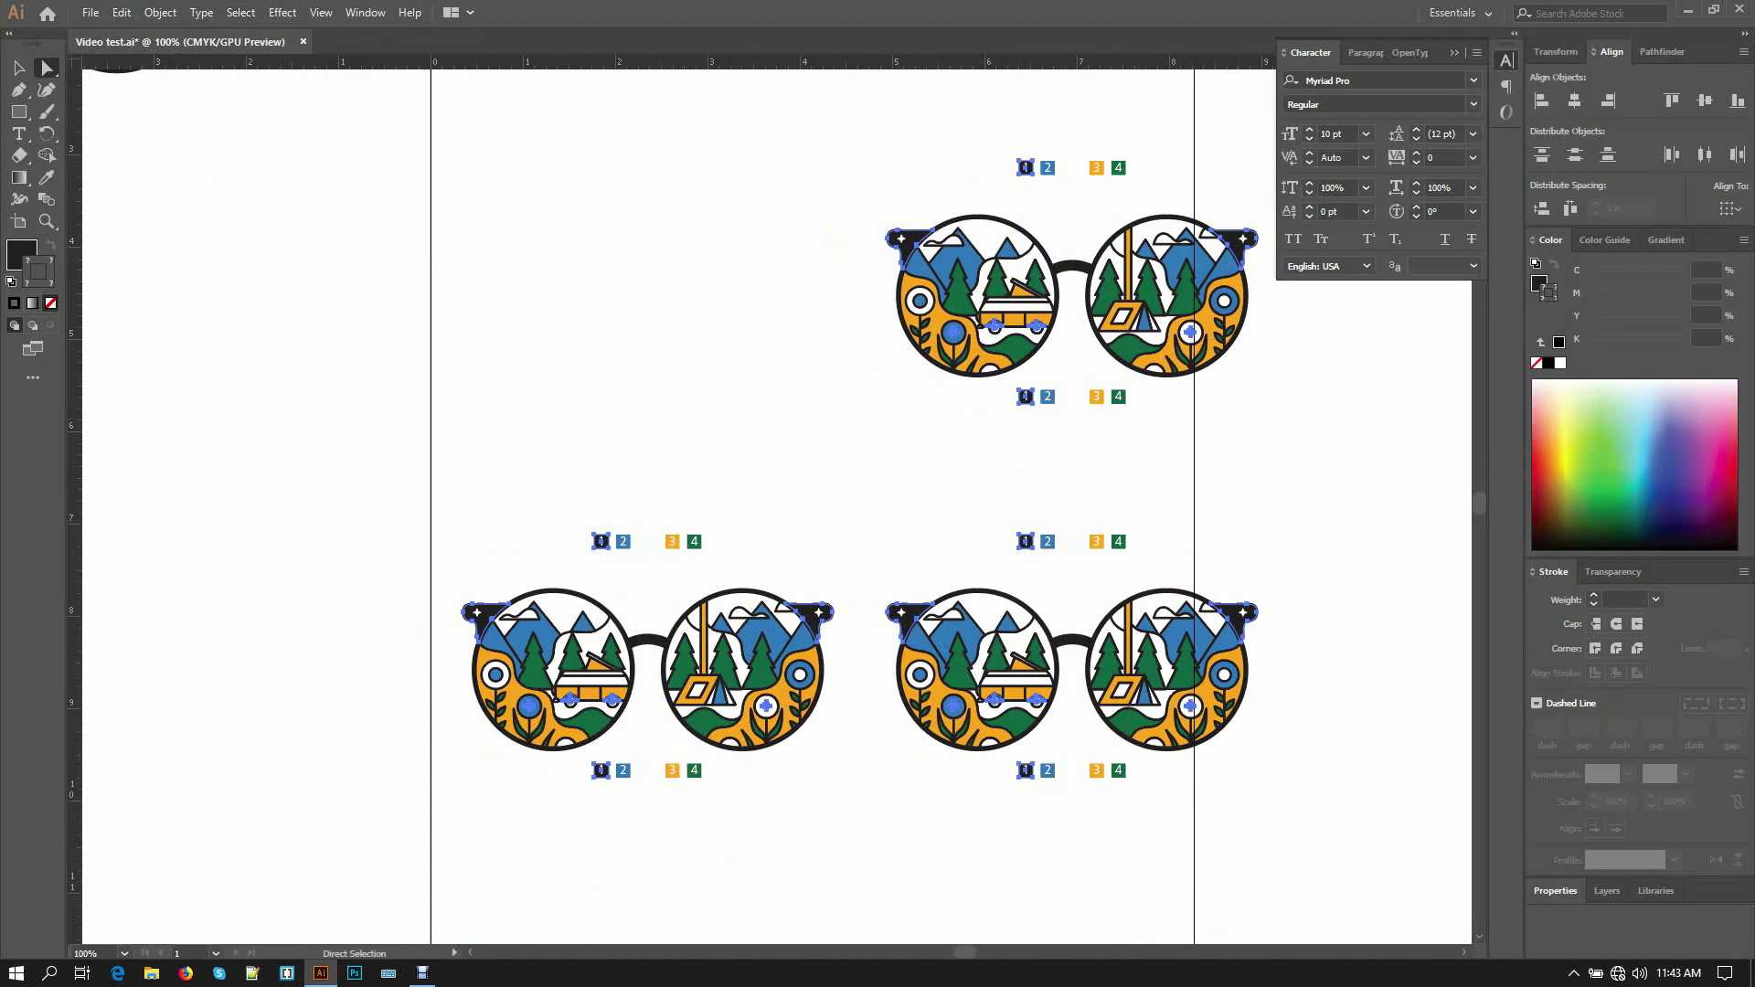
{"action": "left_click", "coordinate": [1560, 364]}
{"action": "key", "text": "Tab"}
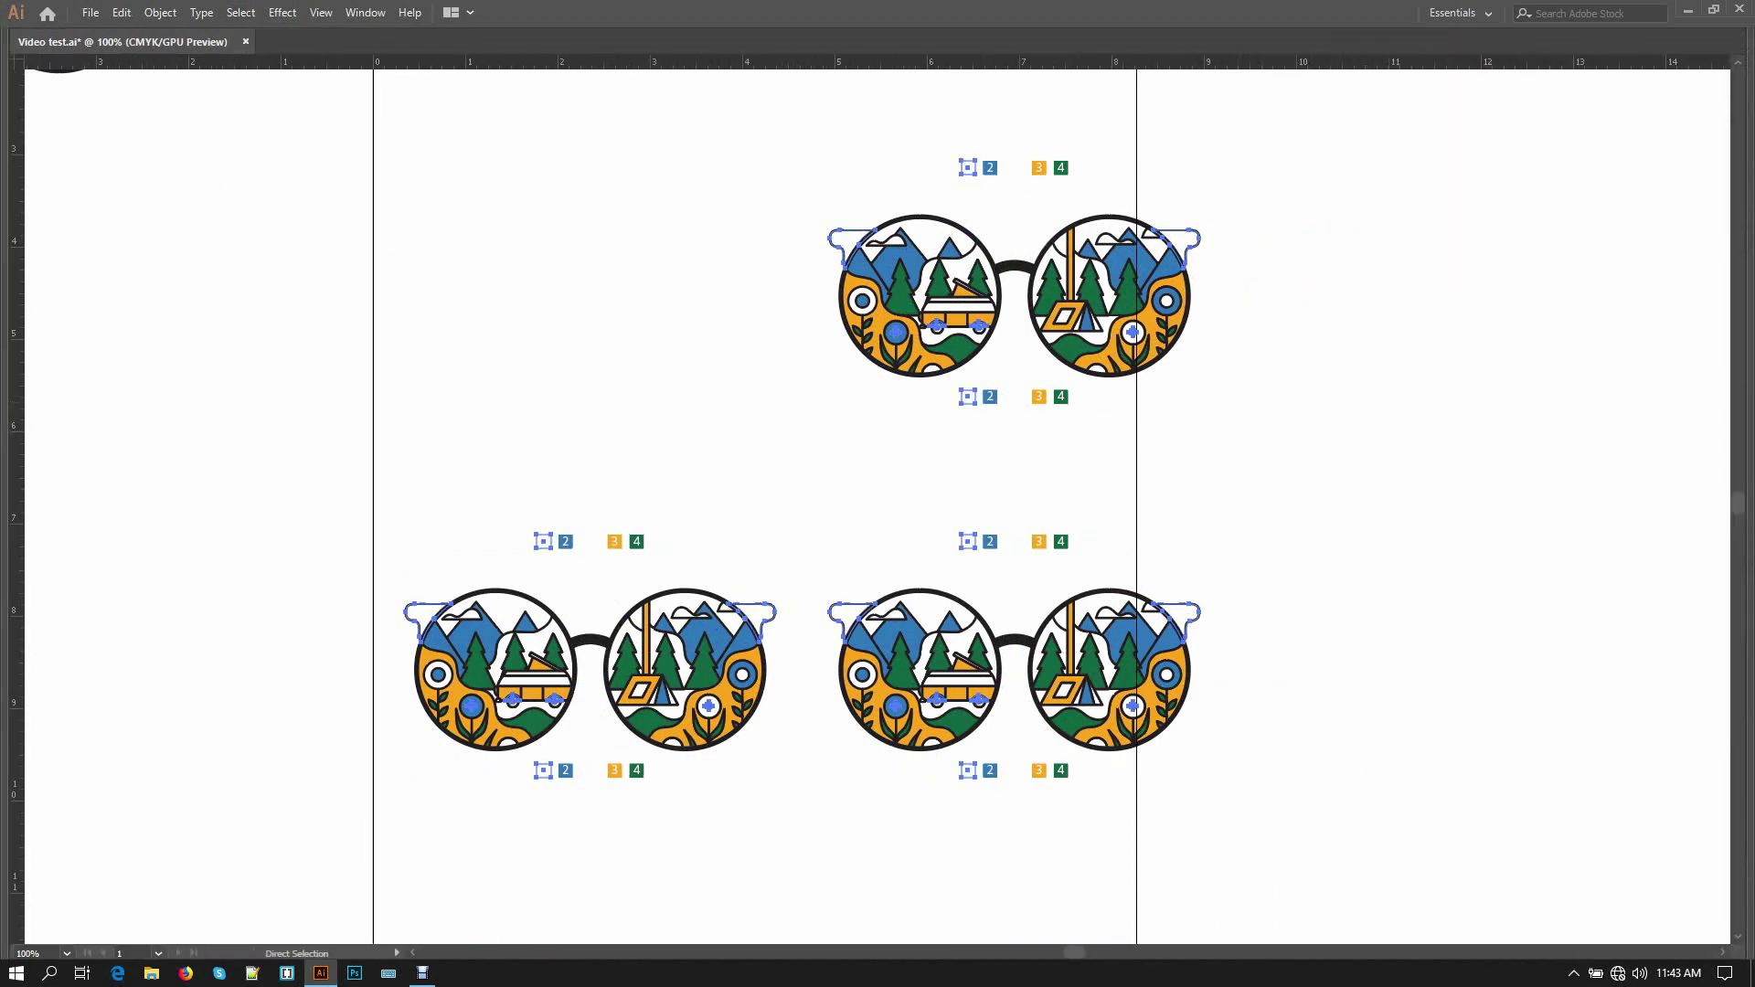
{"action": "left_click", "coordinate": [1240, 265]}
- Select all outlines that share the right lens frame's dark stroke colour and turn their strokes white
{"action": "left_click", "coordinate": [1139, 221]}
{"action": "left_click", "coordinate": [240, 12]}
{"action": "mouse_move", "coordinate": [265, 186]}
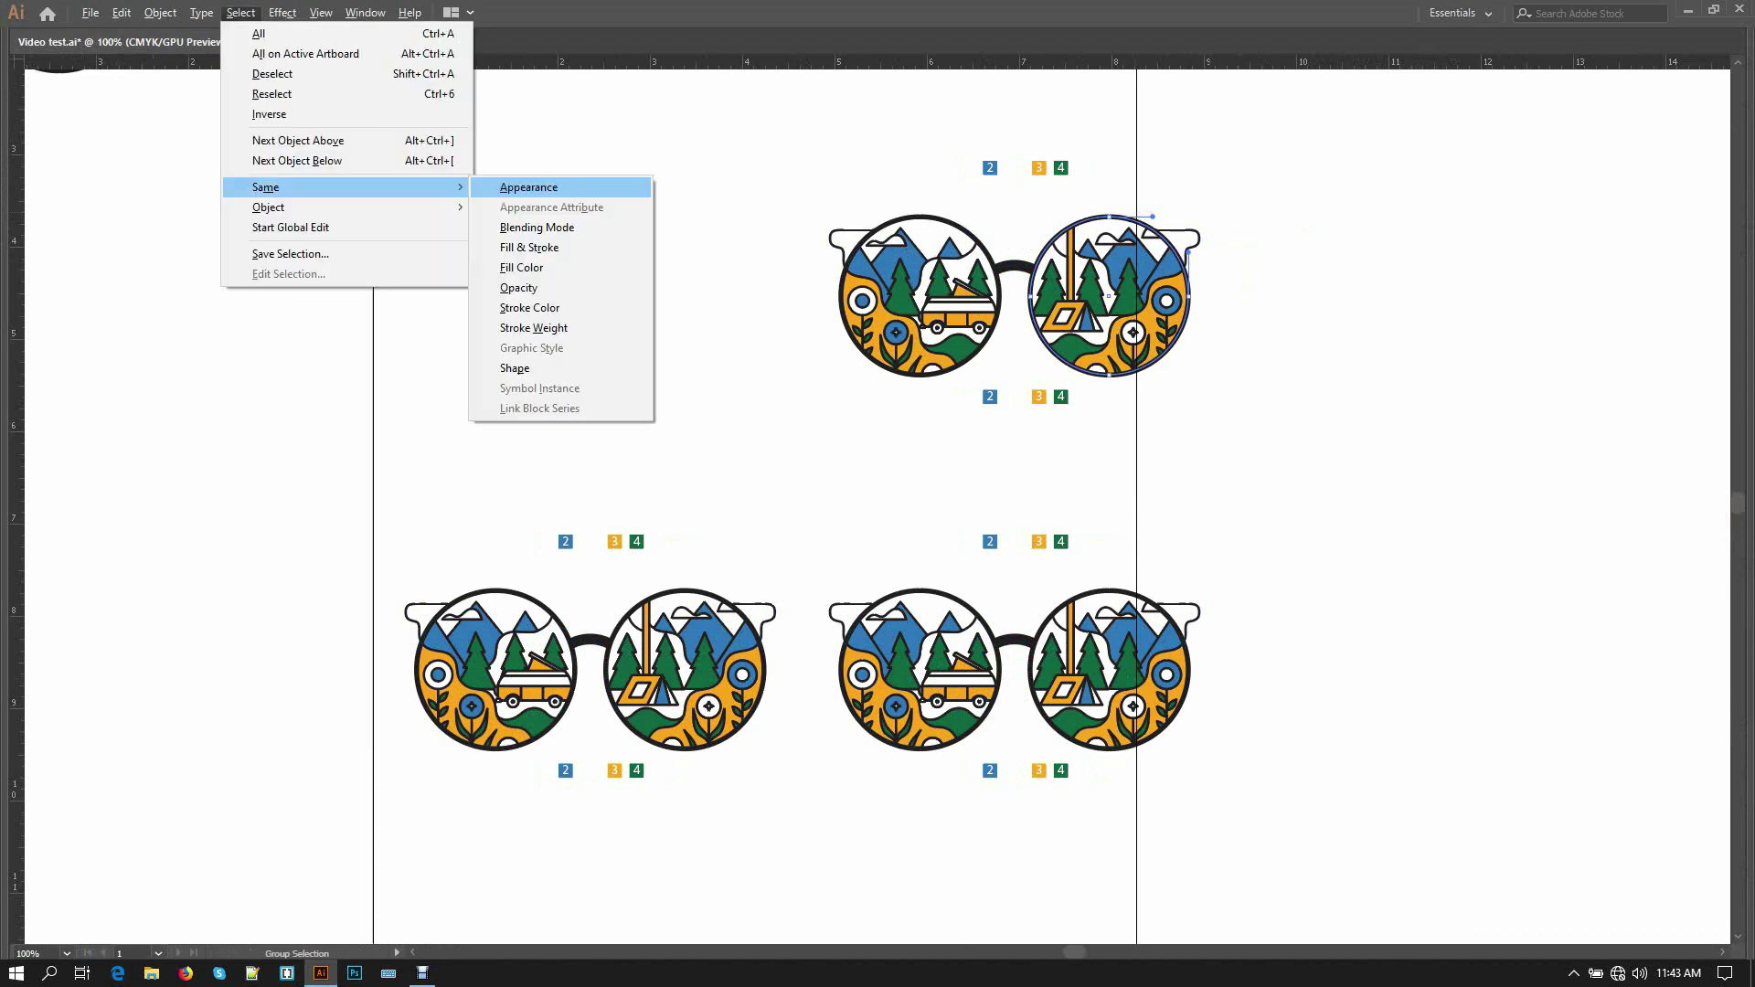
{"action": "key", "text": "Return"}
{"action": "key", "text": "Tab"}
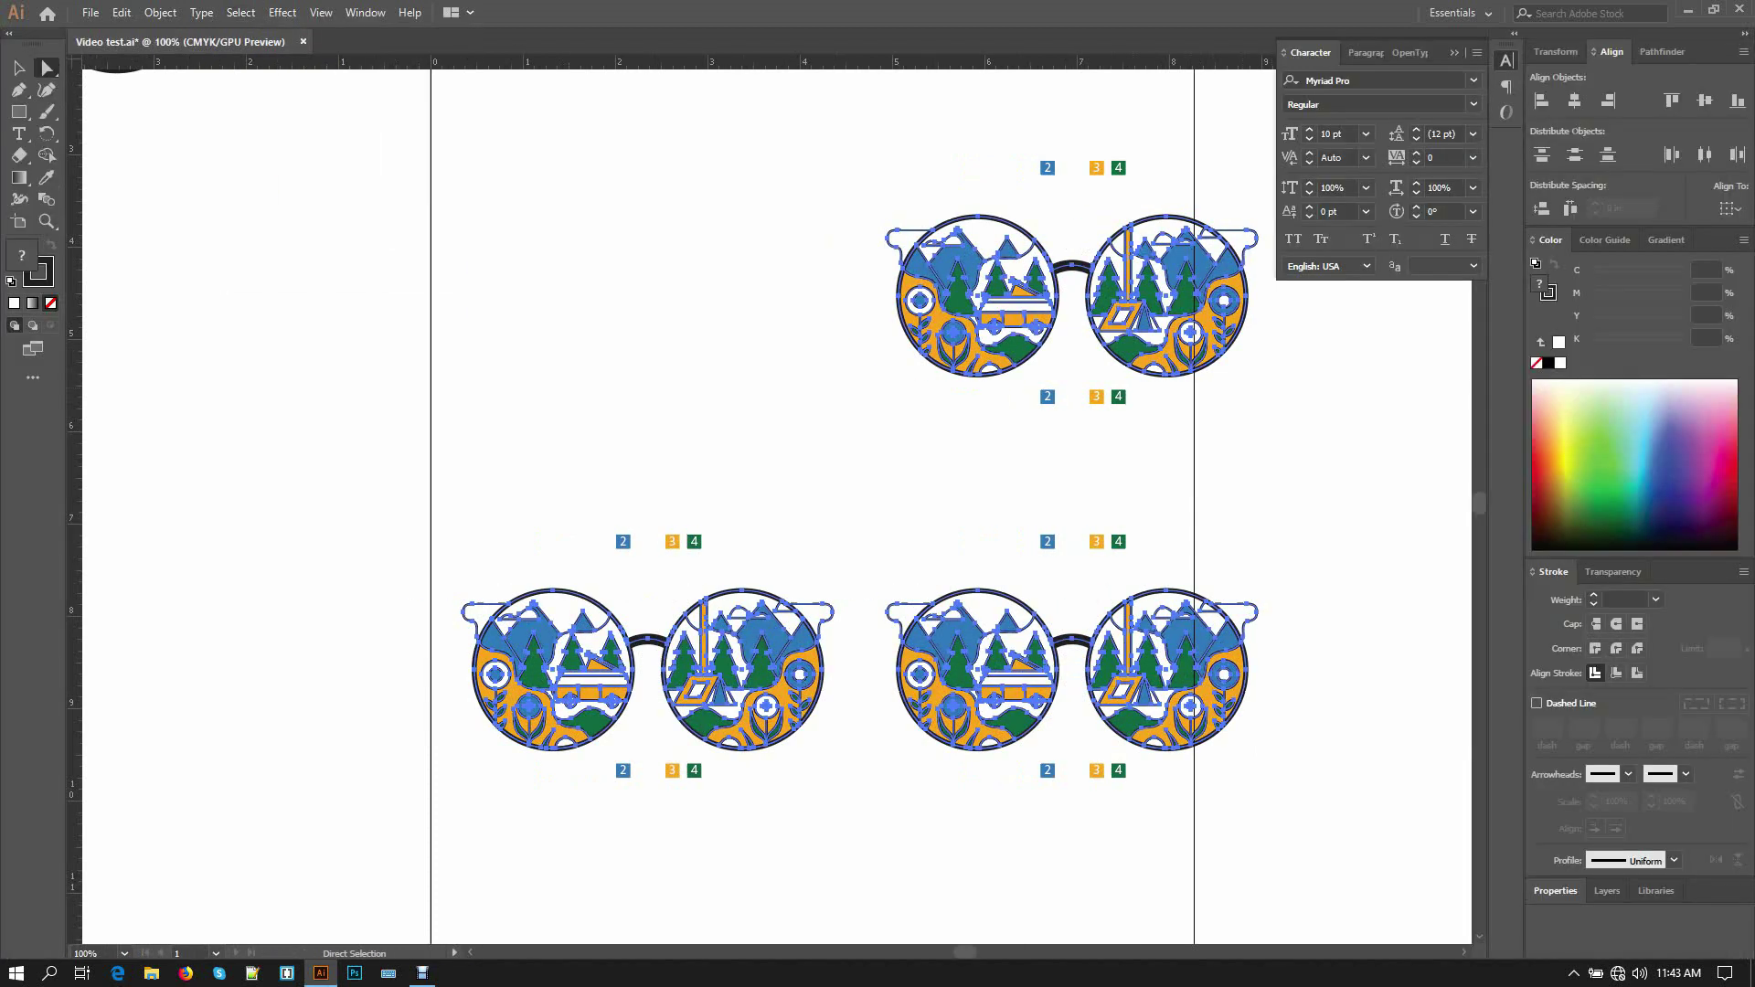
{"action": "key", "text": "Delete"}
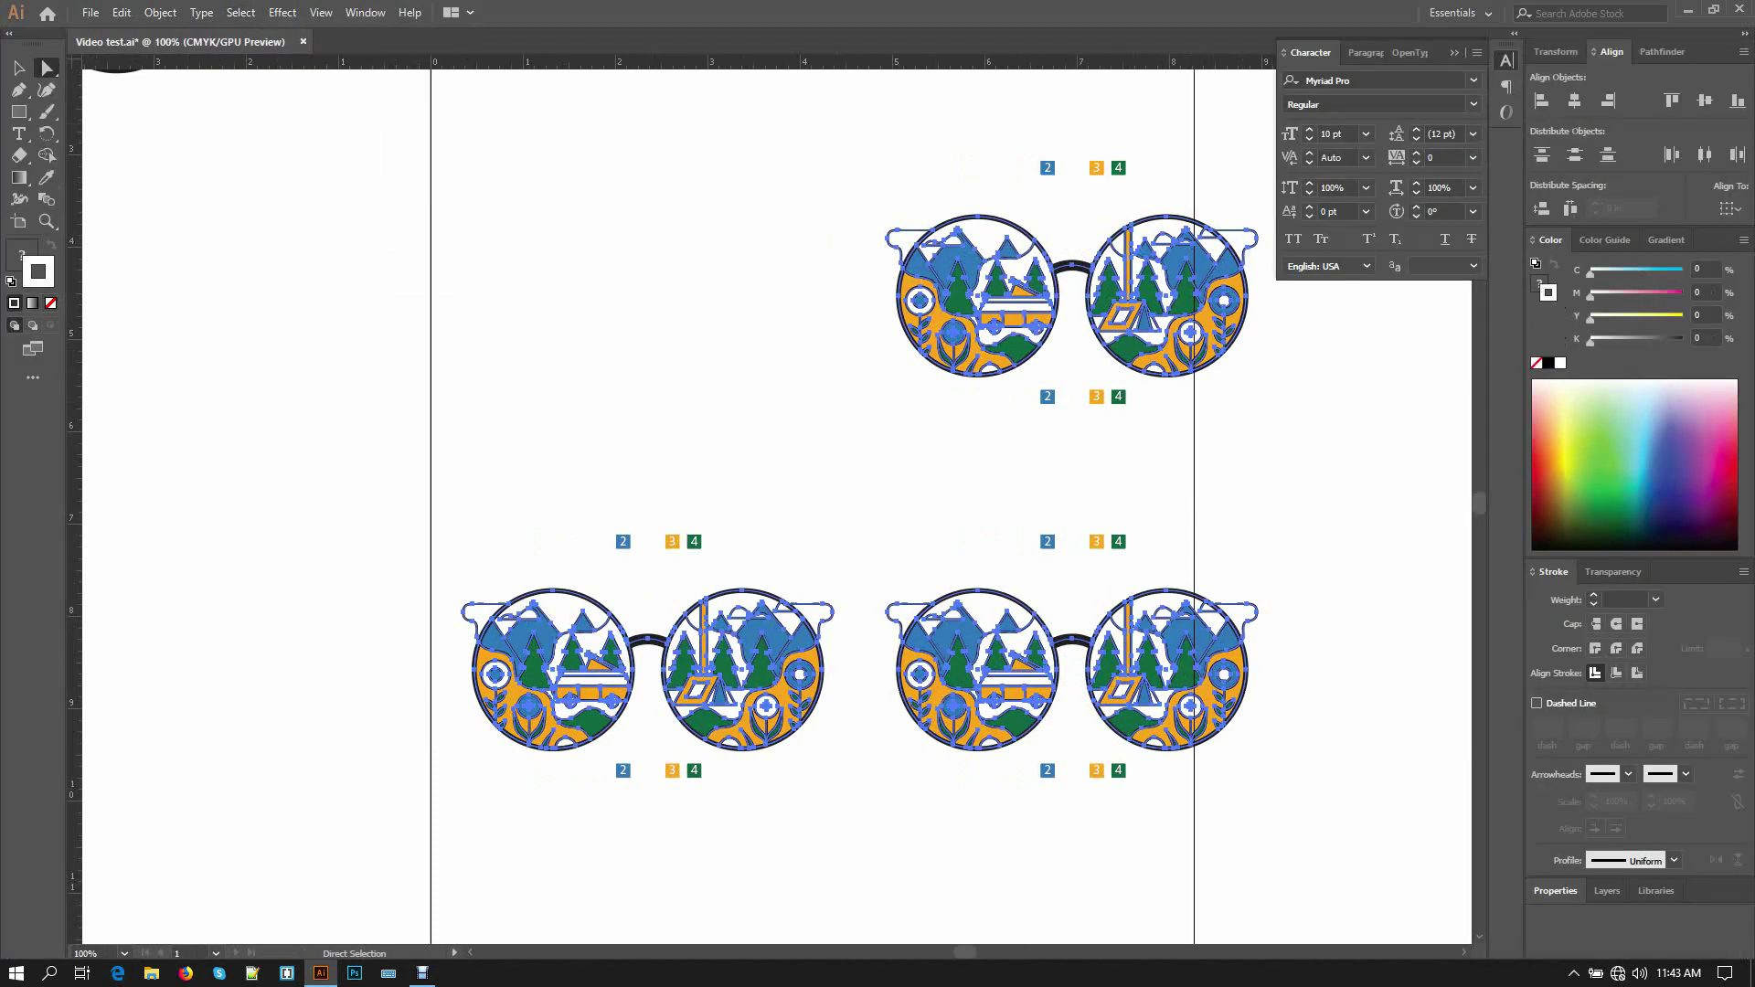
{"action": "key", "text": "v"}
{"action": "key", "text": "Tab"}
- Select the green hill inside the left lens of the upper glasses copy
{"action": "scroll", "coordinate": [995, 243], "scroll_direction": "up", "scroll_amount": 5}
{"action": "key", "text": "a"}
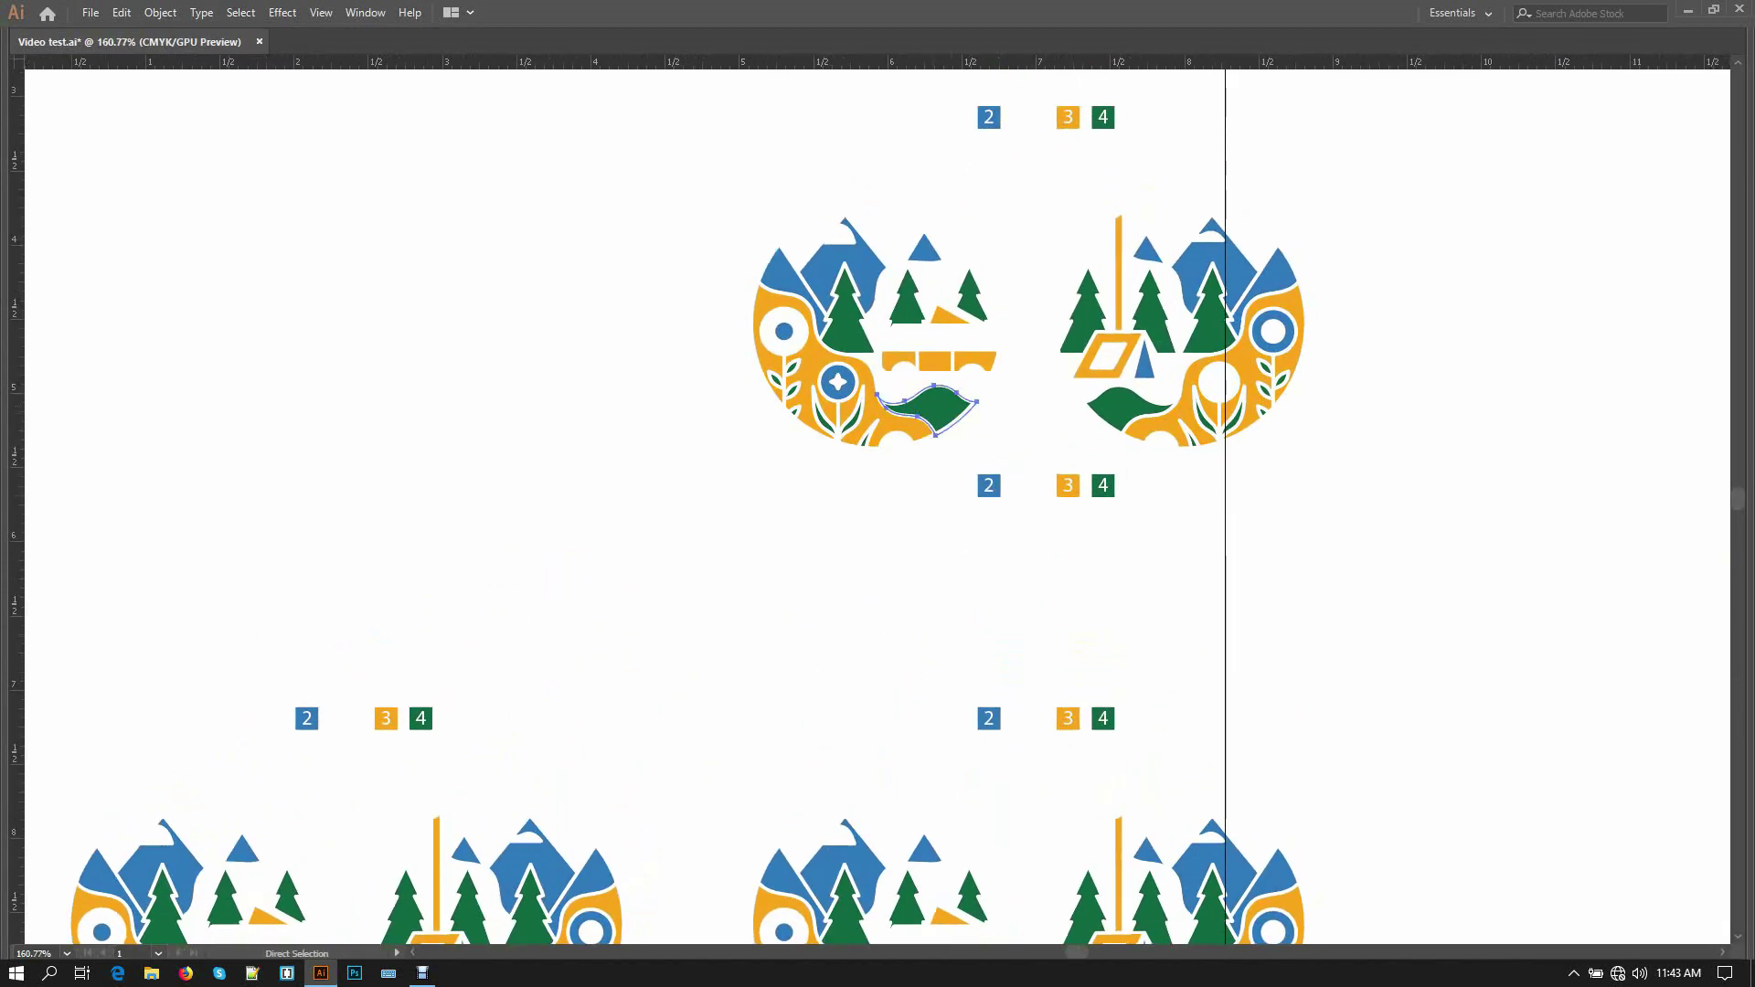
{"action": "key", "text": "alt"}
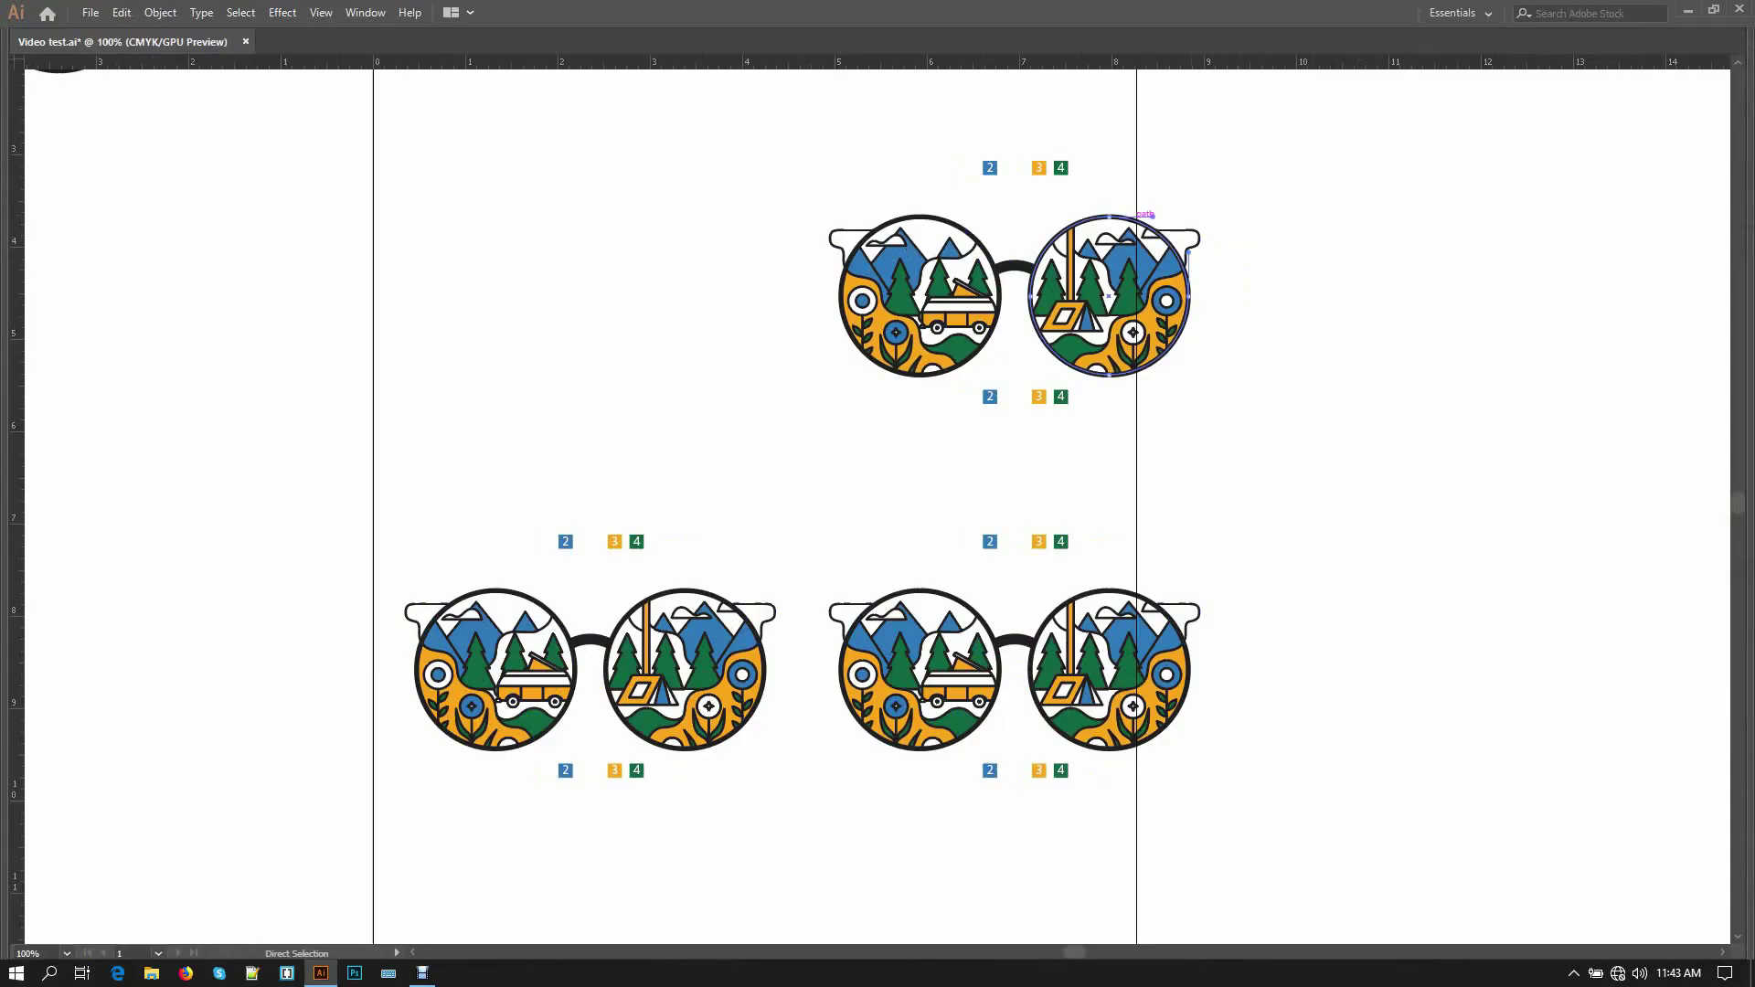
- Select everything with the same stroke colour as the upper copy's right lens frame and make the strokes white
{"action": "key", "text": "alt+s"}
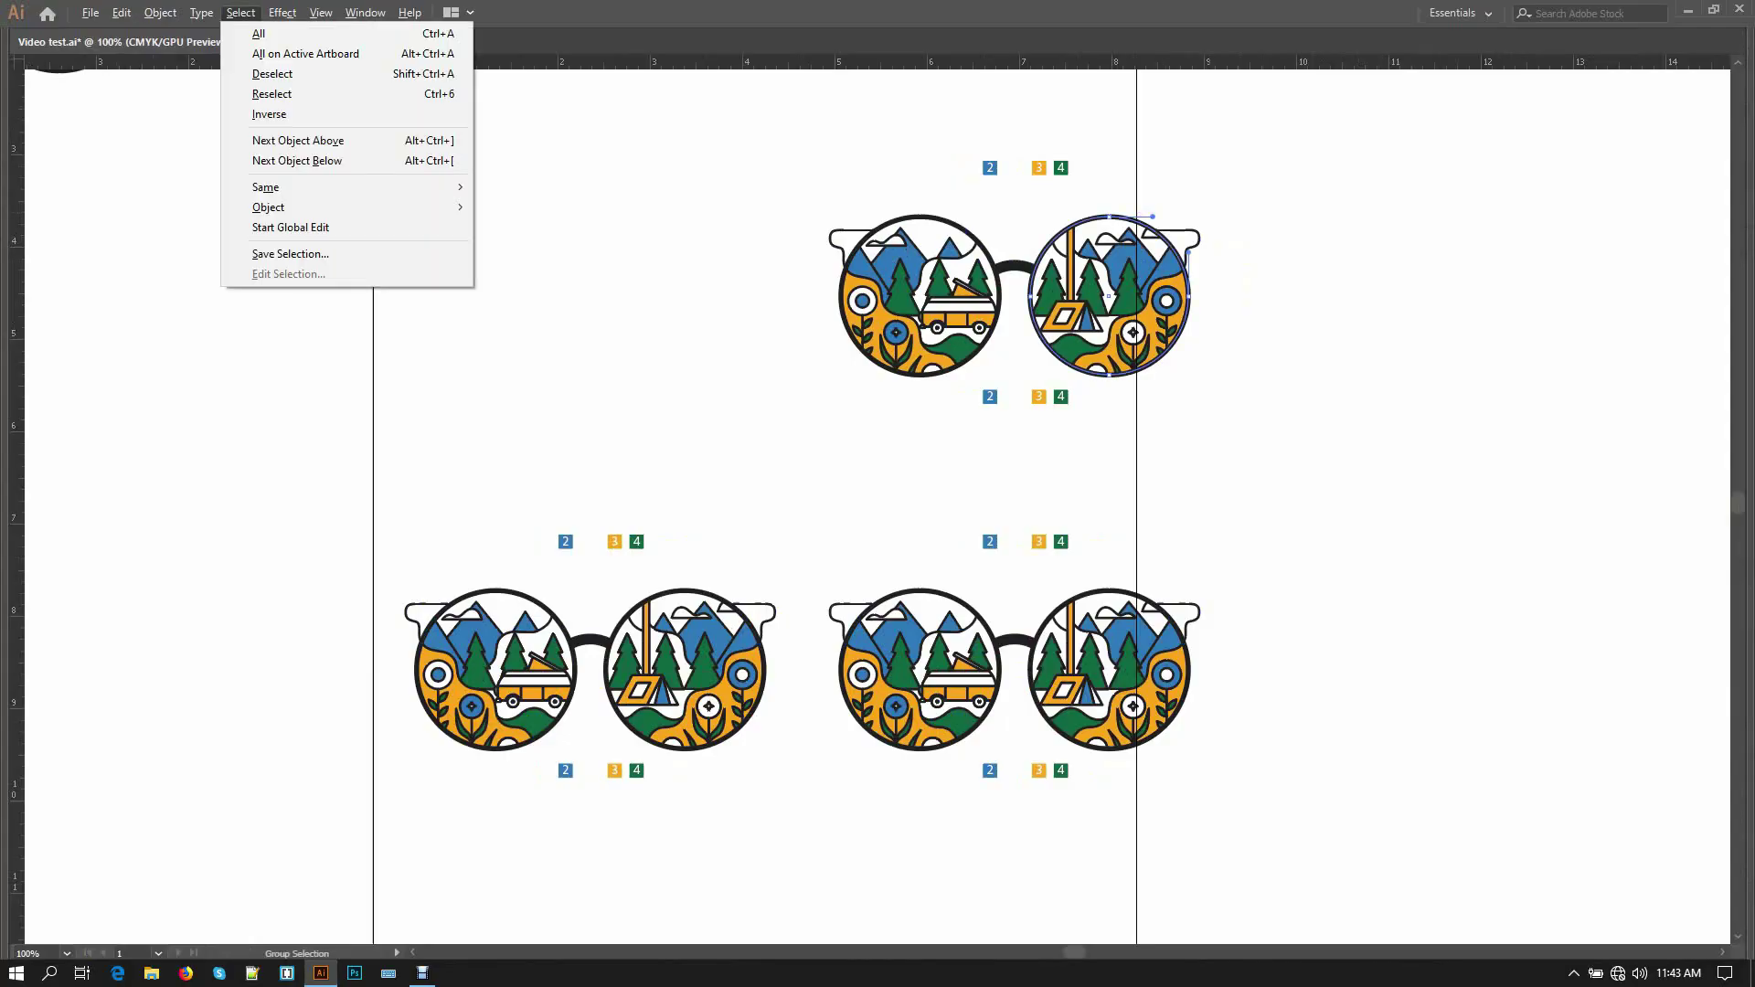
{"action": "key", "text": "m"}
{"action": "key", "text": "s"}
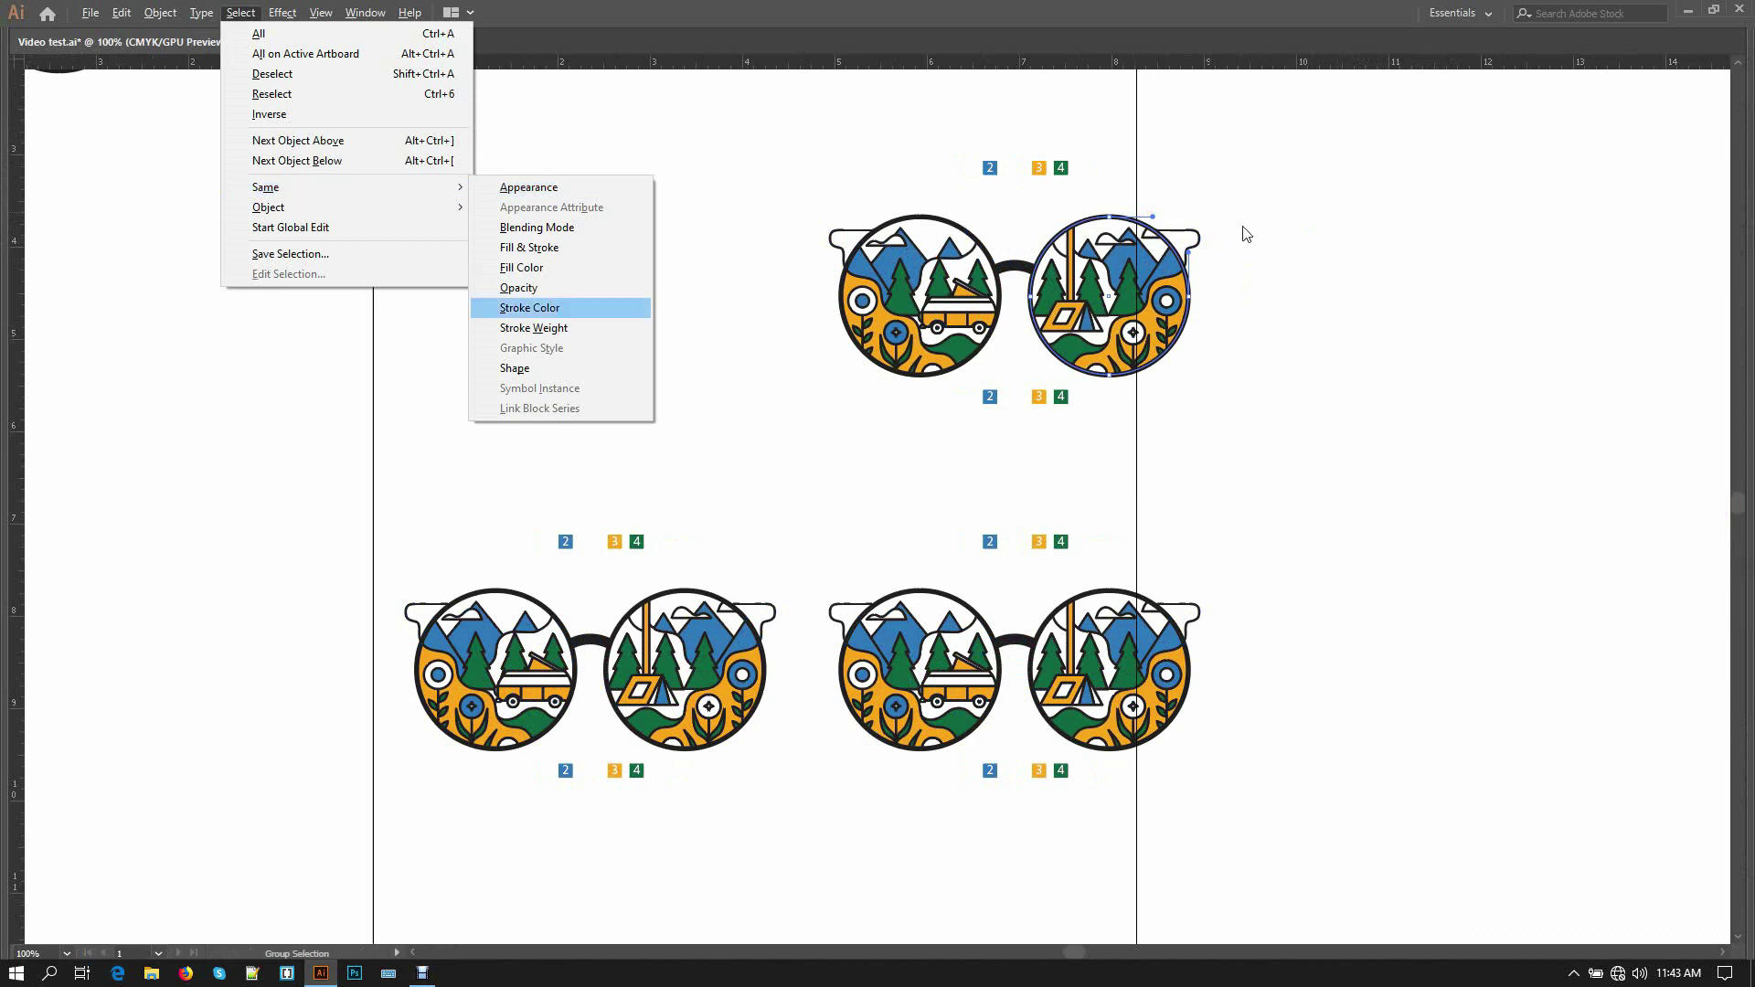
{"action": "key", "text": "Return"}
{"action": "key", "text": "Tab"}
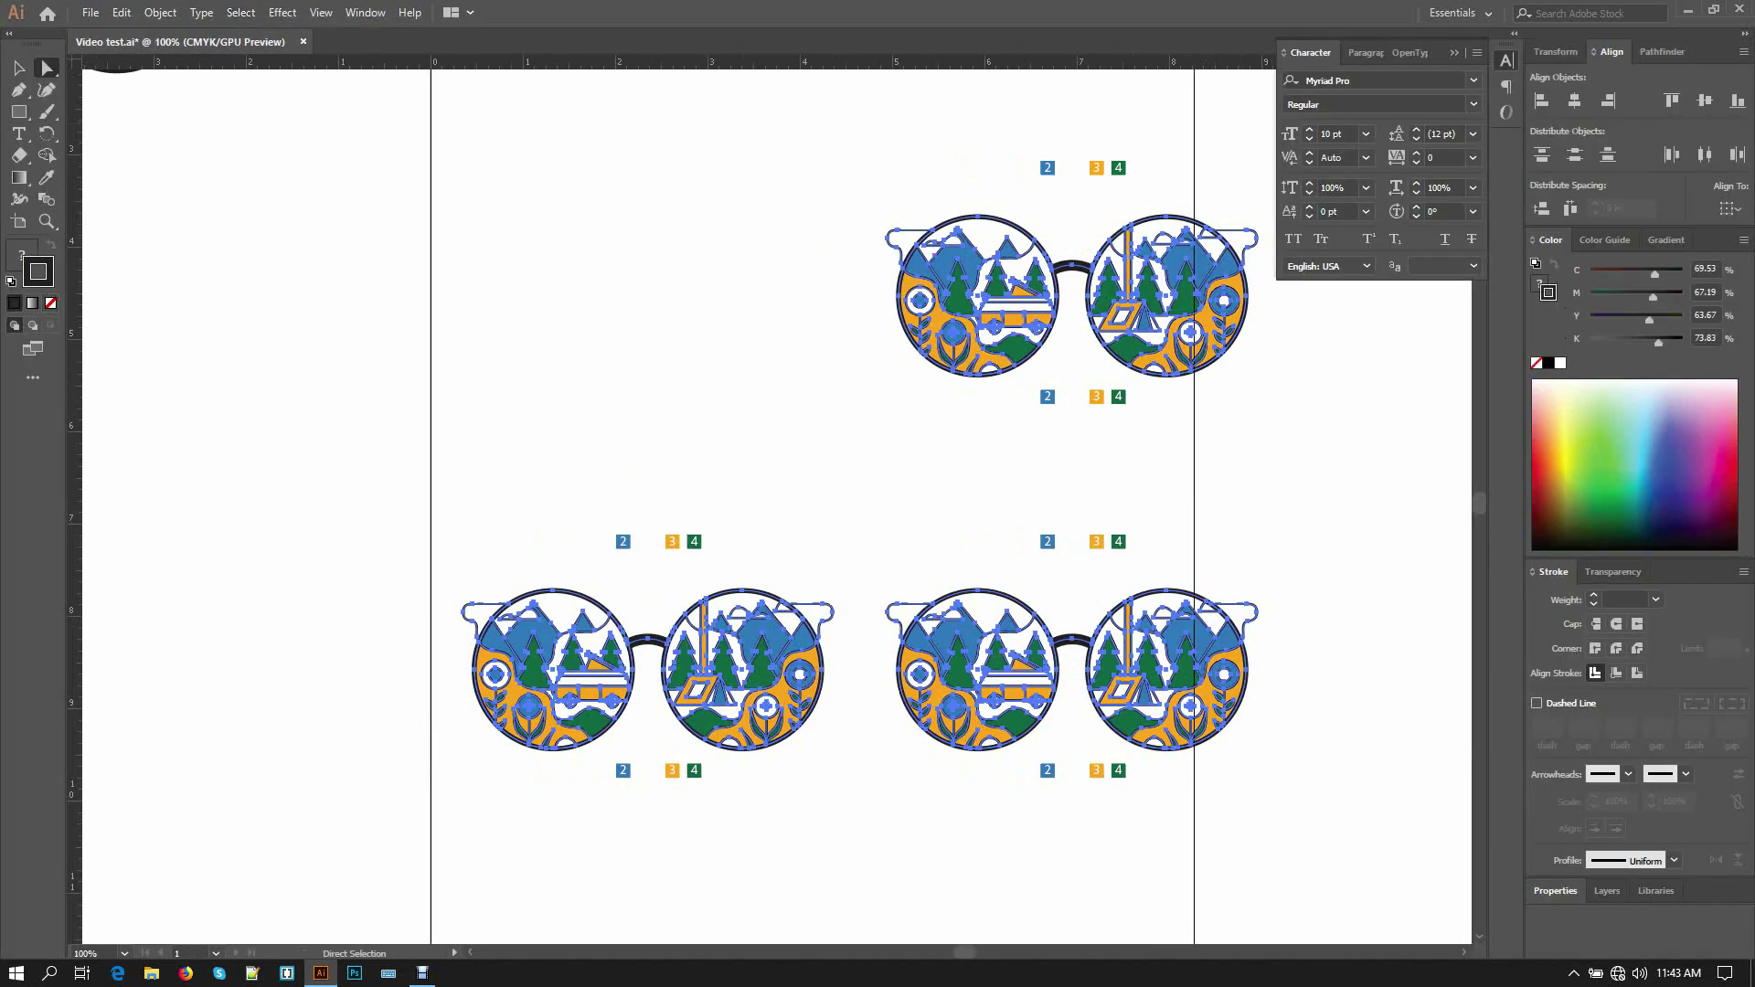
{"action": "key", "text": "Delete"}
{"action": "key", "text": "Tab"}
- Select every outline that shares the left lens's green hill stroke weight and set the stroke weight to 0.5 pt
{"action": "key", "text": "z"}
{"action": "left_click_drag", "start_coordinate": [943, 311], "coordinate": [985, 346]}
{"action": "key", "text": "a"}
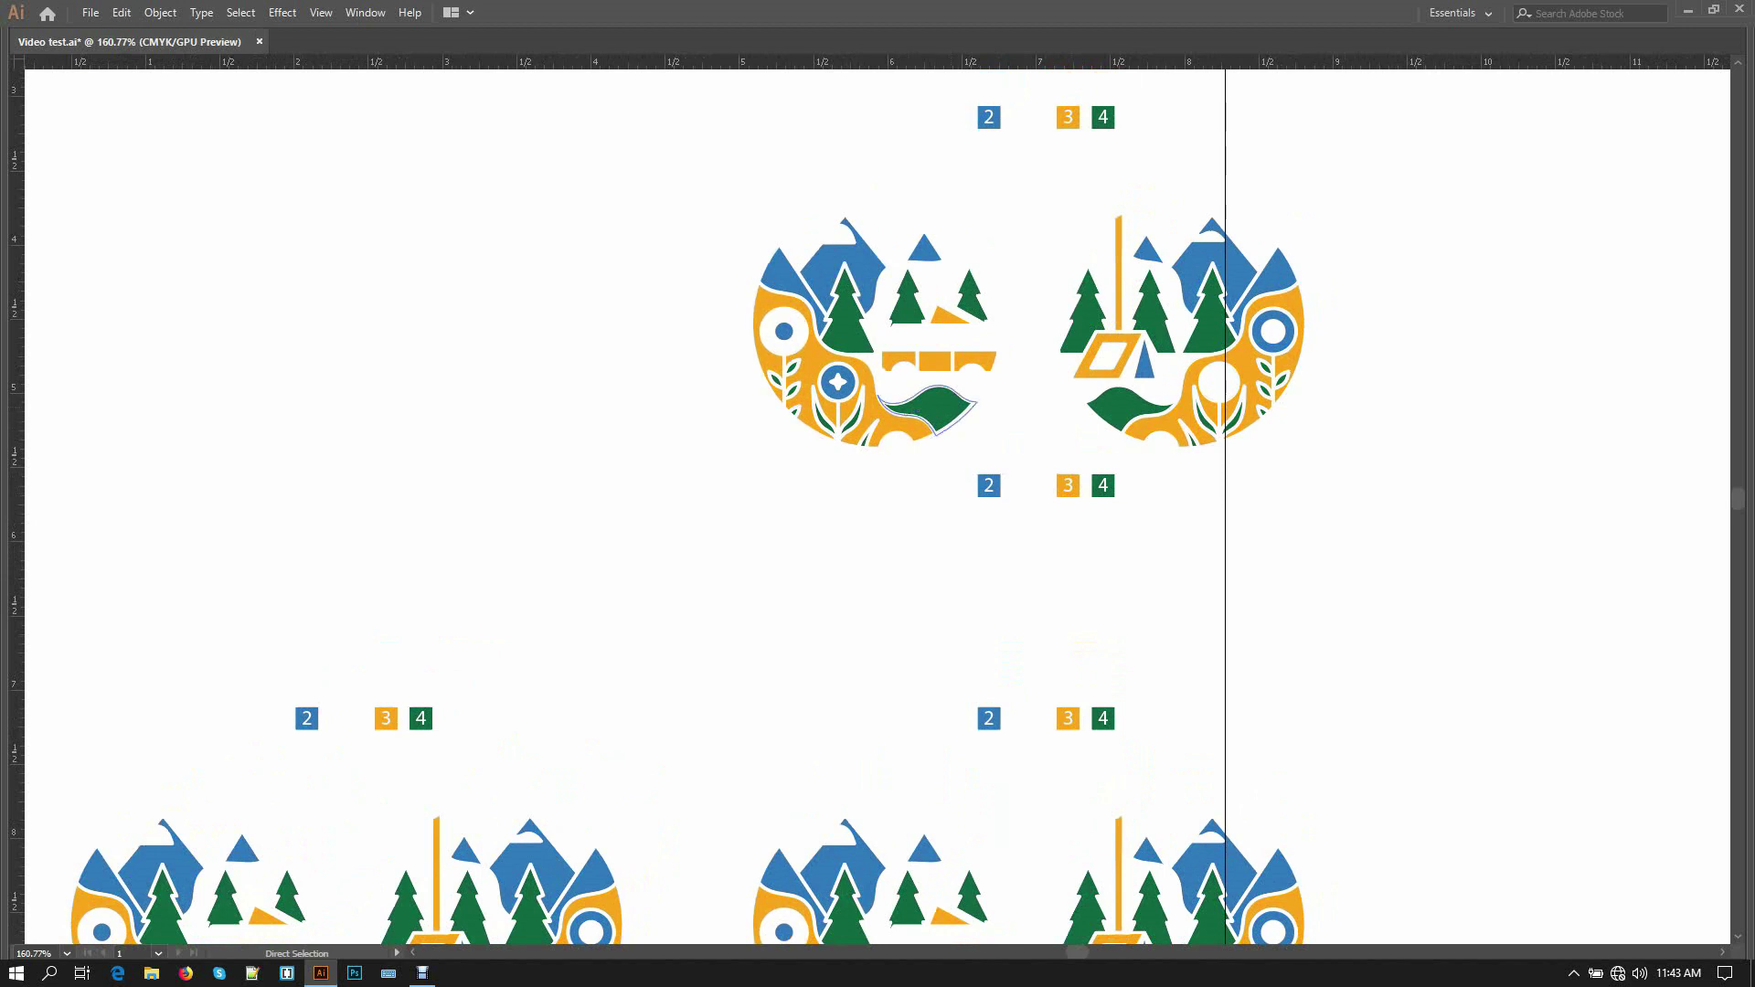
{"action": "left_click", "coordinate": [879, 398]}
{"action": "key", "text": "alt+s"}
{"action": "key", "text": "m"}
{"action": "key", "text": "w"}
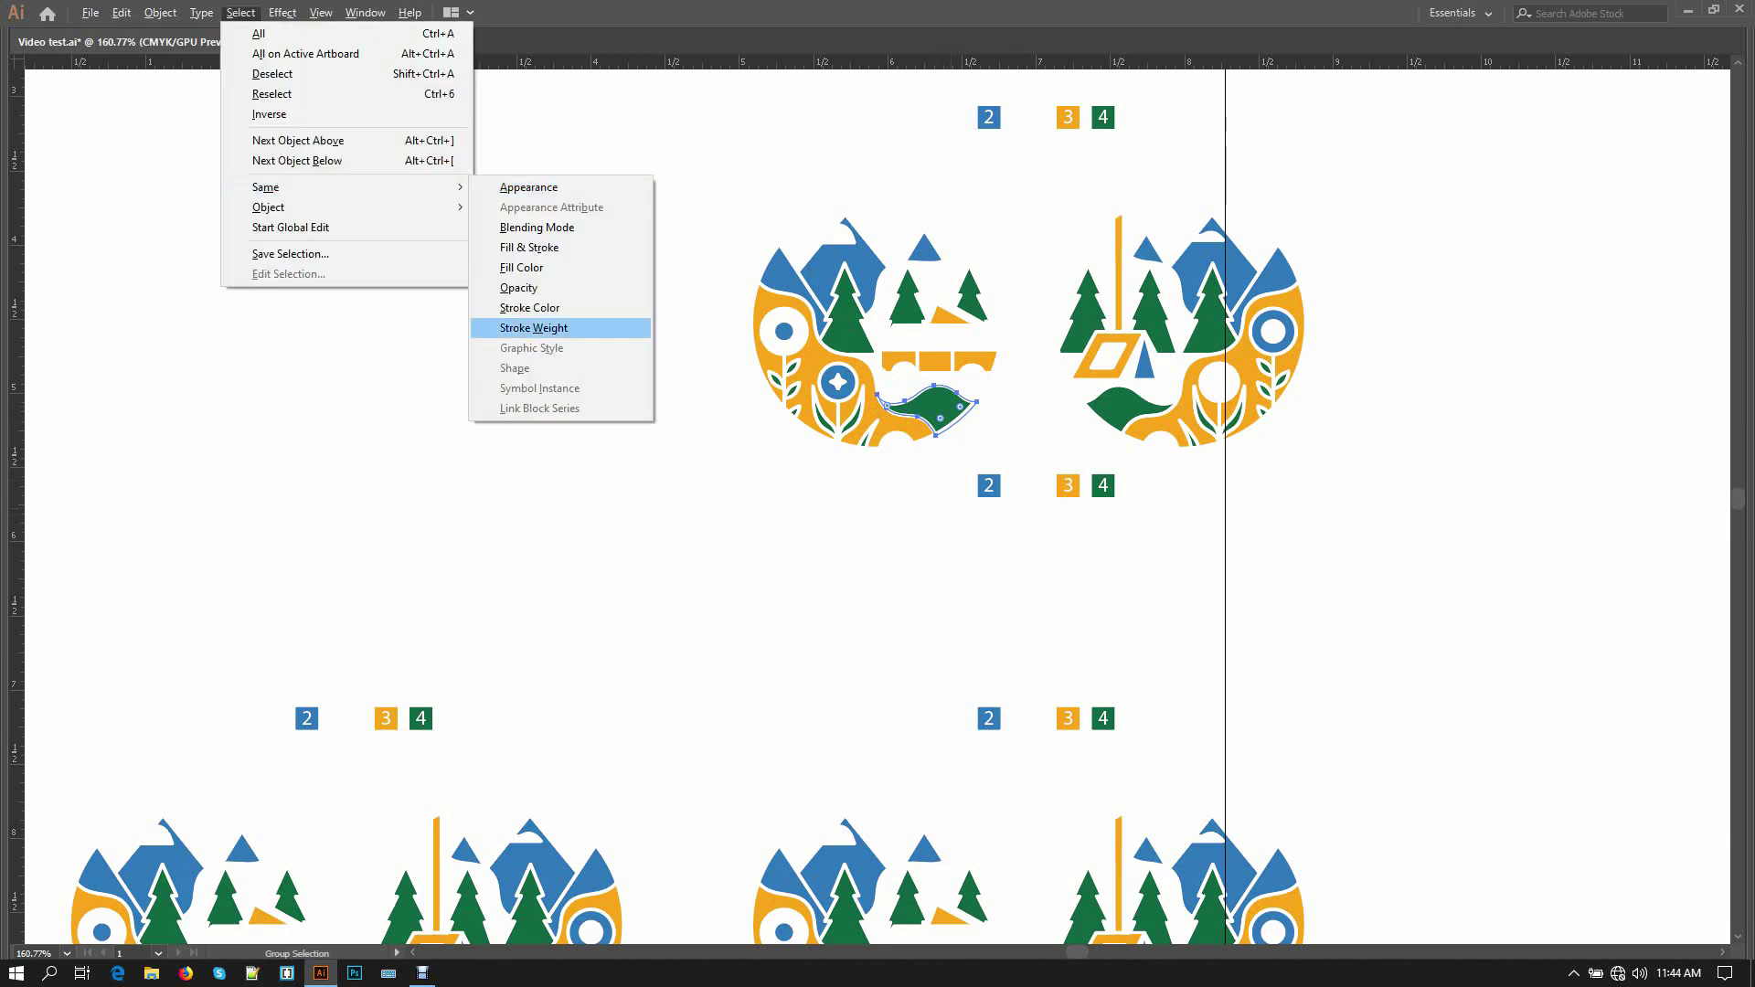
{"action": "key", "text": "Tab"}
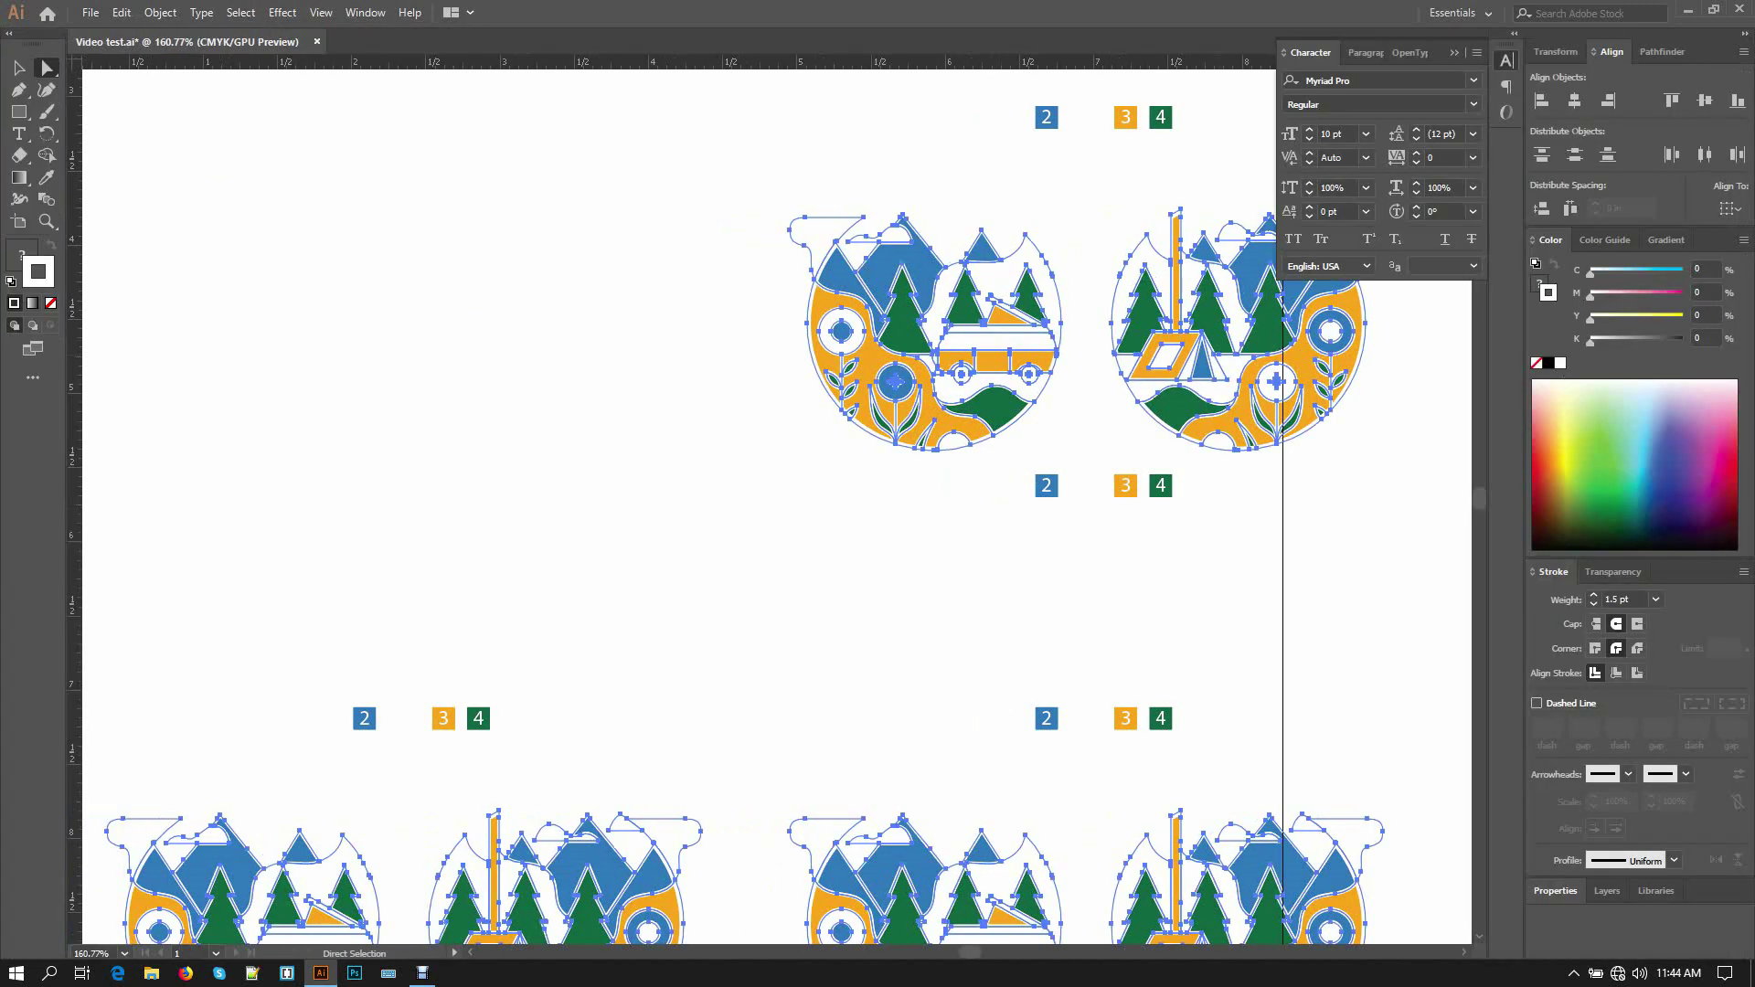
{"action": "left_click", "coordinate": [1618, 599]}
{"action": "type", "text": "0.5"}
{"action": "key", "text": "Return"}
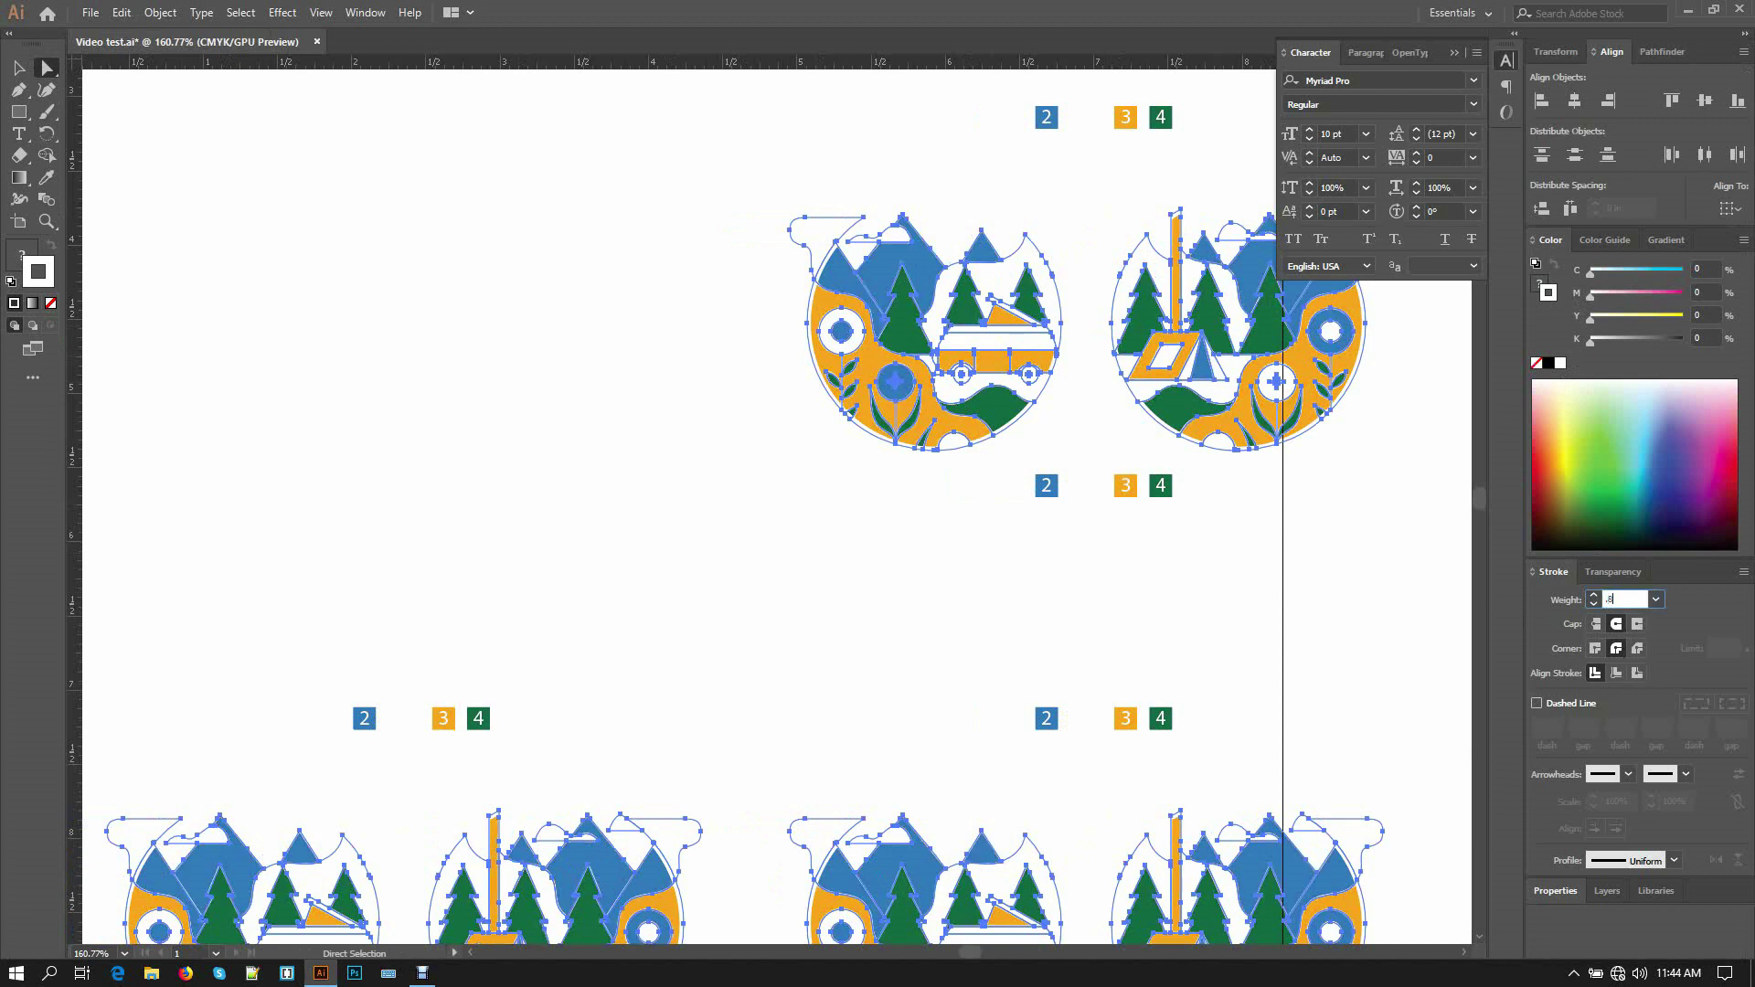
{"action": "key", "text": "Tab"}
{"action": "key", "text": "v"}
{"action": "key", "text": "ctrl+shift+a"}
{"action": "key", "text": "a"}
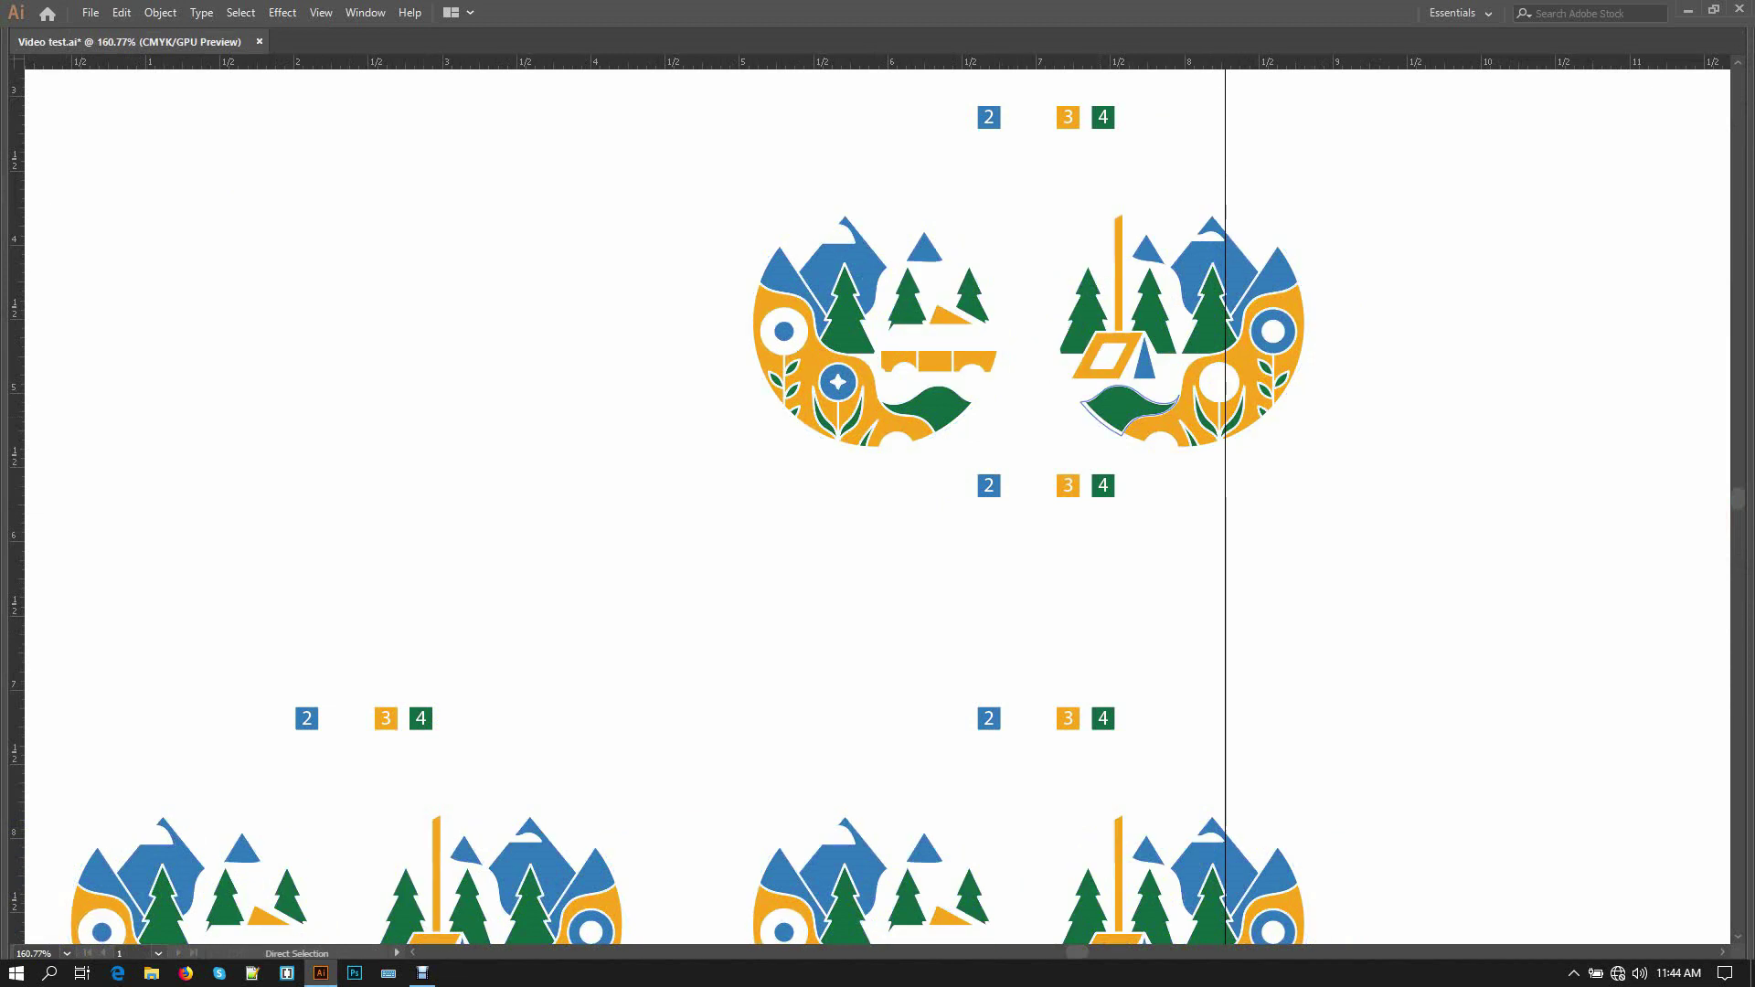
- Select every outline that shares the right lens circle's stroke weight and set the stroke weight to 2 pt
{"action": "left_click", "coordinate": [1090, 412]}
{"action": "left_click", "coordinate": [239, 13]}
{"action": "mouse_move", "coordinate": [274, 187]}
{"action": "left_click", "coordinate": [521, 249]}
{"action": "key", "text": "Tab"}
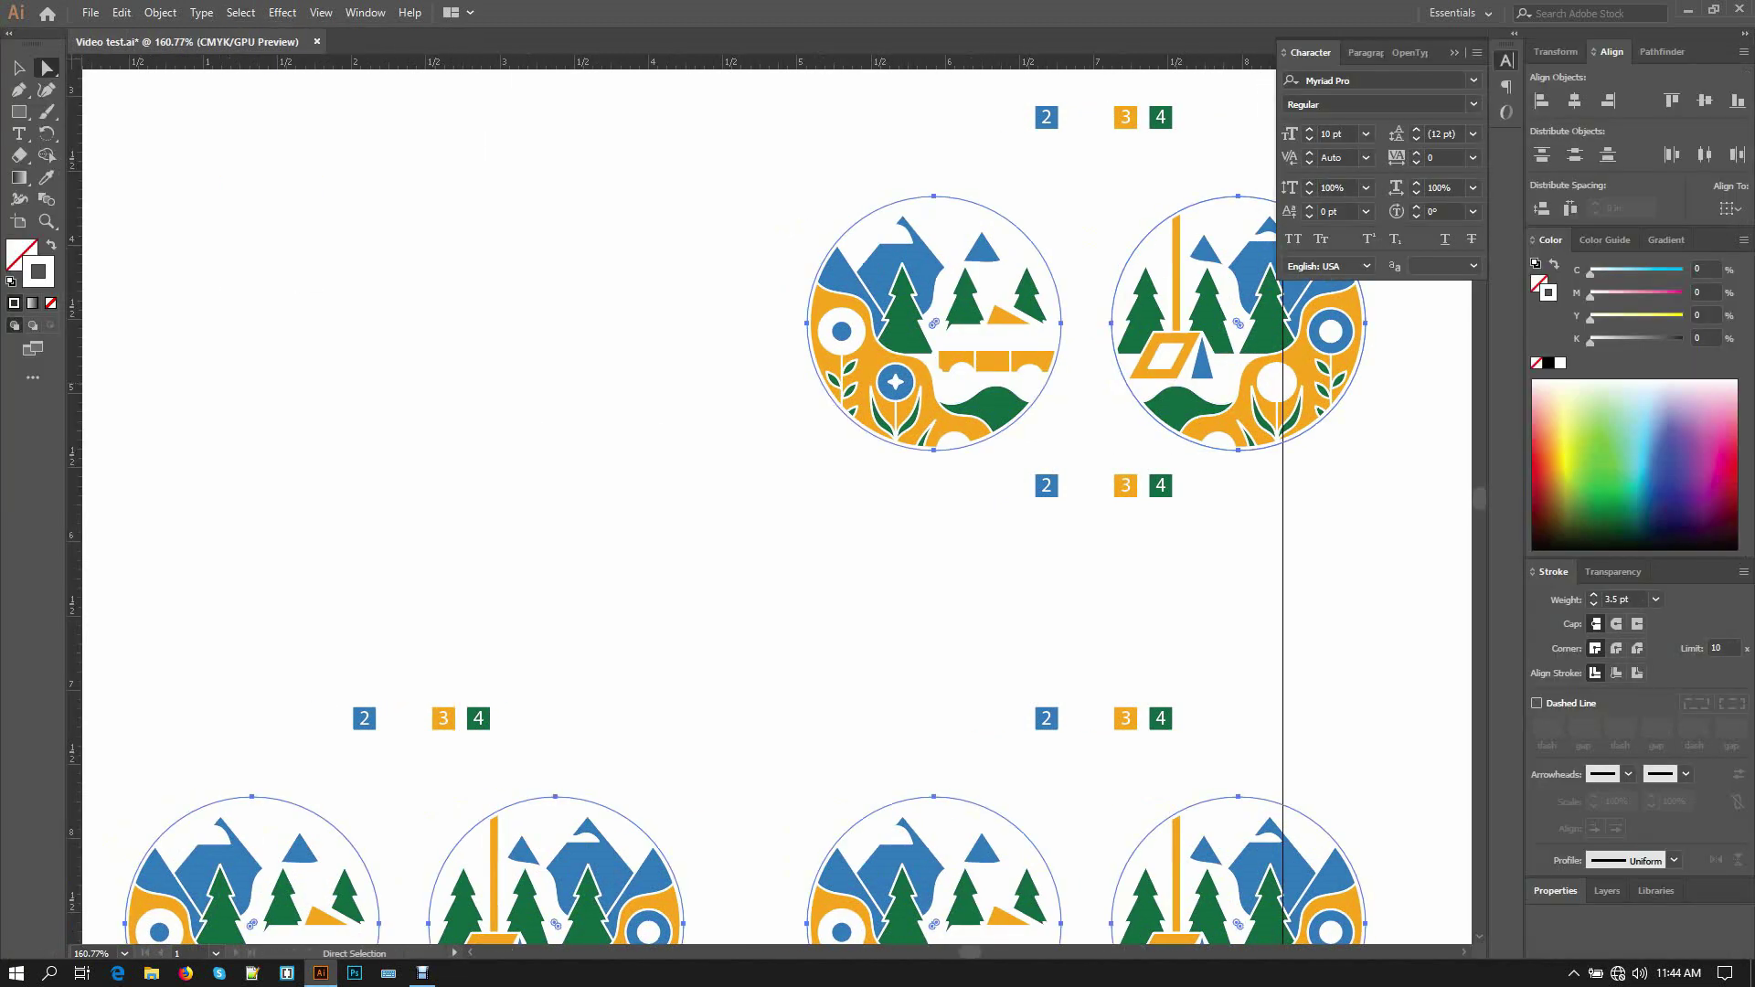
{"action": "left_click", "coordinate": [1613, 599]}
{"action": "type", "text": "2"}
{"action": "key", "text": "Return"}
{"action": "key", "text": "Tab"}
{"action": "key", "text": "ctrl+shift+a"}
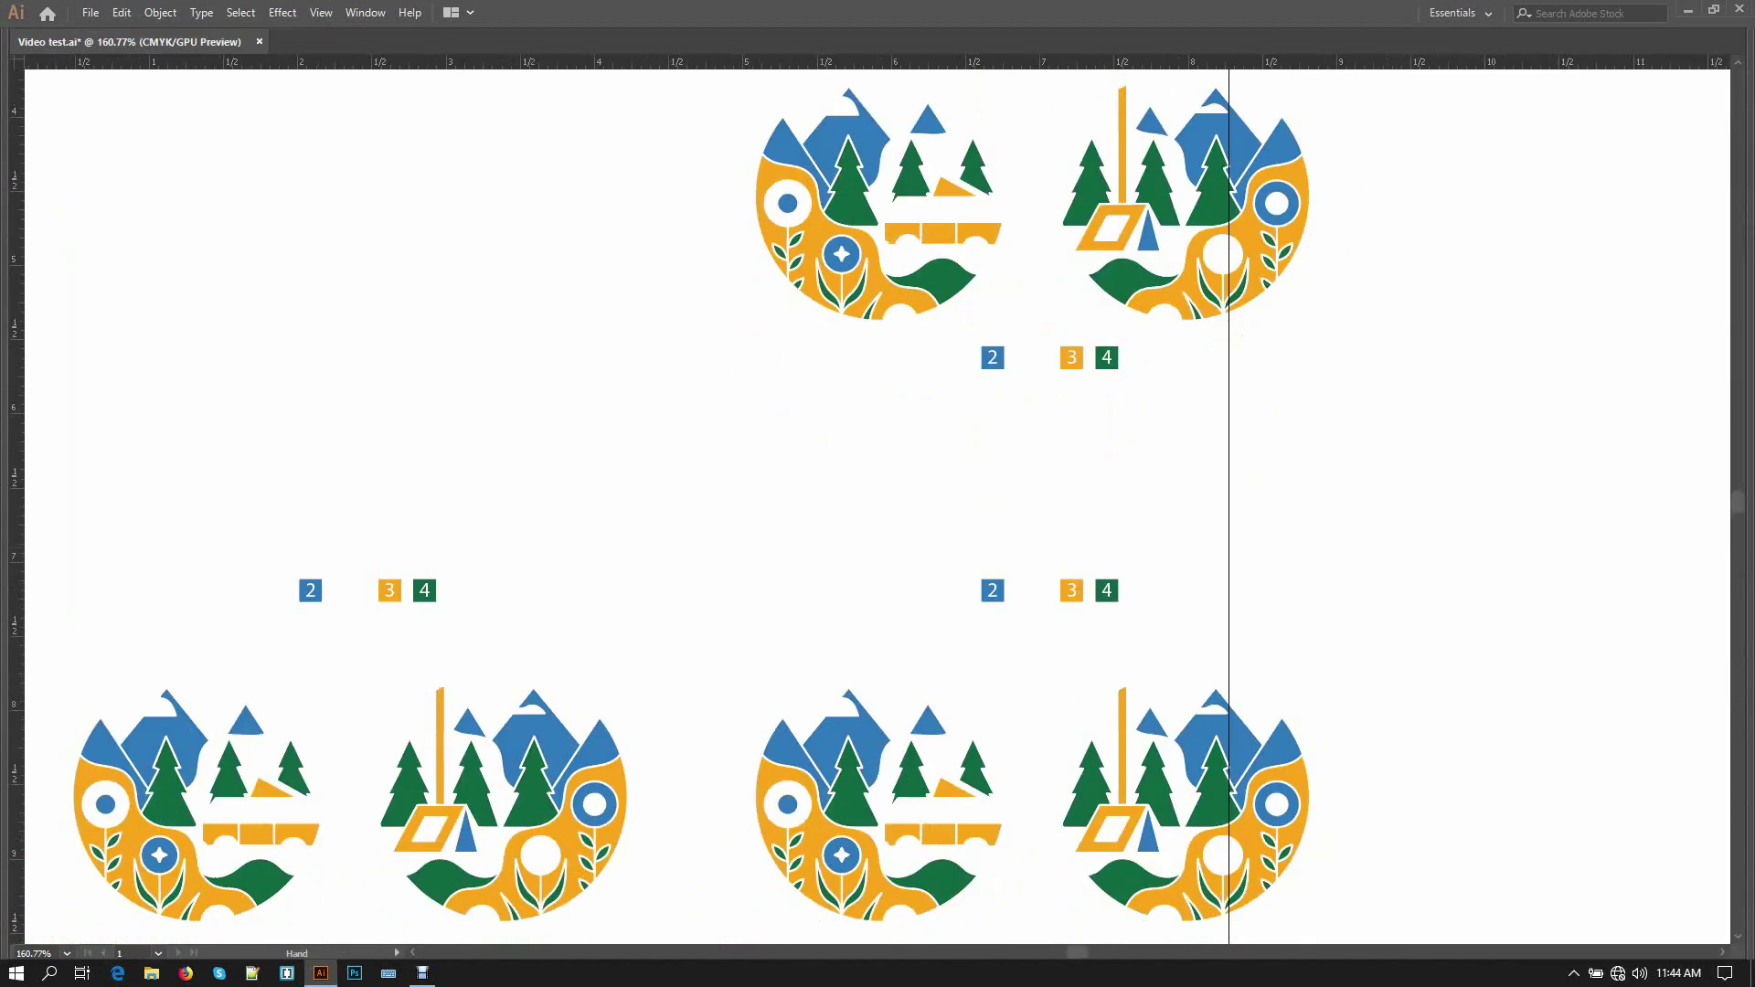
- Show all hidden artwork and hide the upper-right coloured glasses copy together with its number labels
{"action": "key", "text": "v"}
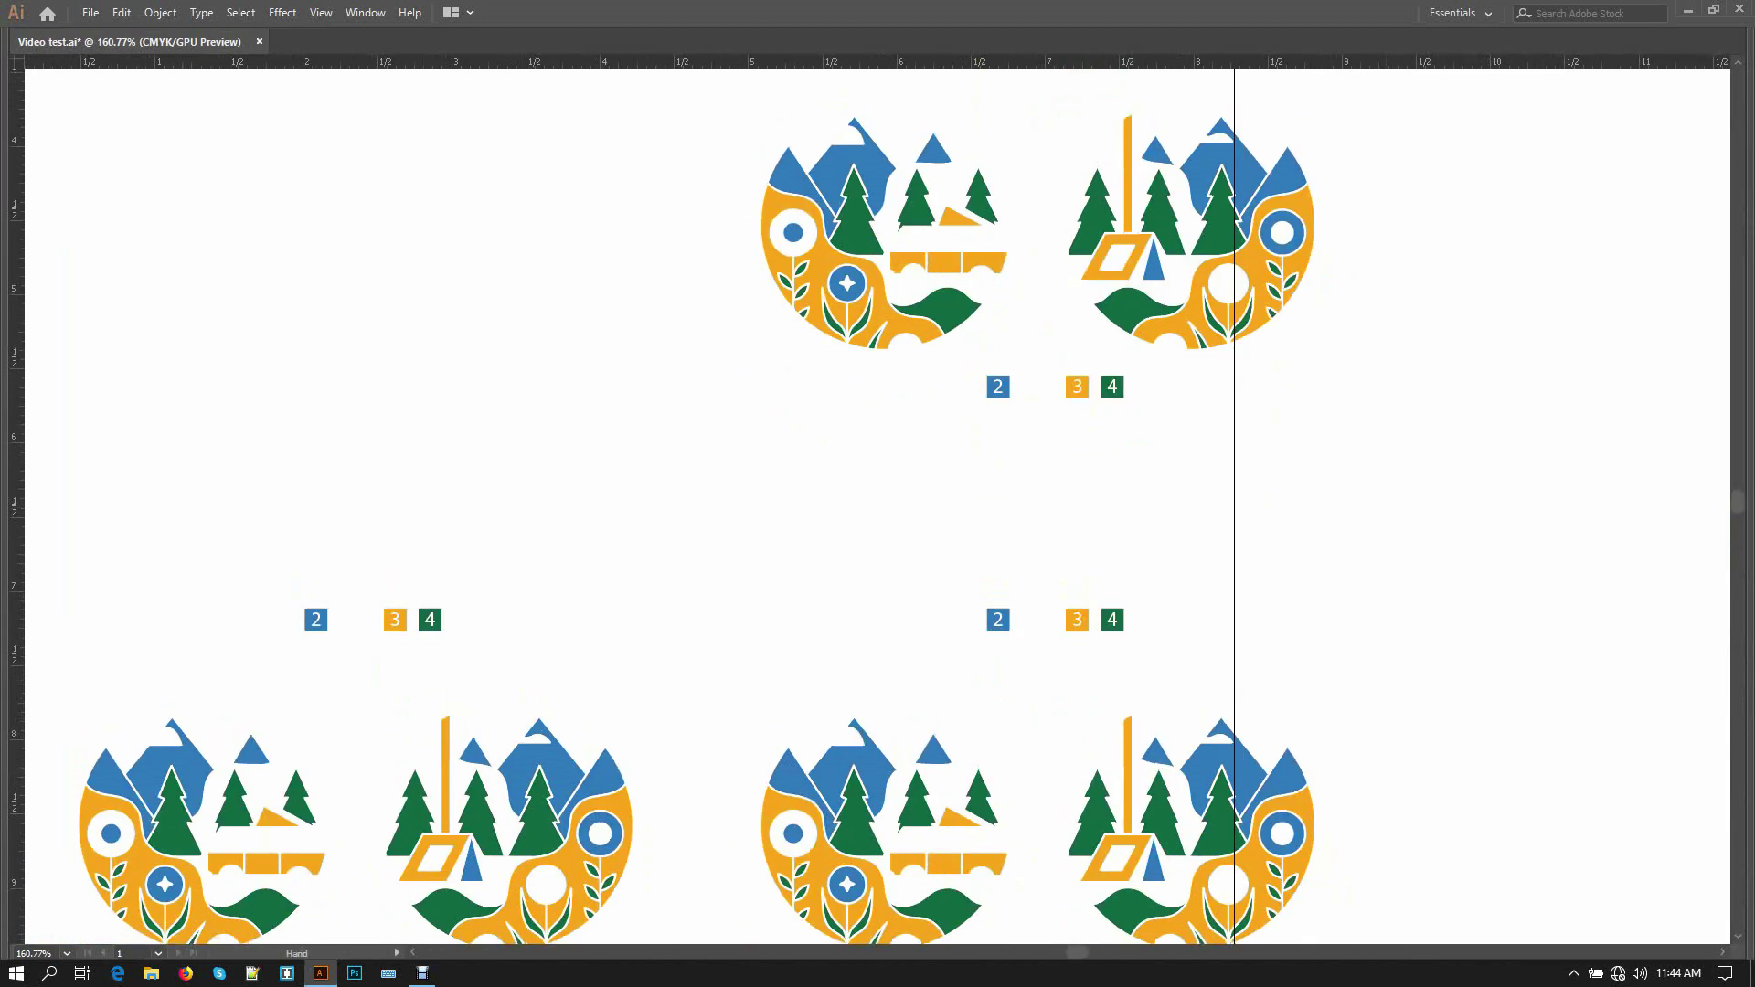
{"action": "left_click_drag", "start_coordinate": [878, 507], "coordinate": [870, 598]}
{"action": "key", "text": "ctrl+alt+3"}
{"action": "key", "text": "ctrl+shift+a"}
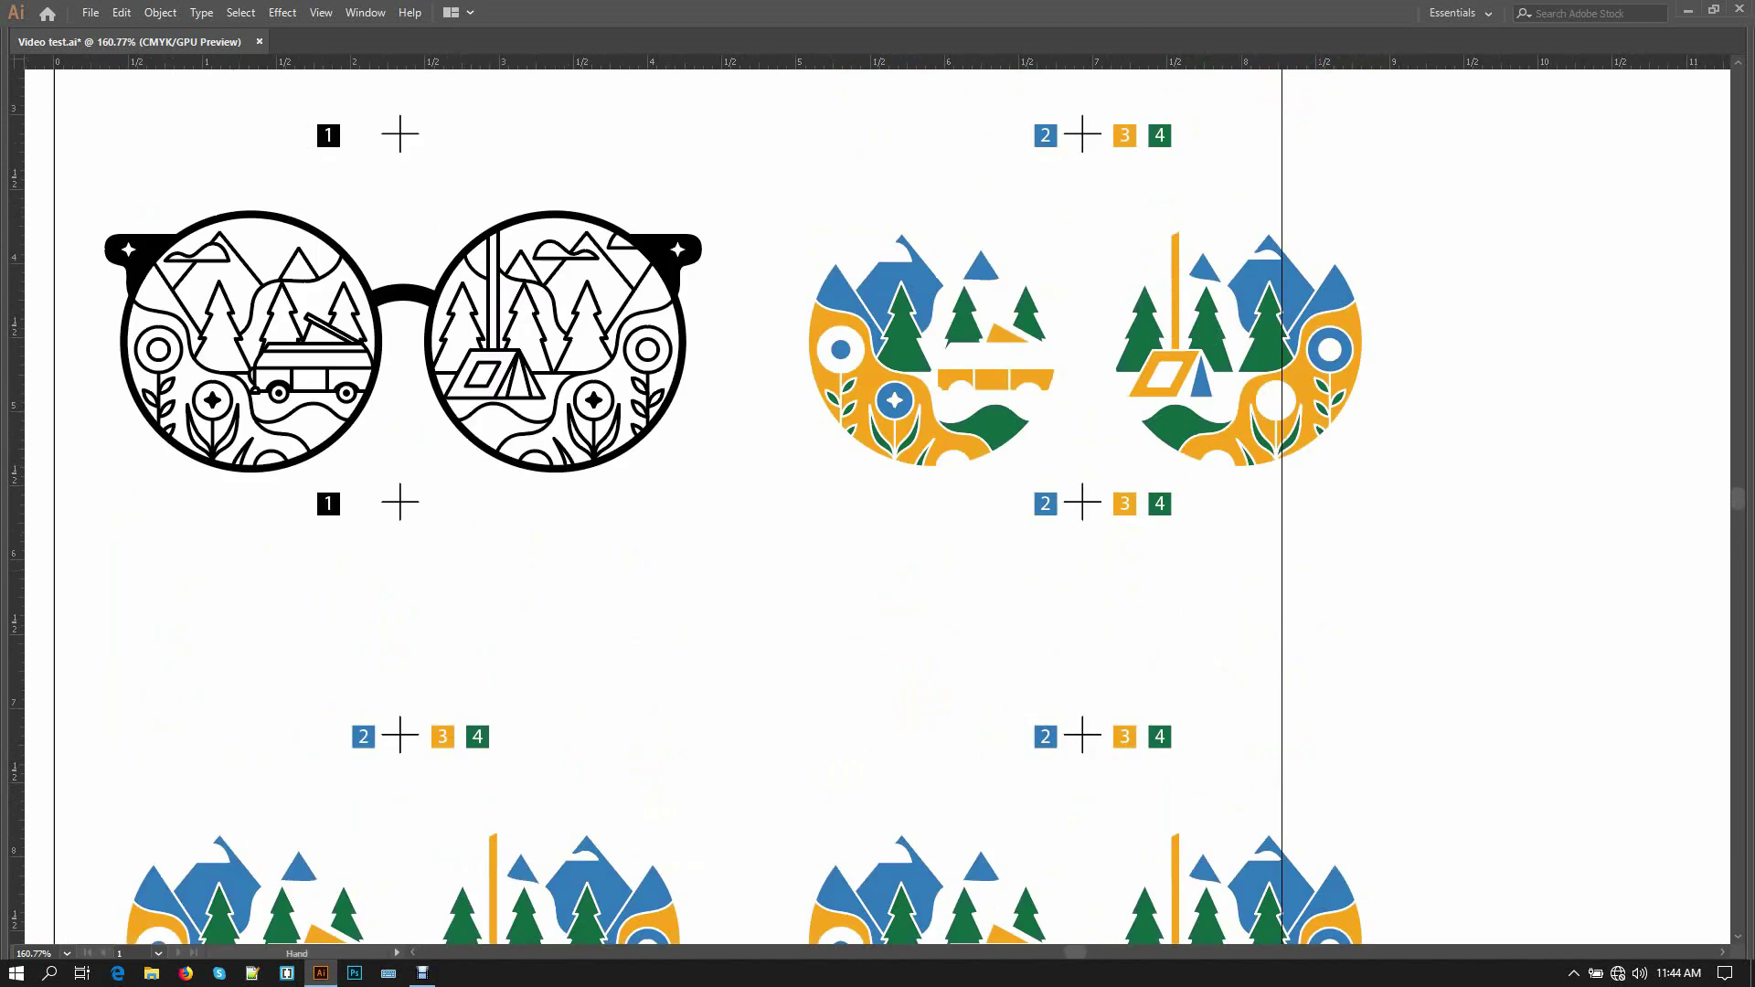
{"action": "left_click_drag", "start_coordinate": [1249, 257], "coordinate": [1252, 222]}
{"action": "left_click", "coordinate": [1251, 222]}
{"action": "key", "text": "Delete"}
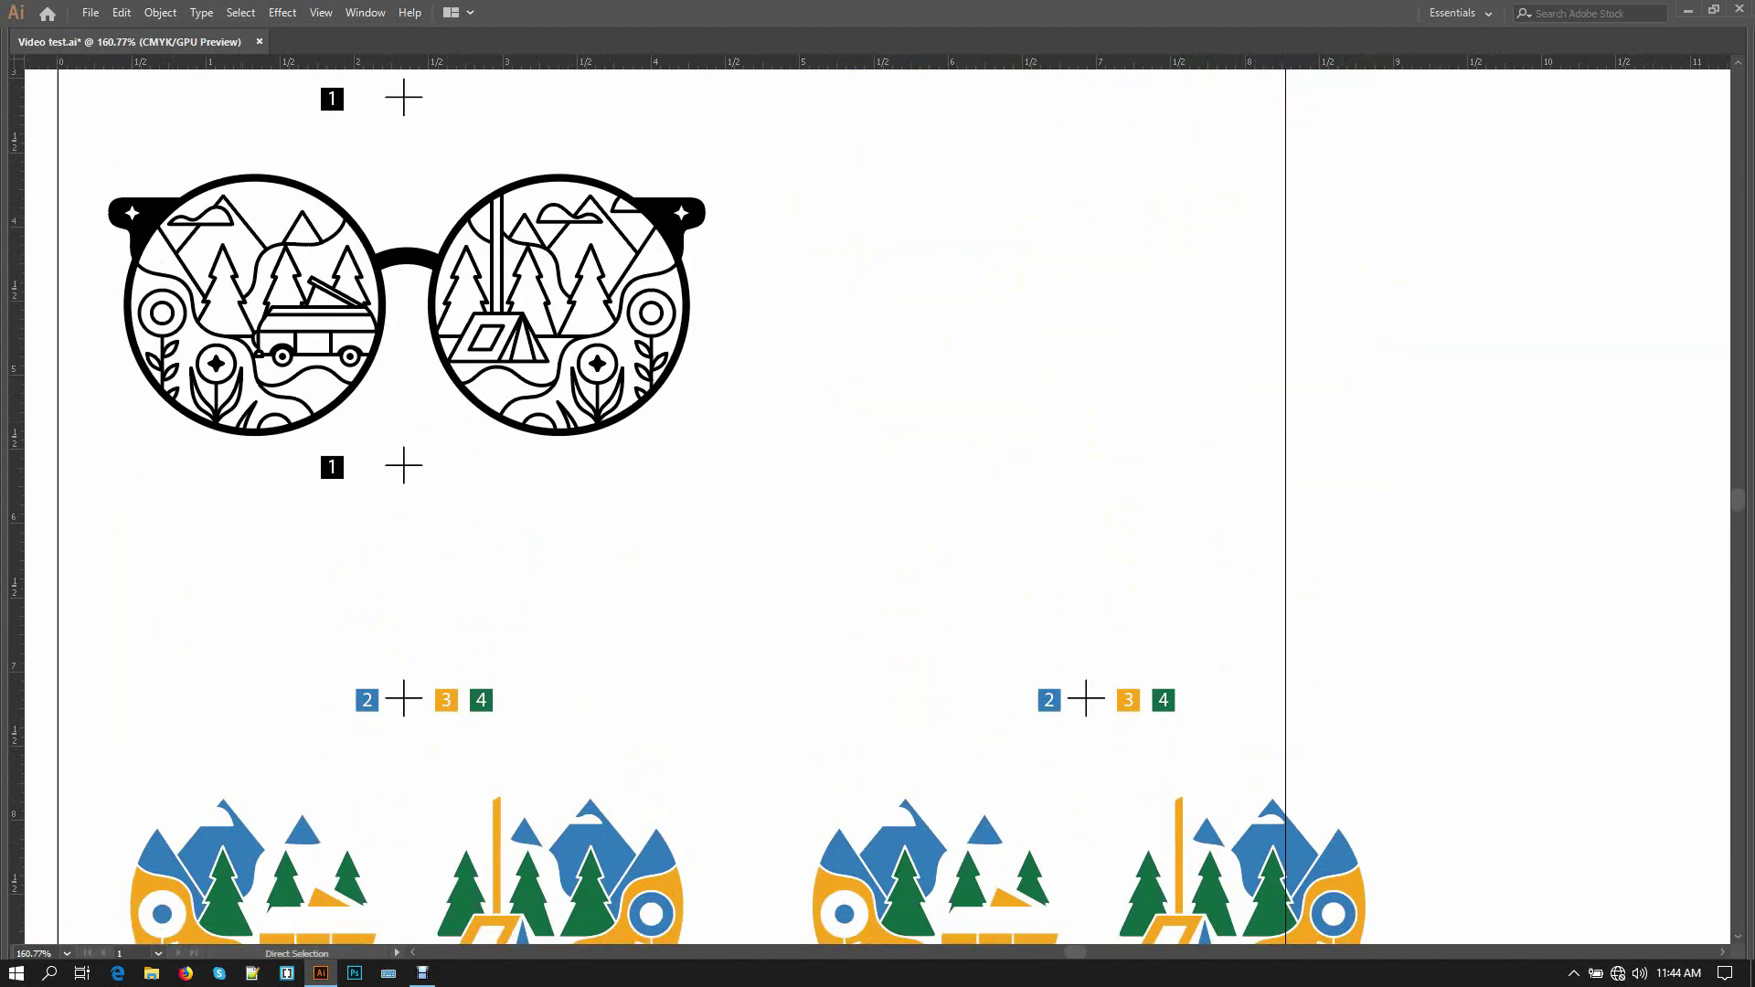
- Select everything with the same blue fill as the label 2 square in the two lower glasses copies and delete it
{"action": "key", "text": "a"}
{"action": "scroll", "coordinate": [877, 503], "scroll_direction": "down", "scroll_amount": 3}
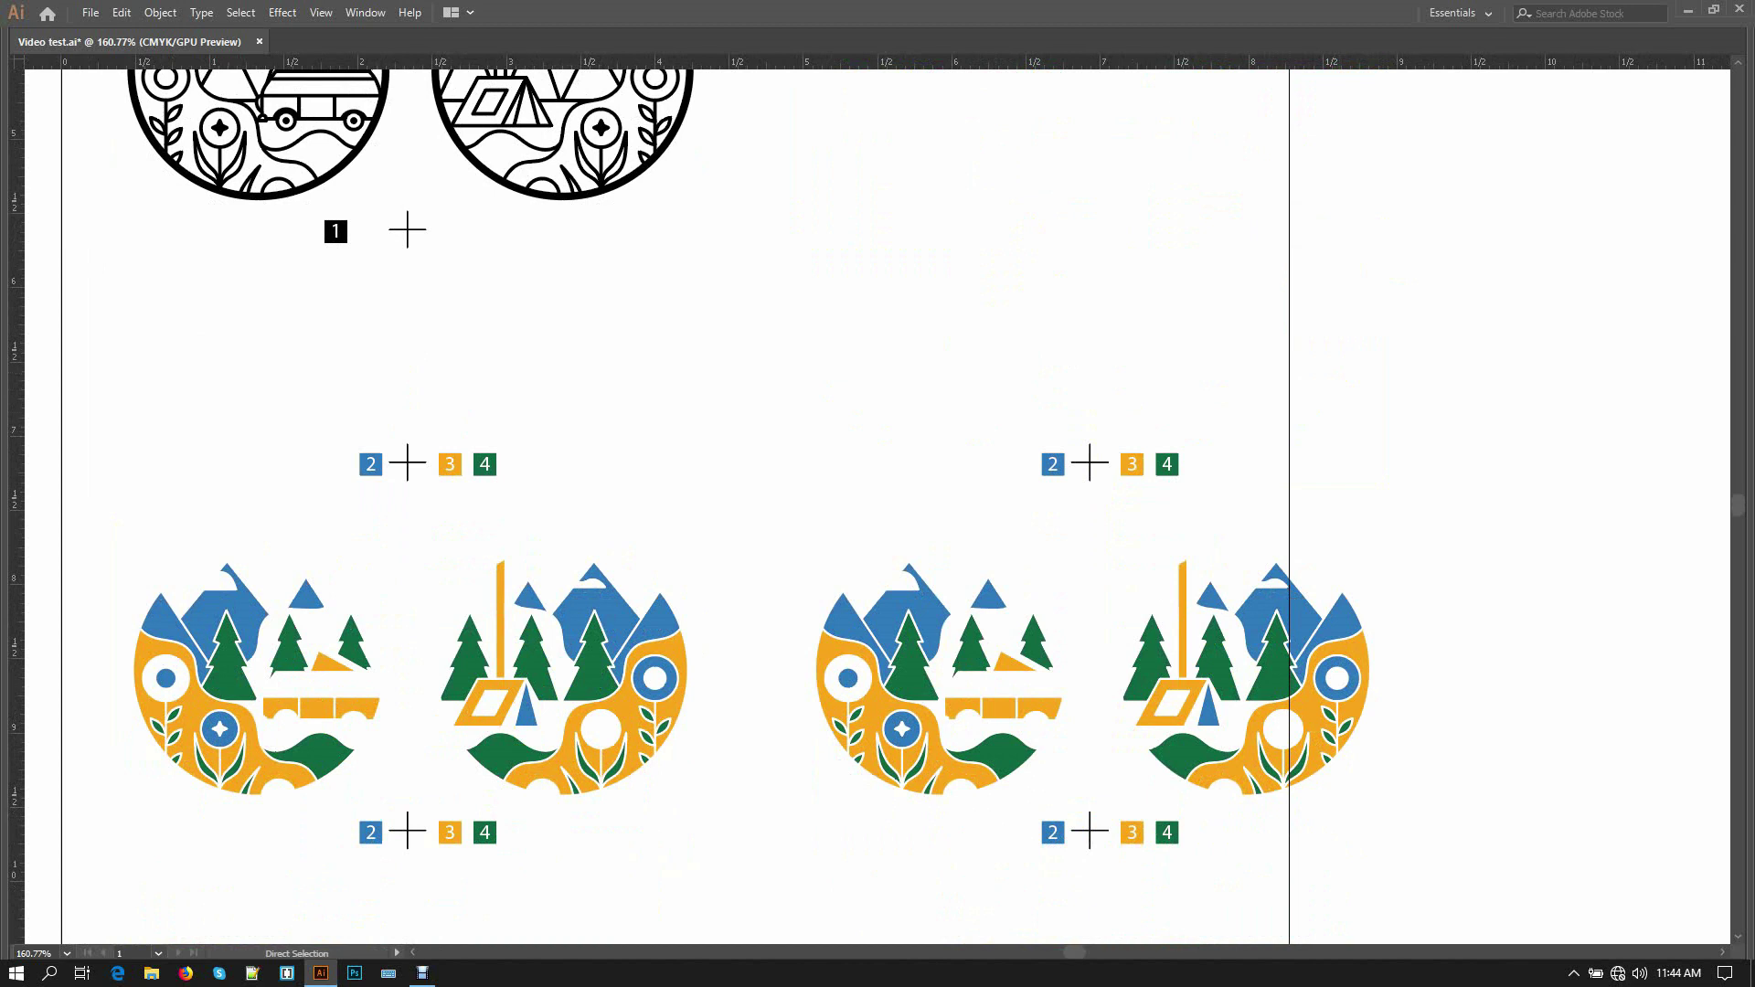
{"action": "left_click", "coordinate": [1053, 464]}
{"action": "key", "text": "alt+s"}
{"action": "key", "text": "m"}
{"action": "key", "text": "f"}
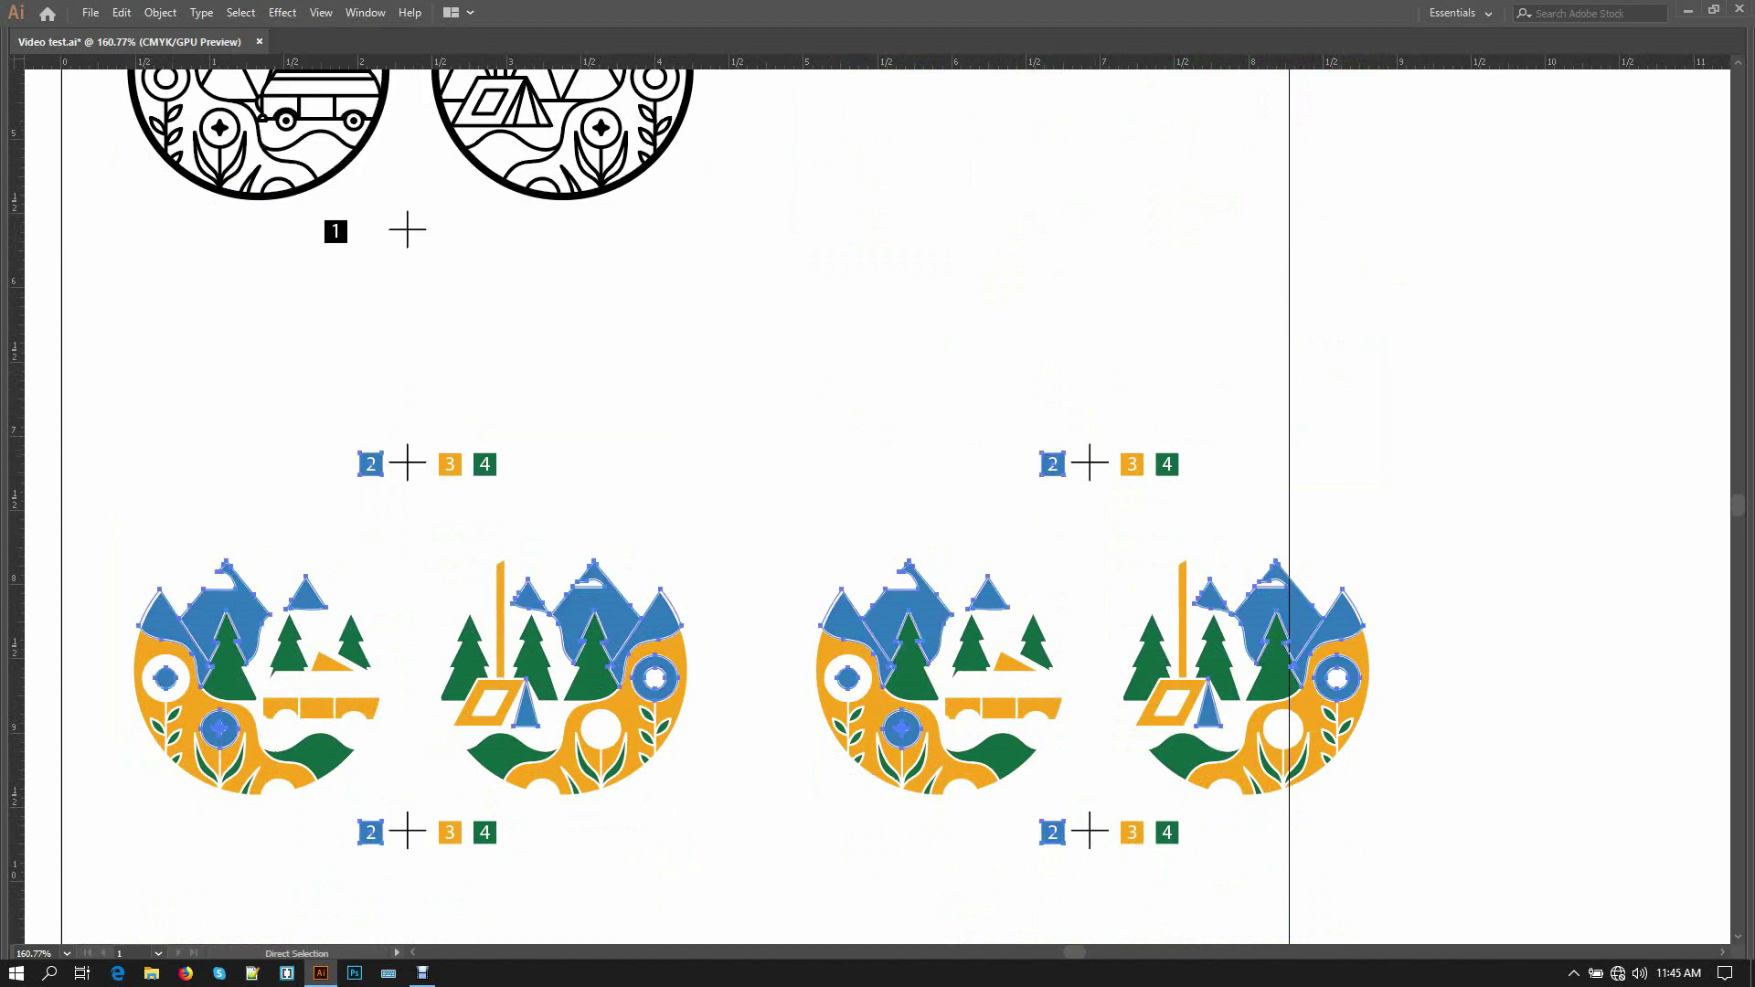
{"action": "key", "text": "Delete"}
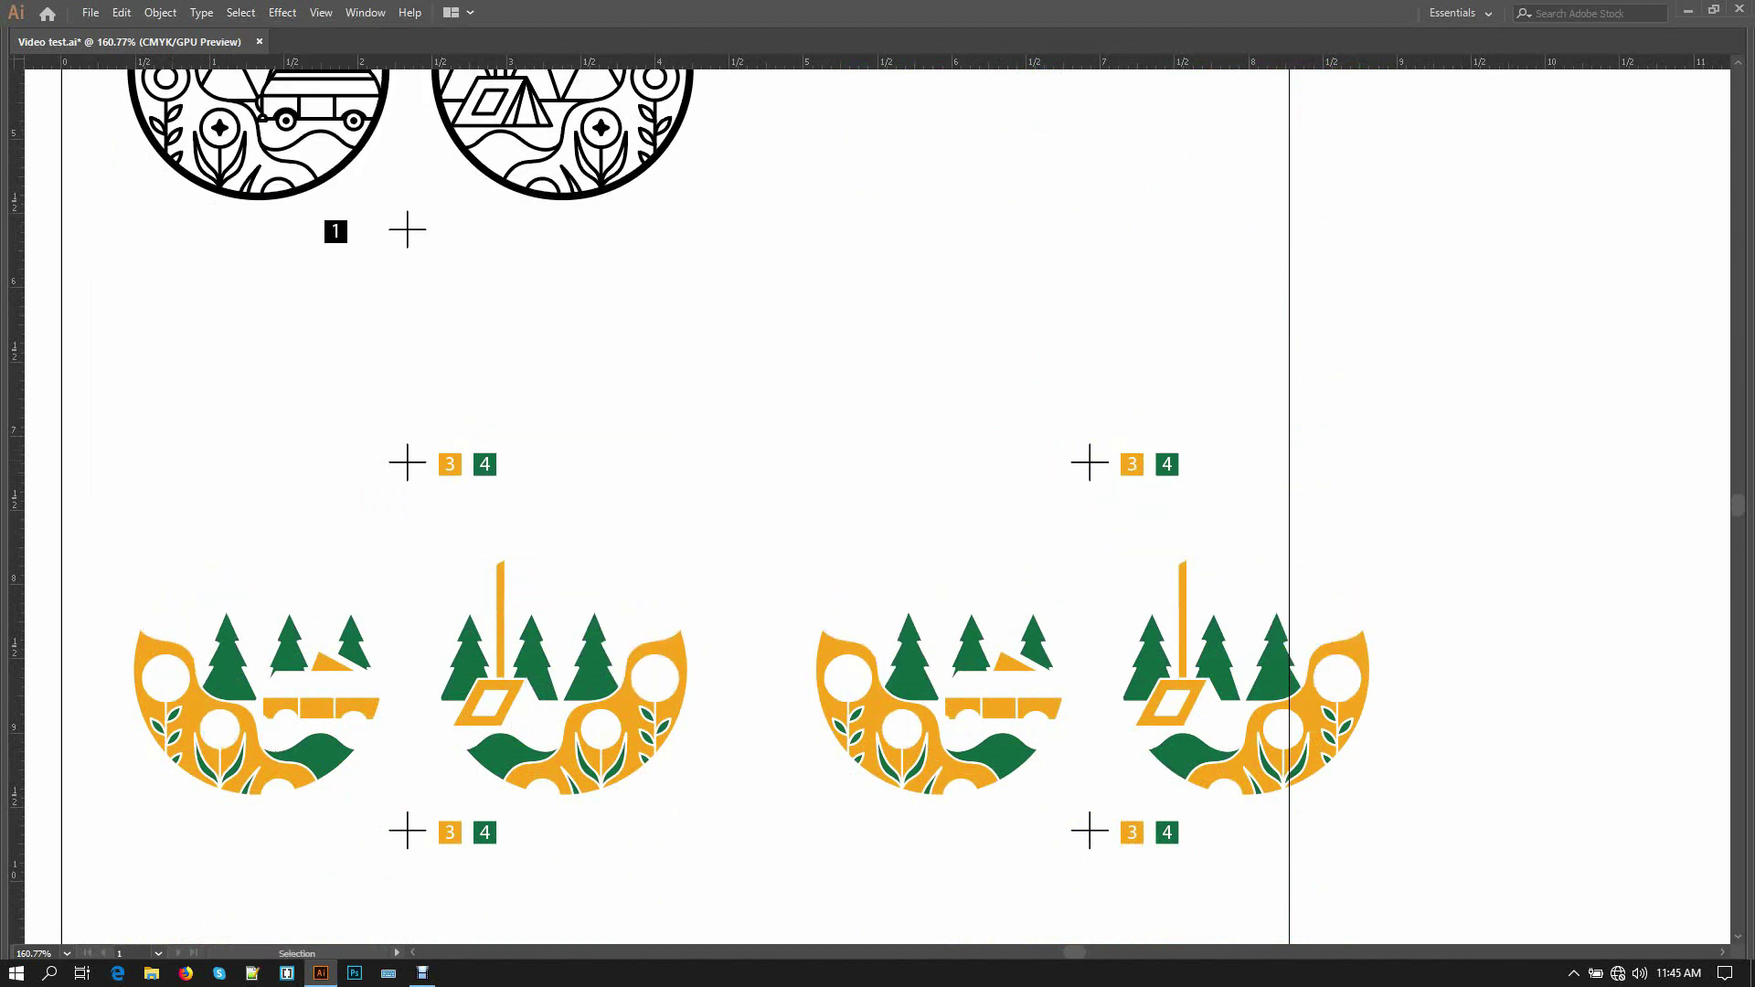
- Show the hidden upper-right copy again and hide the lower-left glasses copy with its labels
{"action": "key", "text": "ctrl+f"}
{"action": "key", "text": "ctrl+shift+a"}
{"action": "left_click", "coordinate": [337, 614]}
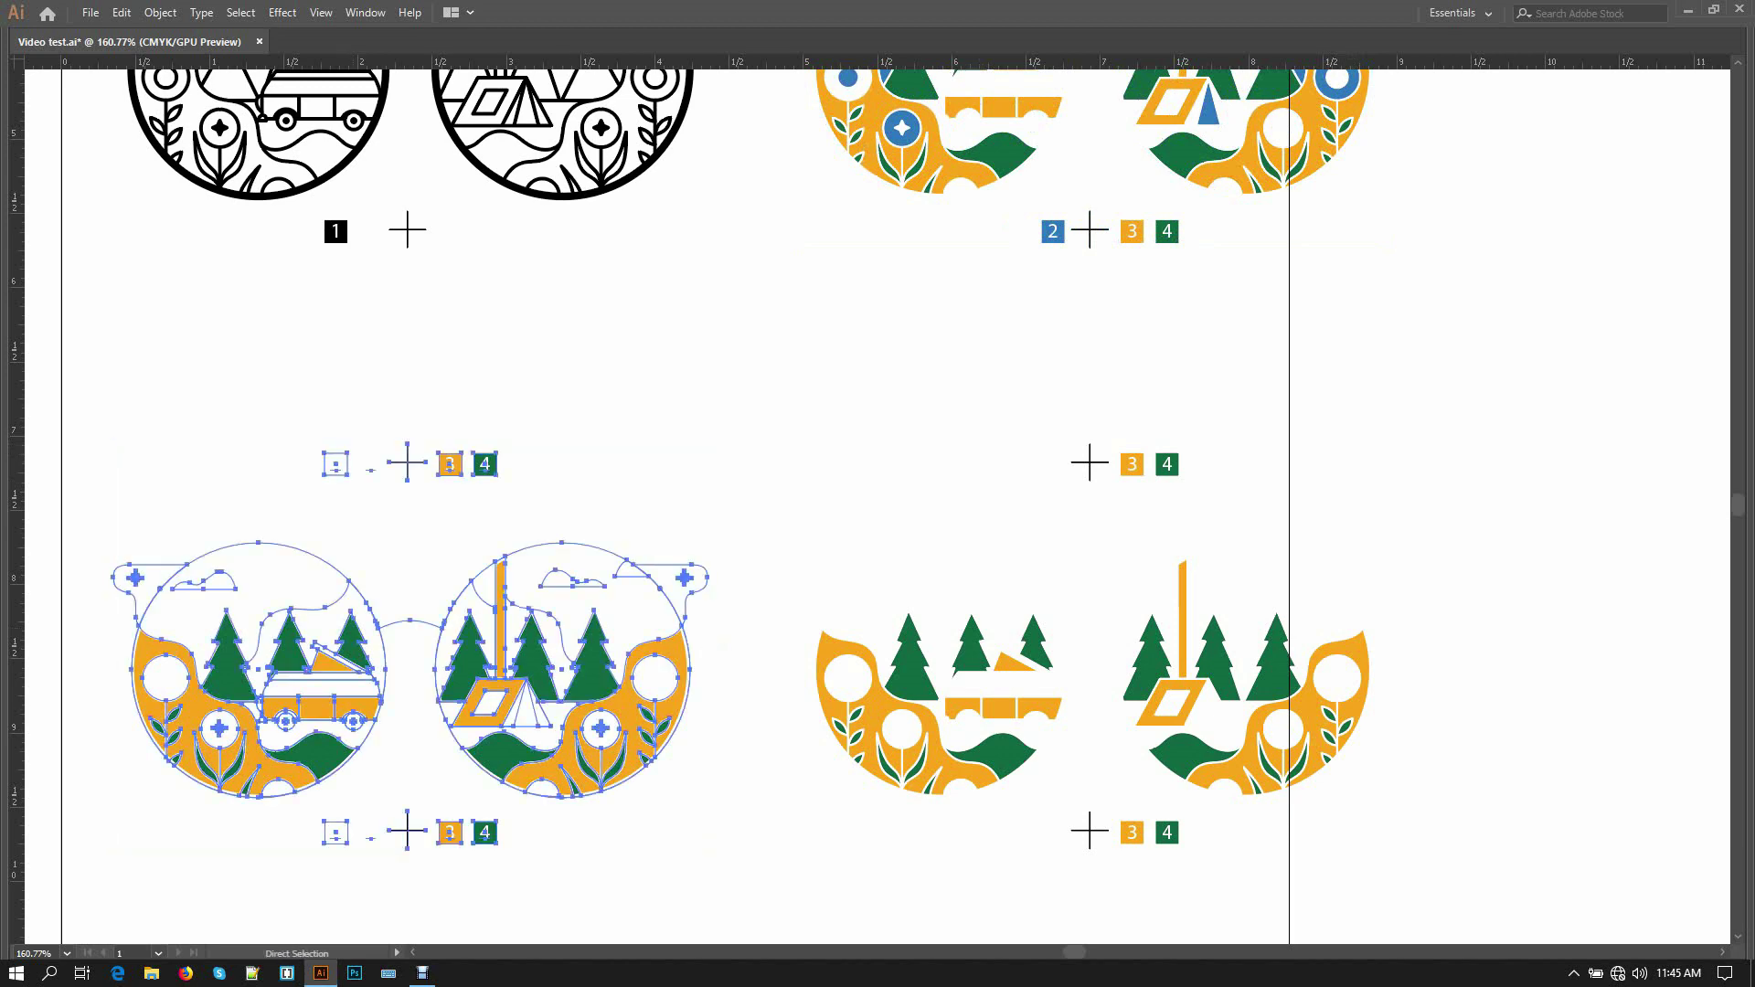
{"action": "key", "text": "Delete"}
- Select everything sharing the orange ground's fill colour in the two right-hand glasses copies and delete it
{"action": "left_click_drag", "start_coordinate": [877, 507], "coordinate": [845, 621]}
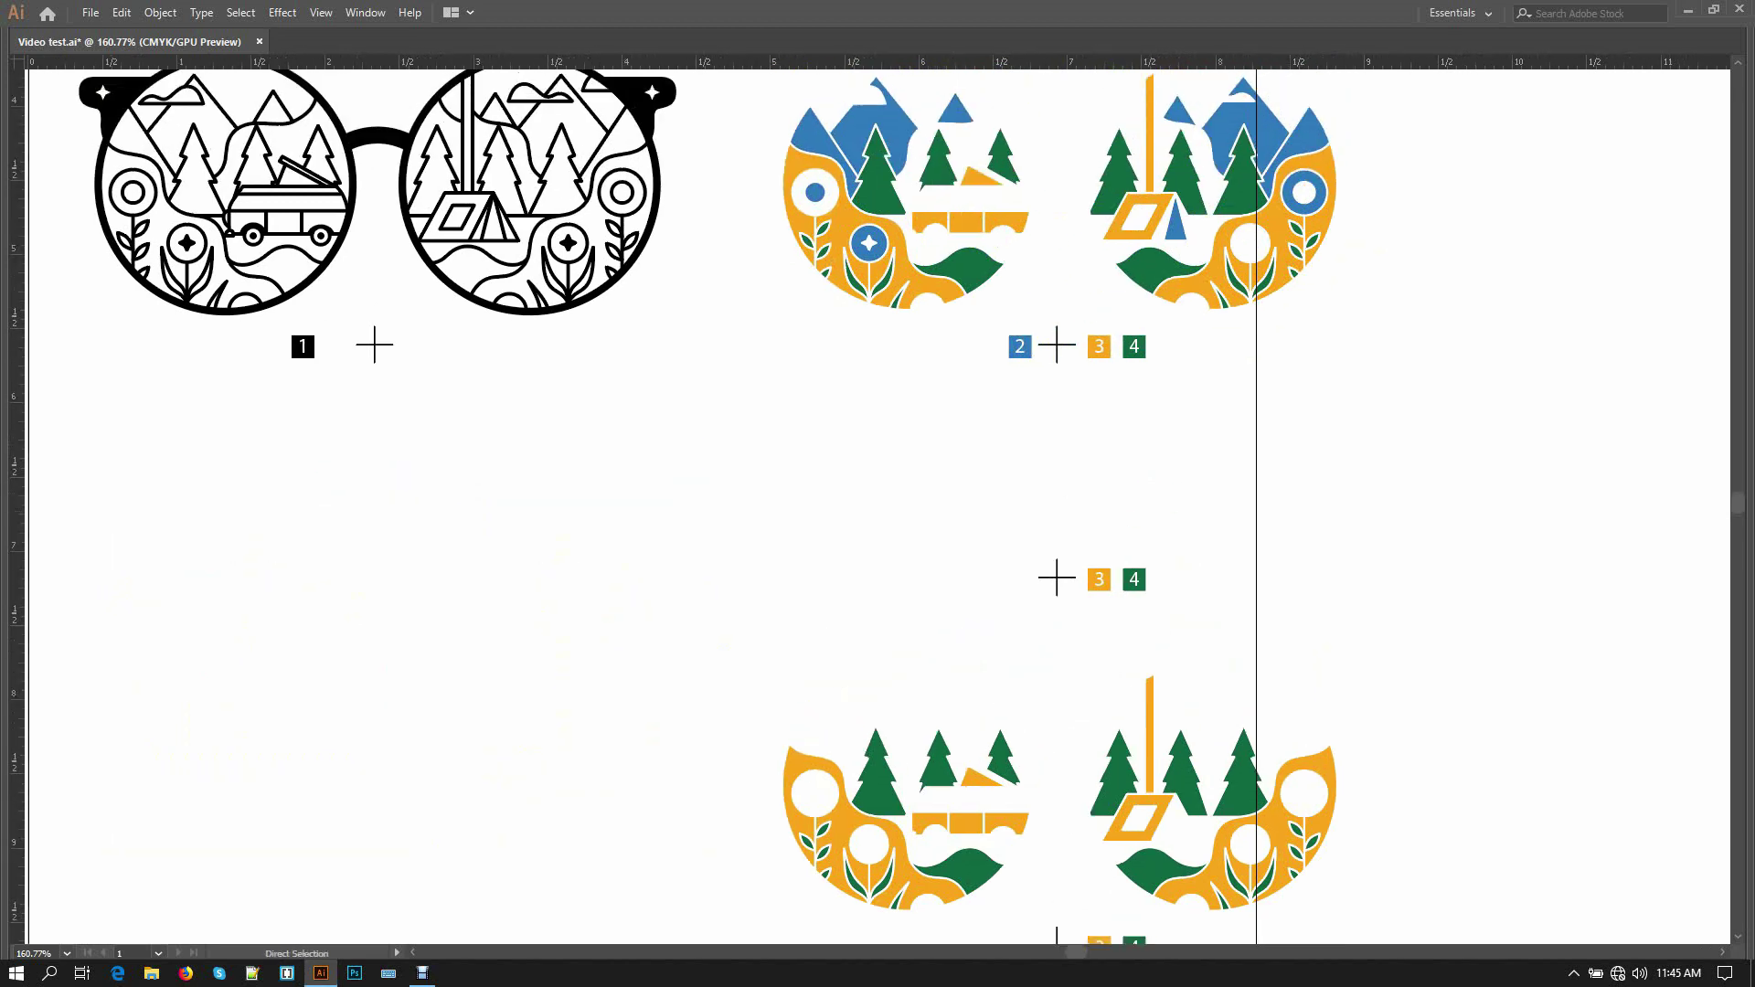
{"action": "left_click", "coordinate": [839, 274]}
{"action": "left_click", "coordinate": [240, 13]}
{"action": "mouse_move", "coordinate": [266, 187]}
{"action": "left_click", "coordinate": [533, 187]}
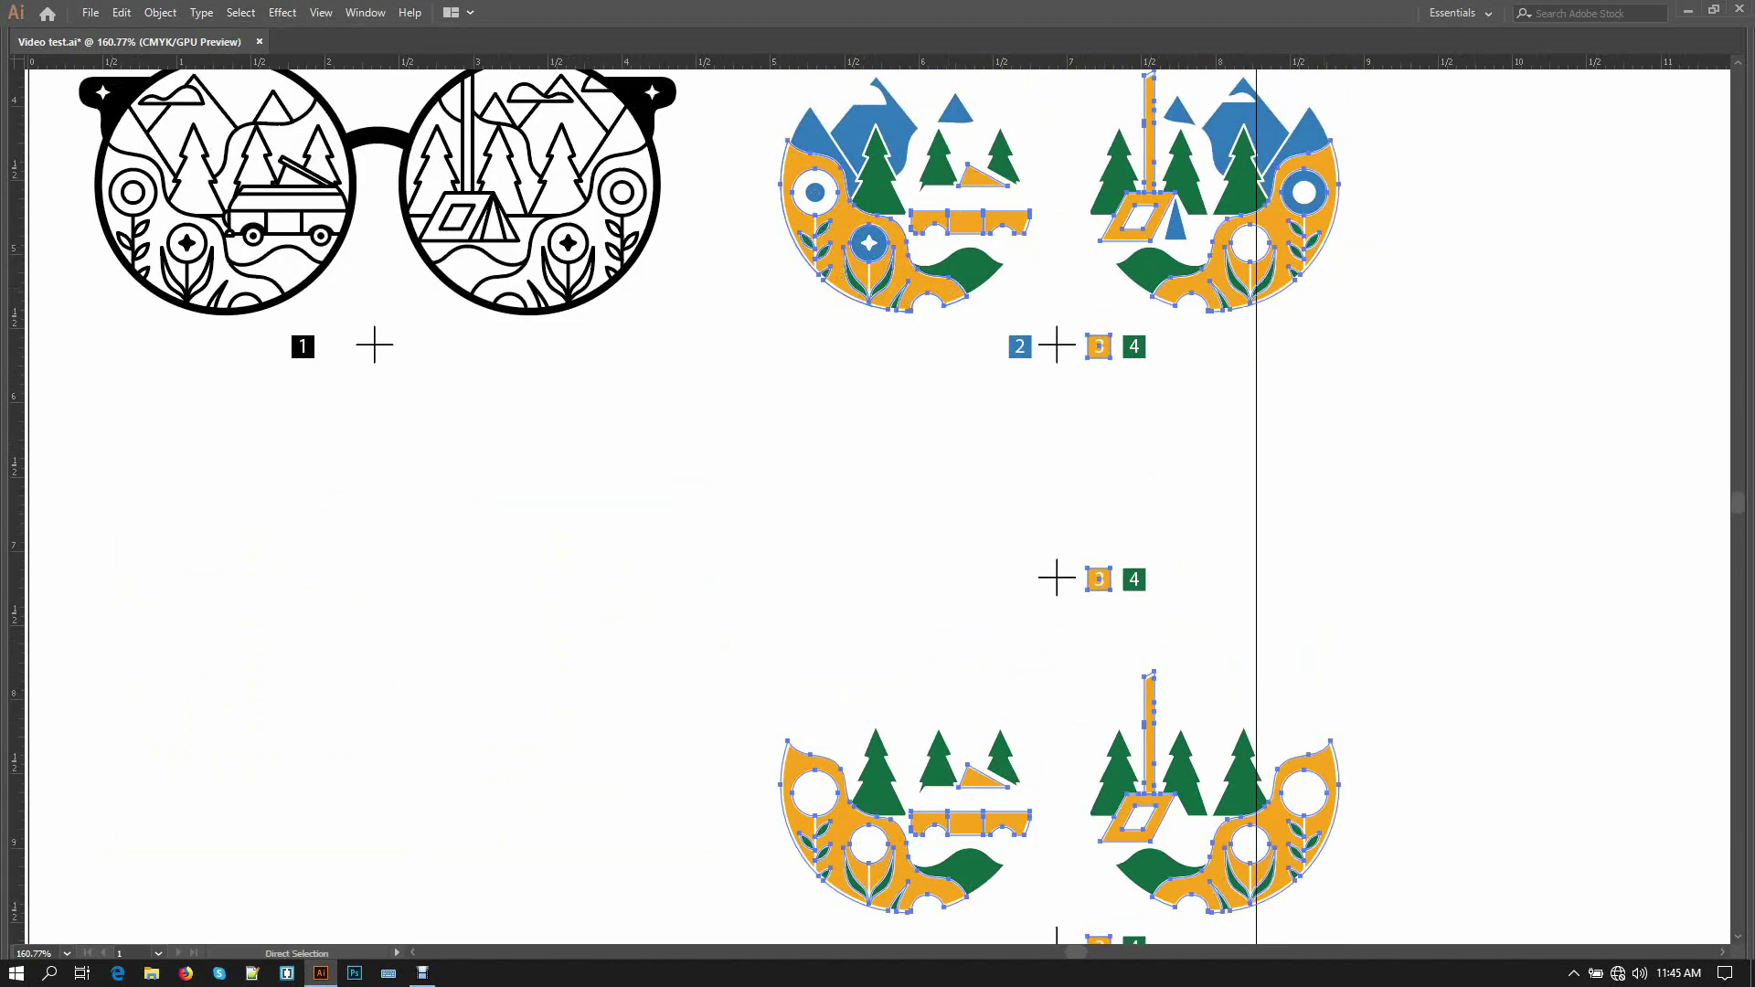
{"action": "key", "text": "Delete"}
- Show the hidden lower-left copy again and hide the lower-right green glasses copy with its labels
{"action": "key", "text": "v"}
{"action": "key", "text": "ctrl+alt+3"}
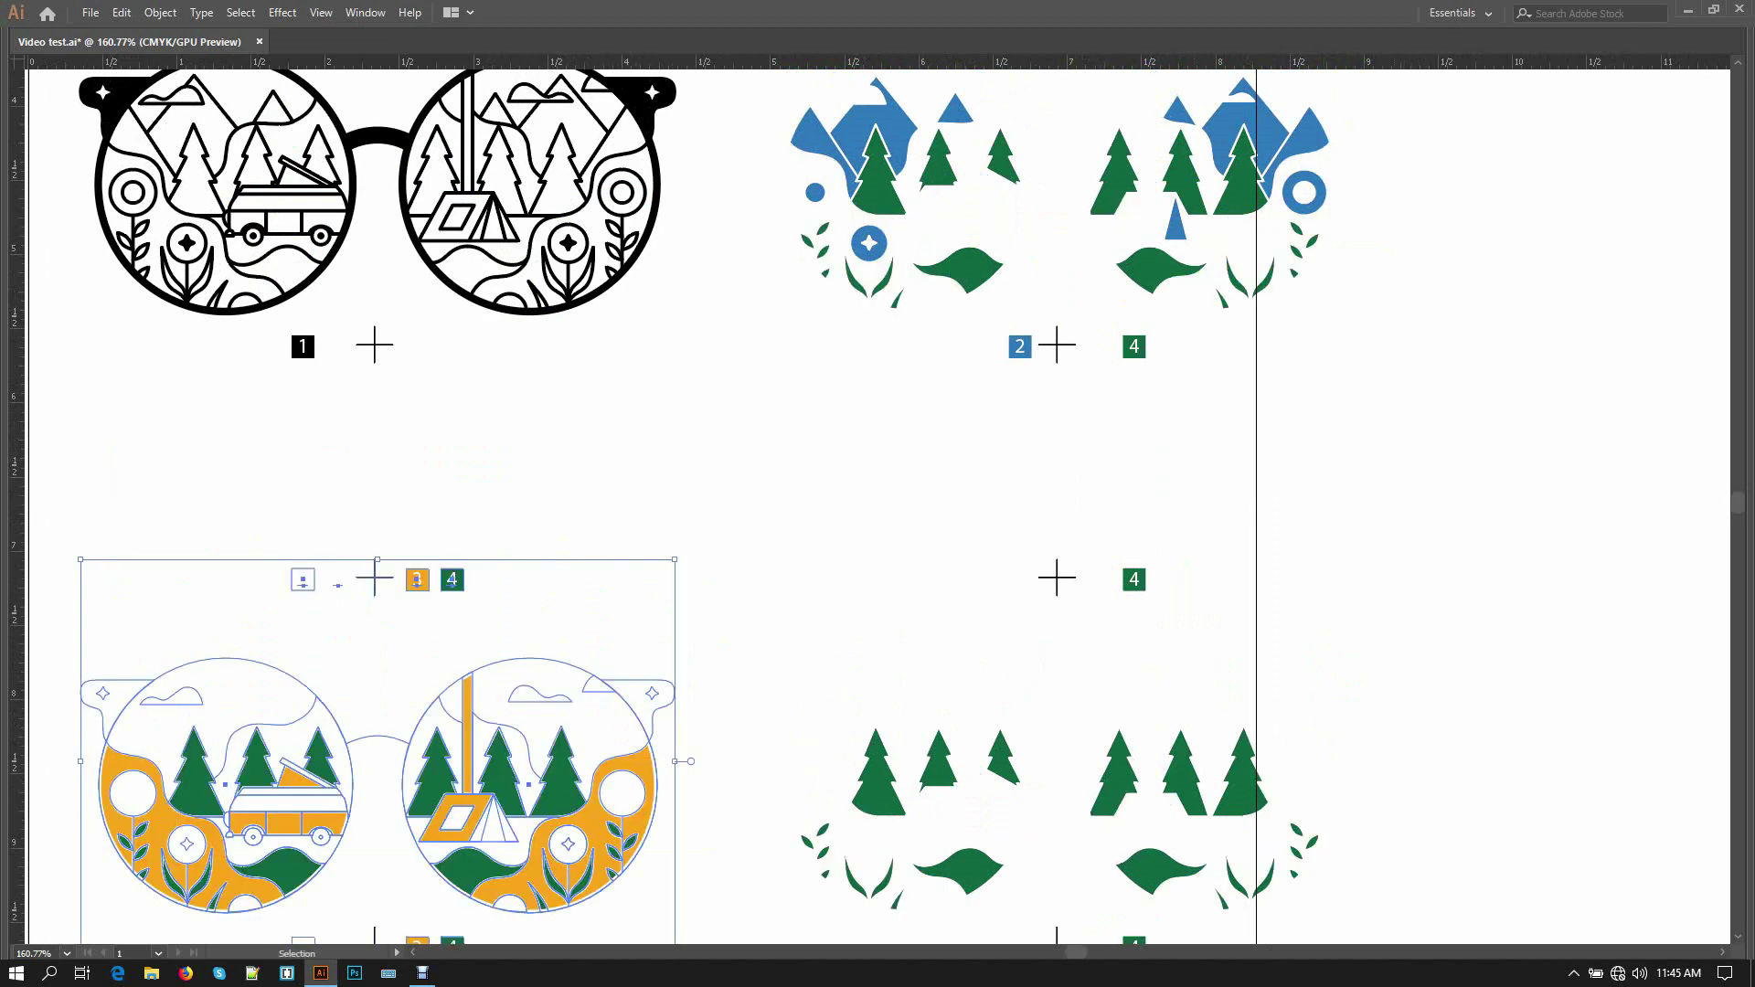
{"action": "key", "text": "ctrl+shift+a"}
{"action": "left_click_drag", "start_coordinate": [1115, 786], "coordinate": [1129, 721]}
{"action": "left_click", "coordinate": [1129, 718]}
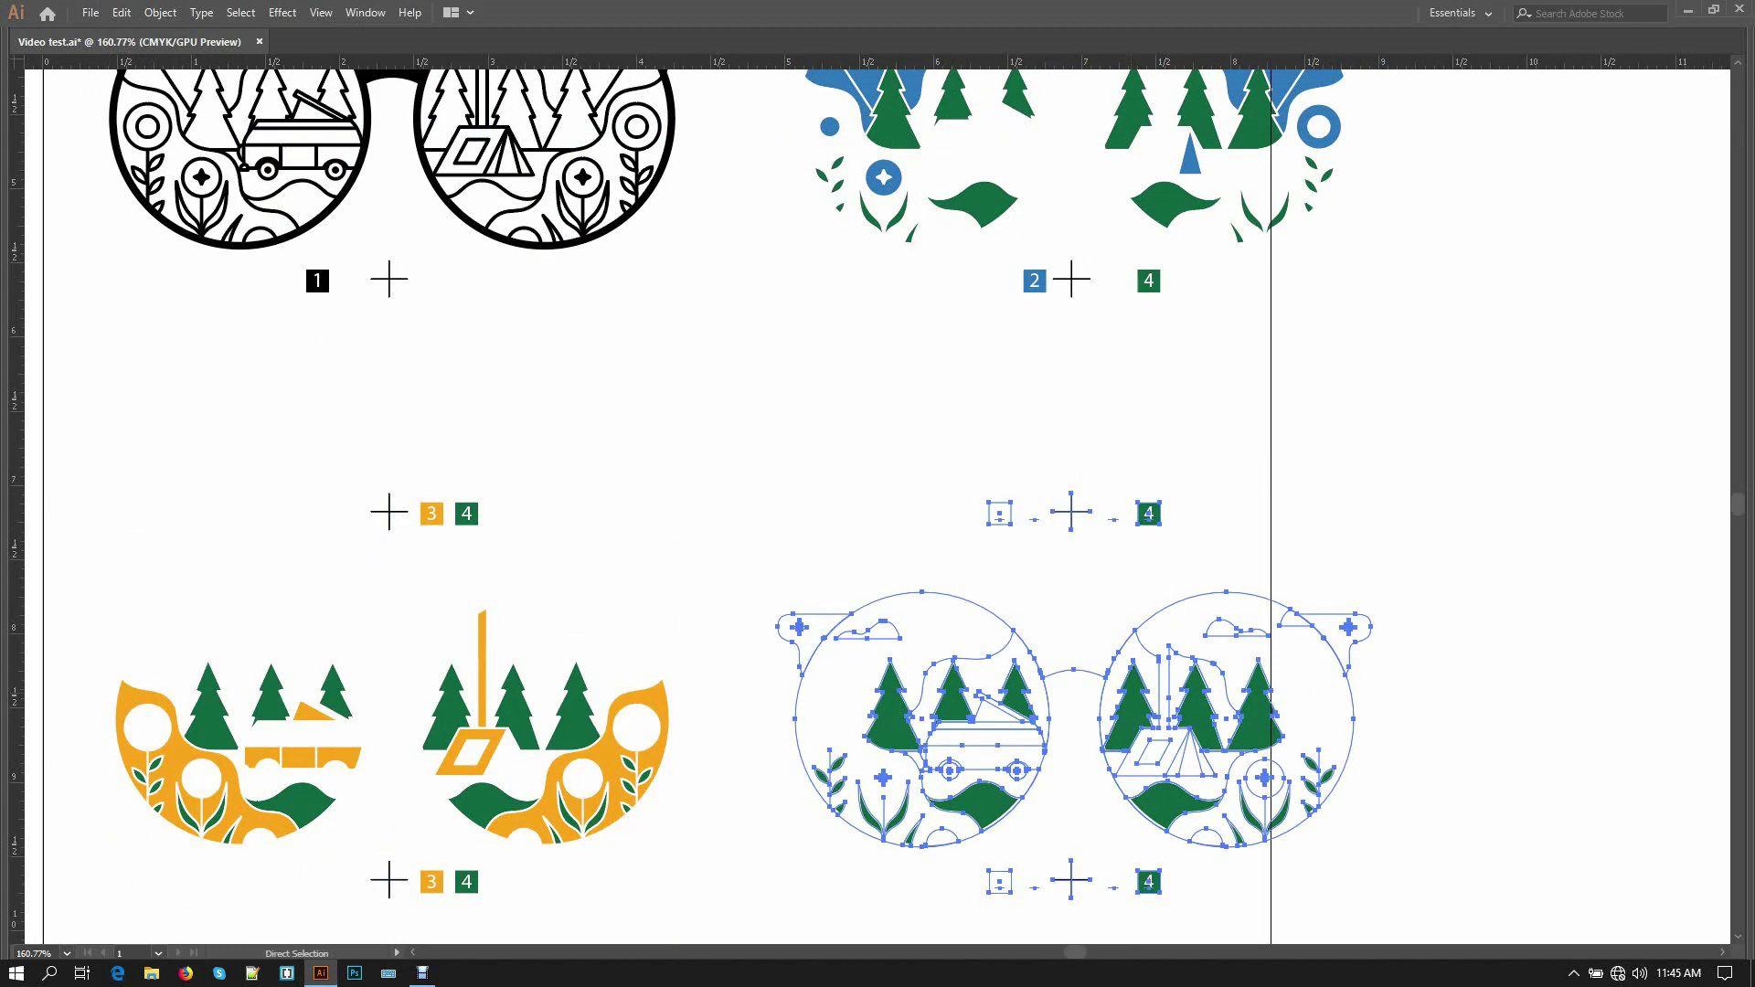
{"action": "key", "text": "ctrl+3"}
- Select everything sharing the green tree's fill colour in the visible blue and orange separations and delete it
{"action": "left_click", "coordinate": [574, 708]}
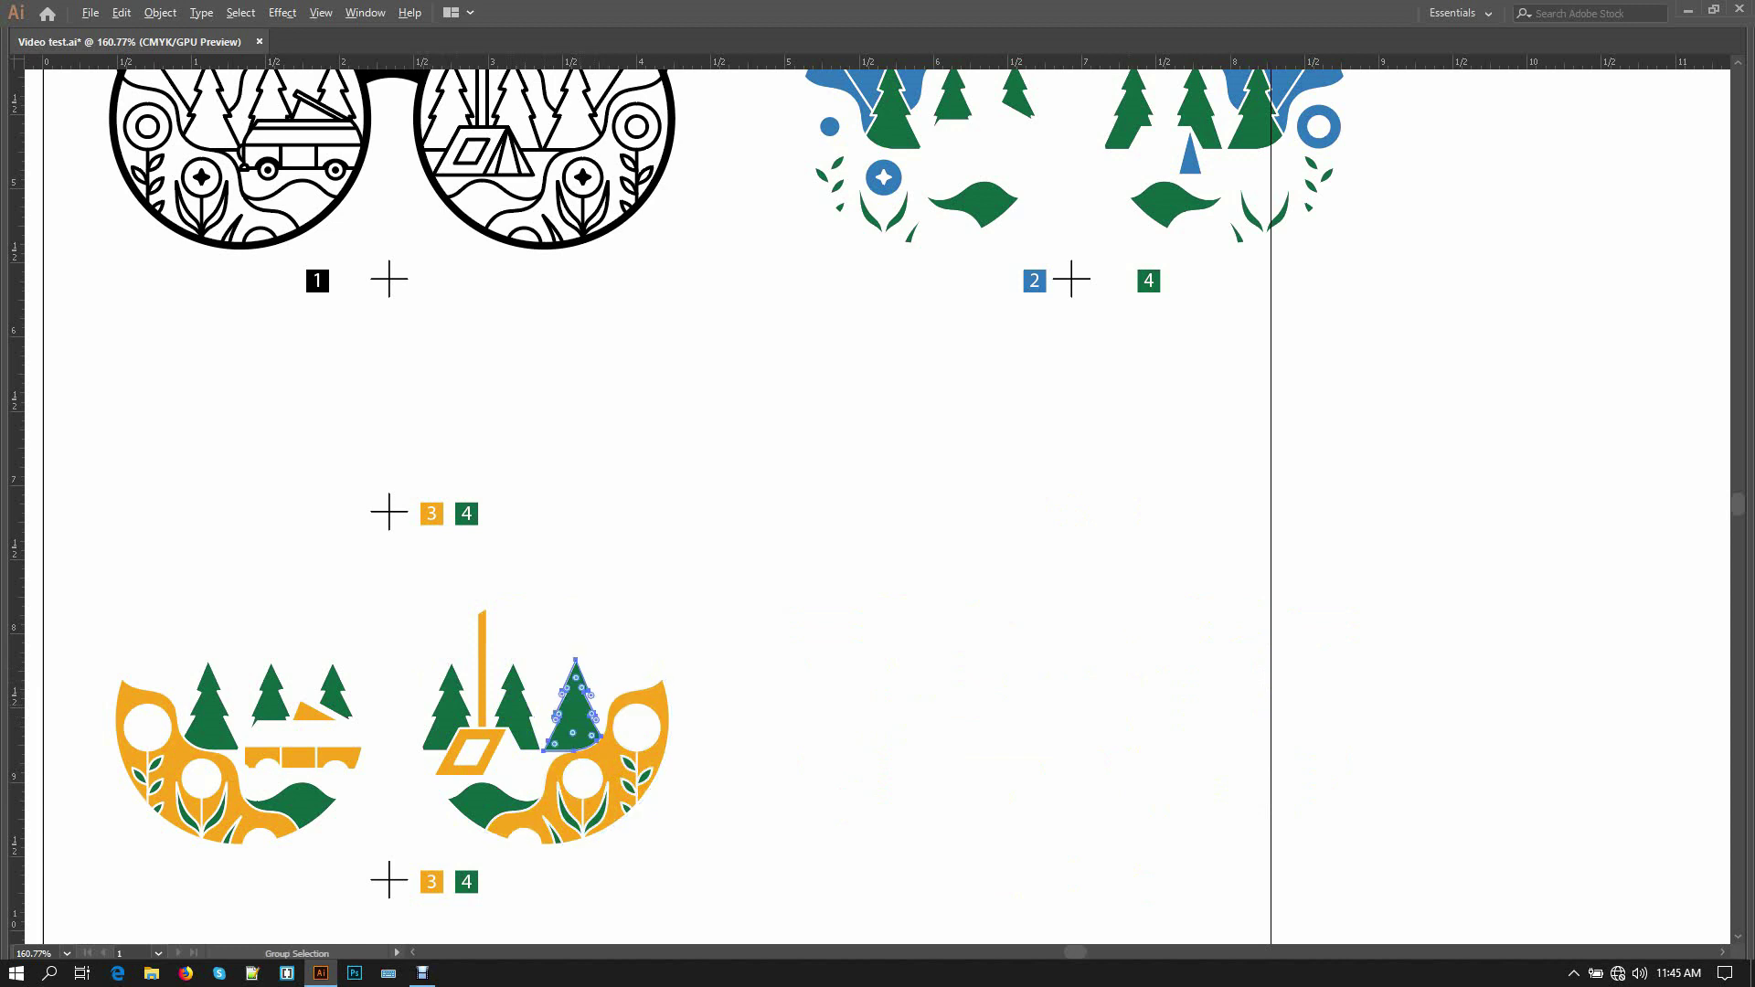
{"action": "left_click", "coordinate": [240, 12]}
{"action": "mouse_move", "coordinate": [275, 187]}
{"action": "left_click", "coordinate": [521, 267]}
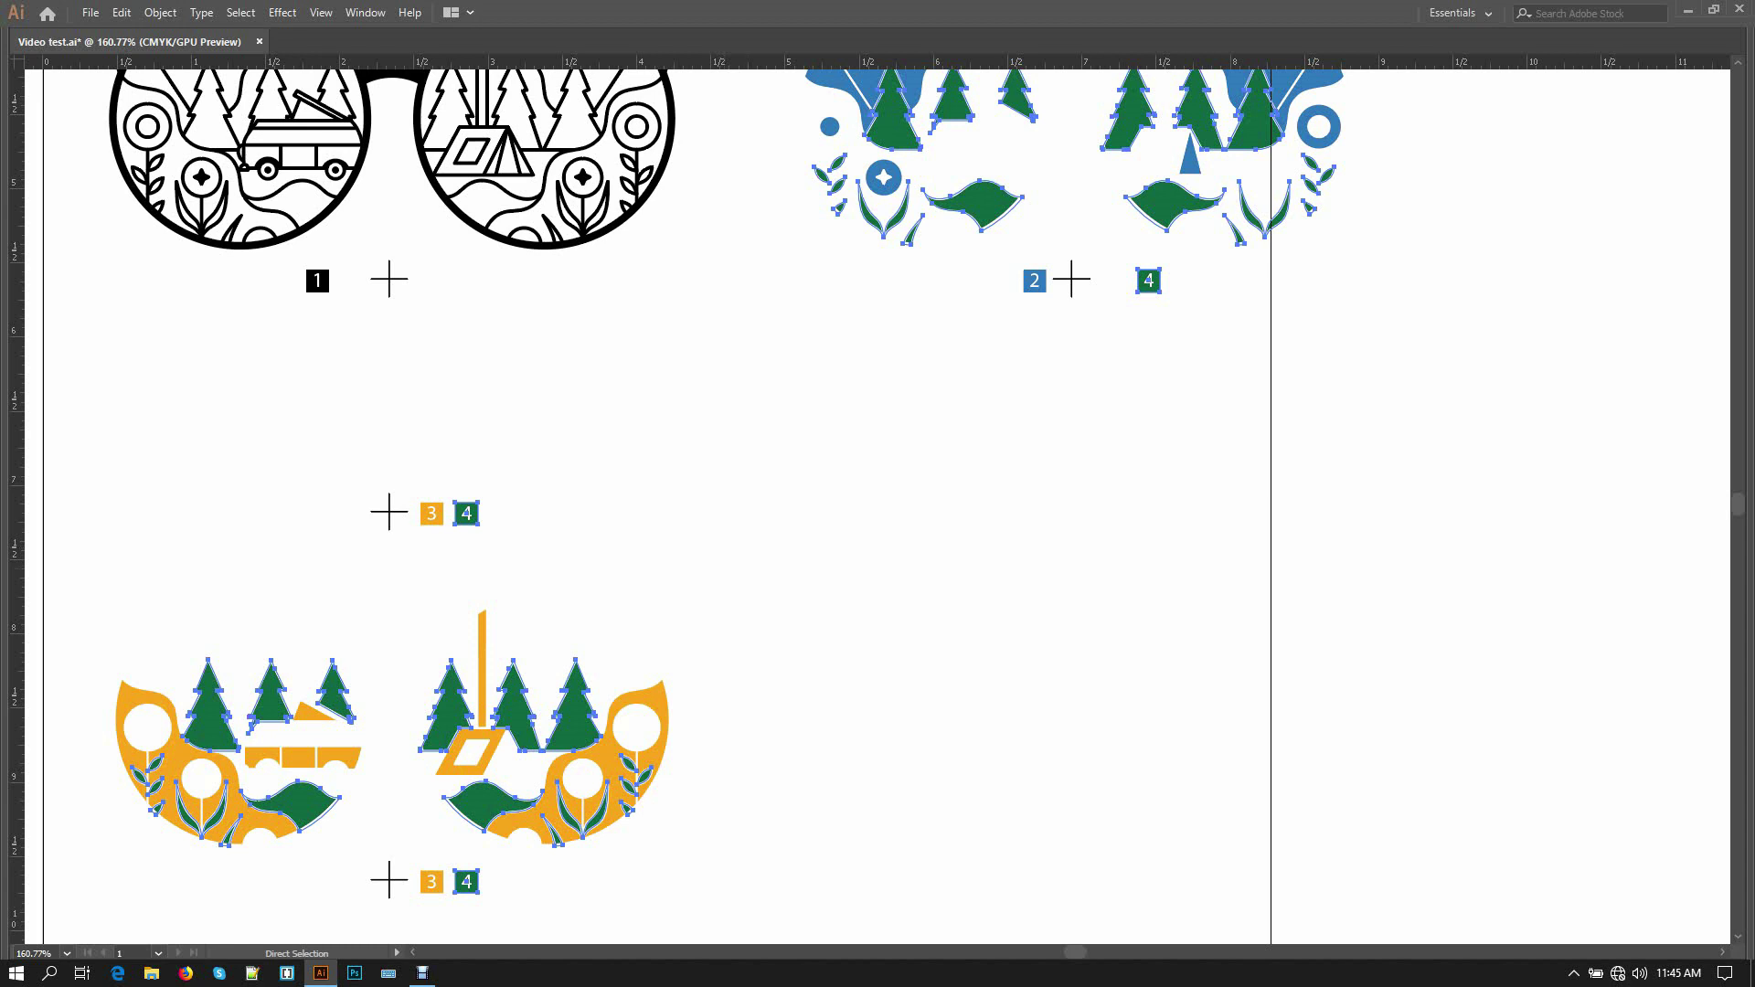
{"action": "key", "text": "Delete"}
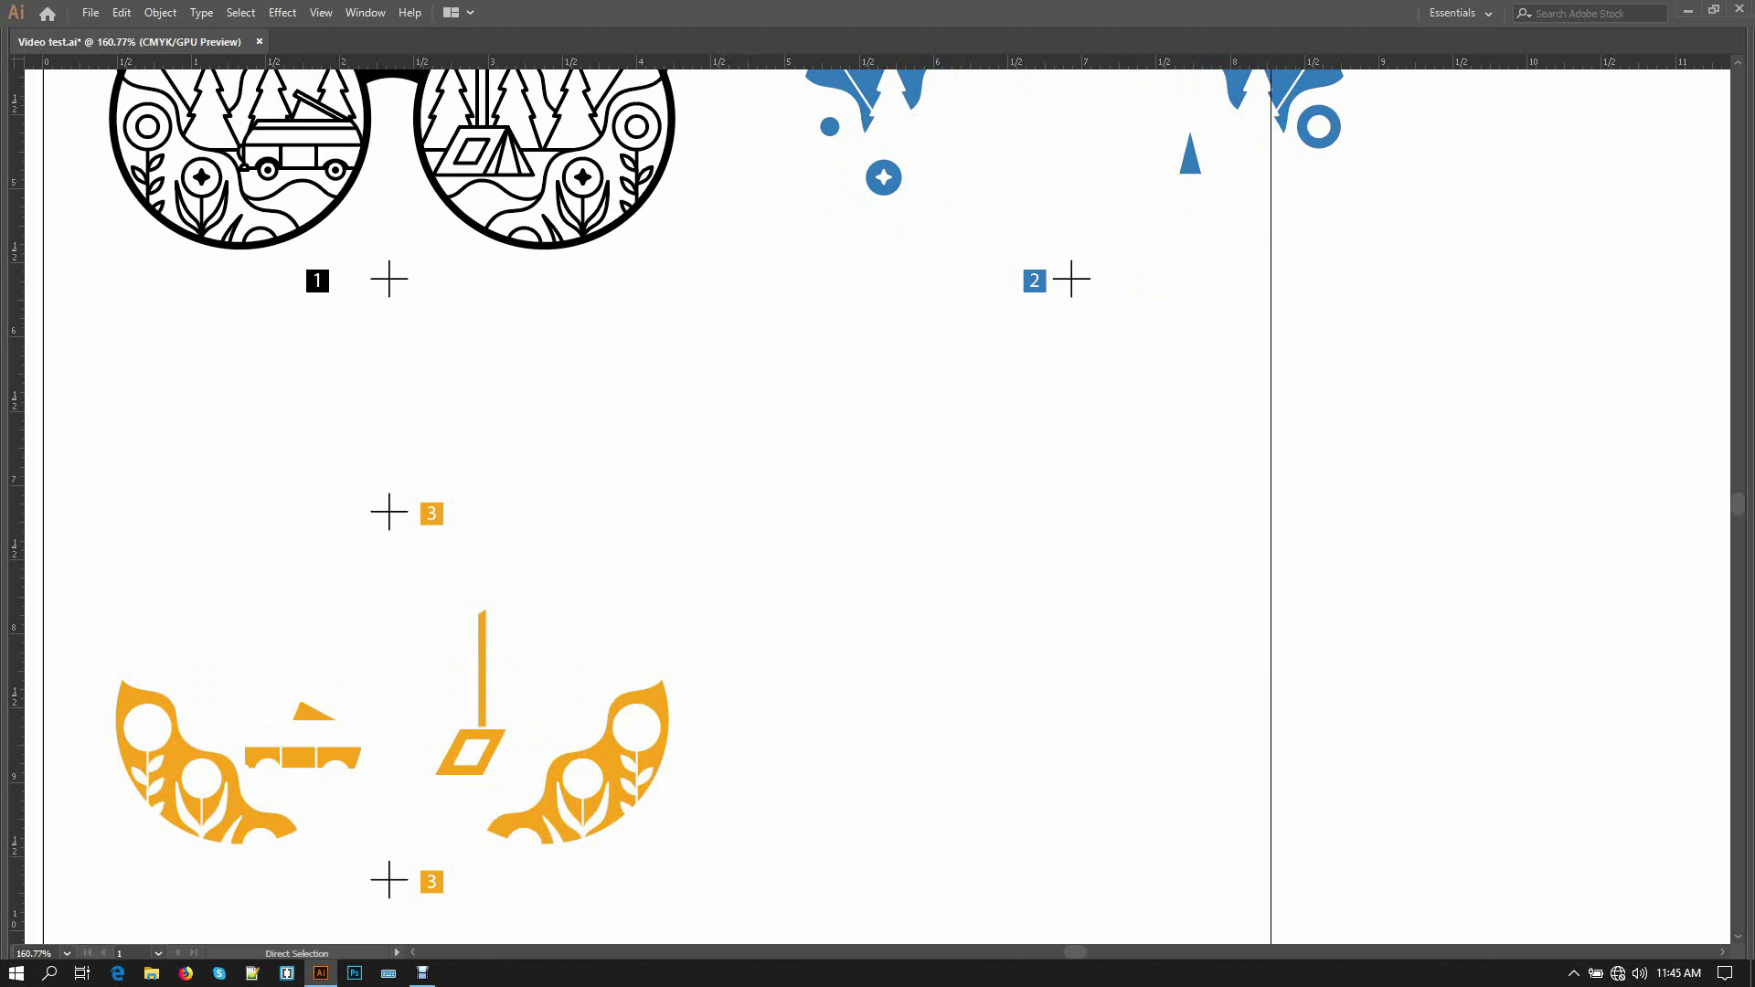
- Show the hidden green separation again and clear the selection
{"action": "left_click_drag", "start_coordinate": [878, 507], "coordinate": [912, 600]}
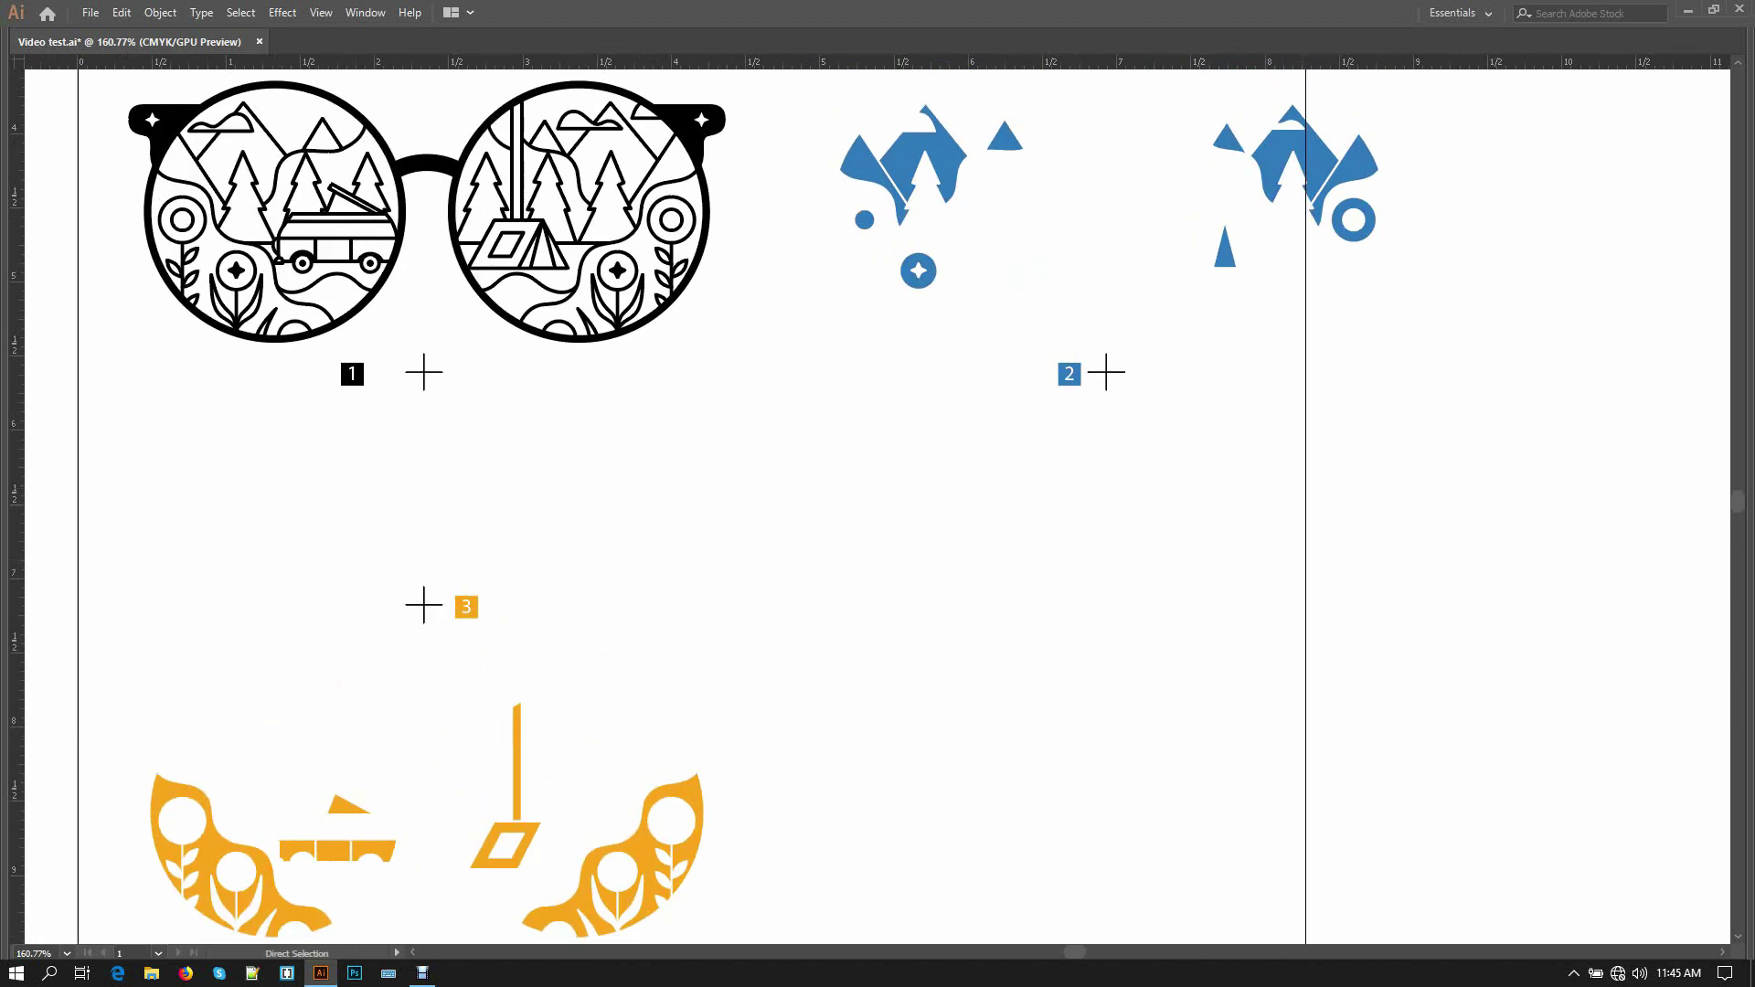
{"action": "key", "text": "ctrl+z"}
{"action": "key", "text": "ctrl+shift+a"}
- Select everything sharing the blue mountain's fill colour in separation 2 and make the fills black
{"action": "left_click_drag", "start_coordinate": [878, 506], "coordinate": [811, 460]}
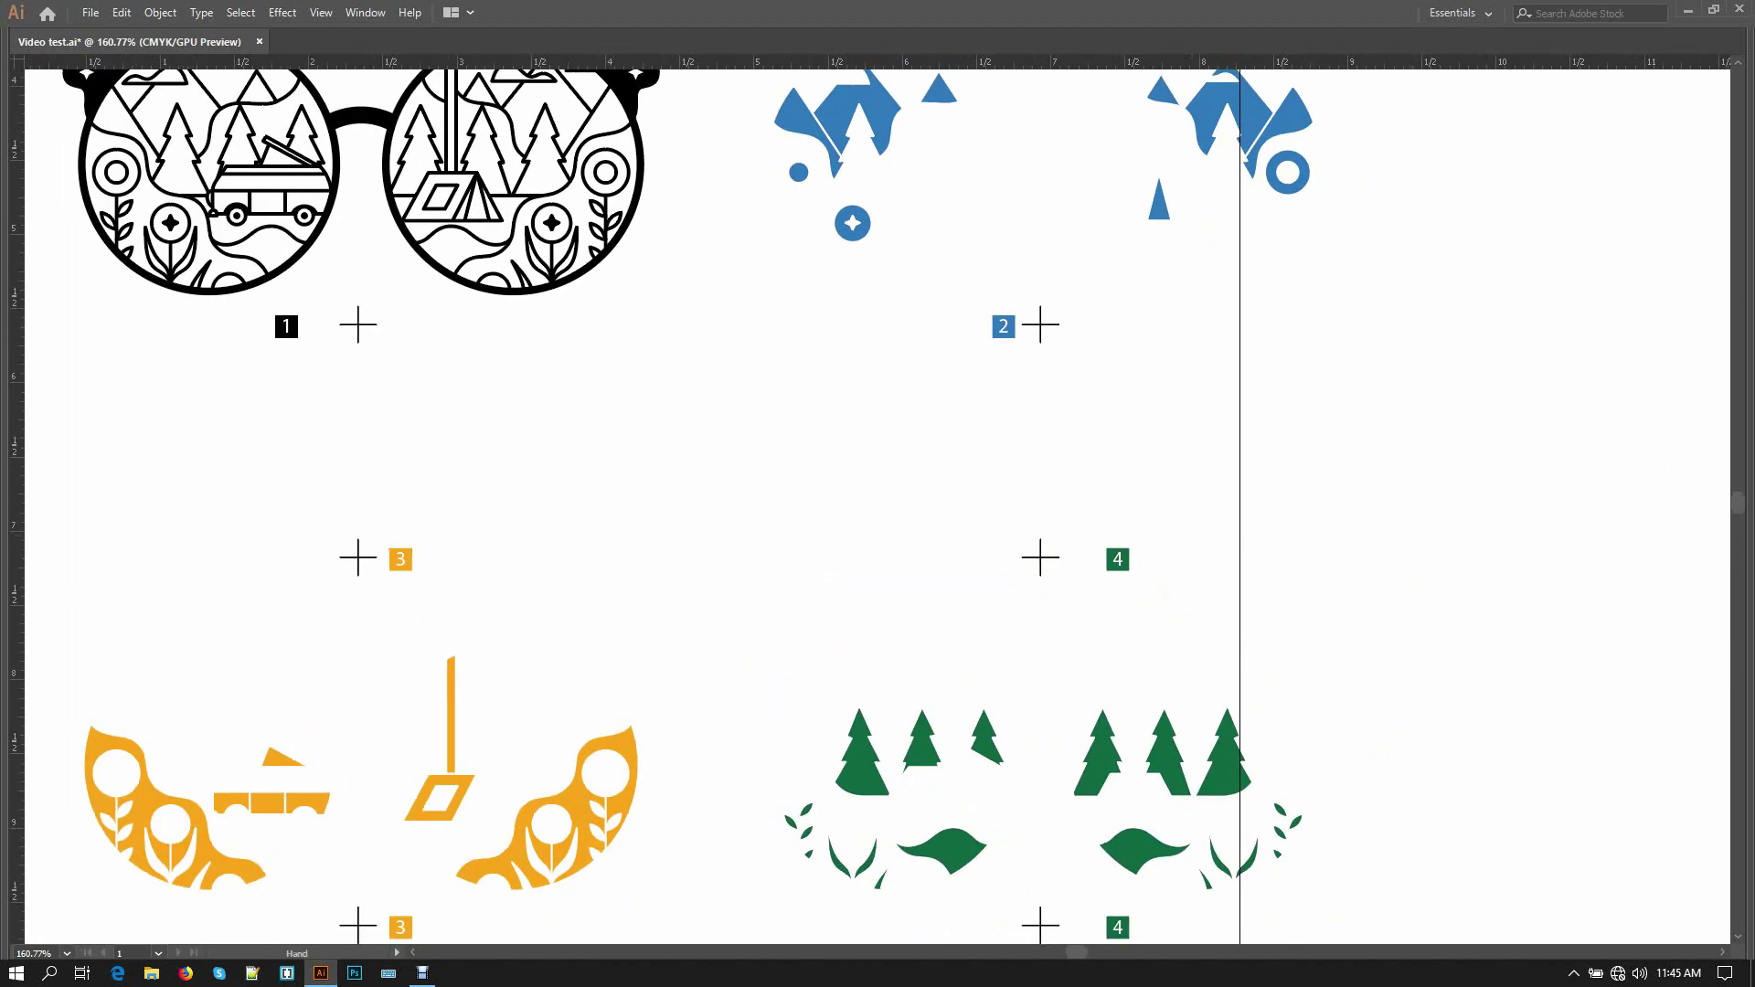
{"action": "key", "text": "ctrl+minus"}
{"action": "key", "text": "ctrl+minus"}
{"action": "left_click_drag", "start_coordinate": [637, 540], "coordinate": [672, 539]}
{"action": "mouse_move", "coordinate": [914, 217]}
{"action": "left_mouse_down"}
{"action": "mouse_move", "coordinate": [1103, 234]}
{"action": "mouse_move", "coordinate": [914, 218]}
{"action": "left_mouse_up"}
{"action": "left_click", "coordinate": [240, 12]}
{"action": "mouse_move", "coordinate": [256, 189]}
{"action": "left_click", "coordinate": [518, 267]}
{"action": "key", "text": "Tab"}
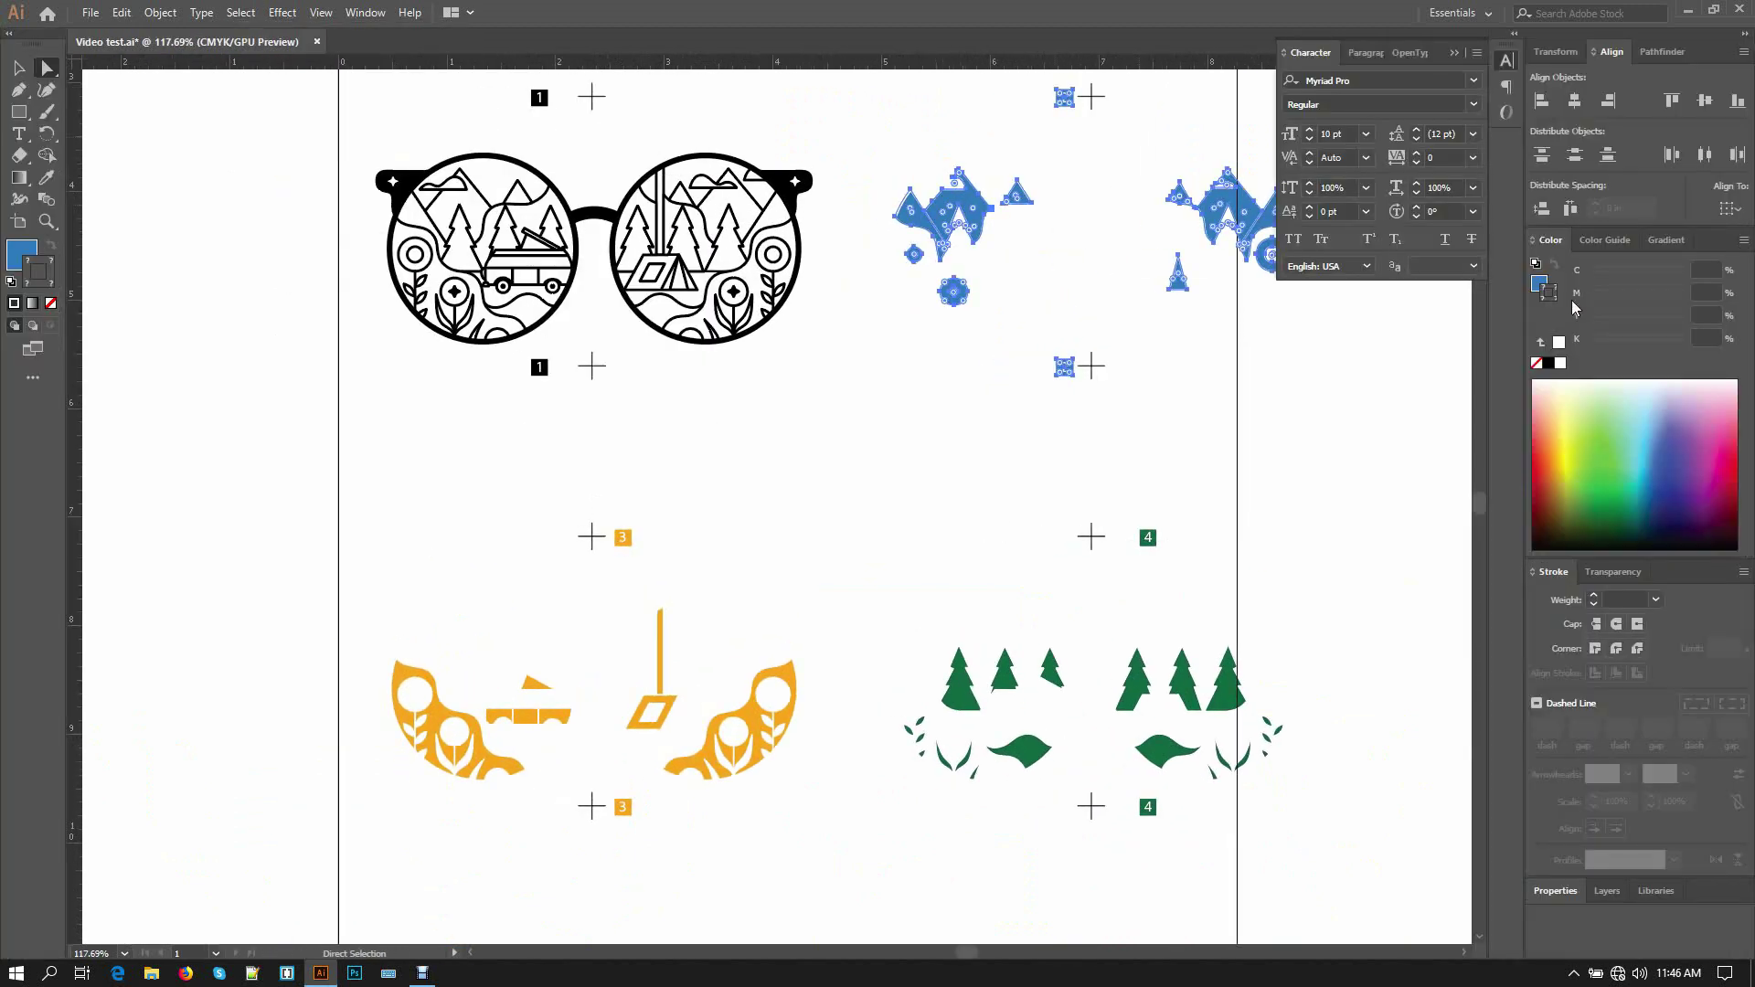
{"action": "left_click", "coordinate": [1549, 363]}
{"action": "key", "text": "Tab"}
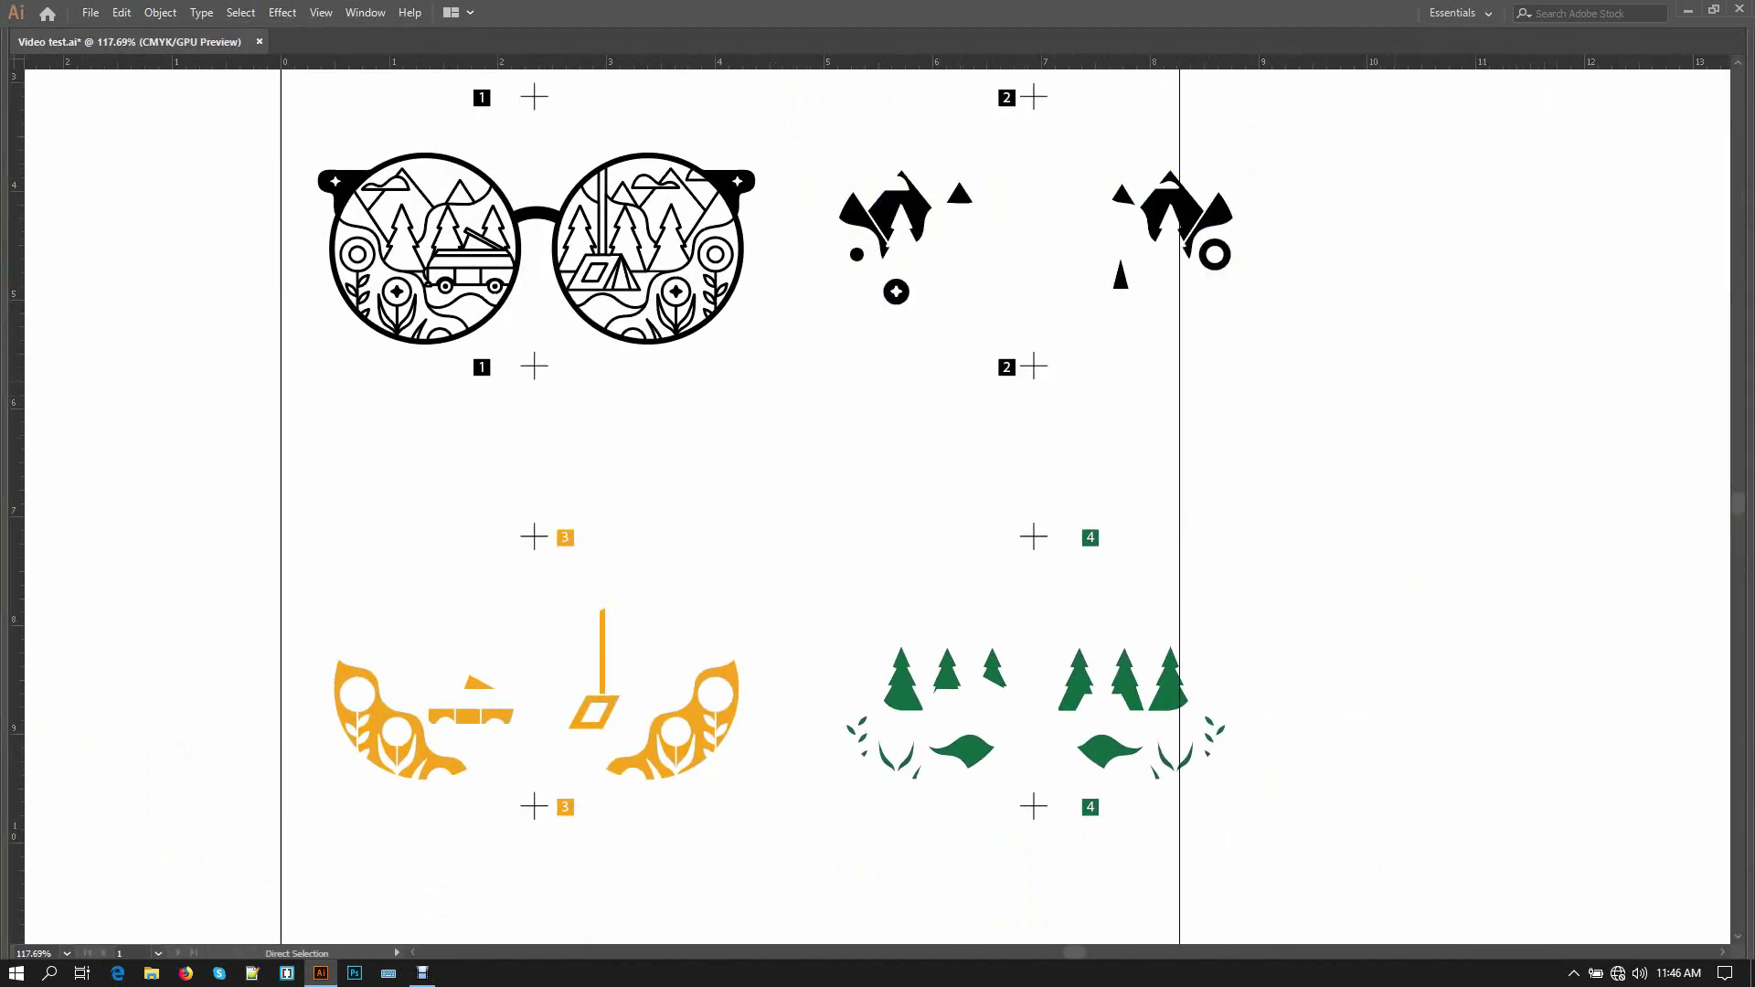
- Select everything sharing the green tree's fill colour in separation 4 and make the fills black
{"action": "left_click", "coordinate": [1226, 681]}
{"action": "left_click", "coordinate": [240, 12]}
{"action": "left_click", "coordinate": [549, 265]}
{"action": "key", "text": "Tab"}
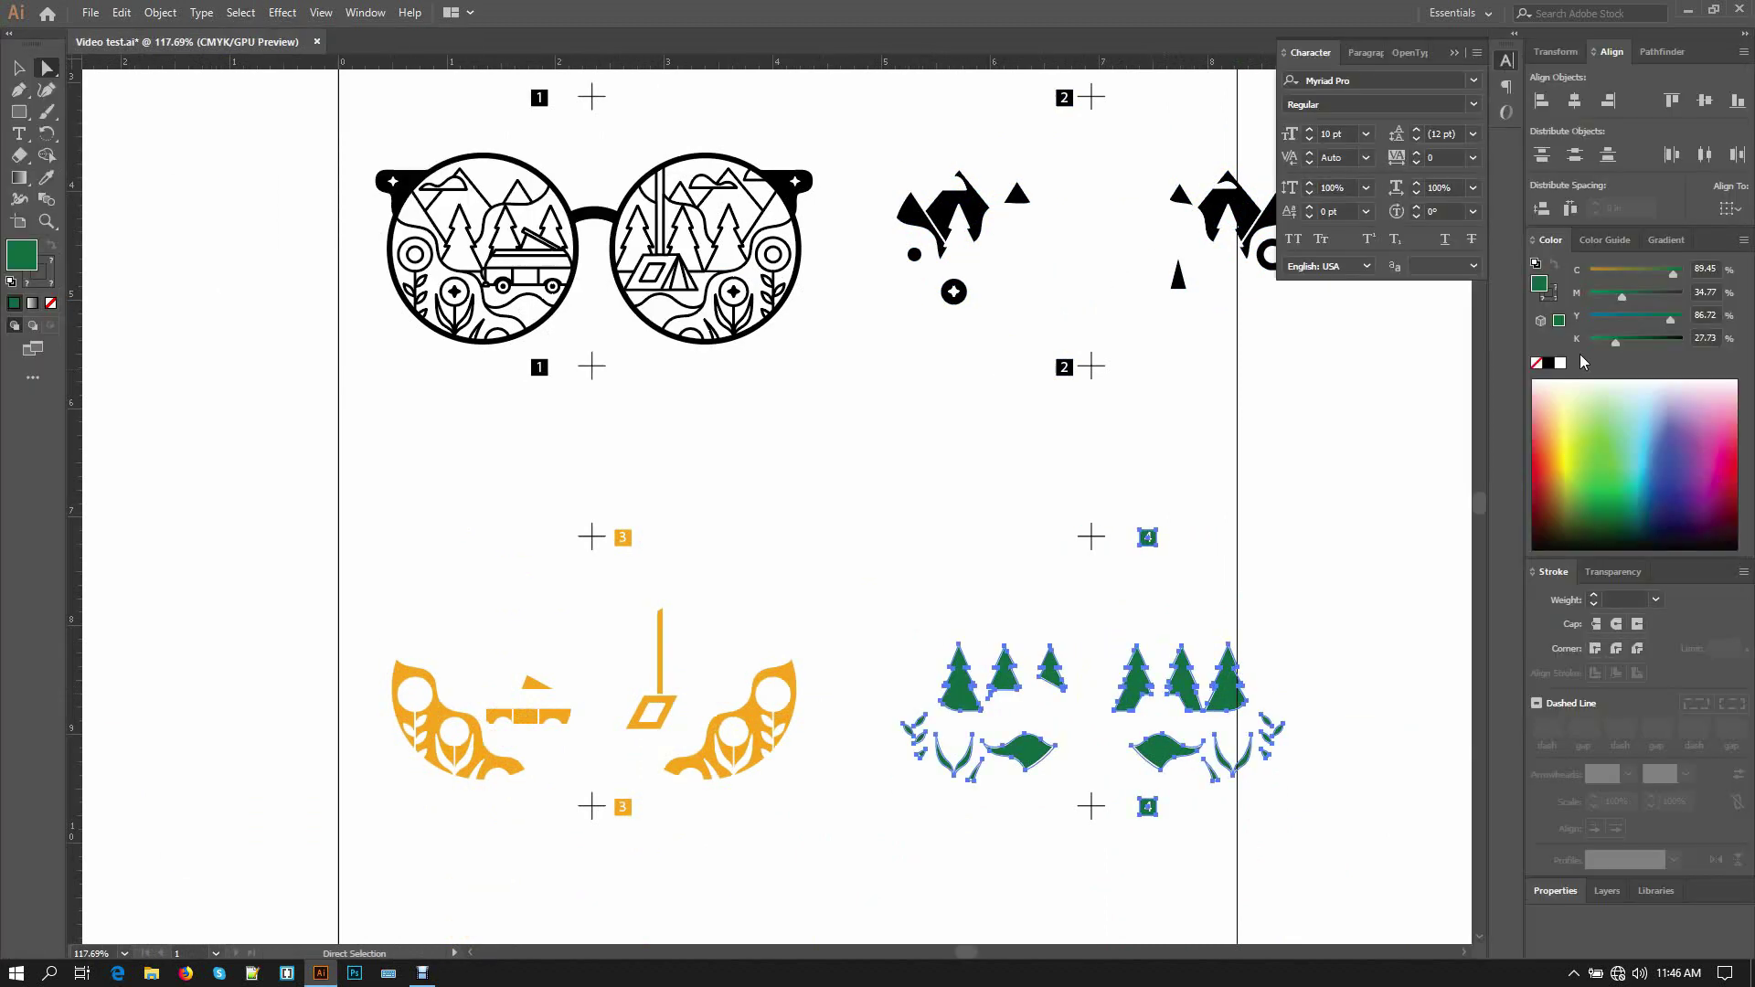
{"action": "left_click", "coordinate": [1548, 363]}
{"action": "key", "text": "Tab"}
- Select everything sharing the orange ground's fill colour in separation 3
{"action": "left_click", "coordinate": [722, 700]}
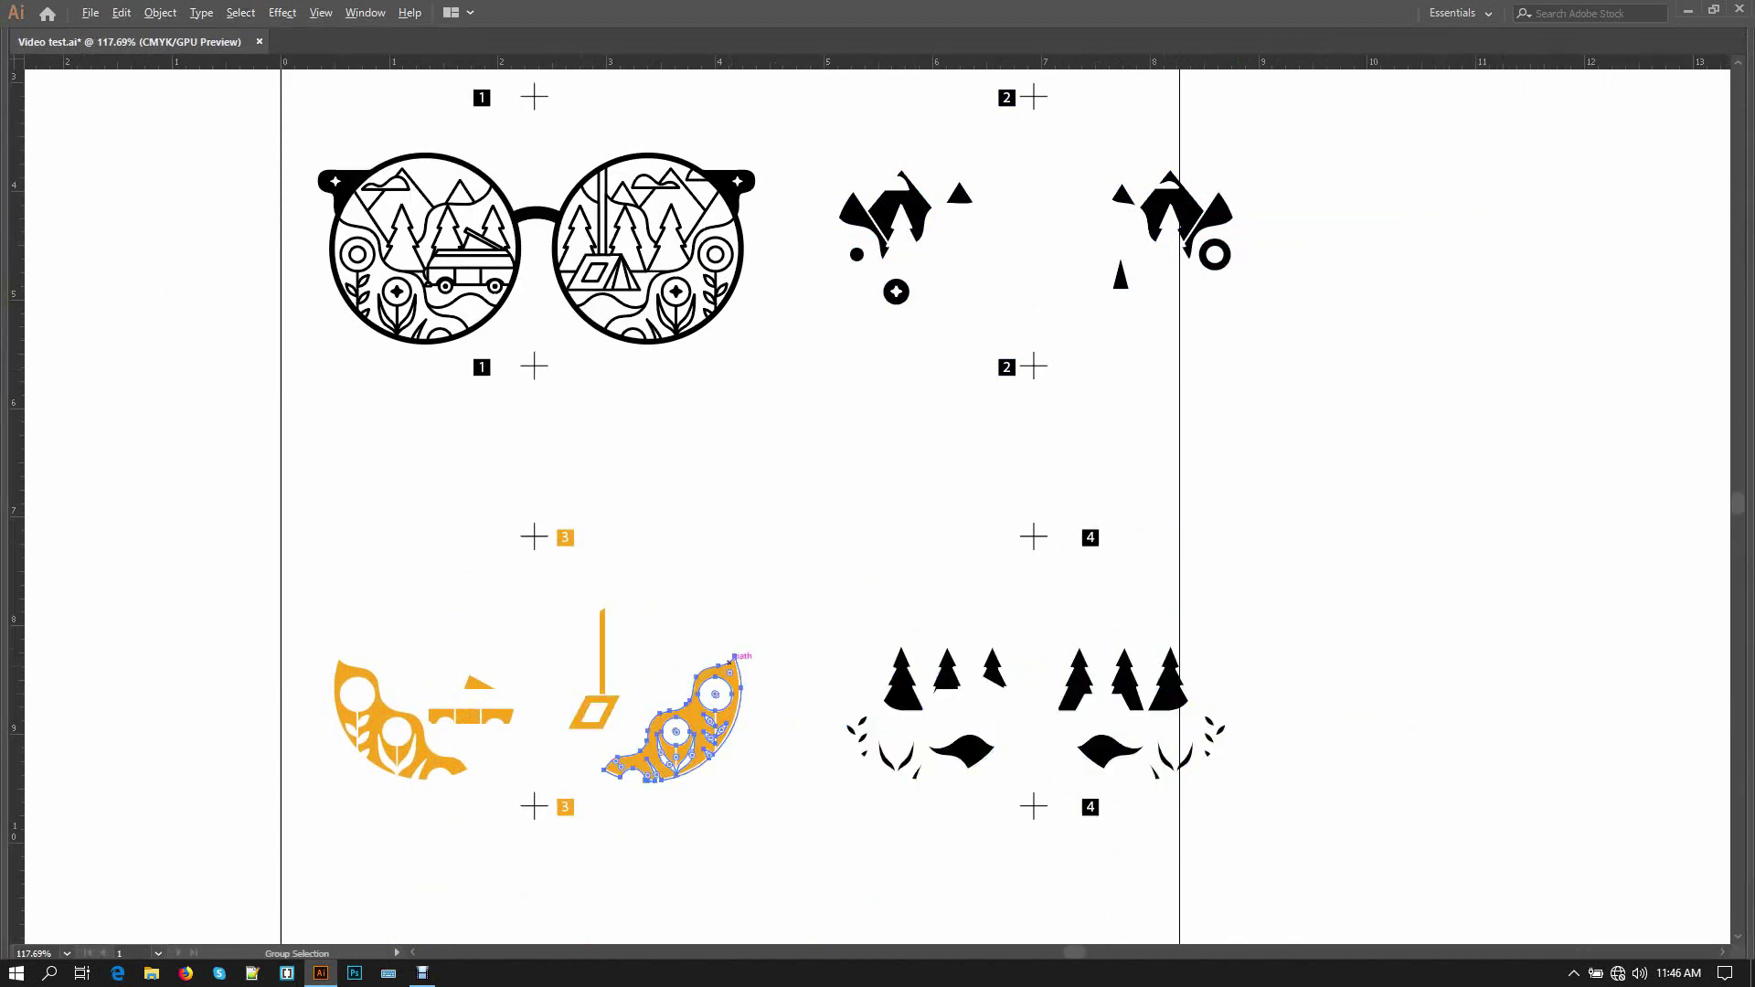
{"action": "left_click", "coordinate": [240, 12]}
{"action": "mouse_move", "coordinate": [265, 187]}
{"action": "left_click", "coordinate": [521, 267]}
{"action": "key", "text": "Tab"}
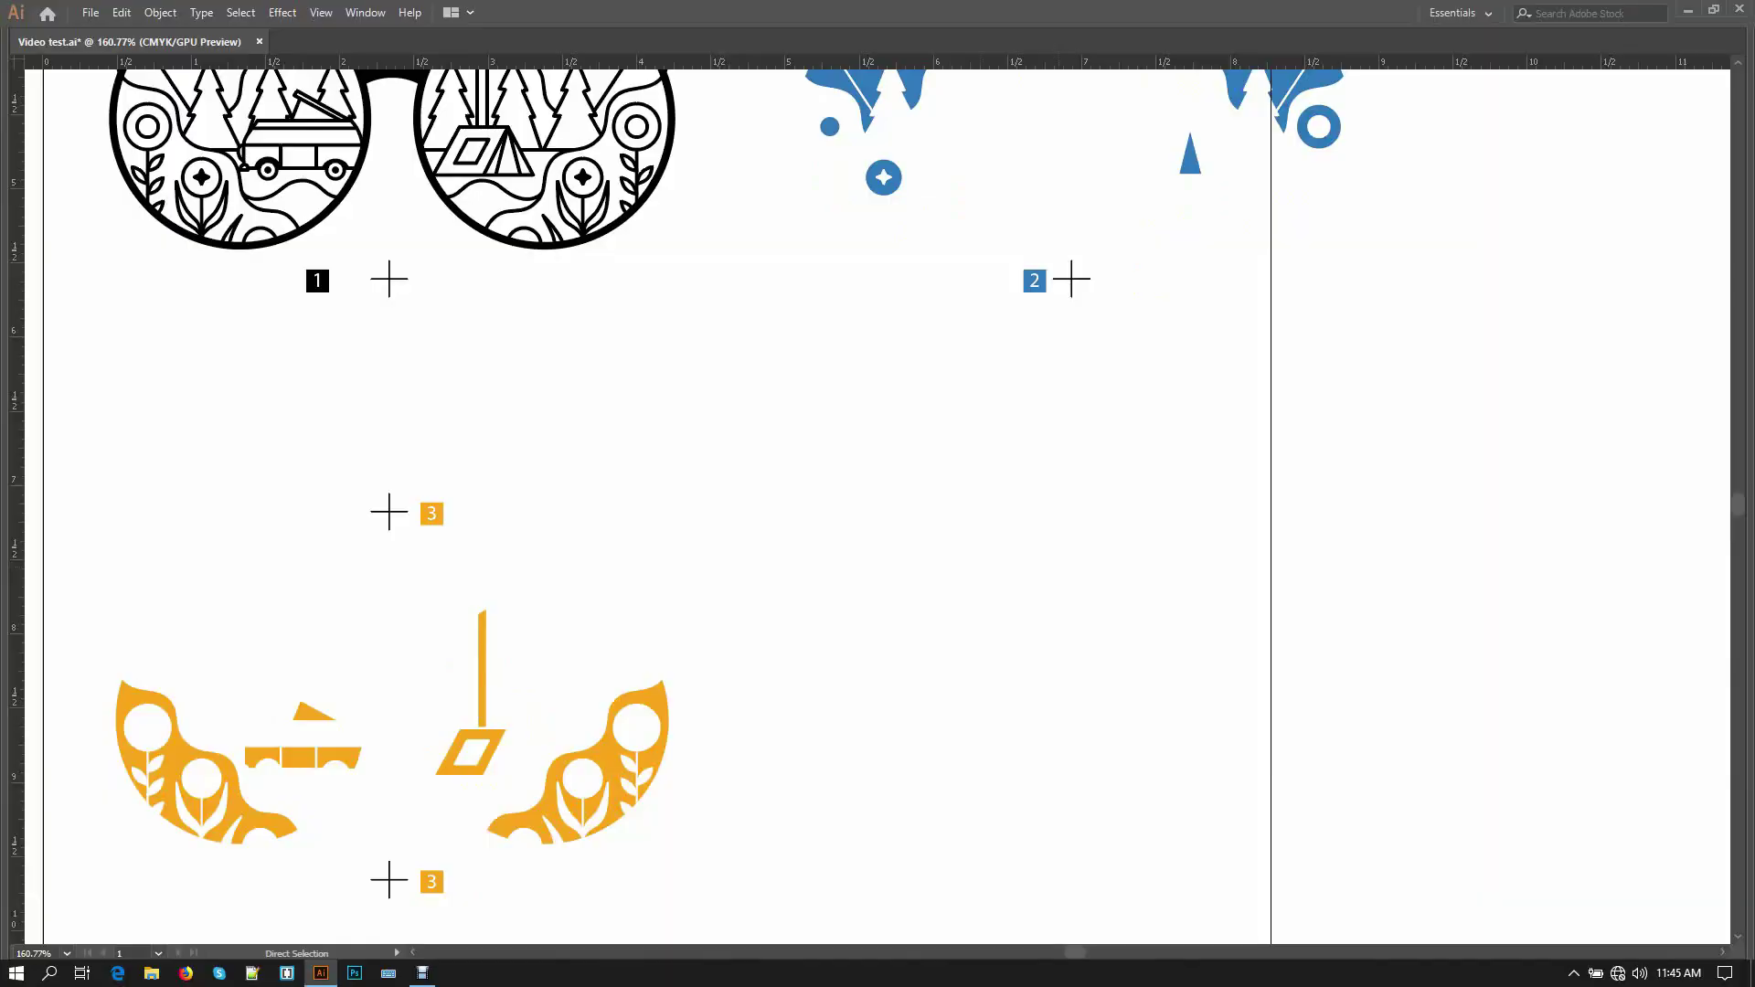
- Show all hidden artwork so the green separation returns, and clear the selection
{"action": "key", "text": "v"}
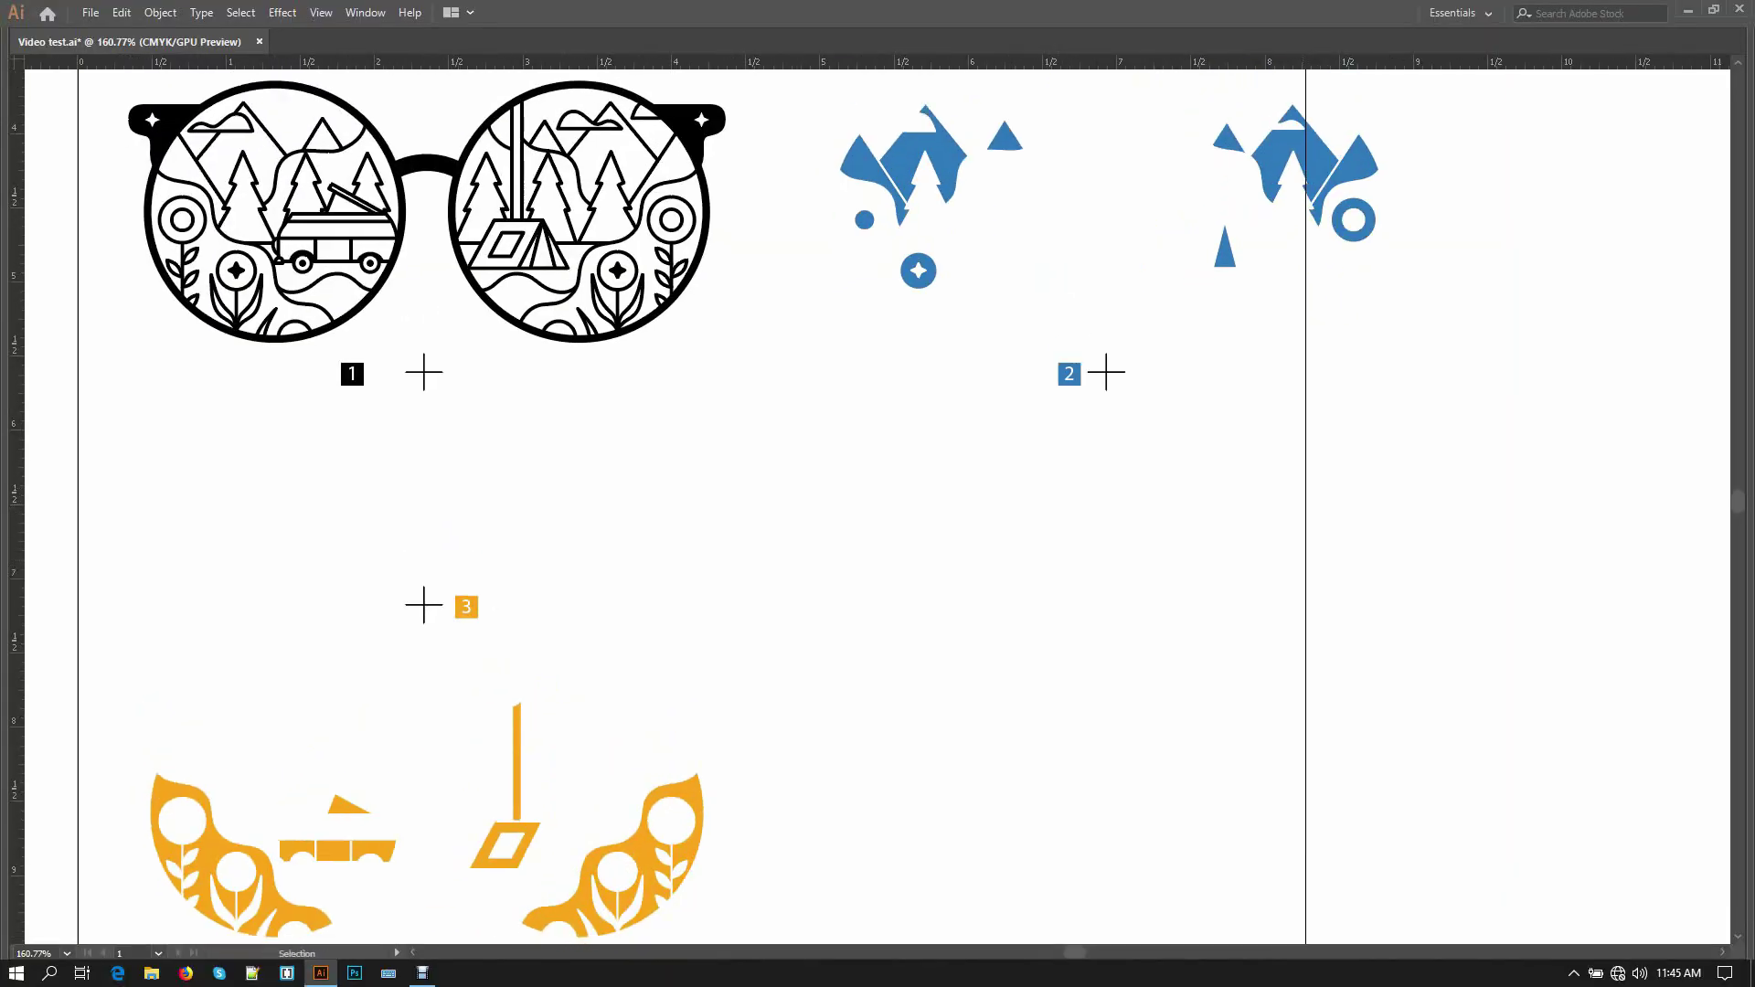
{"action": "key", "text": "ctrl+alt+3"}
{"action": "key", "text": "ctrl+shift+a"}
- Select everything with the same fill colour as the blue mountain in separation 2 and change the fills to black
{"action": "key", "text": "ctrl+1"}
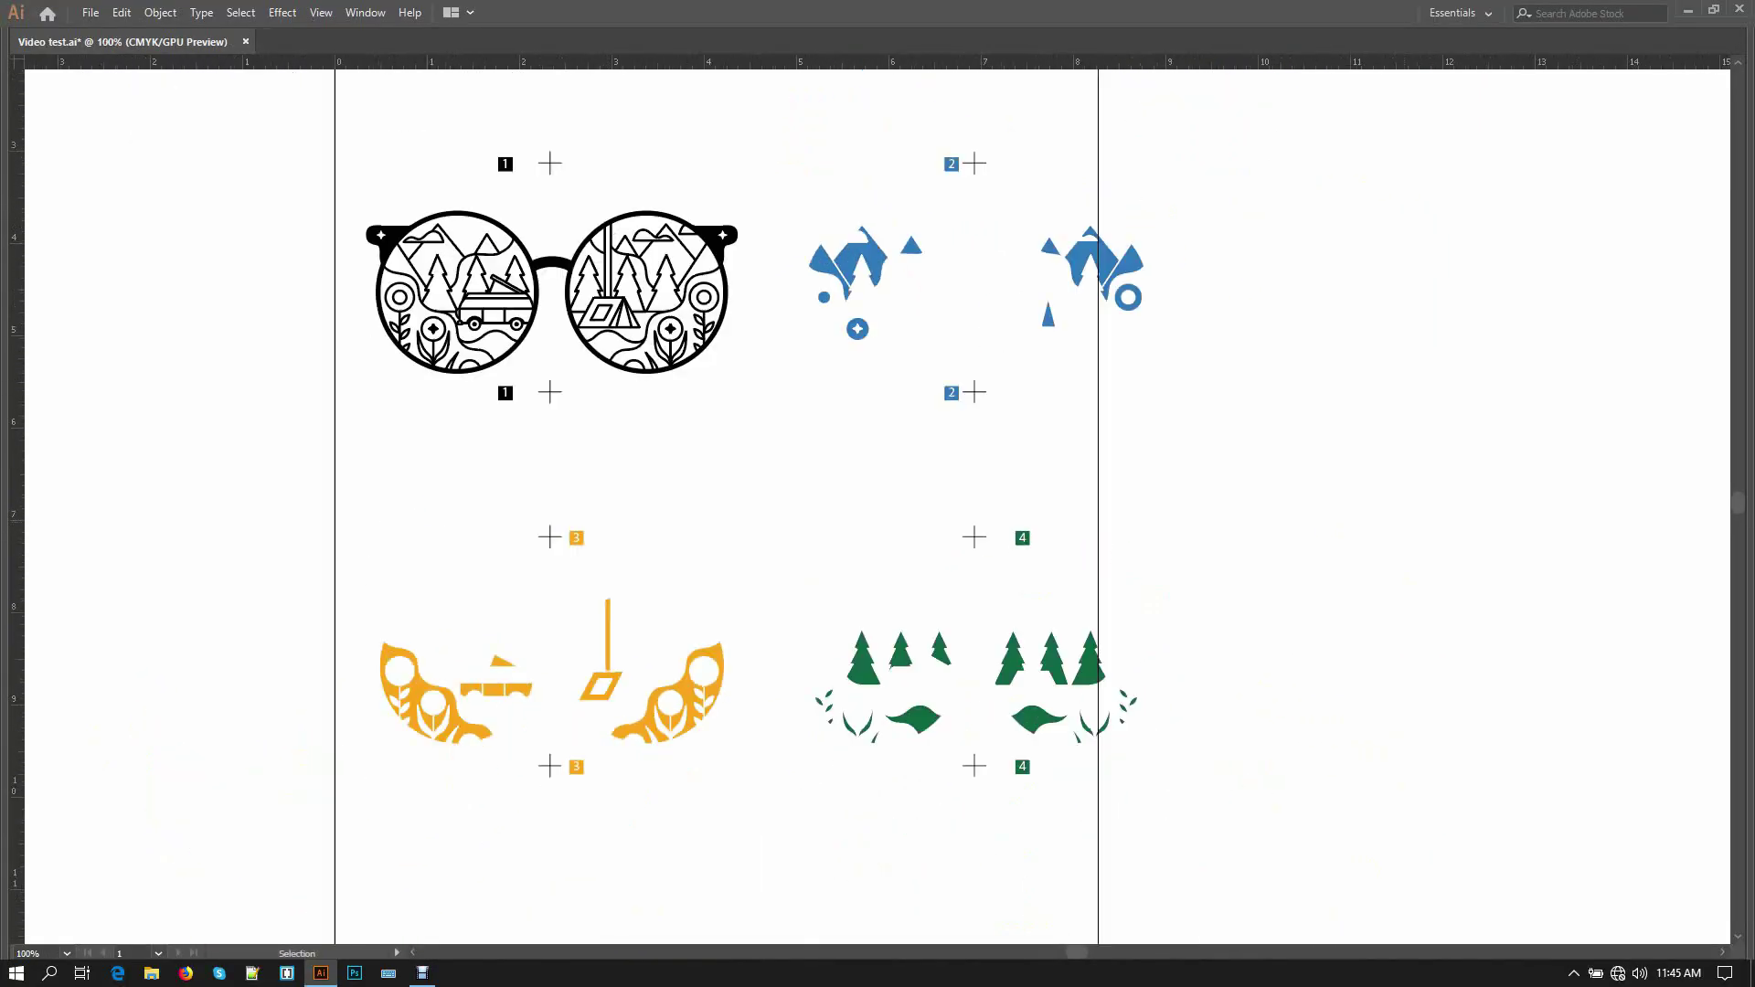
{"action": "left_click_drag", "start_coordinate": [637, 539], "coordinate": [676, 539]}
{"action": "mouse_move", "coordinate": [919, 199]}
{"action": "left_mouse_down"}
{"action": "mouse_move", "coordinate": [1102, 215]}
{"action": "mouse_move", "coordinate": [919, 200]}
{"action": "left_mouse_up"}
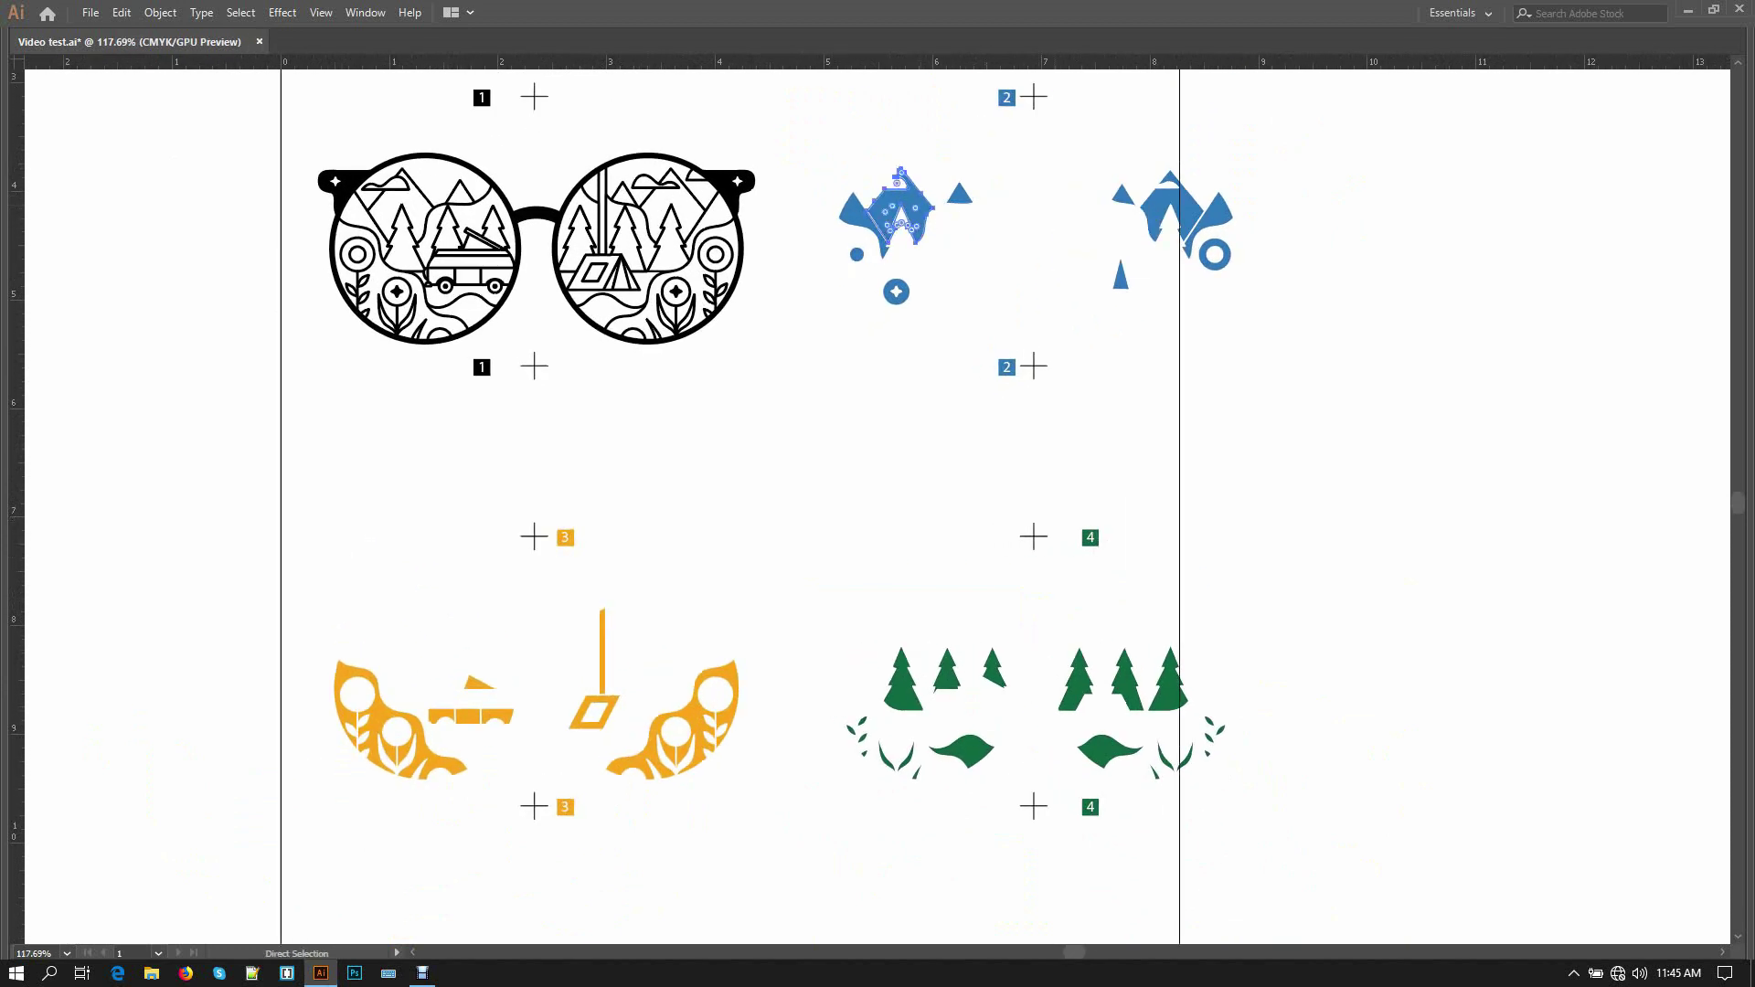
{"action": "key", "text": "alt+s"}
{"action": "key", "text": "m"}
{"action": "key", "text": "f"}
{"action": "key", "text": "Tab"}
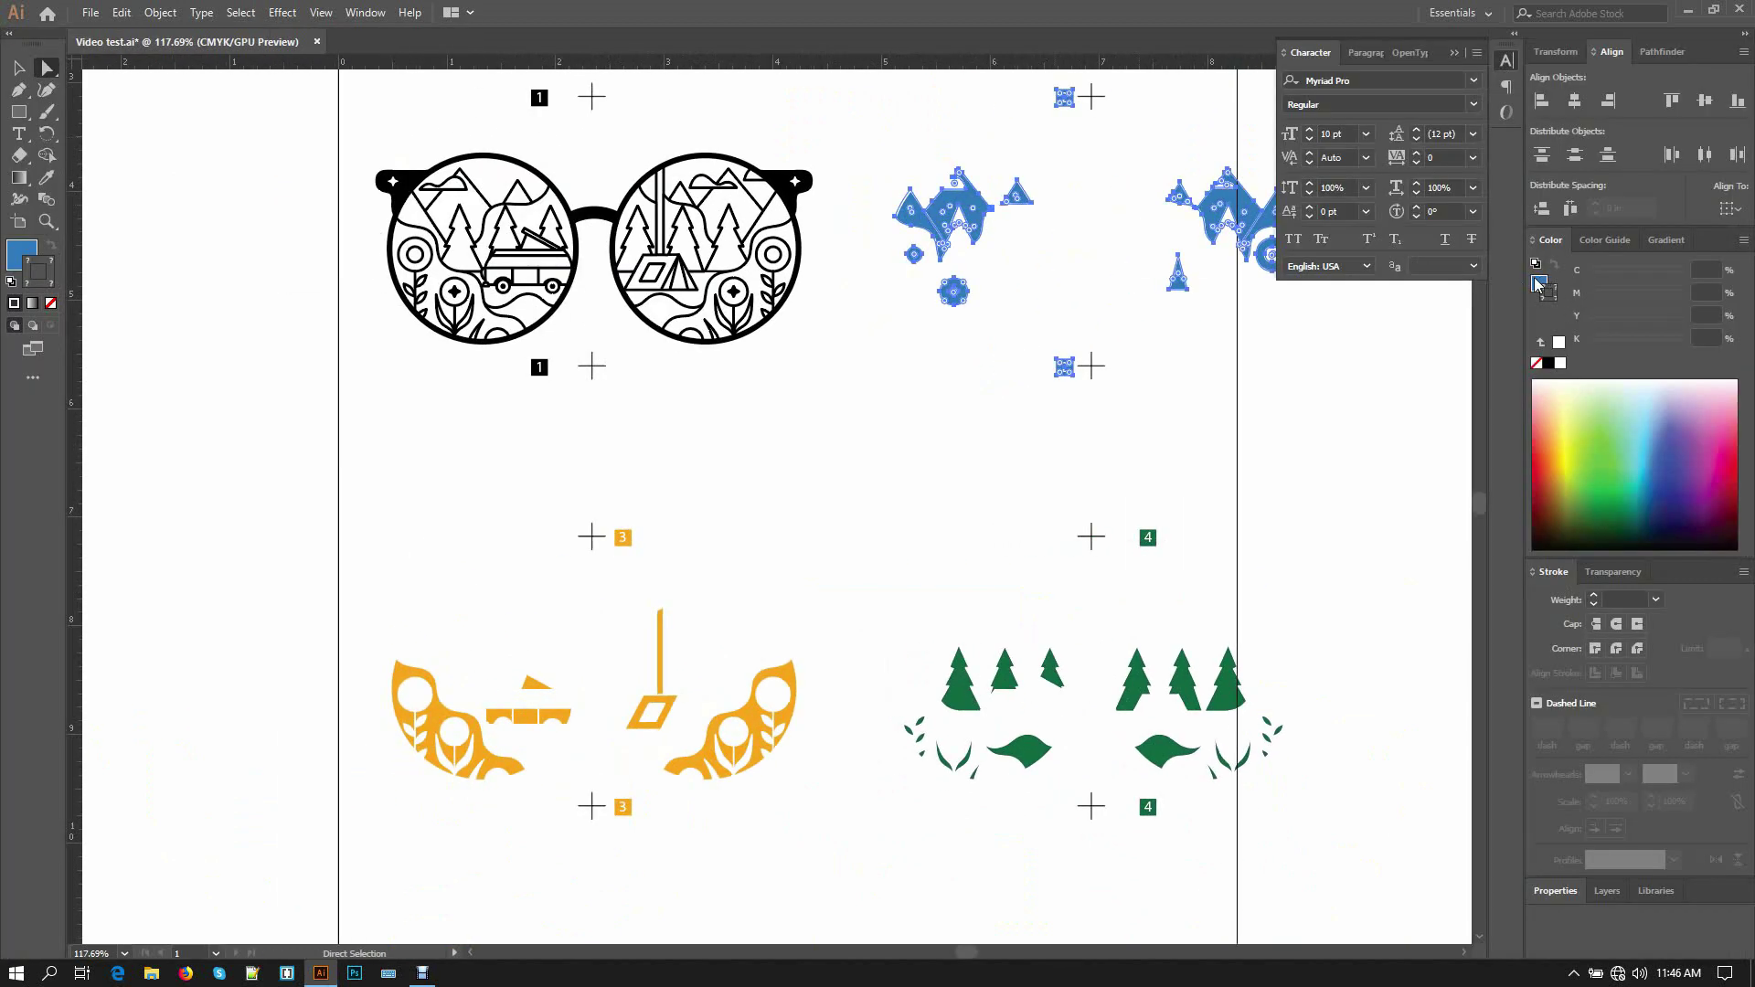
{"action": "left_click", "coordinate": [1541, 283]}
{"action": "left_click", "coordinate": [1548, 363]}
{"action": "key", "text": "Tab"}
- Select everything with the same fill colour as the rightmost green tree in separation 4 and change the fills to black
{"action": "left_click", "coordinate": [1225, 676], "text": "alt"}
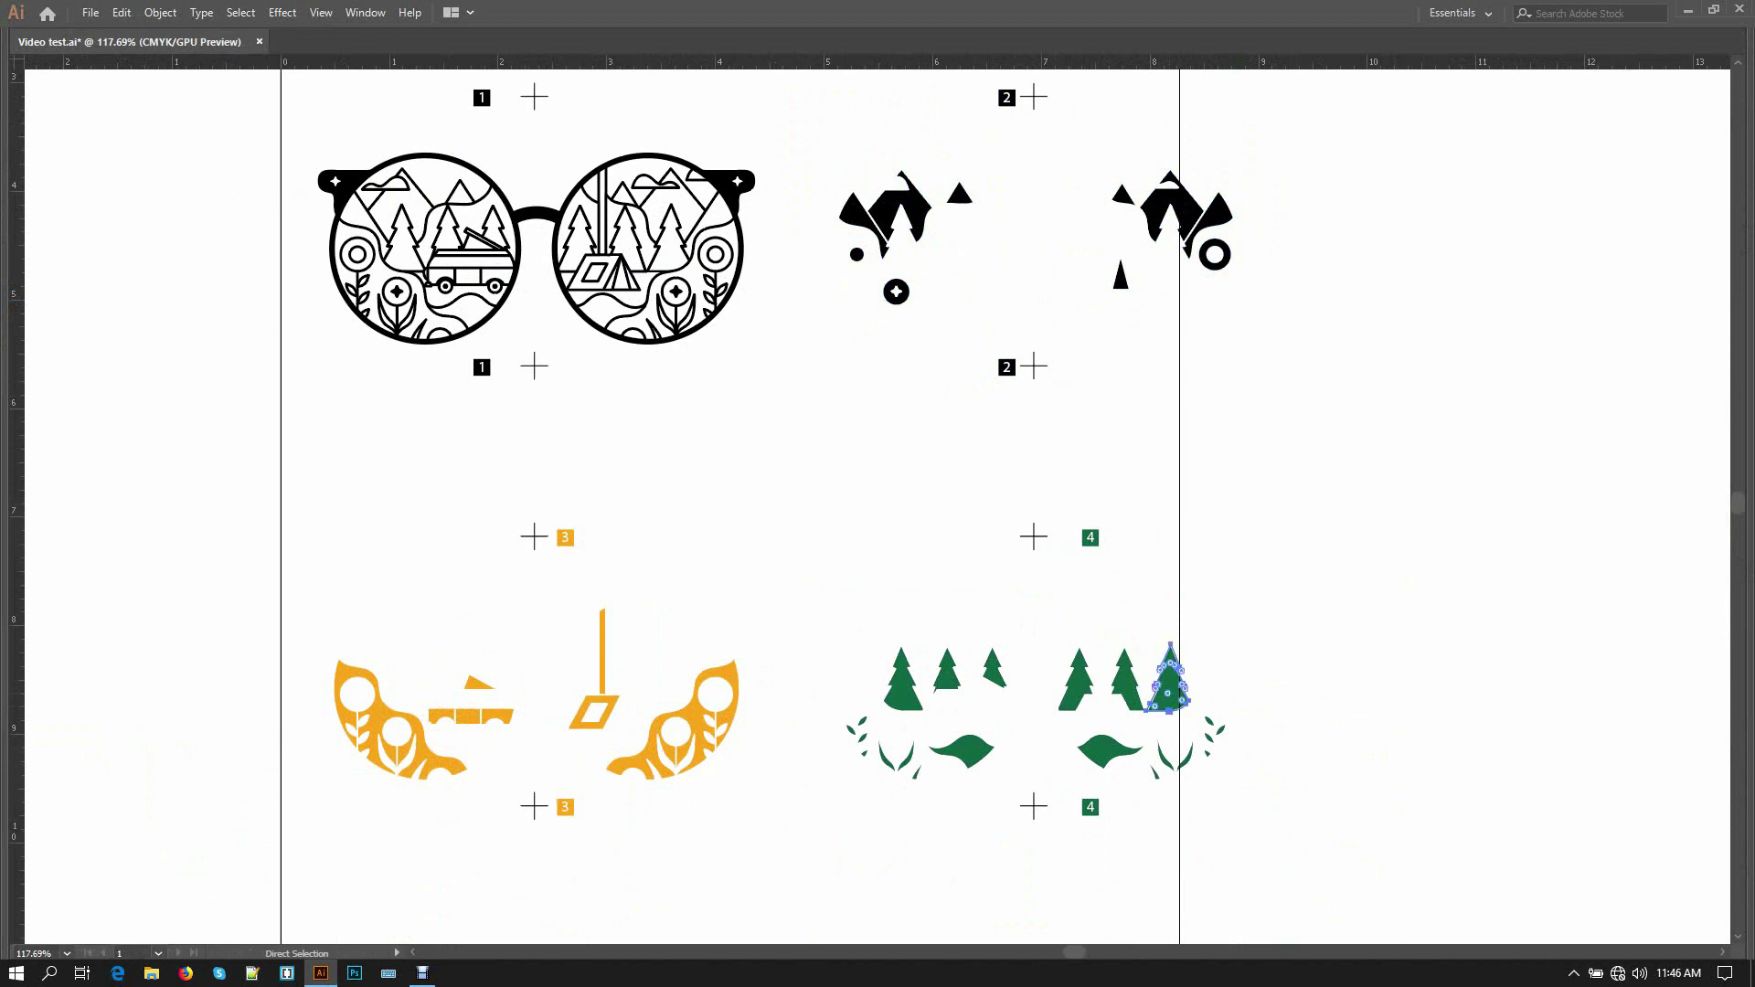
{"action": "key", "text": "alt+s"}
{"action": "key", "text": "m"}
{"action": "key", "text": "f"}
{"action": "key", "text": "Tab"}
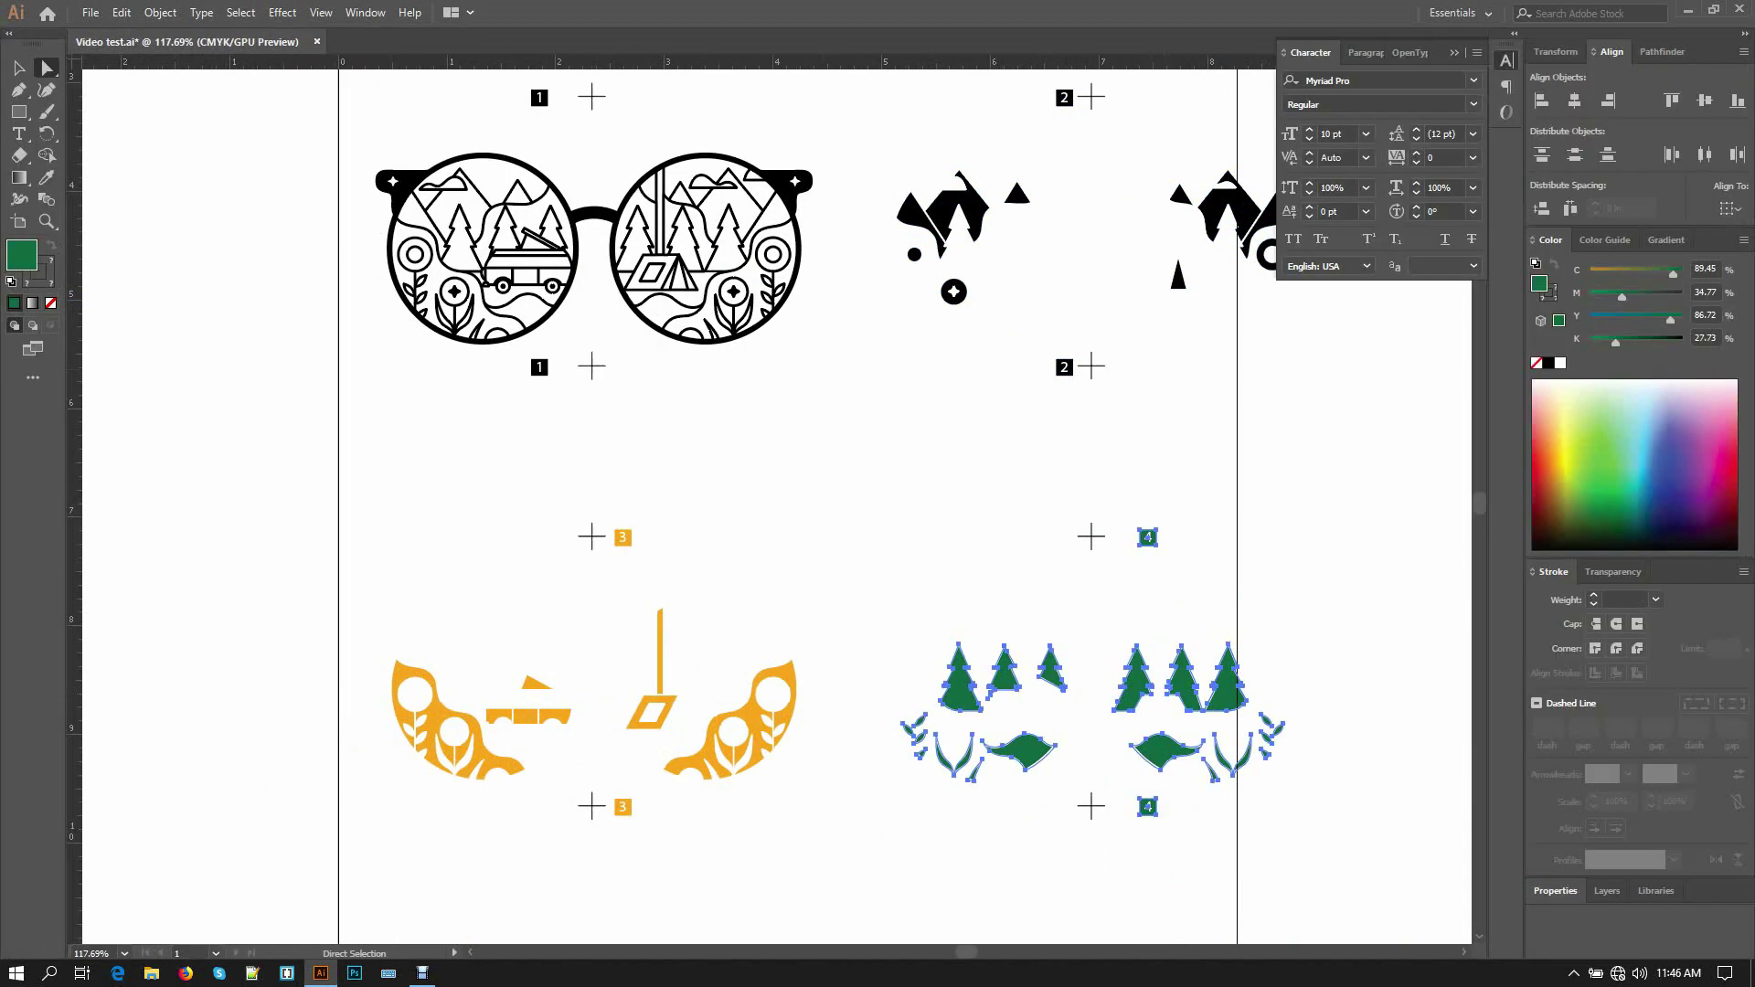
{"action": "left_click", "coordinate": [1548, 363]}
{"action": "key", "text": "Tab"}
- Select everything with the same fill colour as separation 3's orange ground, change the fills to black, and deselect
{"action": "left_click", "coordinate": [669, 757]}
{"action": "key", "text": "alt+s"}
{"action": "key", "text": "m"}
{"action": "key", "text": "f"}
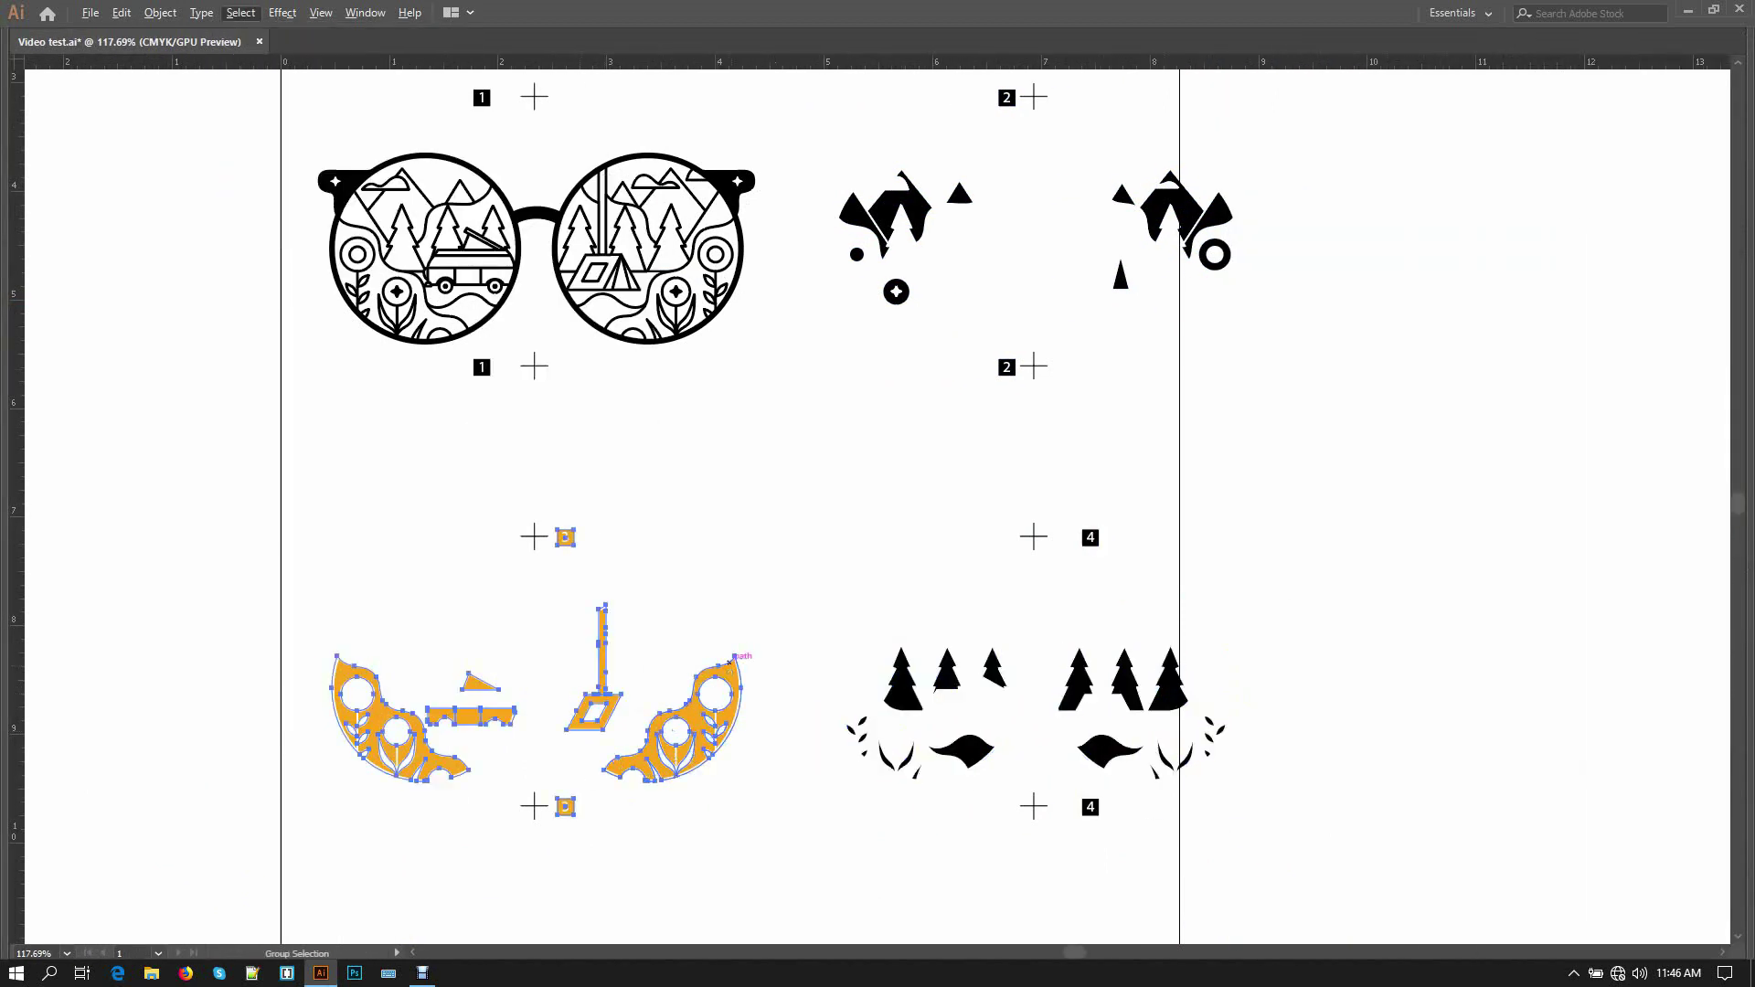
{"action": "key", "text": "Tab"}
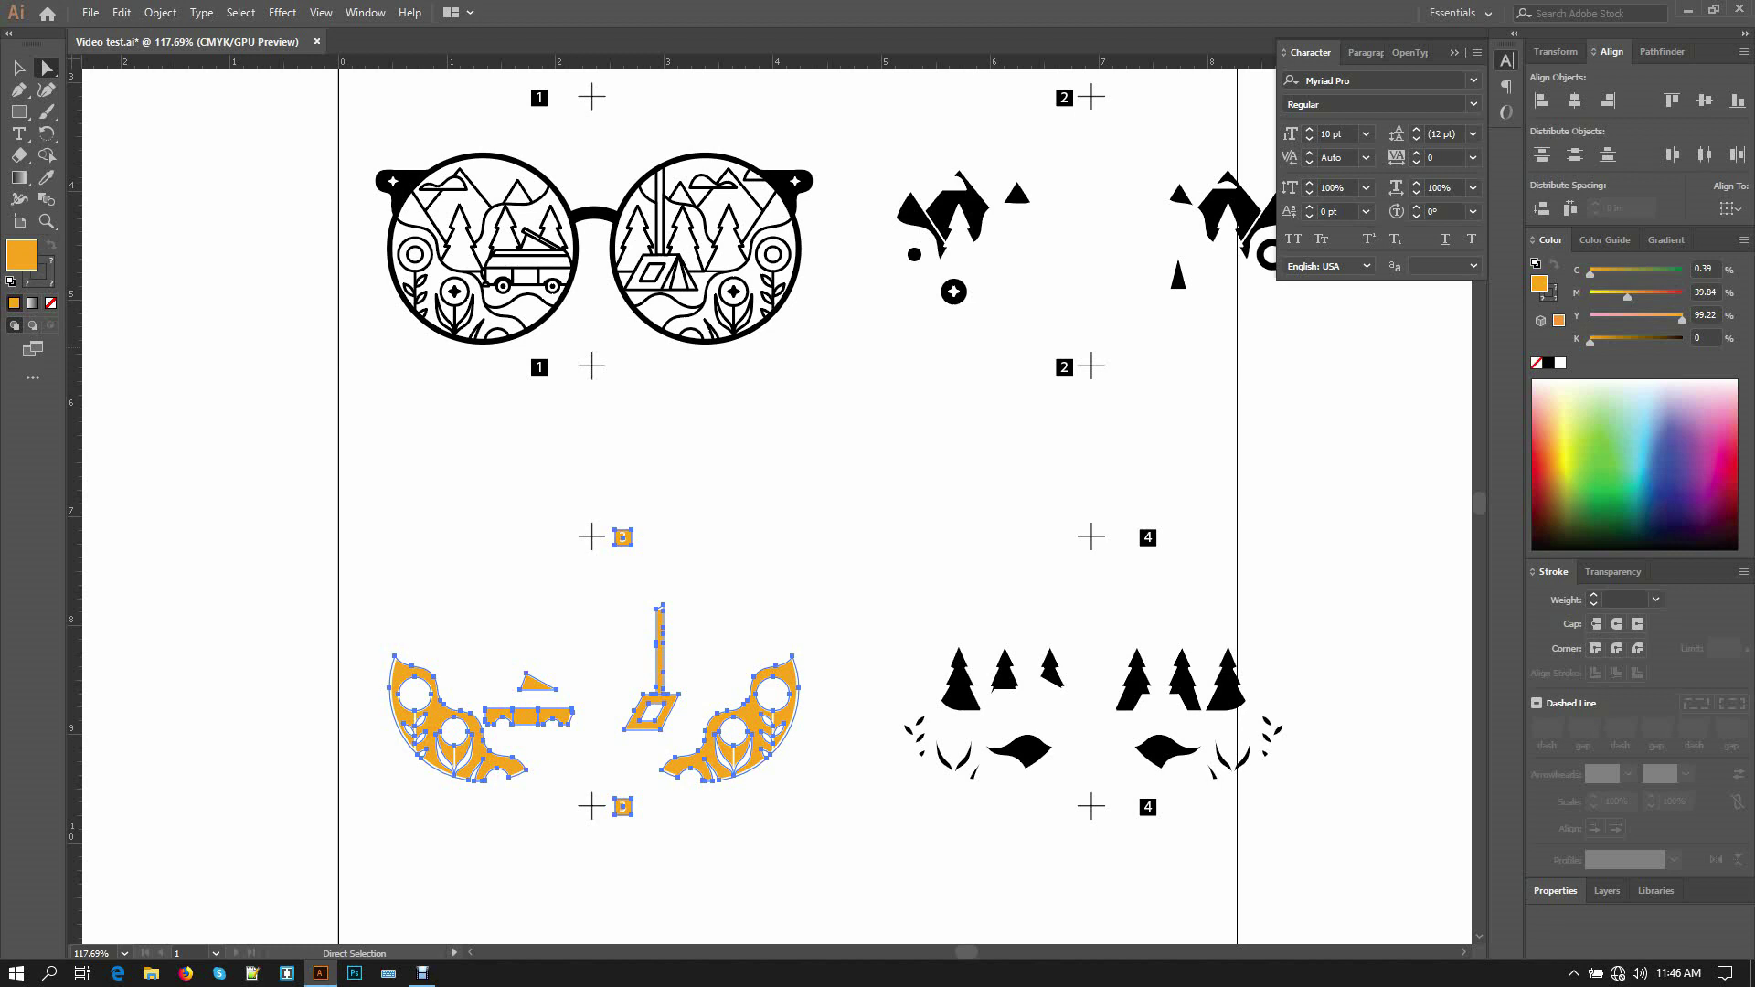
{"action": "key", "text": "ctrl+z"}
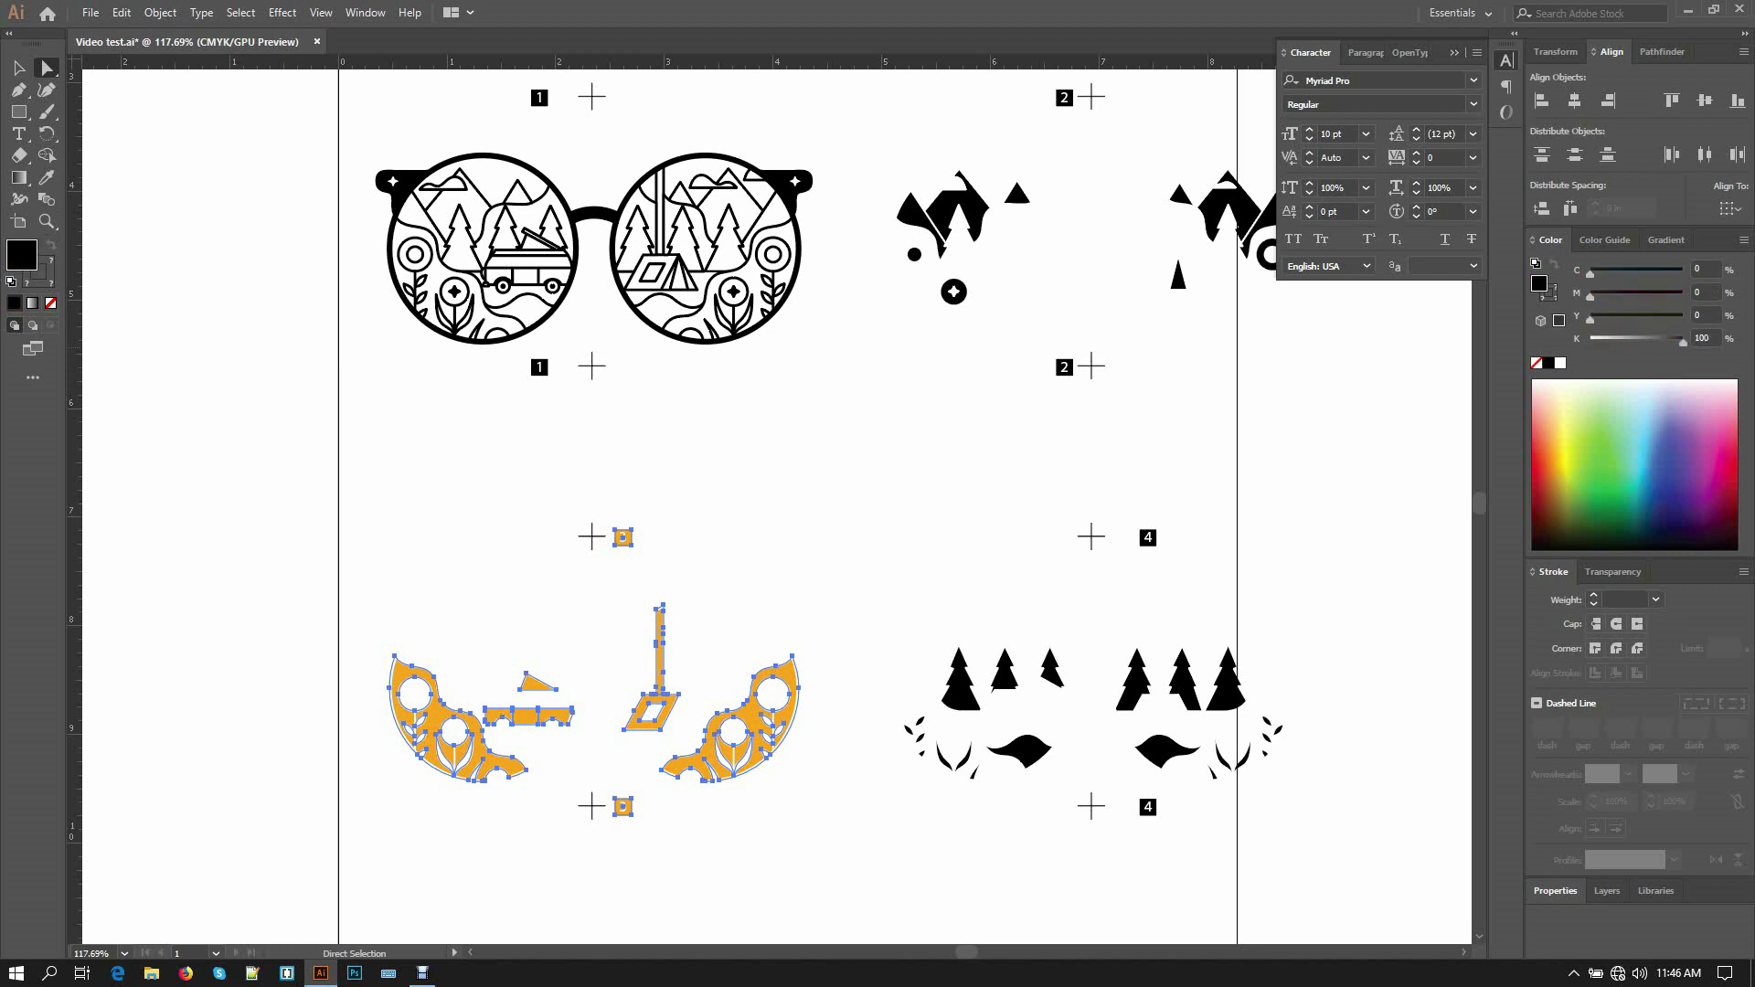
{"action": "key", "text": "Tab"}
{"action": "key", "text": "ctrl+shift+a"}
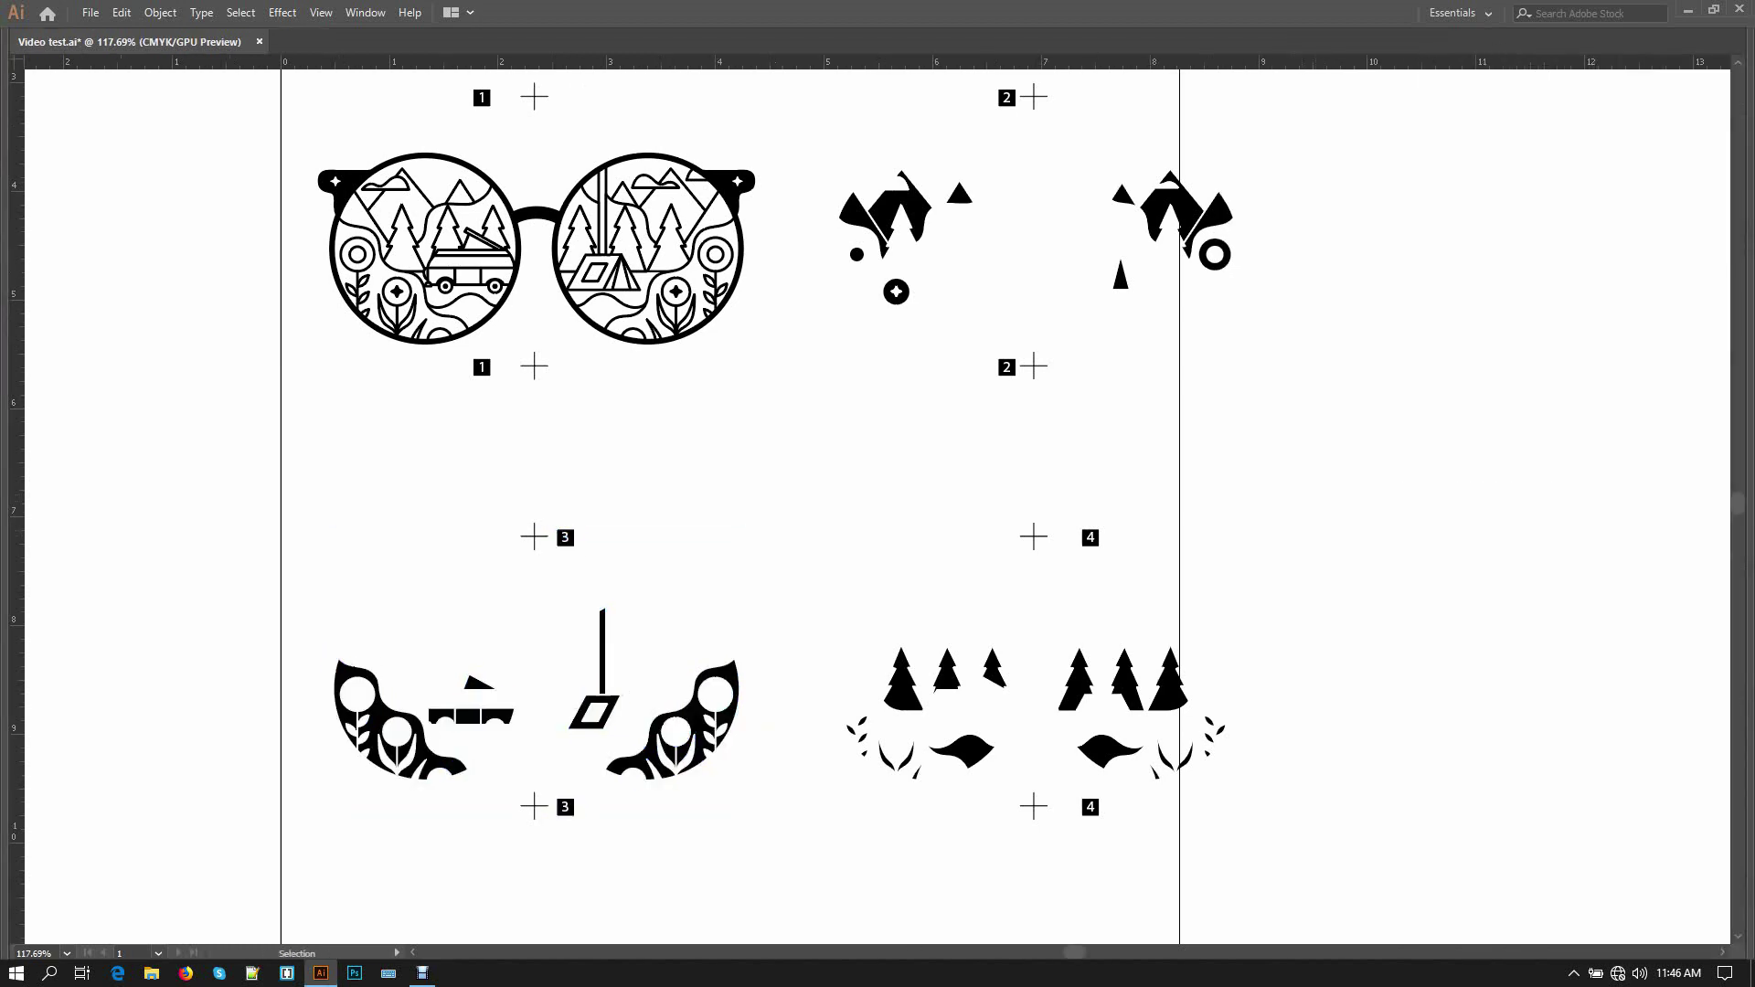
- Save the document with the four finished black separations
{"action": "key", "text": "ctrl+0"}
{"action": "key", "text": "a"}
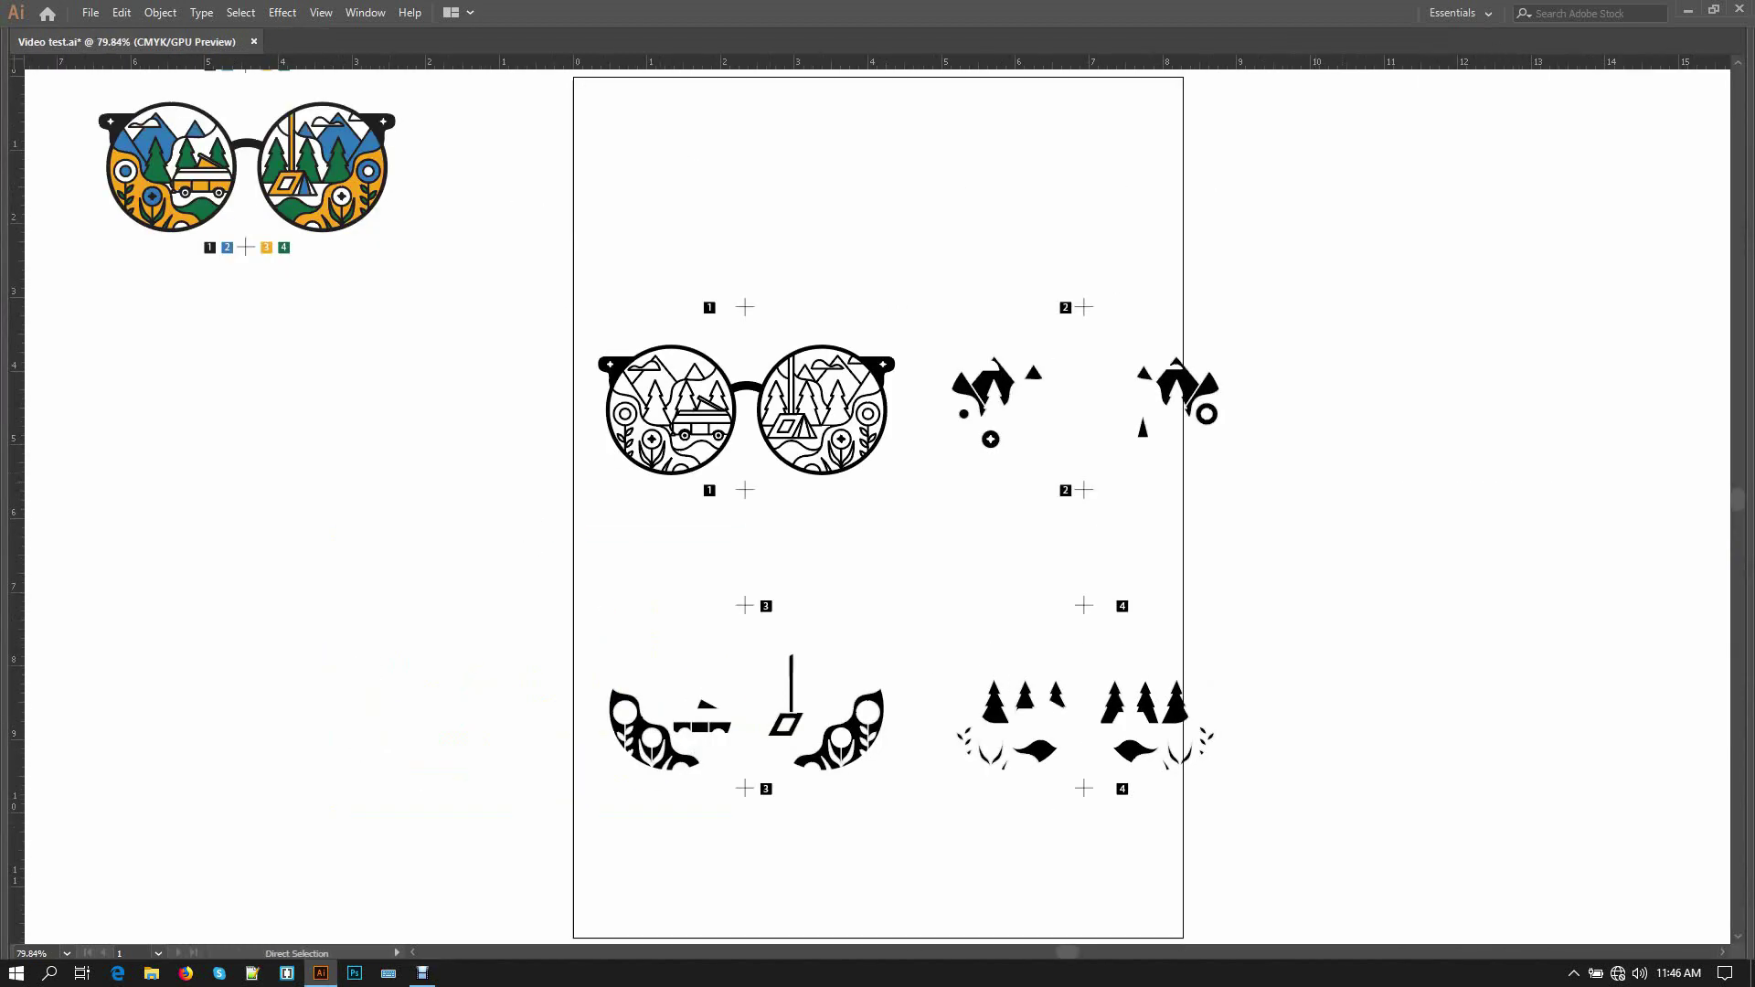
{"action": "key", "text": "ctrl+s"}
{"action": "key", "text": "ctrl+1"}
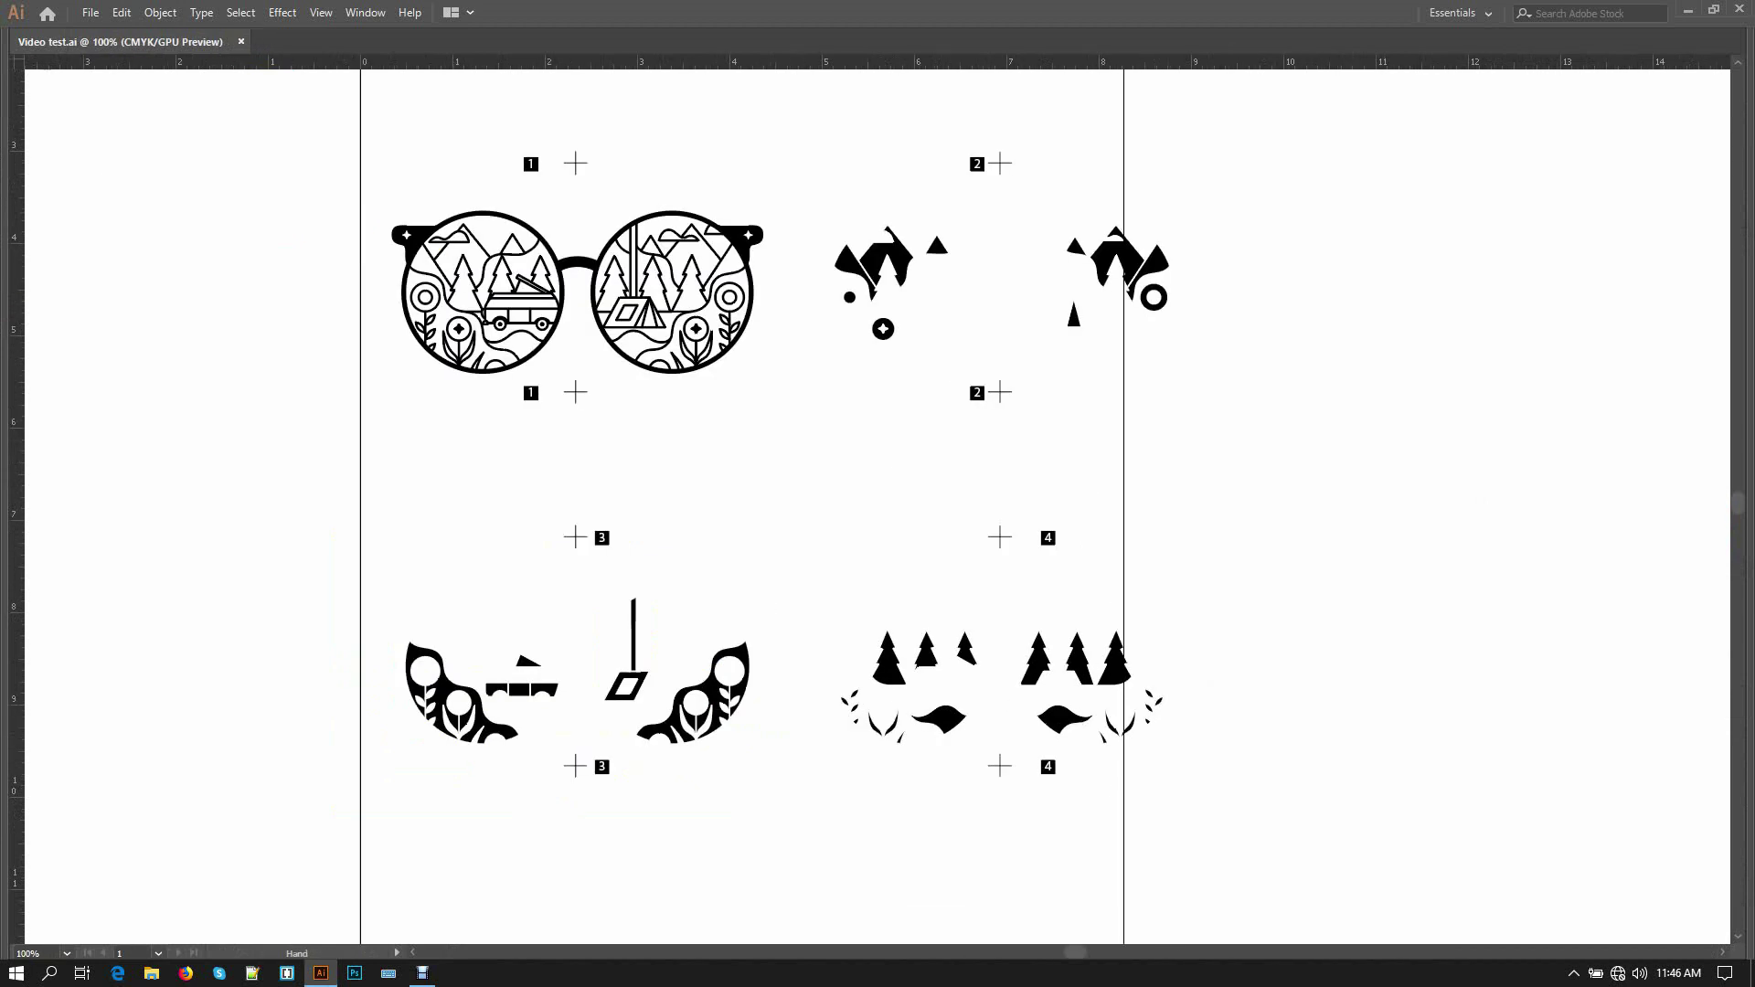
- Select all four separations with their registration marks and number labels, and display their overall transform dimensions
{"action": "left_click_drag", "start_coordinate": [1300, 203], "coordinate": [526, 837]}
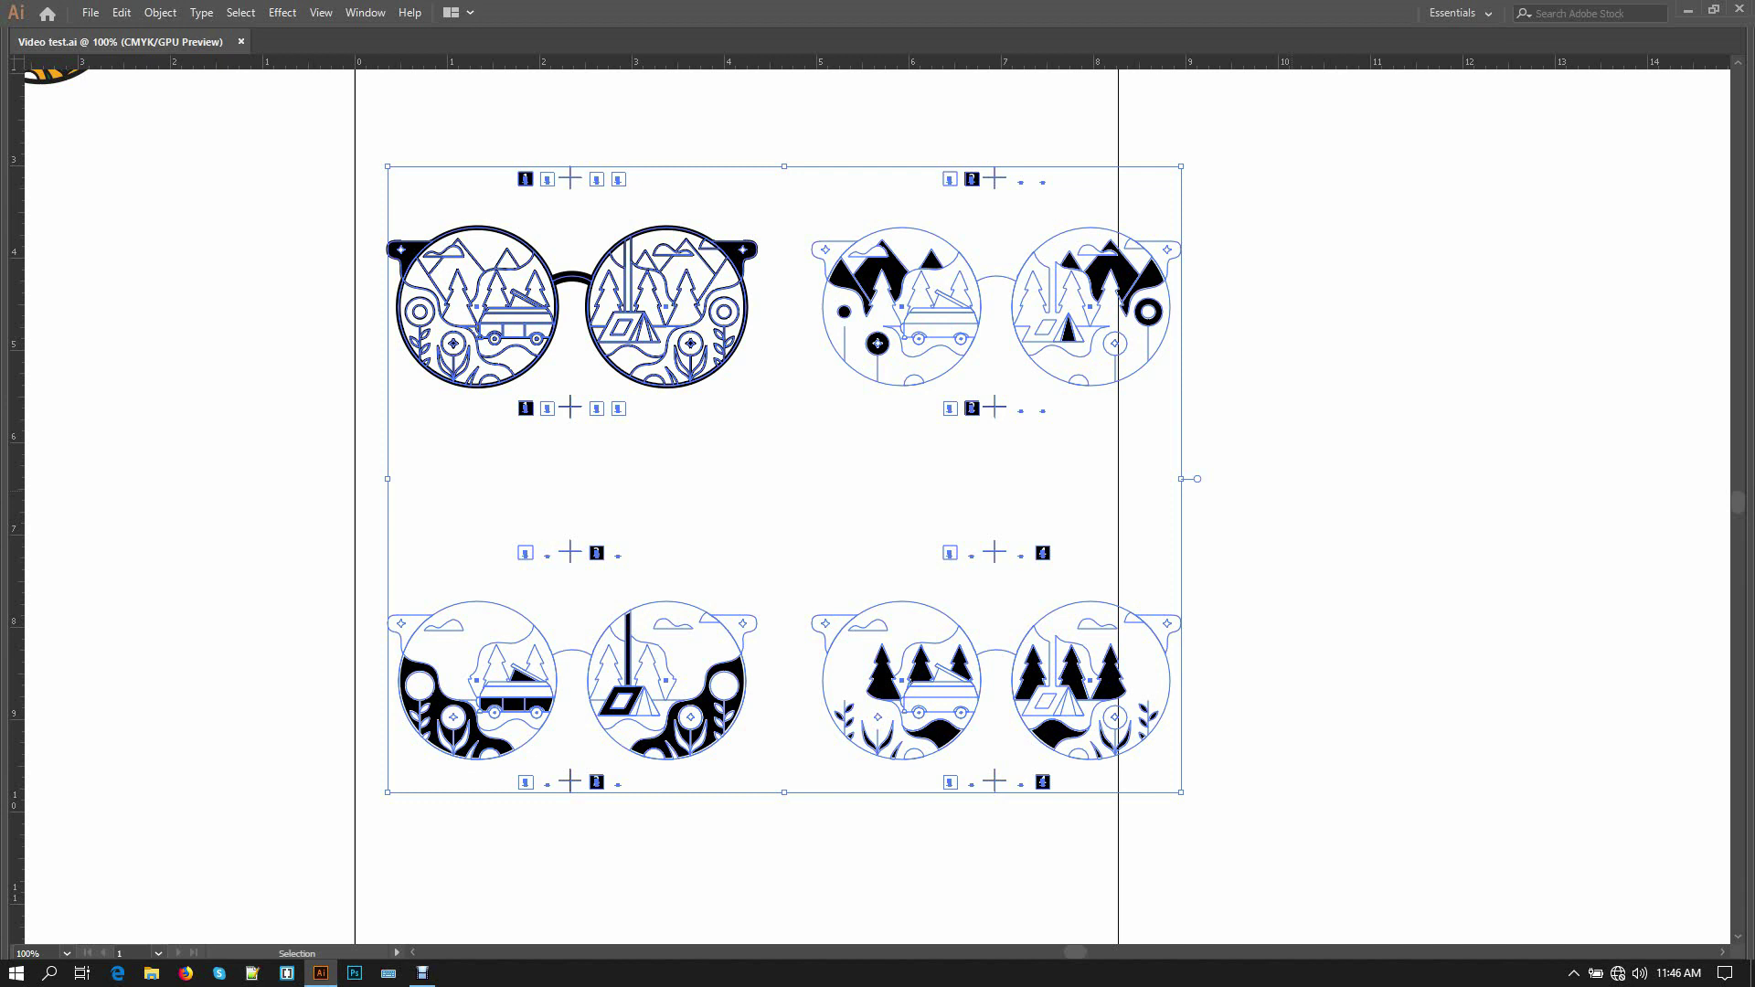
{"action": "key", "text": "Tab"}
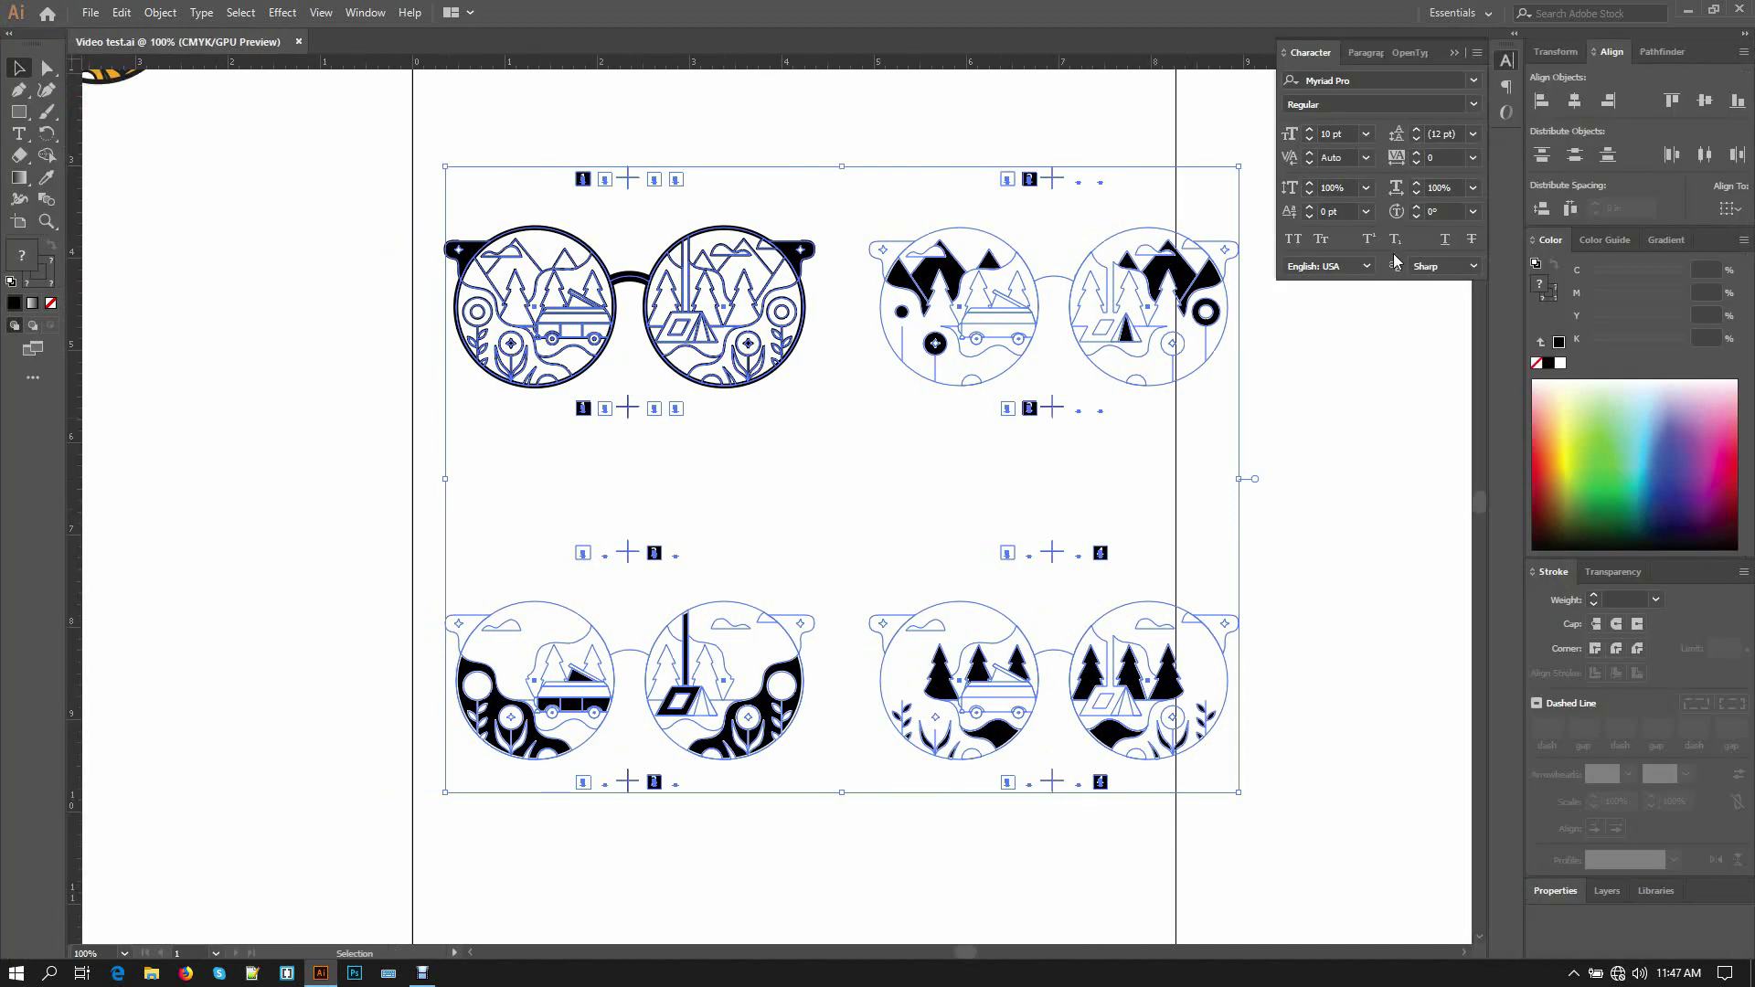
{"action": "left_click", "coordinate": [1453, 53]}
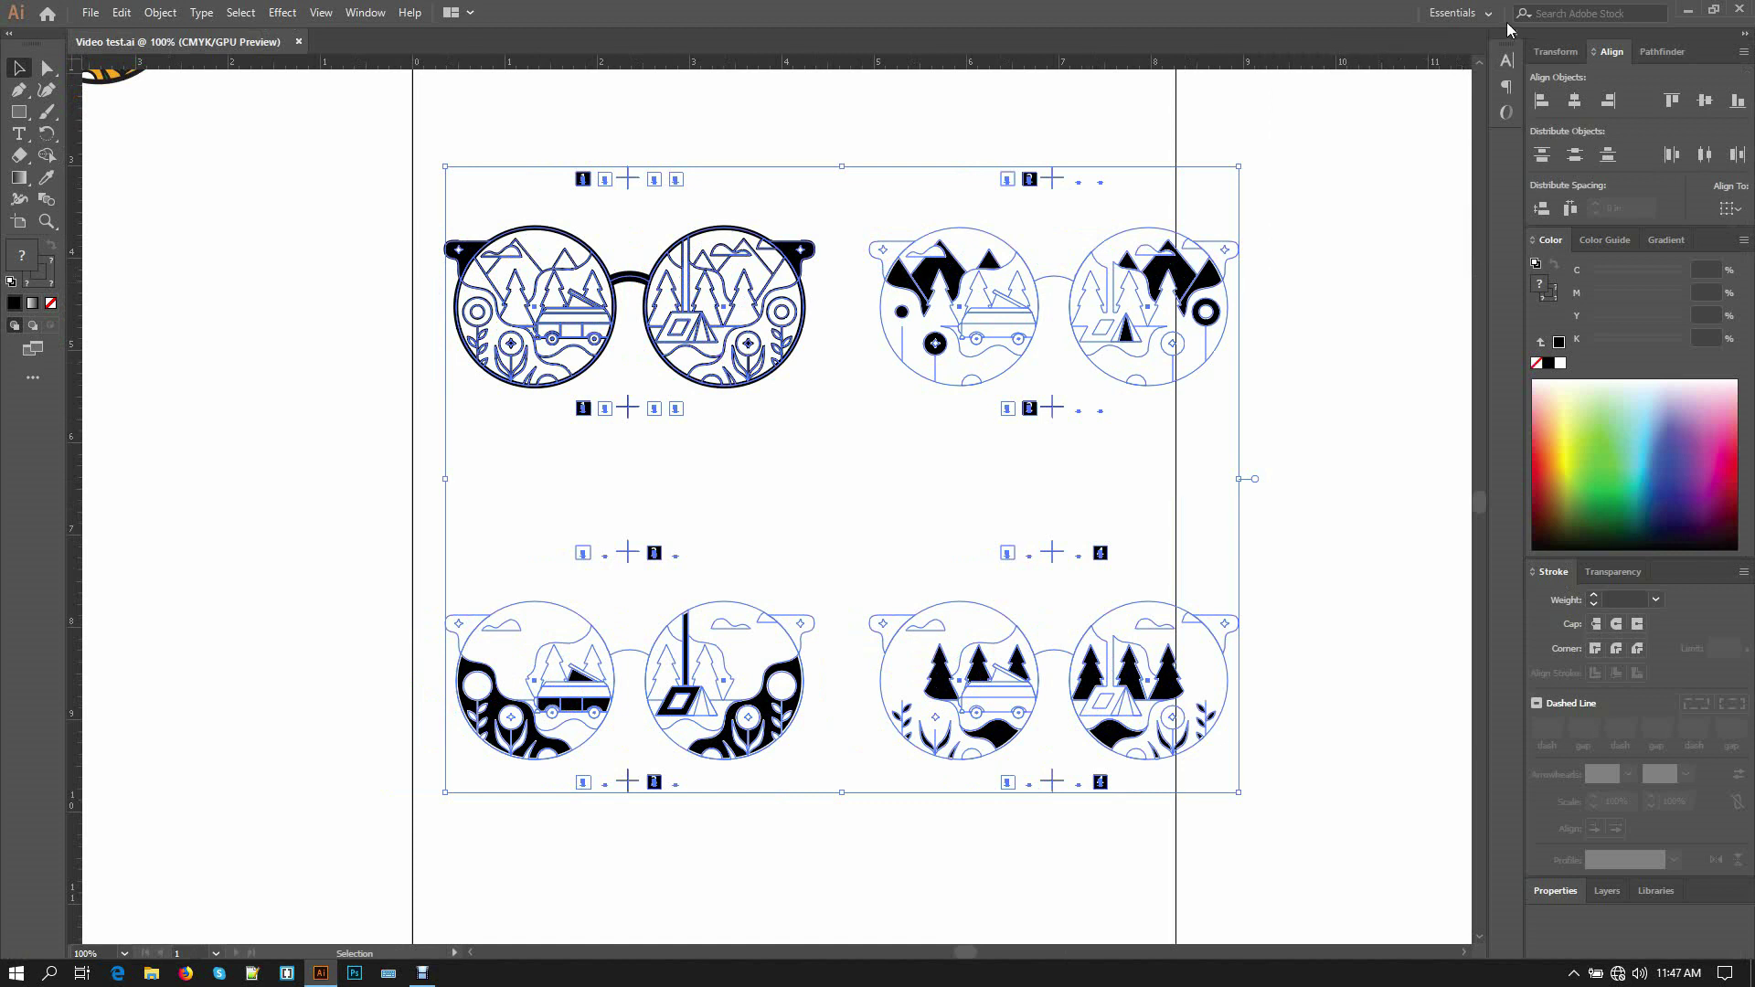
{"action": "left_click", "coordinate": [1556, 51]}
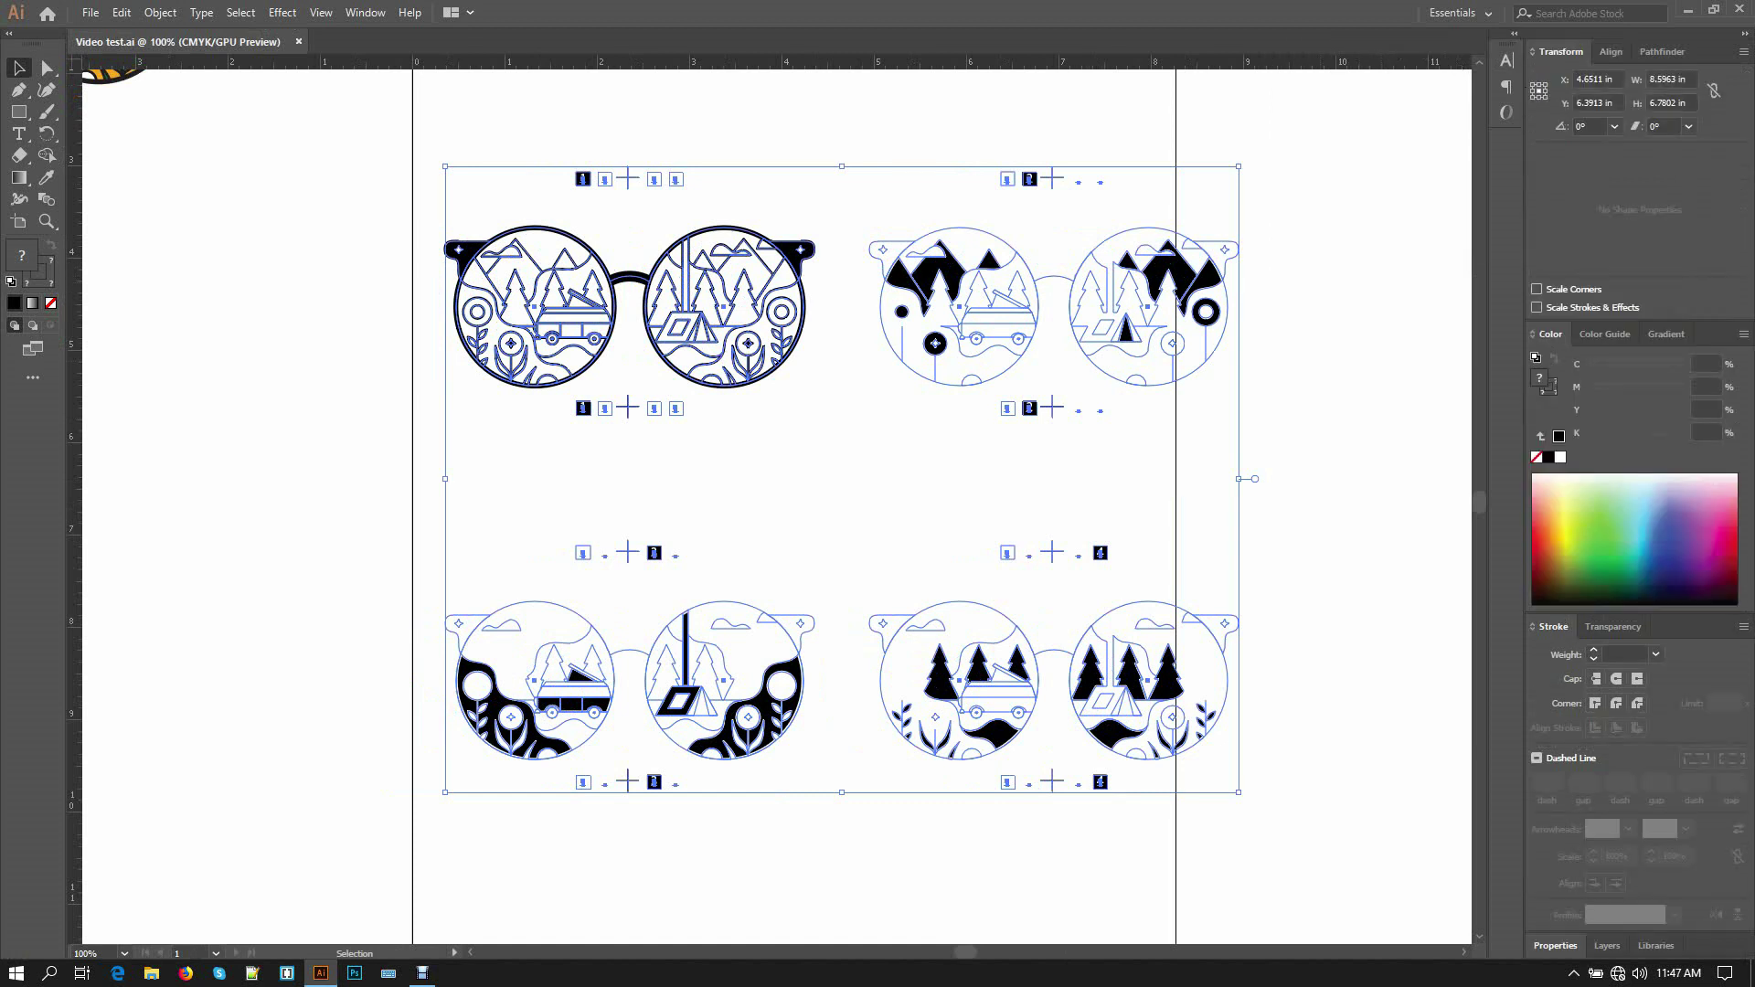
- Change the orientation of Artboard 1 to landscape so that all four separations fit on it
{"action": "key", "text": "shift"}
{"action": "key", "text": "shift+o"}
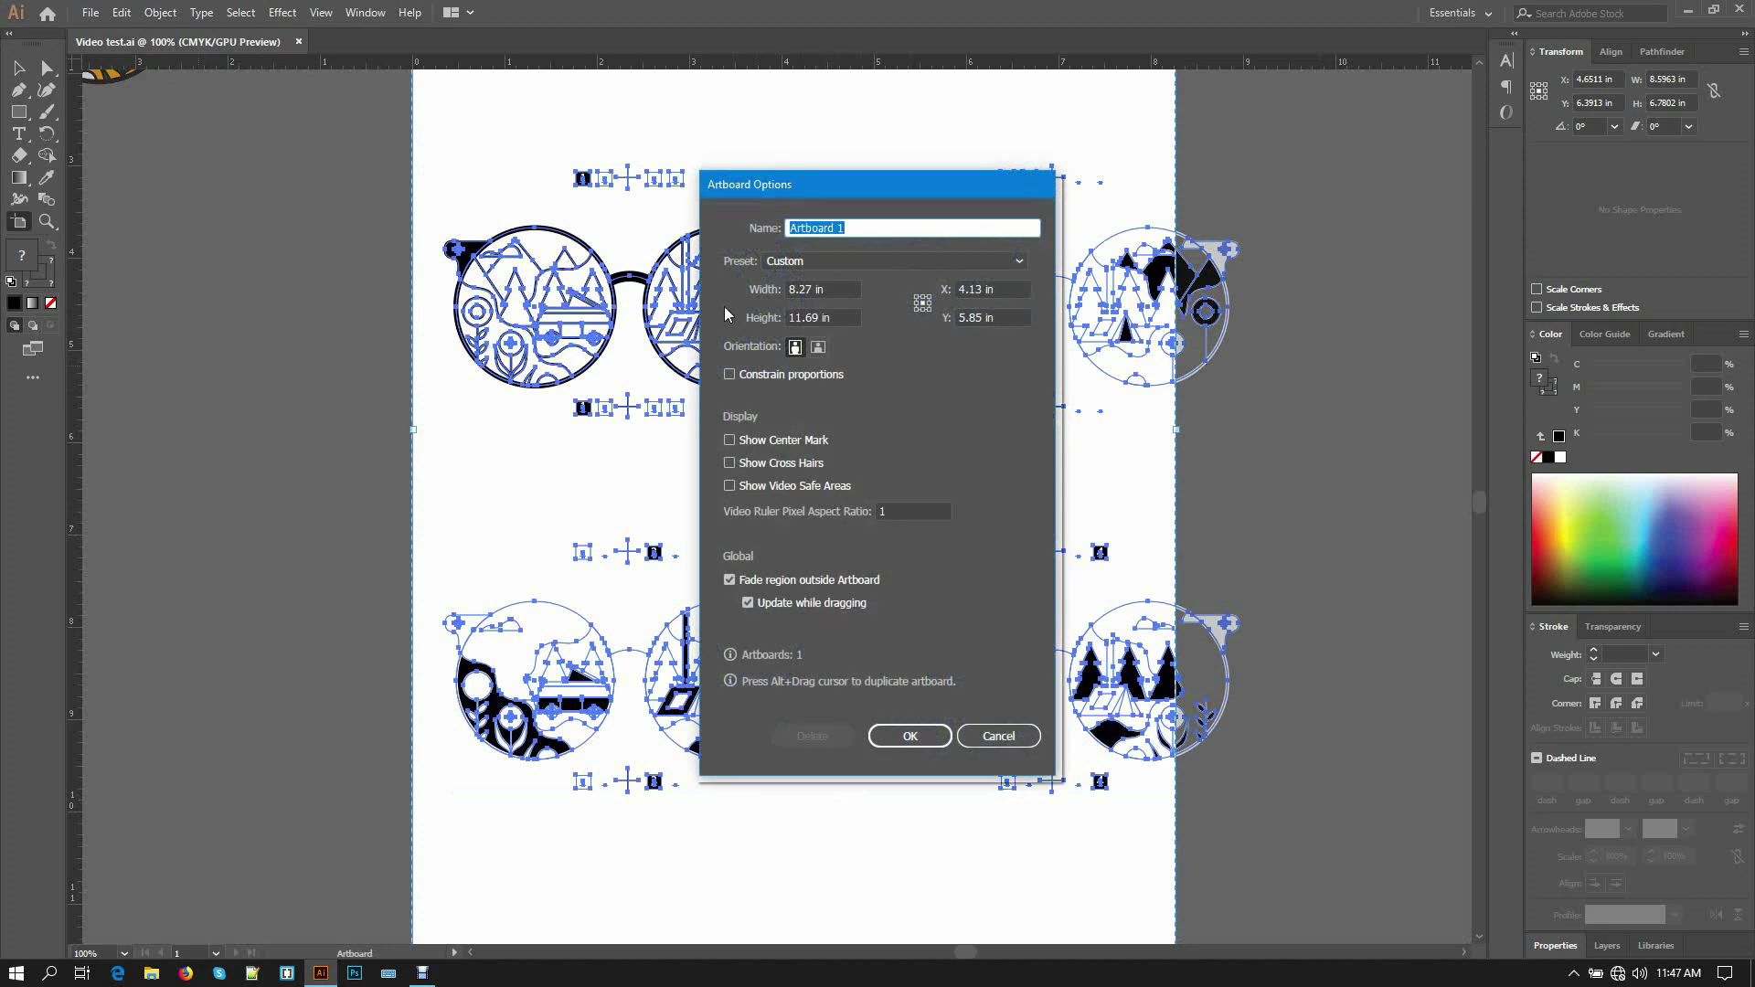
{"action": "left_click", "coordinate": [818, 347]}
{"action": "left_click", "coordinate": [909, 736]}
{"action": "key", "text": "Tab"}
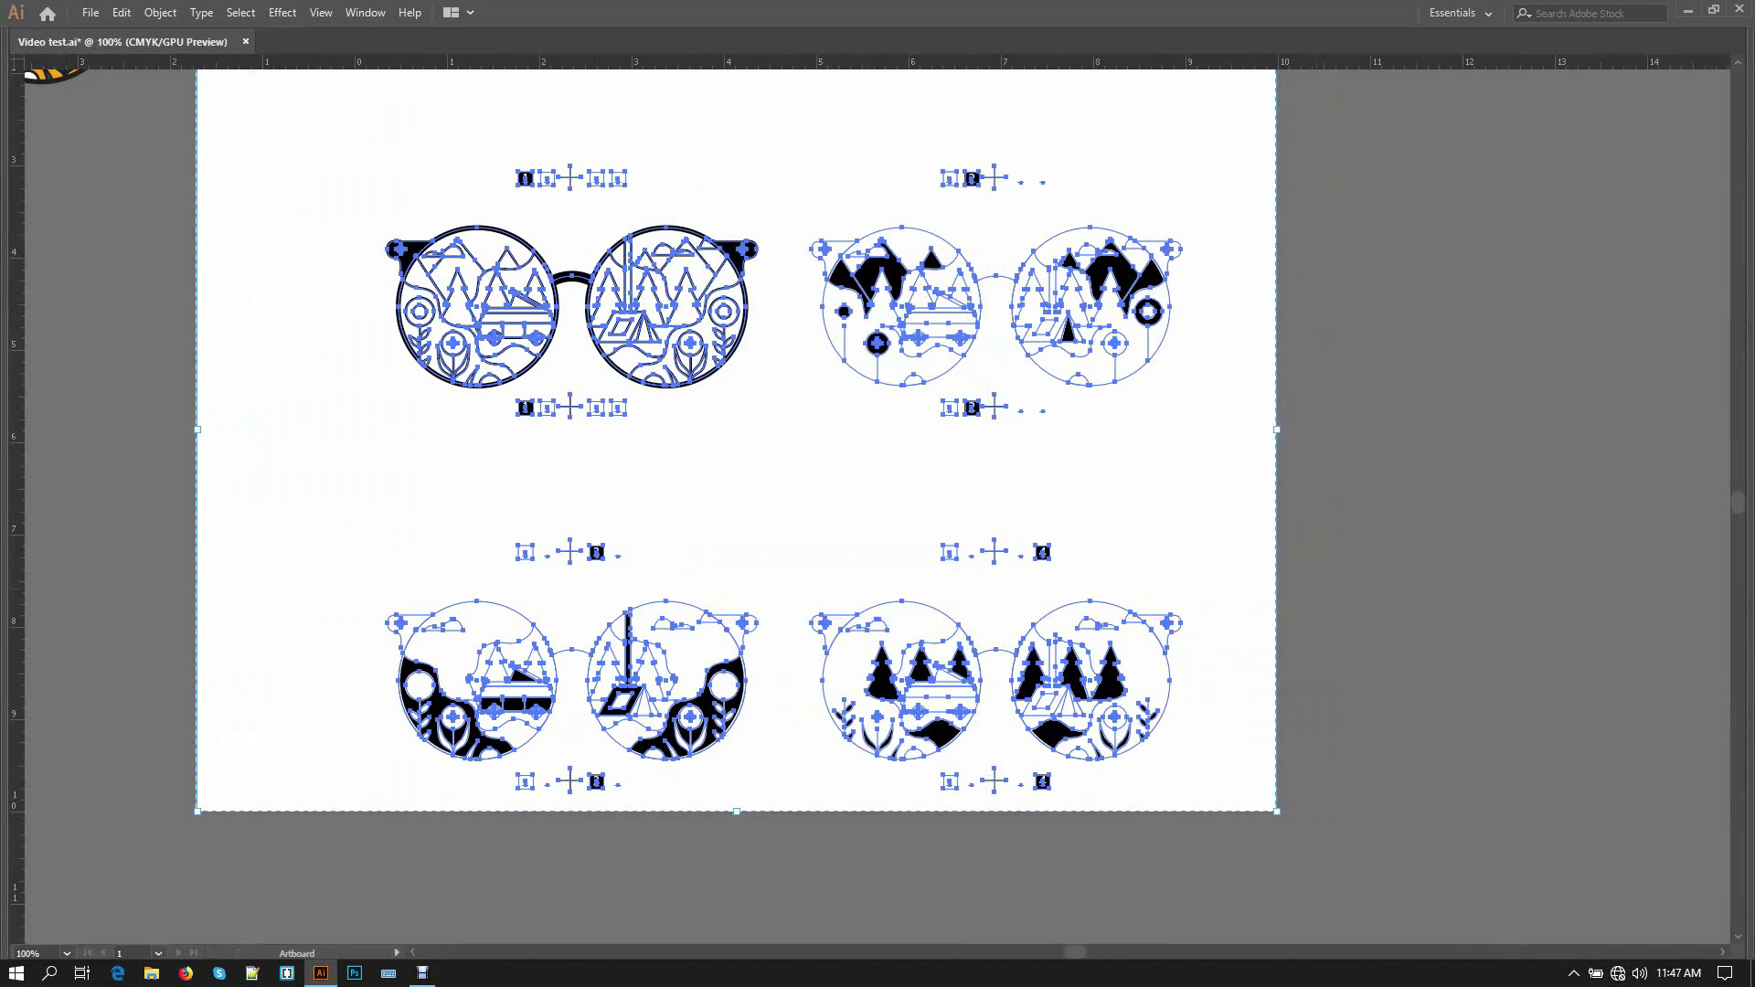
{"action": "key", "text": "ctrl+0"}
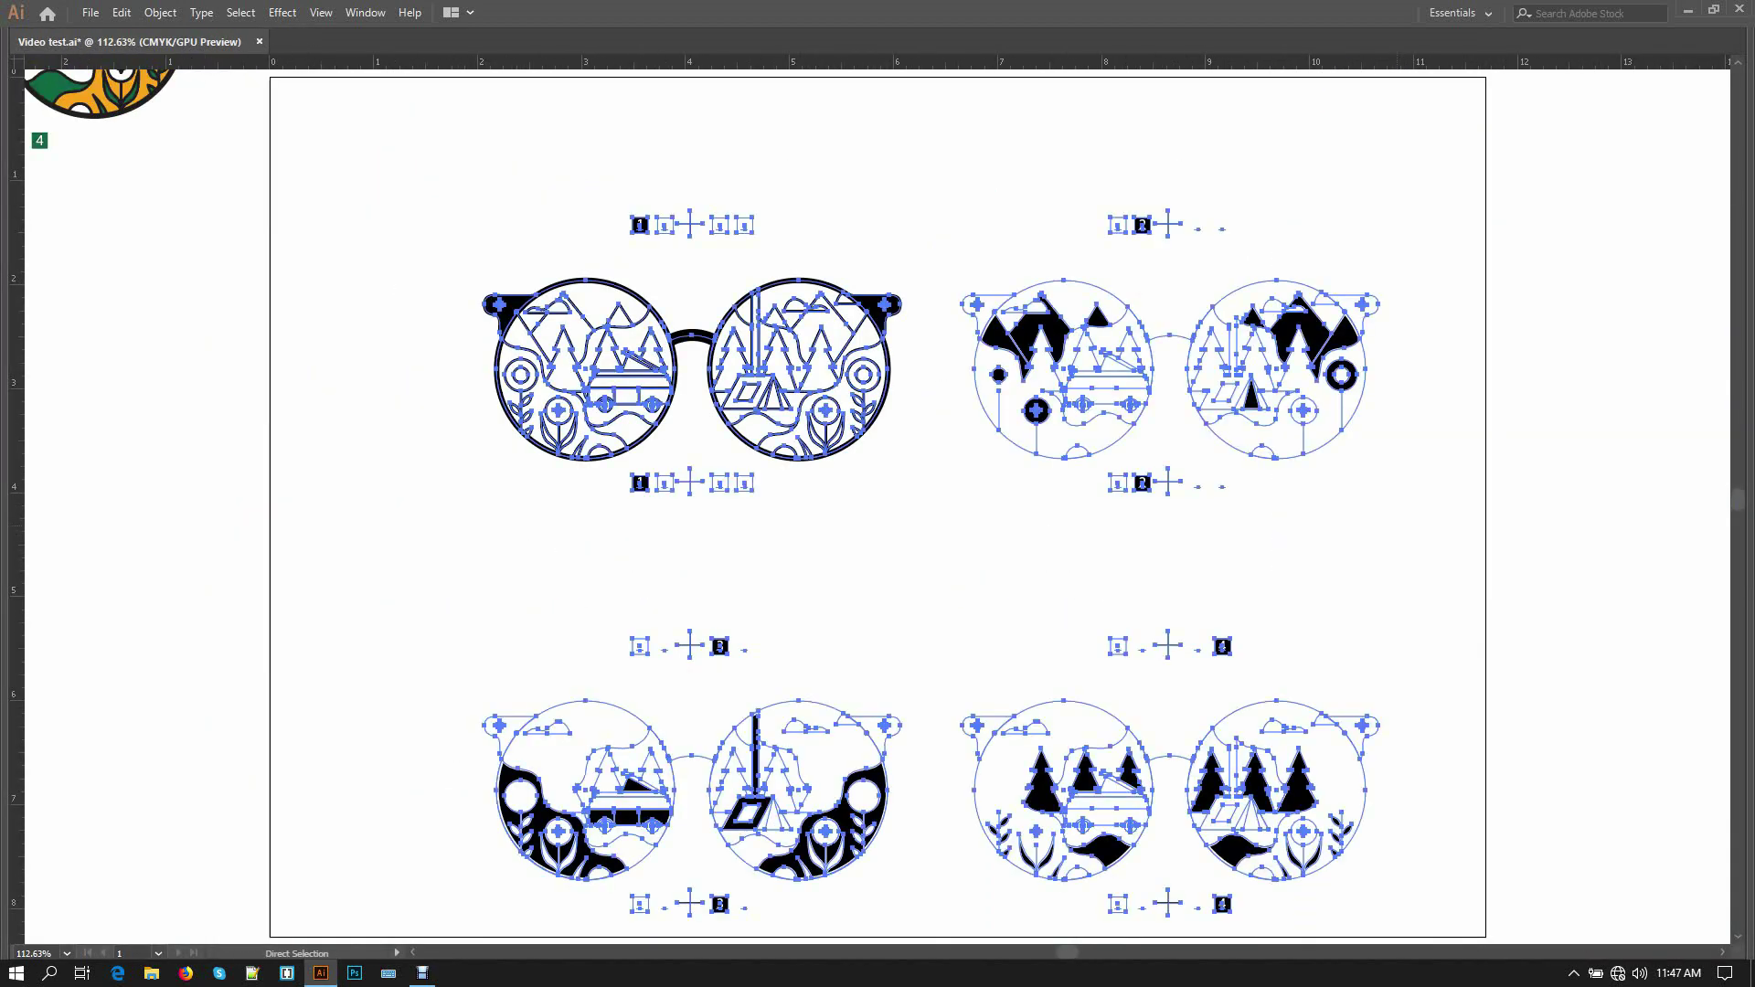
- Move the selected separations up and left to centre them on the landscape artboard, deselect them, and save the document
{"action": "left_click_drag", "start_coordinate": [1062, 788], "coordinate": [1003, 726]}
{"action": "key", "text": "v"}
{"action": "left_click", "coordinate": [1439, 455]}
{"action": "key", "text": "ctrl+minus"}
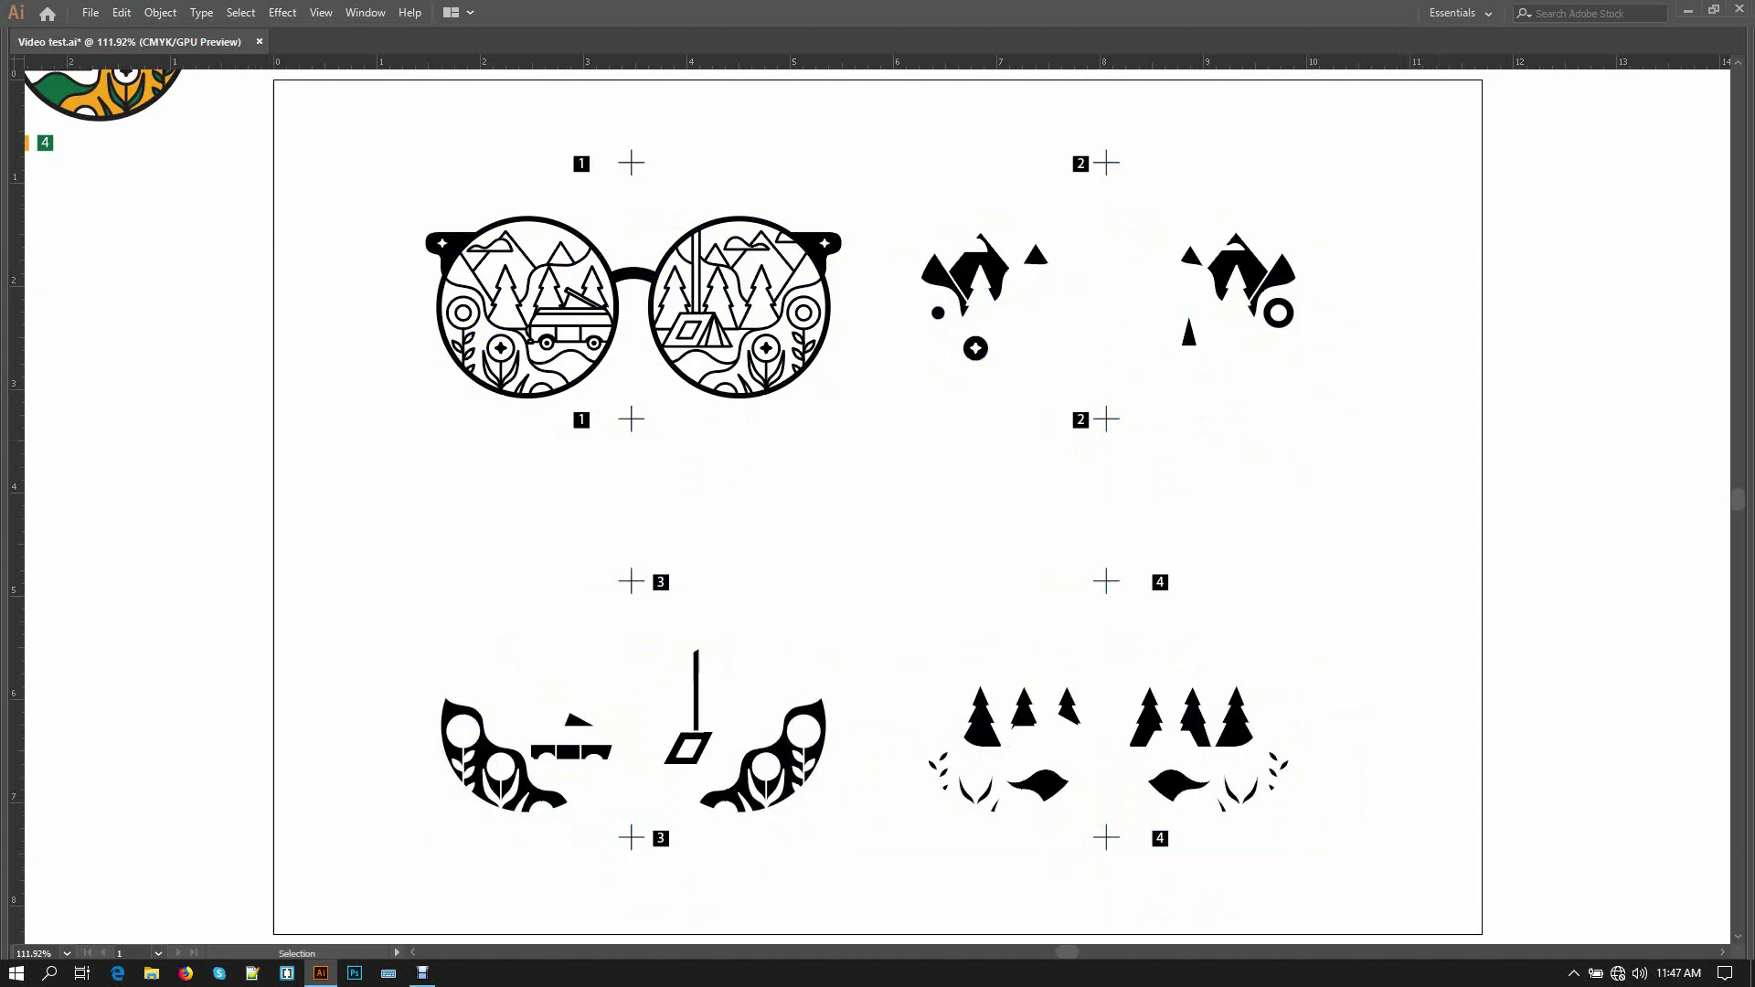
{"action": "key", "text": "a"}
{"action": "key", "text": "ctrl+s"}
{"action": "key", "text": "v"}
{"action": "left_click_drag", "start_coordinate": [1408, 198], "coordinate": [1213, 540]}
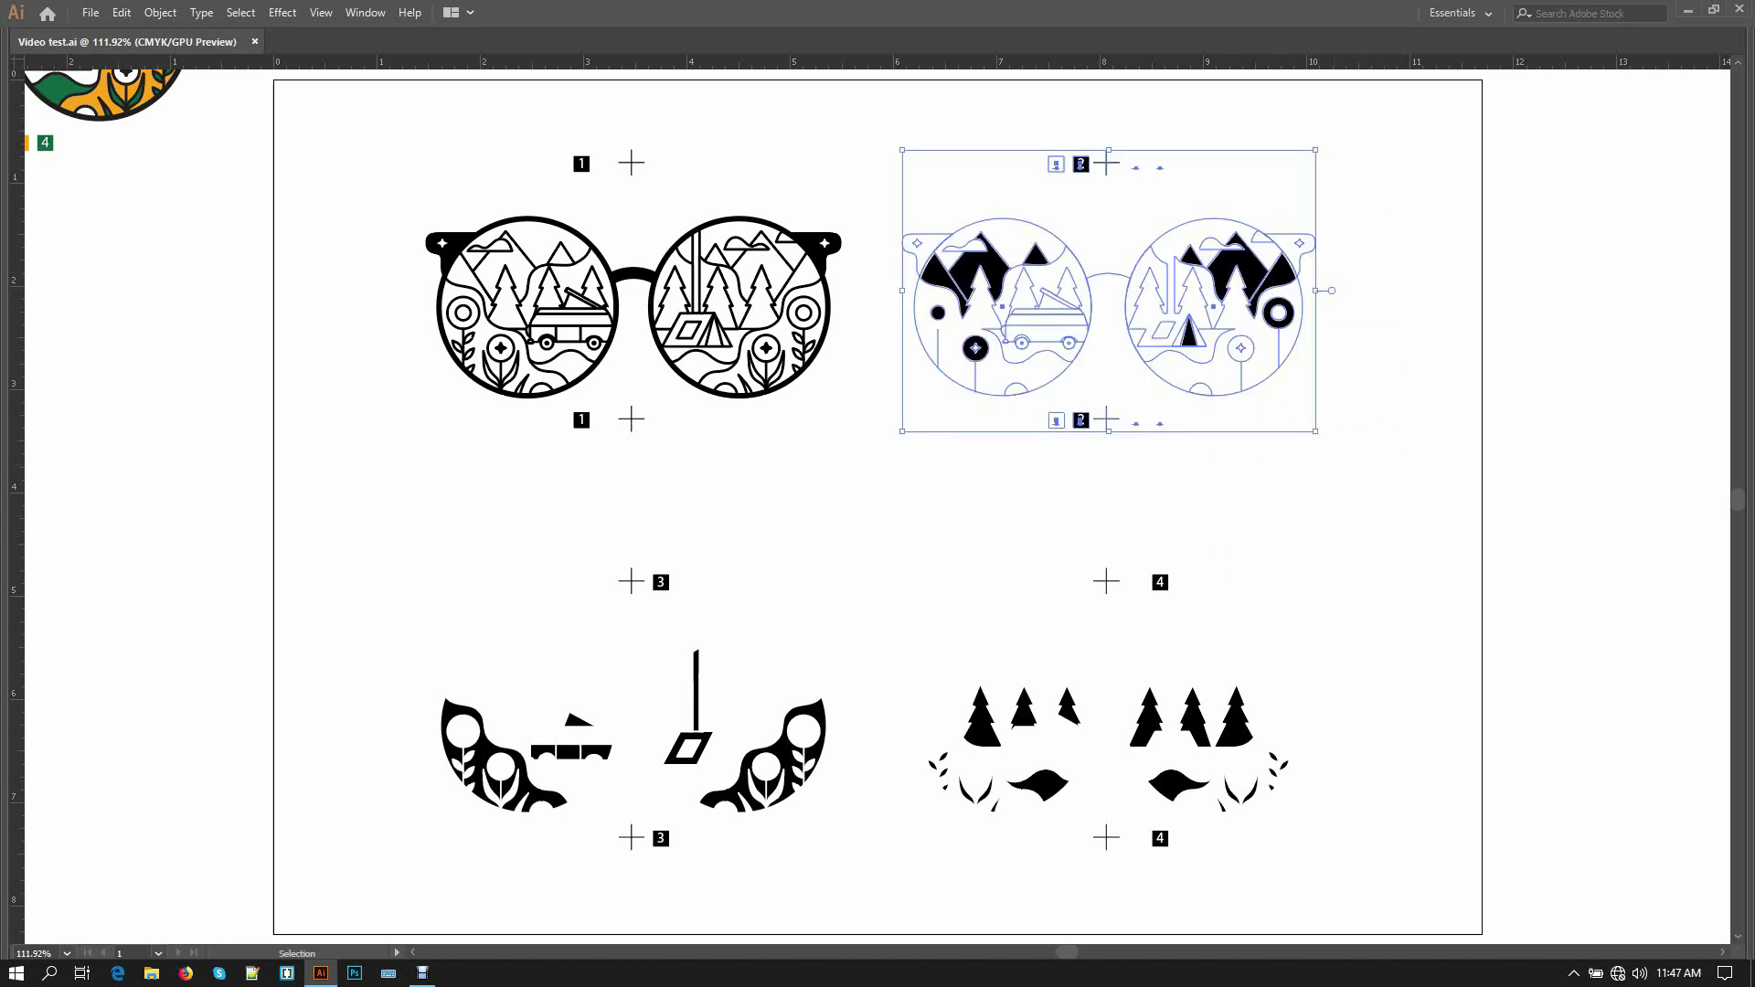
{"action": "key", "text": "Delete"}
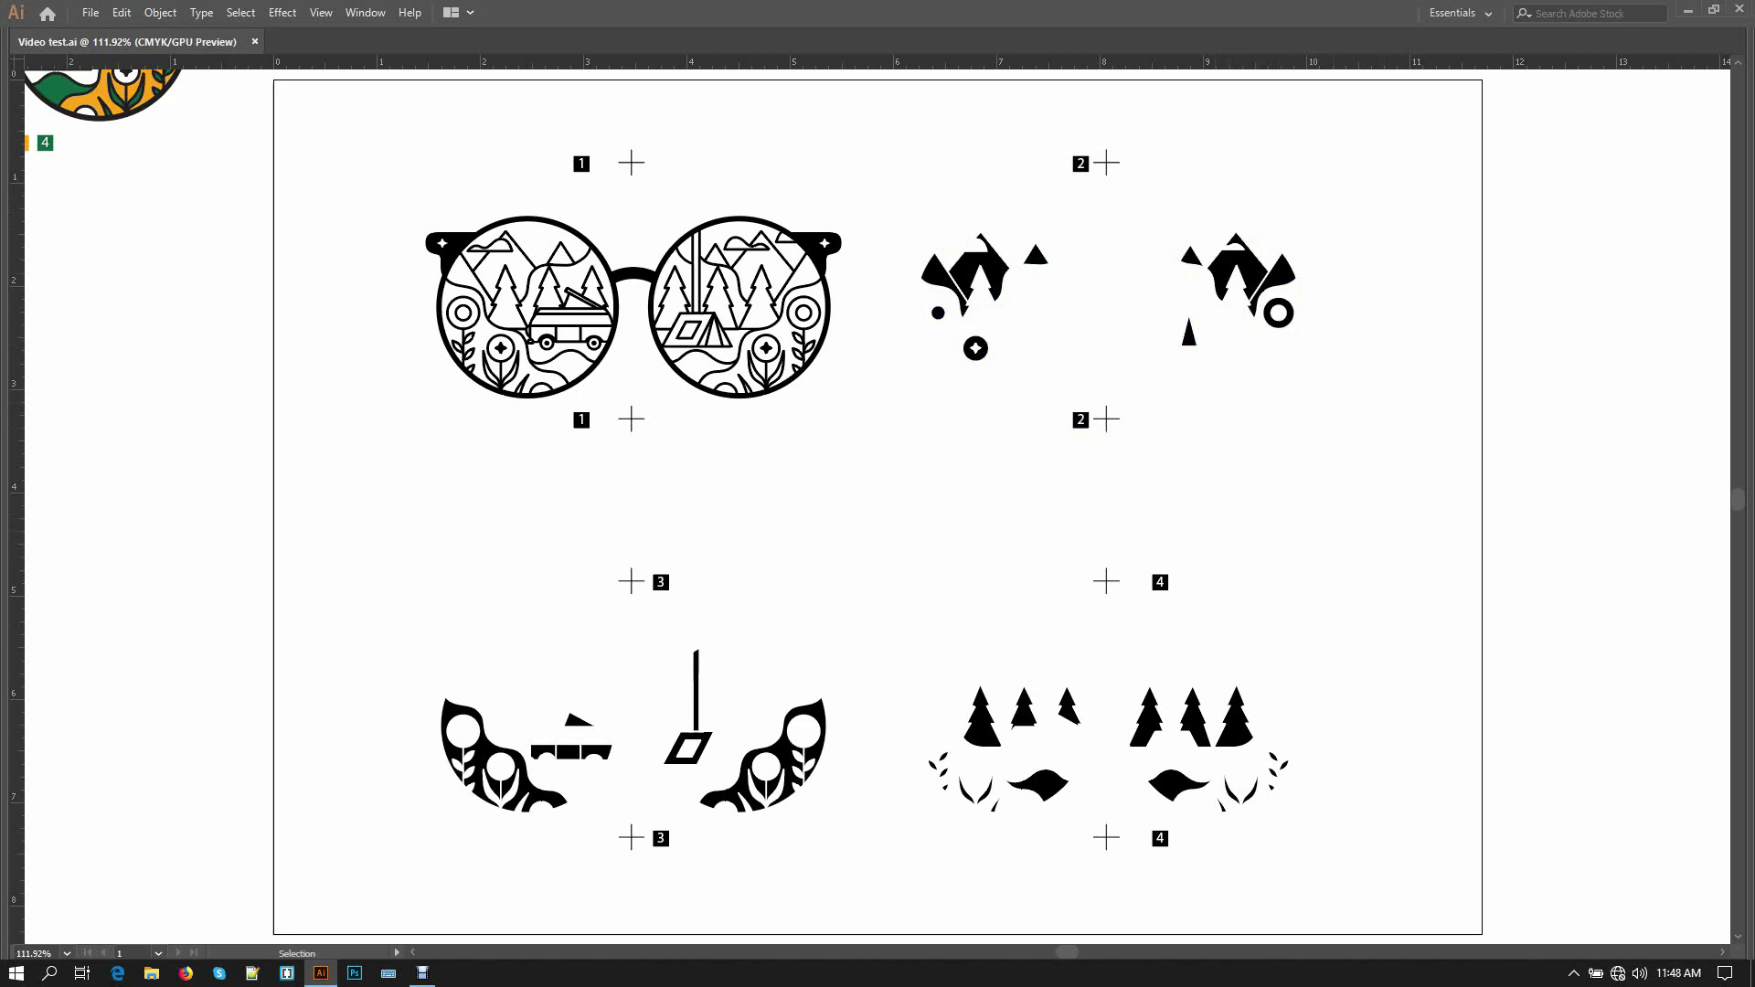
{"action": "key", "text": "ctrl+space"}
{"action": "key", "text": "a"}
{"action": "key", "text": "v"}
{"action": "key", "text": "a"}
- Close the saved separations document and quit Illustrator
{"action": "key", "text": "ctrl+w"}
{"action": "left_click", "coordinate": [1738, 8]}
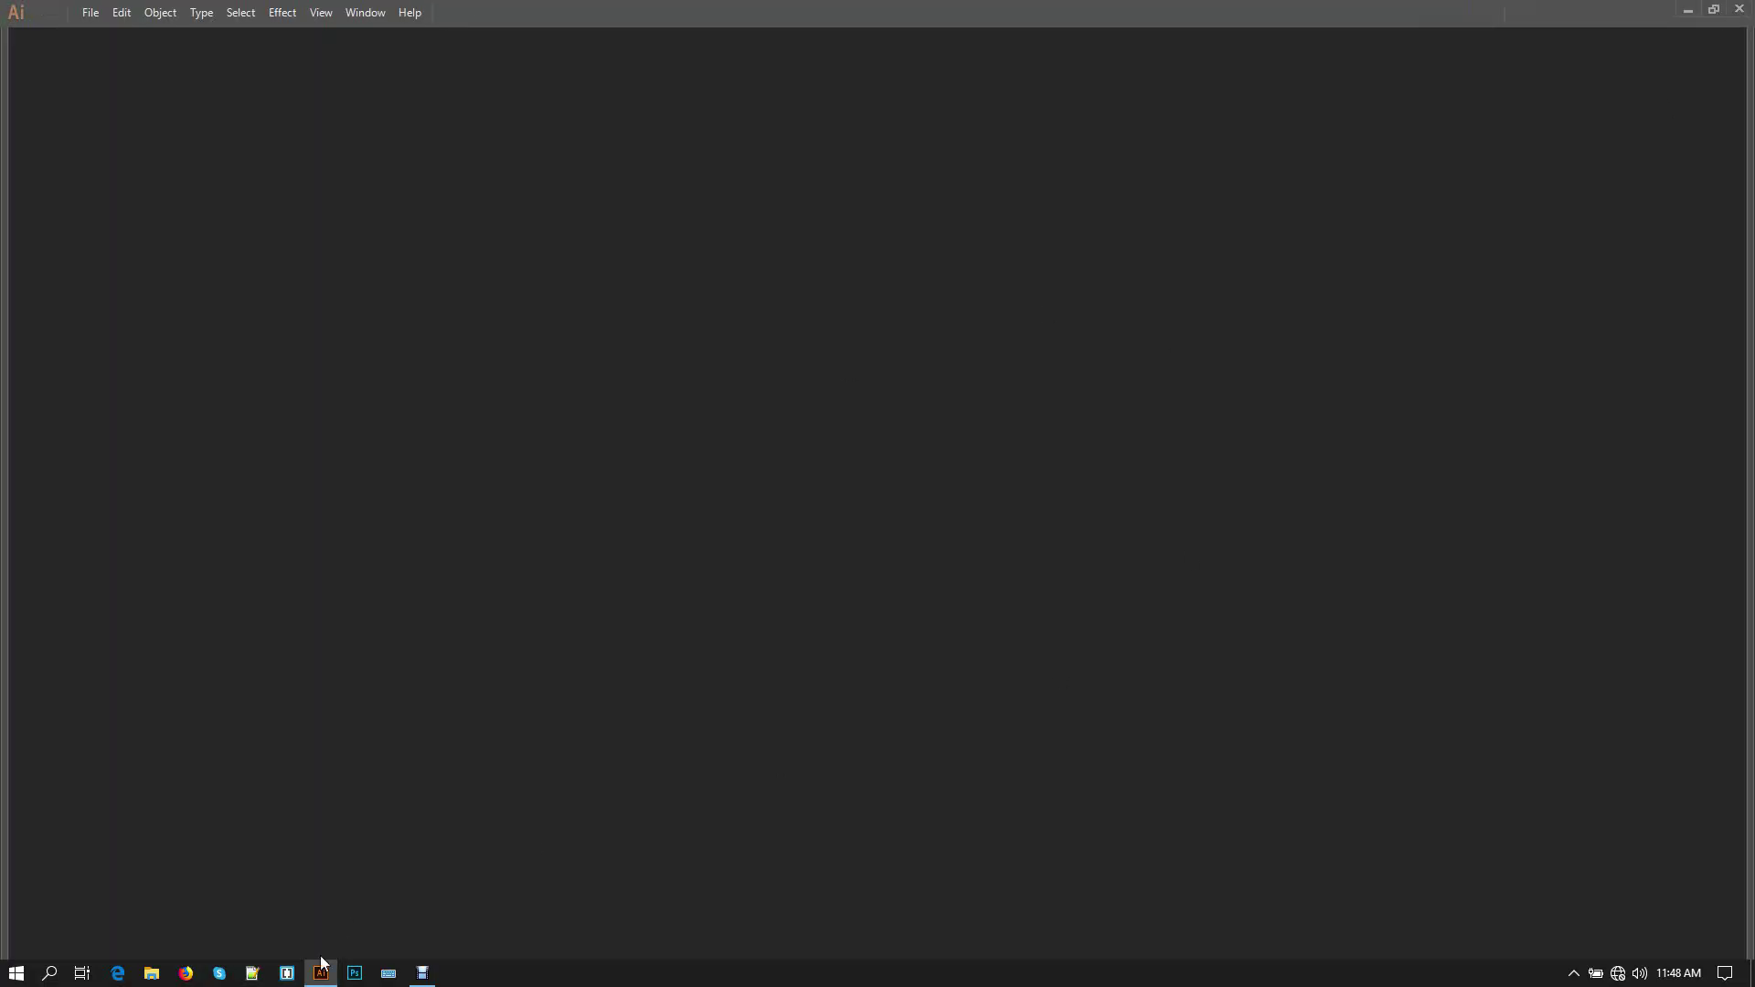
{"action": "left_click", "coordinate": [428, 973]}
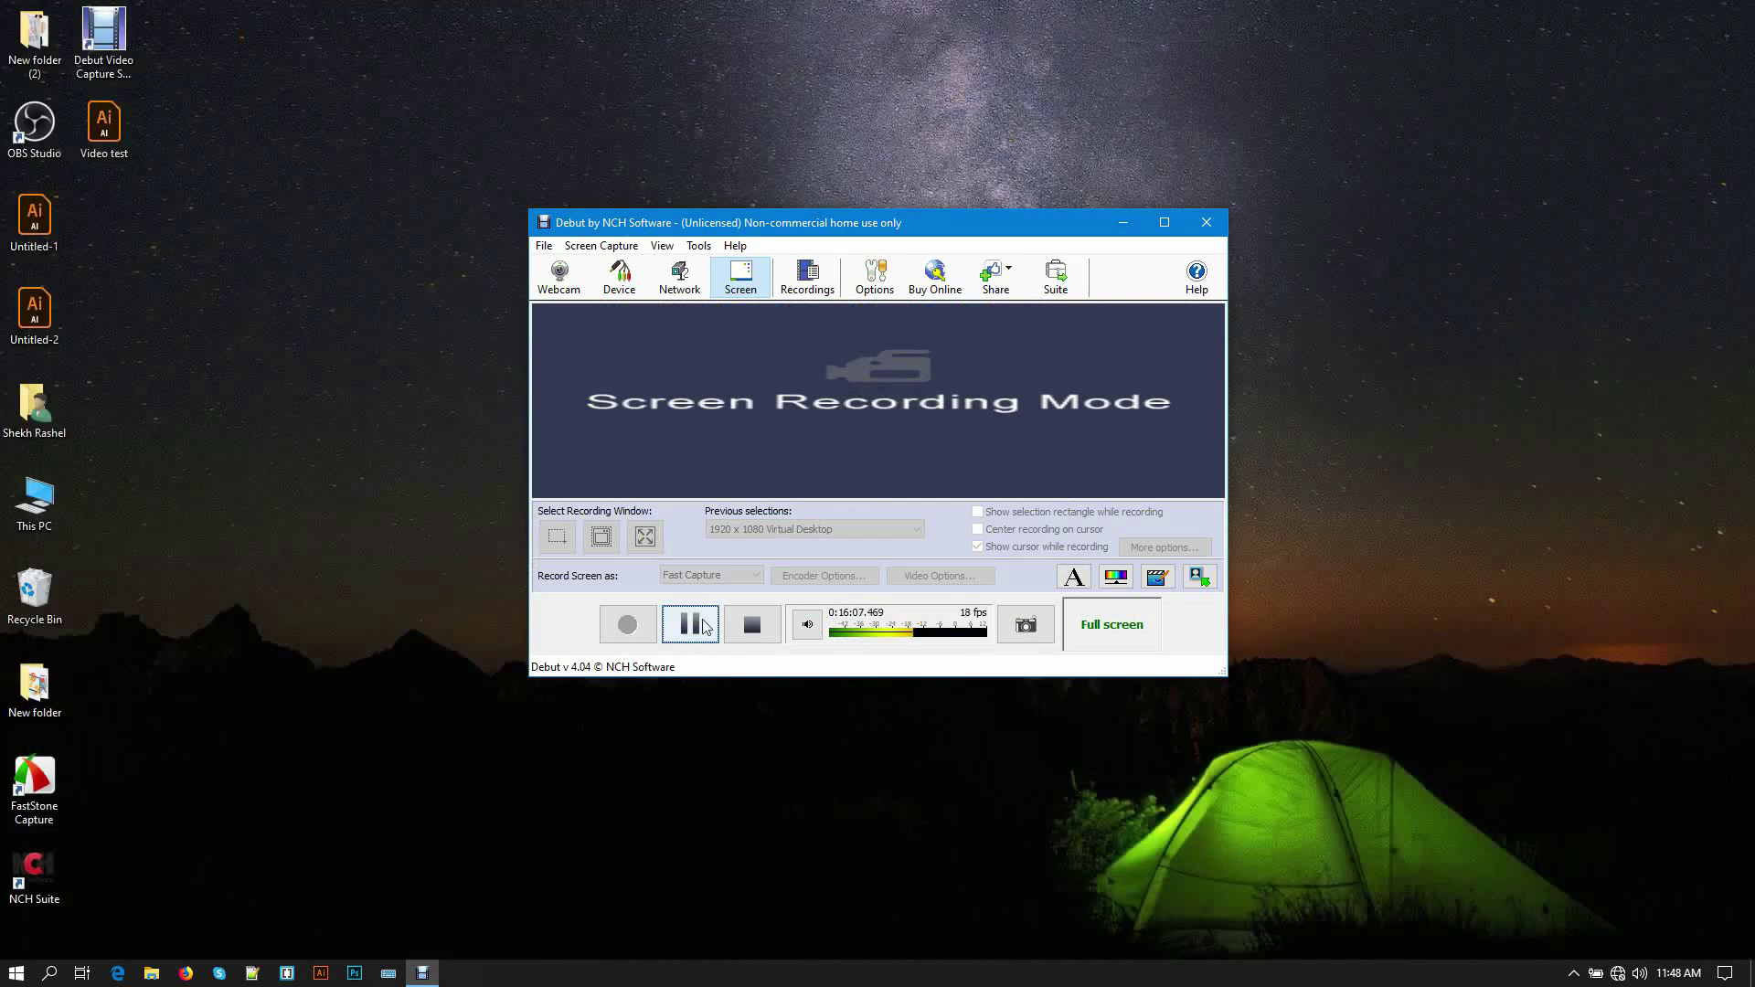
{"action": "left_click", "coordinate": [759, 625]}
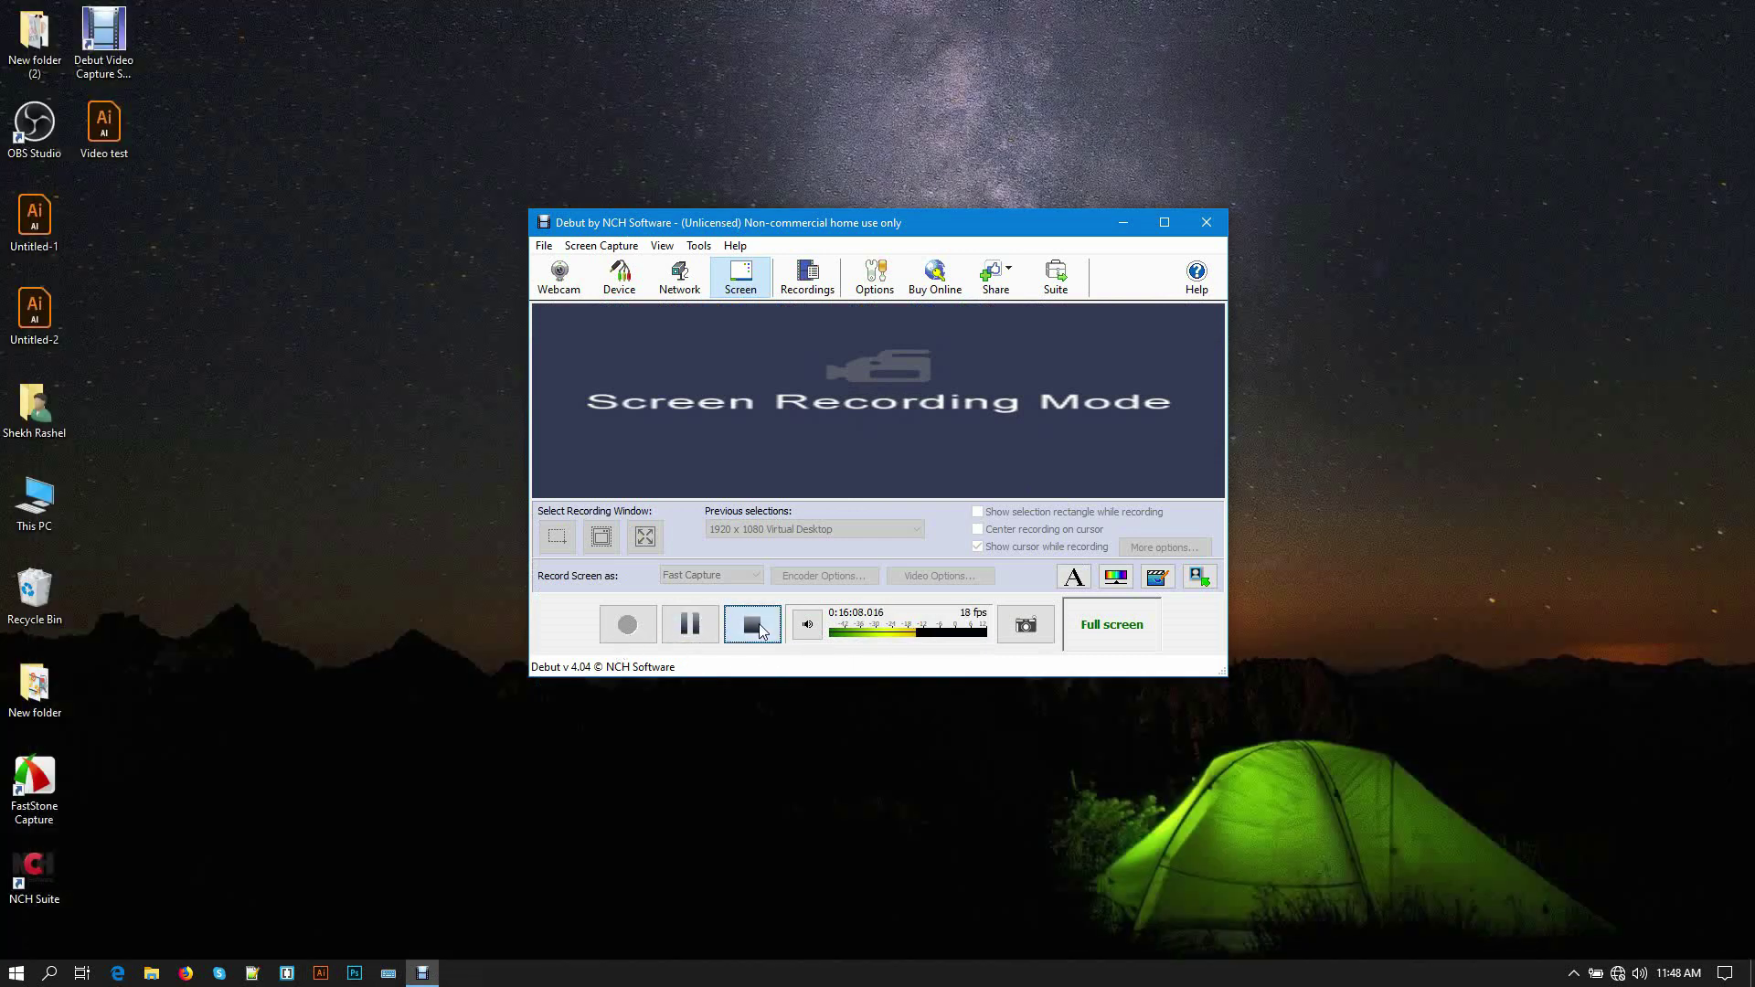